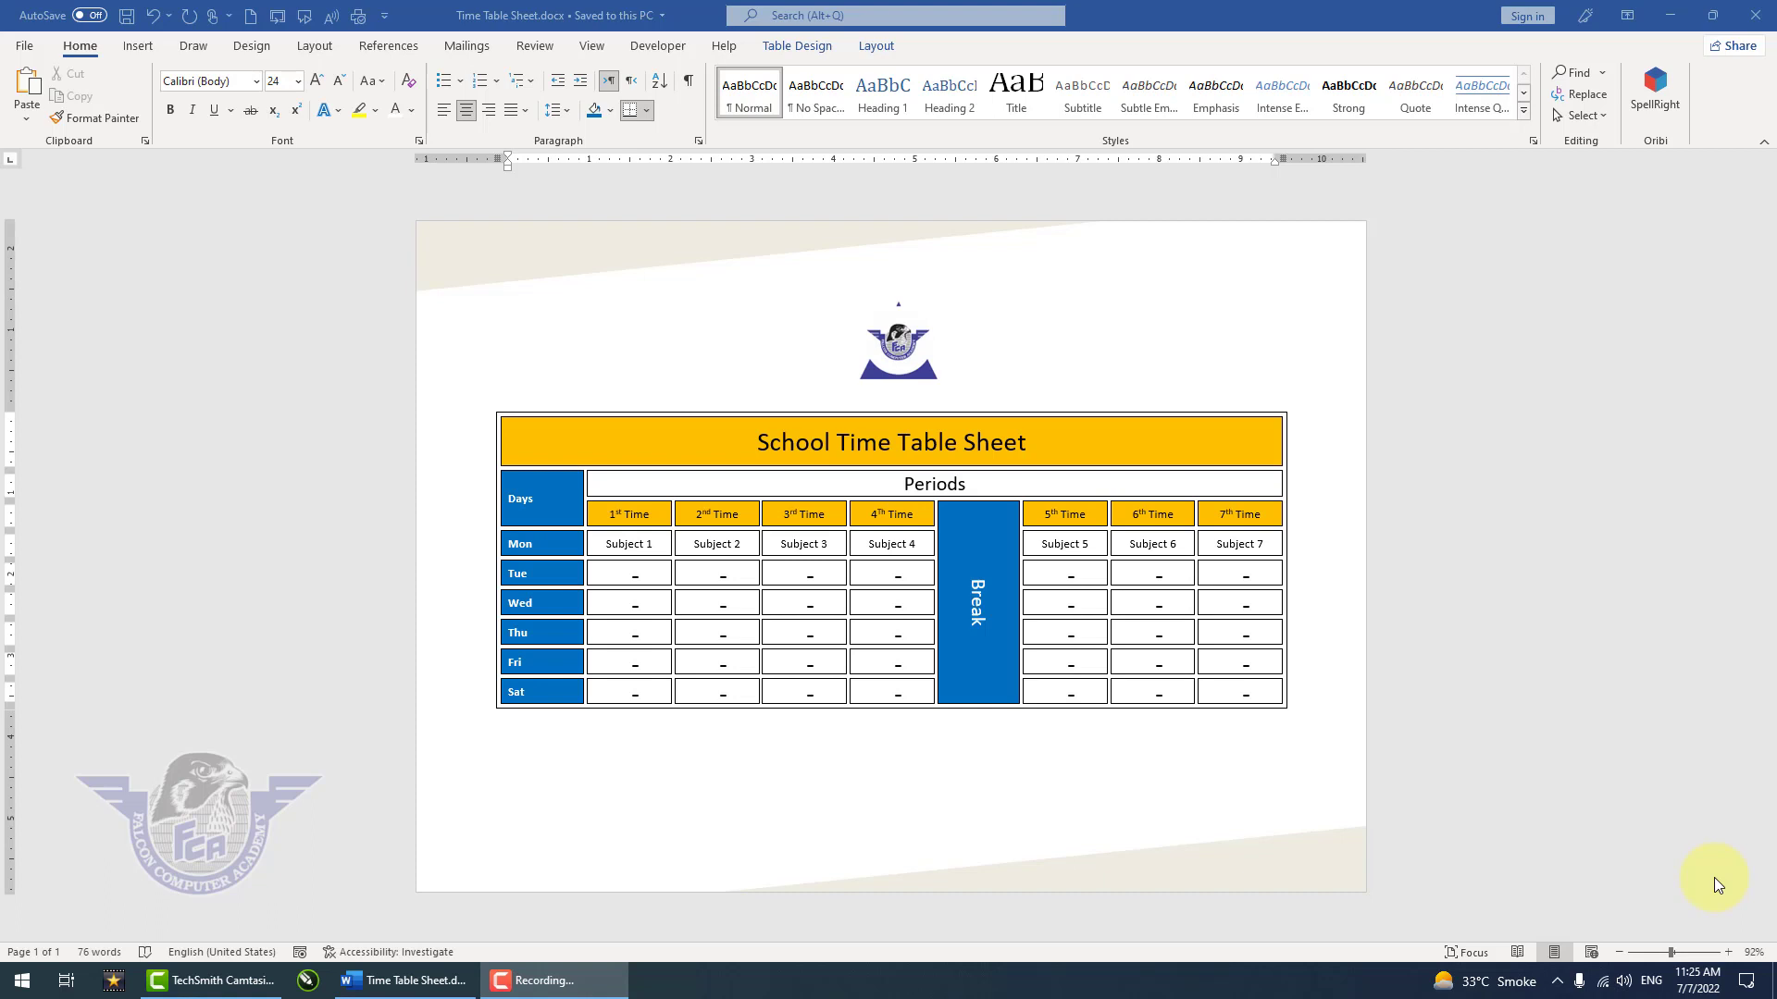
Step: Create a new blank document
{"action": "scroll", "coordinate": [1101, 782], "scroll_direction": "up", "scroll_amount": 4}
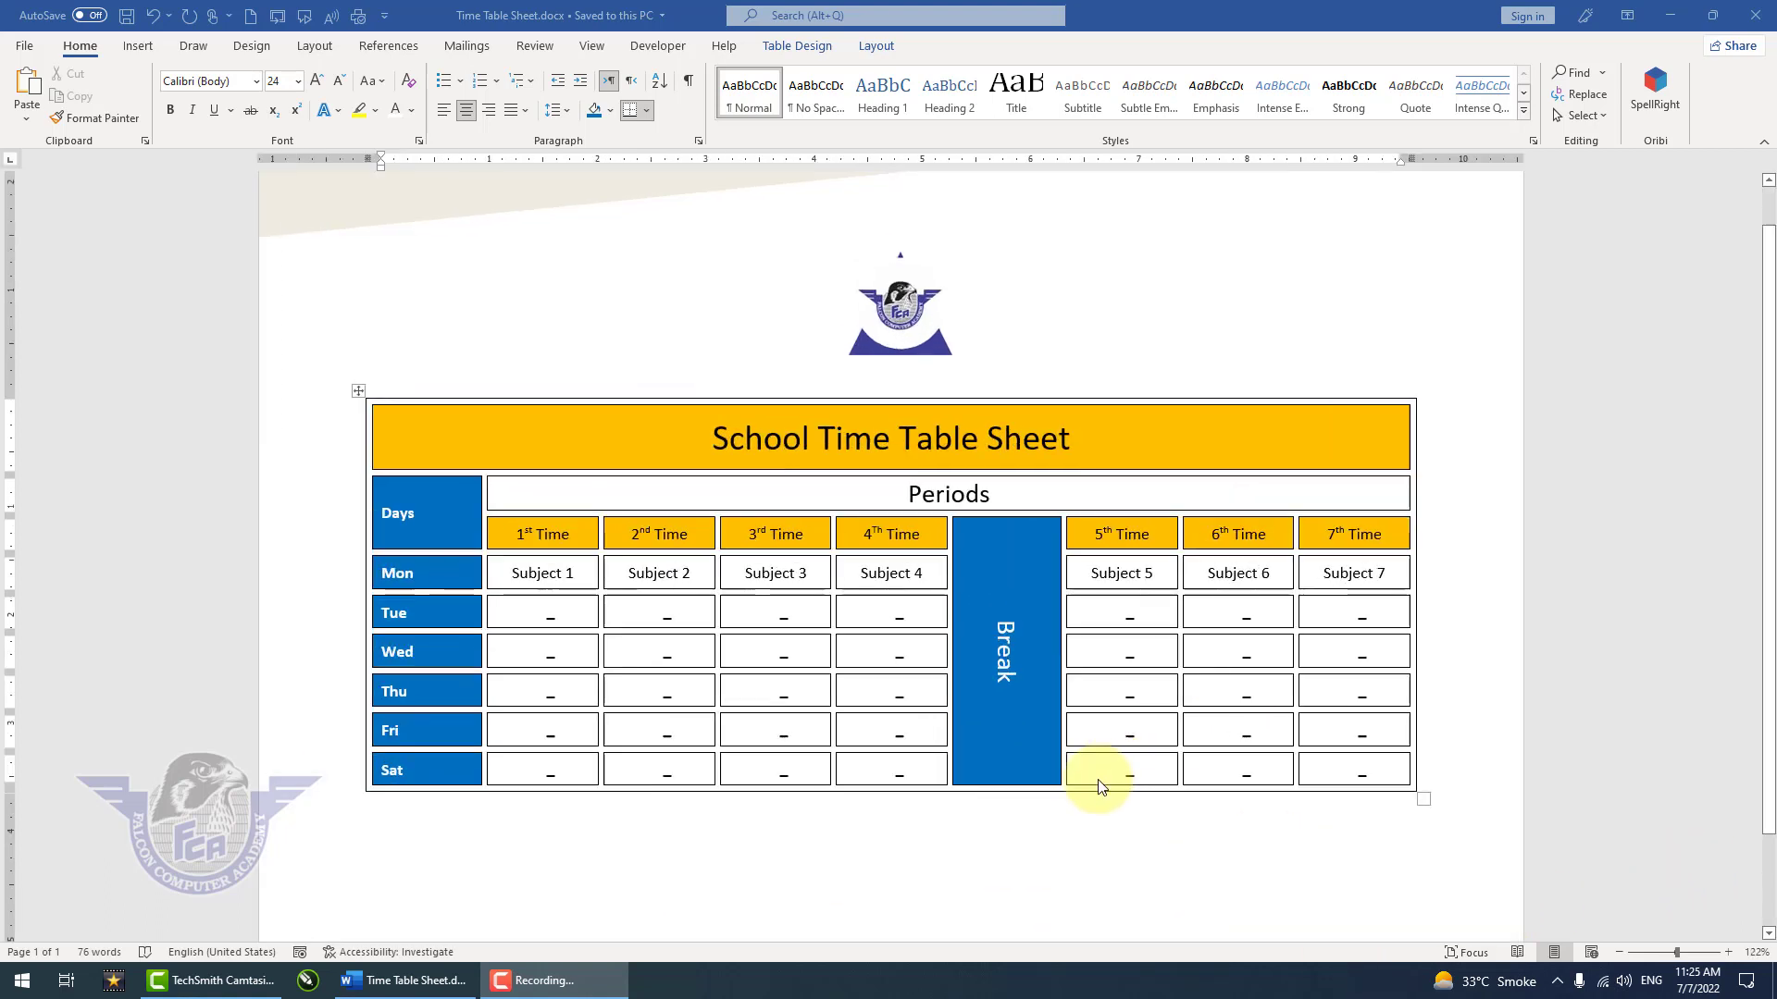
{"action": "scroll", "coordinate": [1102, 786], "scroll_direction": "up", "scroll_amount": 1}
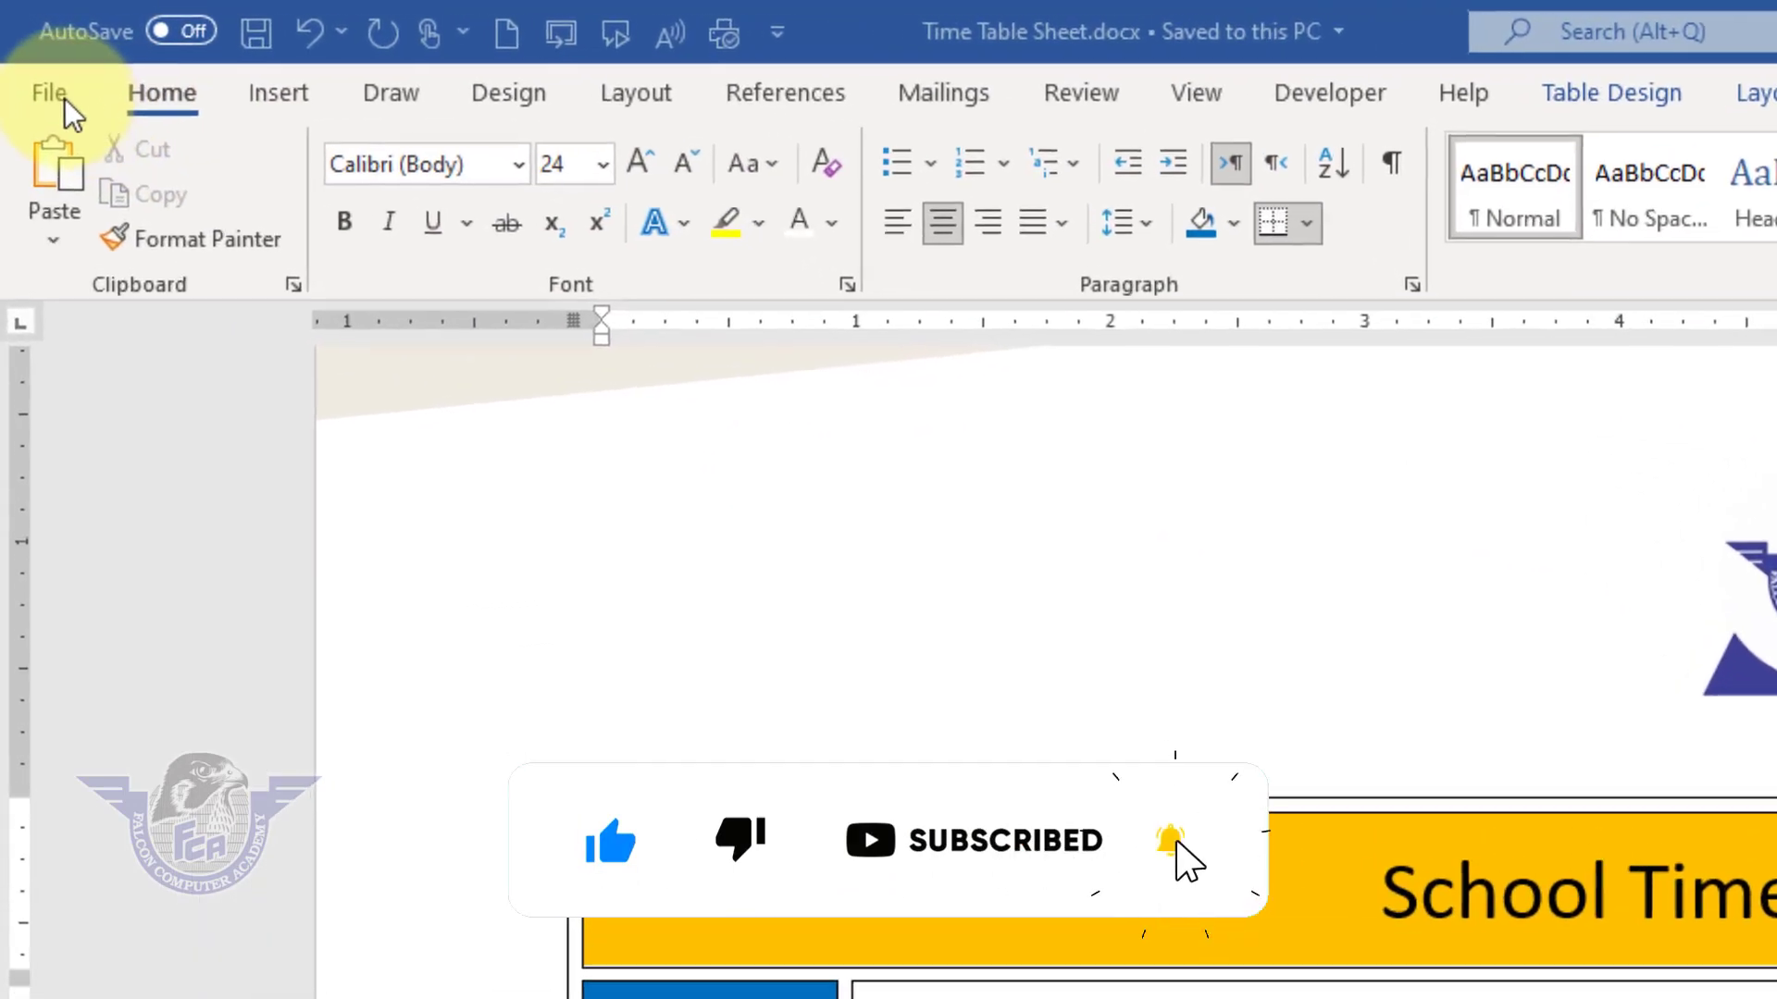
{"action": "left_click", "coordinate": [67, 104]}
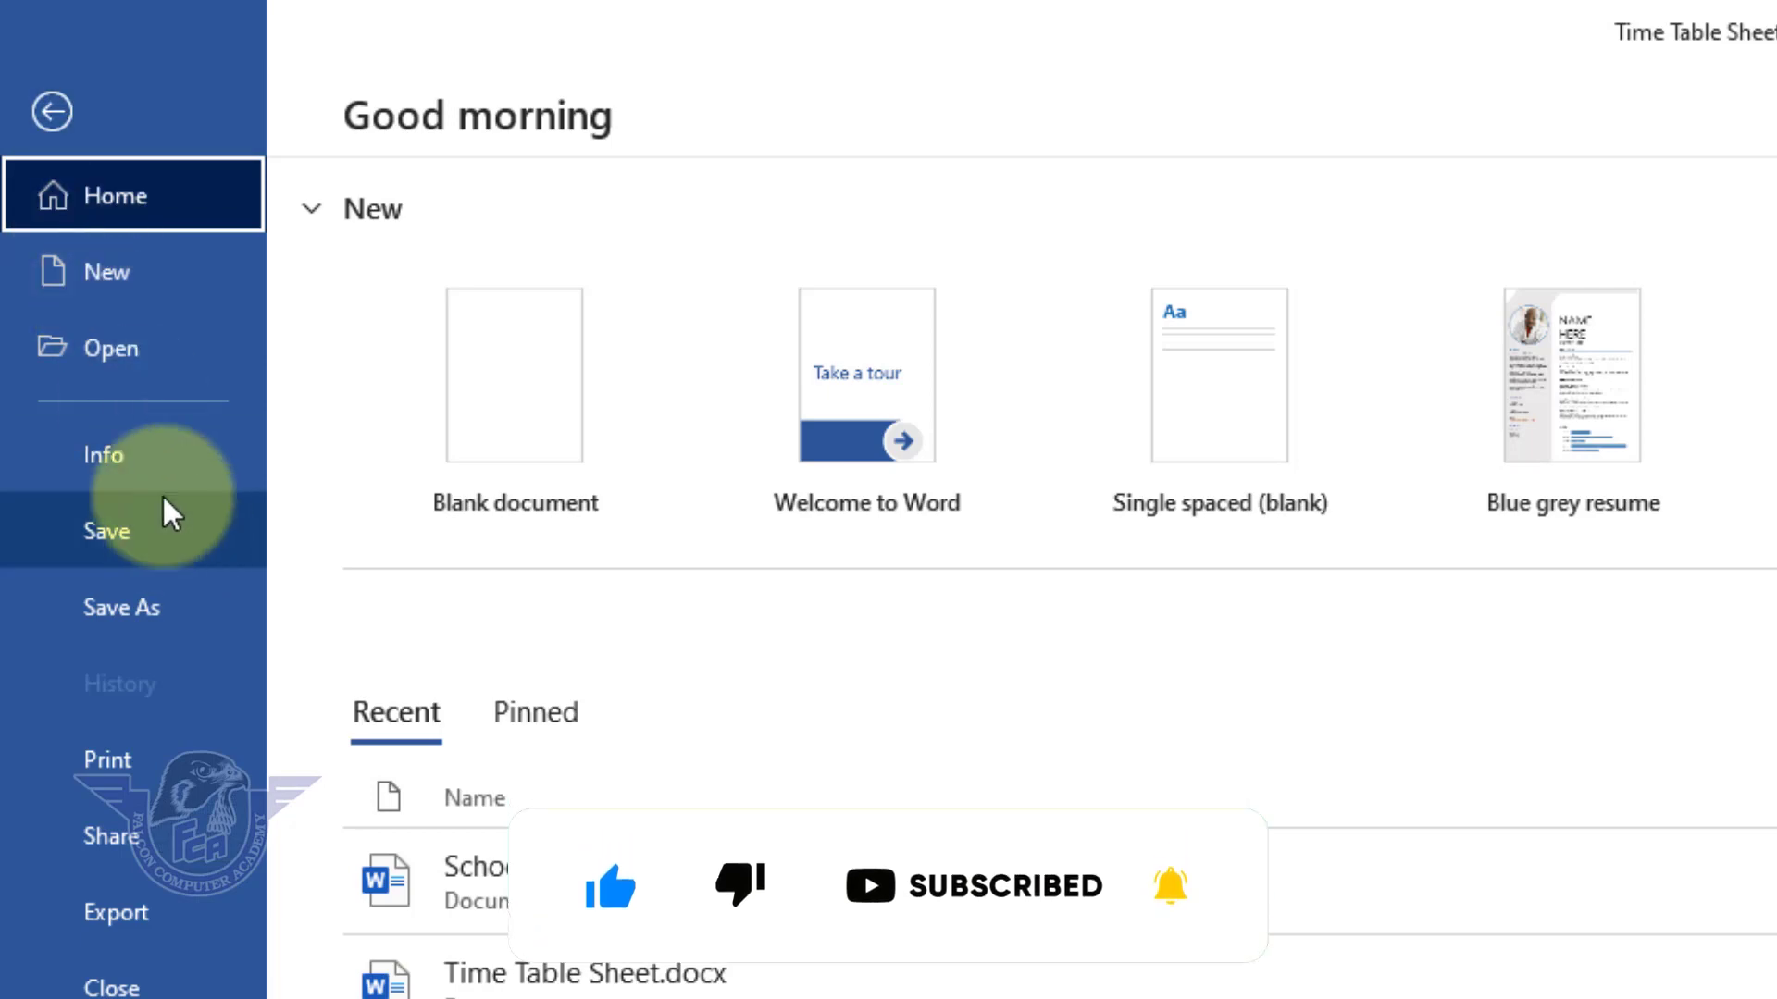
{"action": "left_click", "coordinate": [119, 278]}
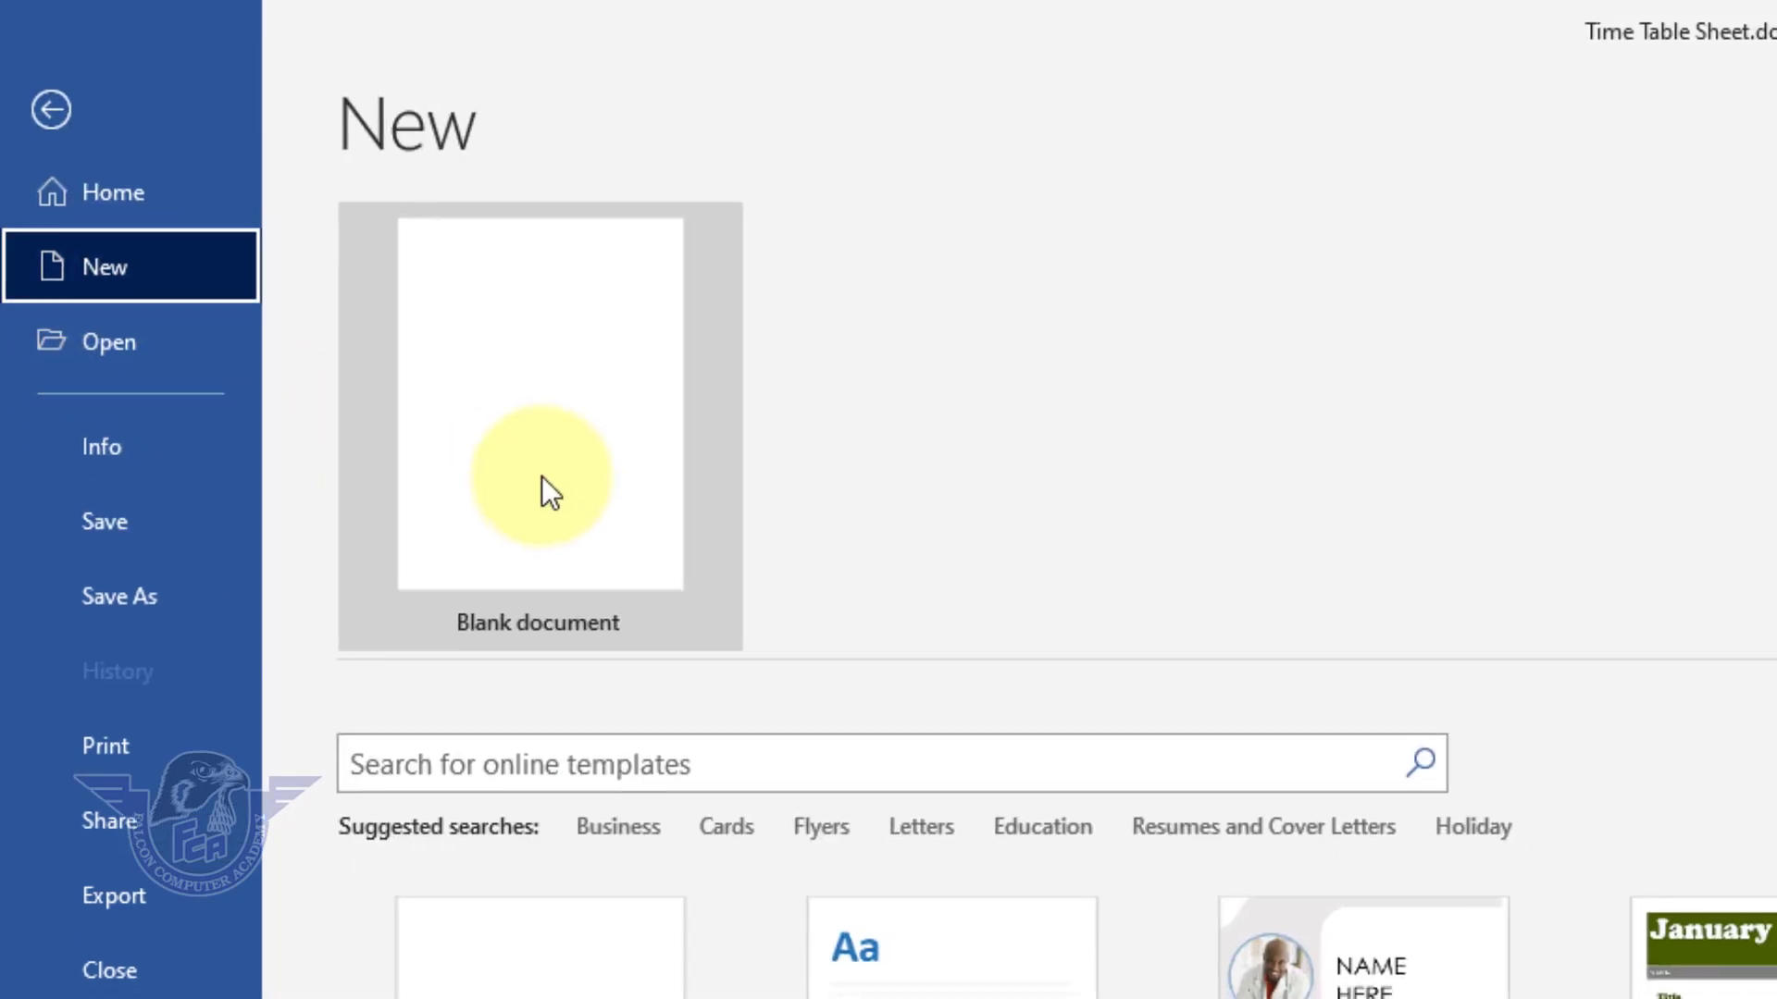
{"action": "left_click", "coordinate": [551, 485]}
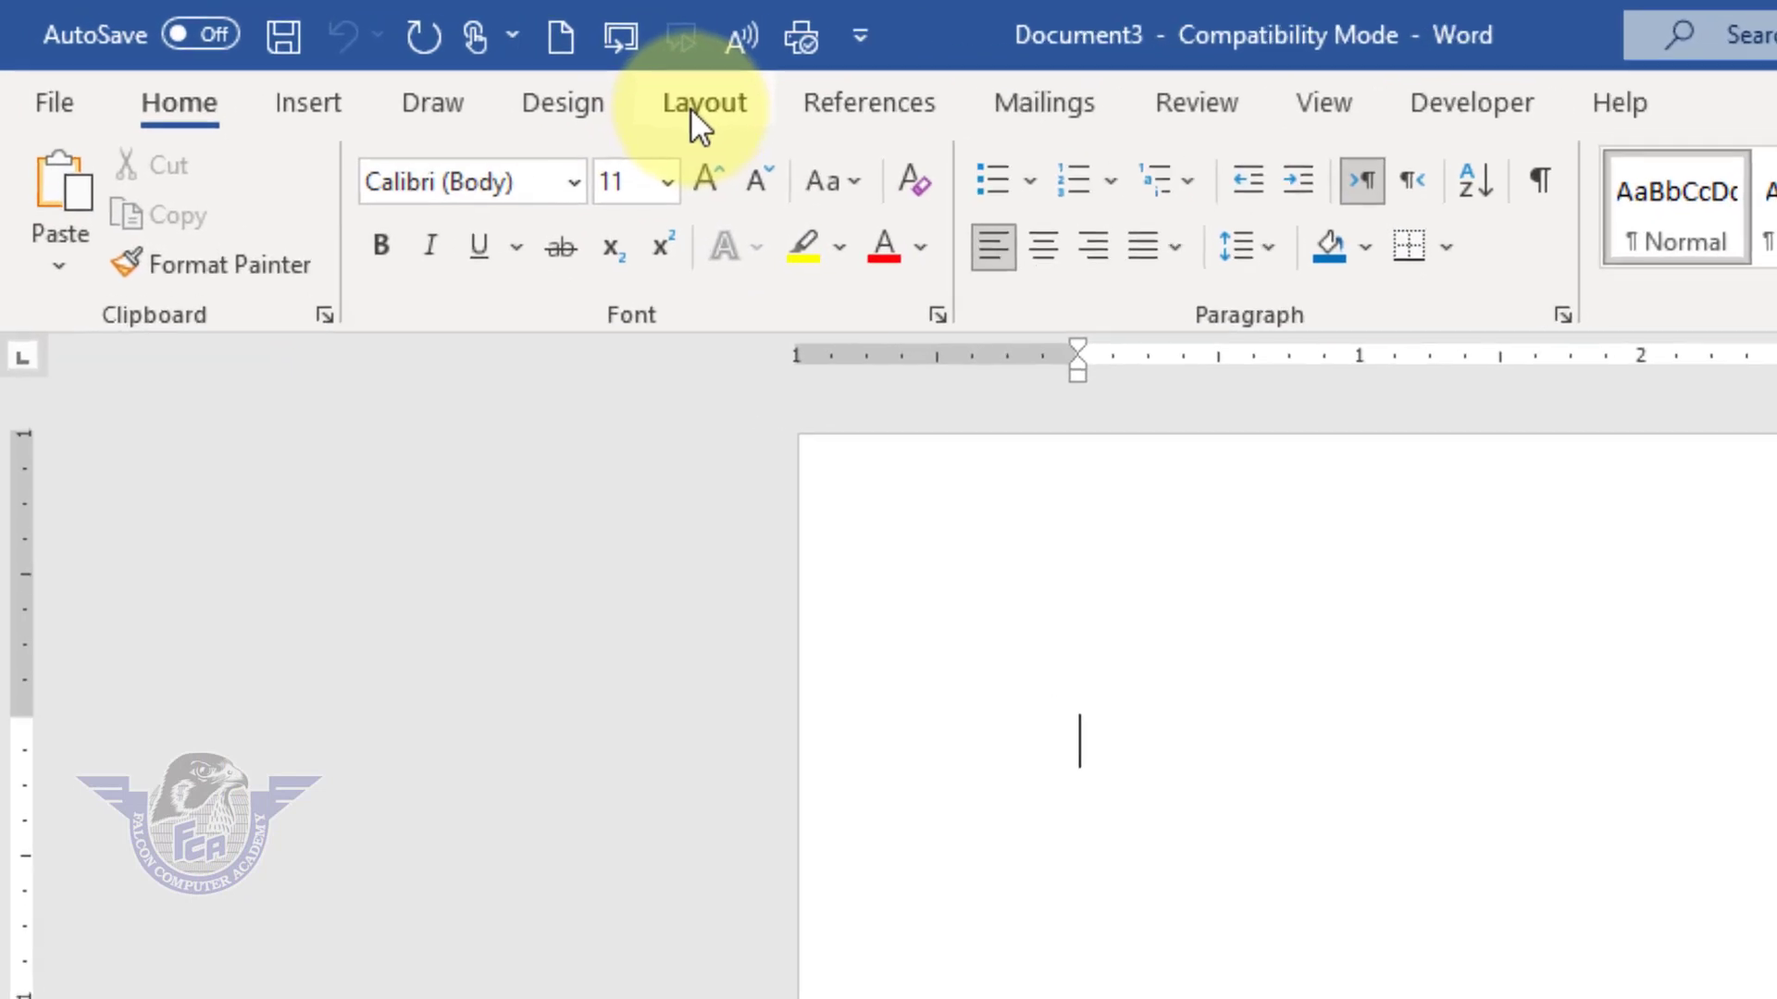
Step: Set the paragraph spacing after to 0 pt
{"action": "left_click", "coordinate": [361, 58]}
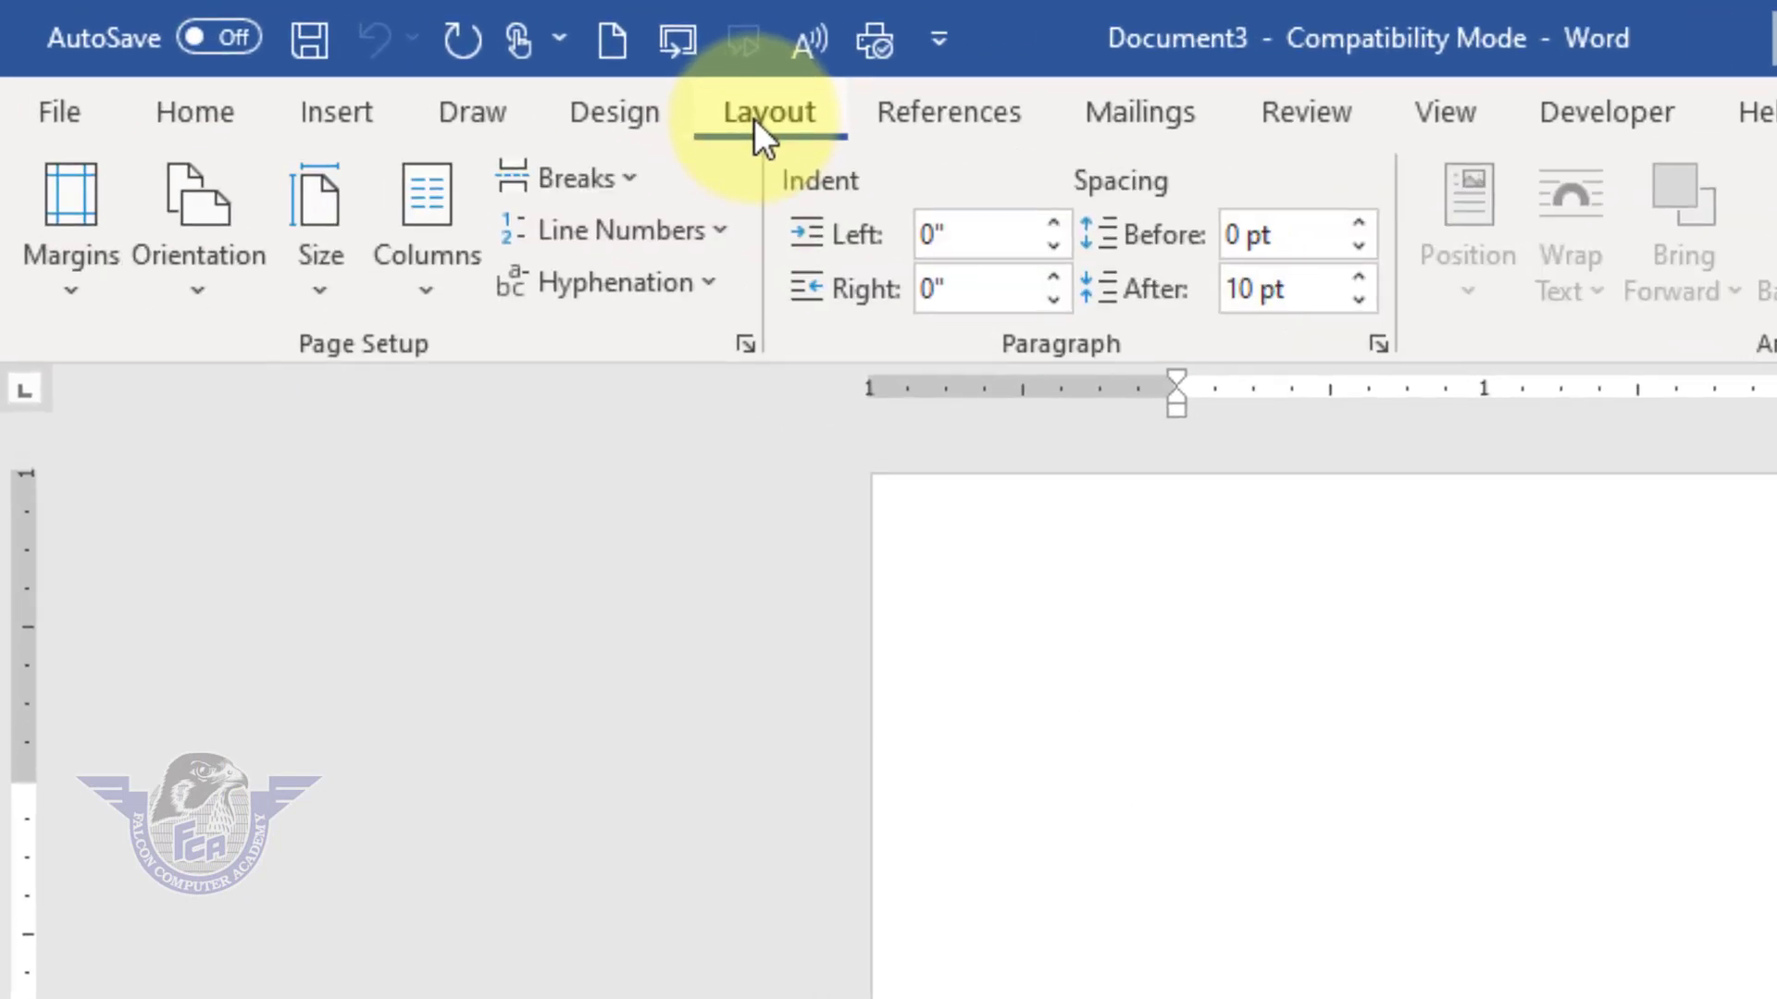
{"action": "left_click", "coordinate": [1360, 302]}
{"action": "left_click", "coordinate": [1364, 308]}
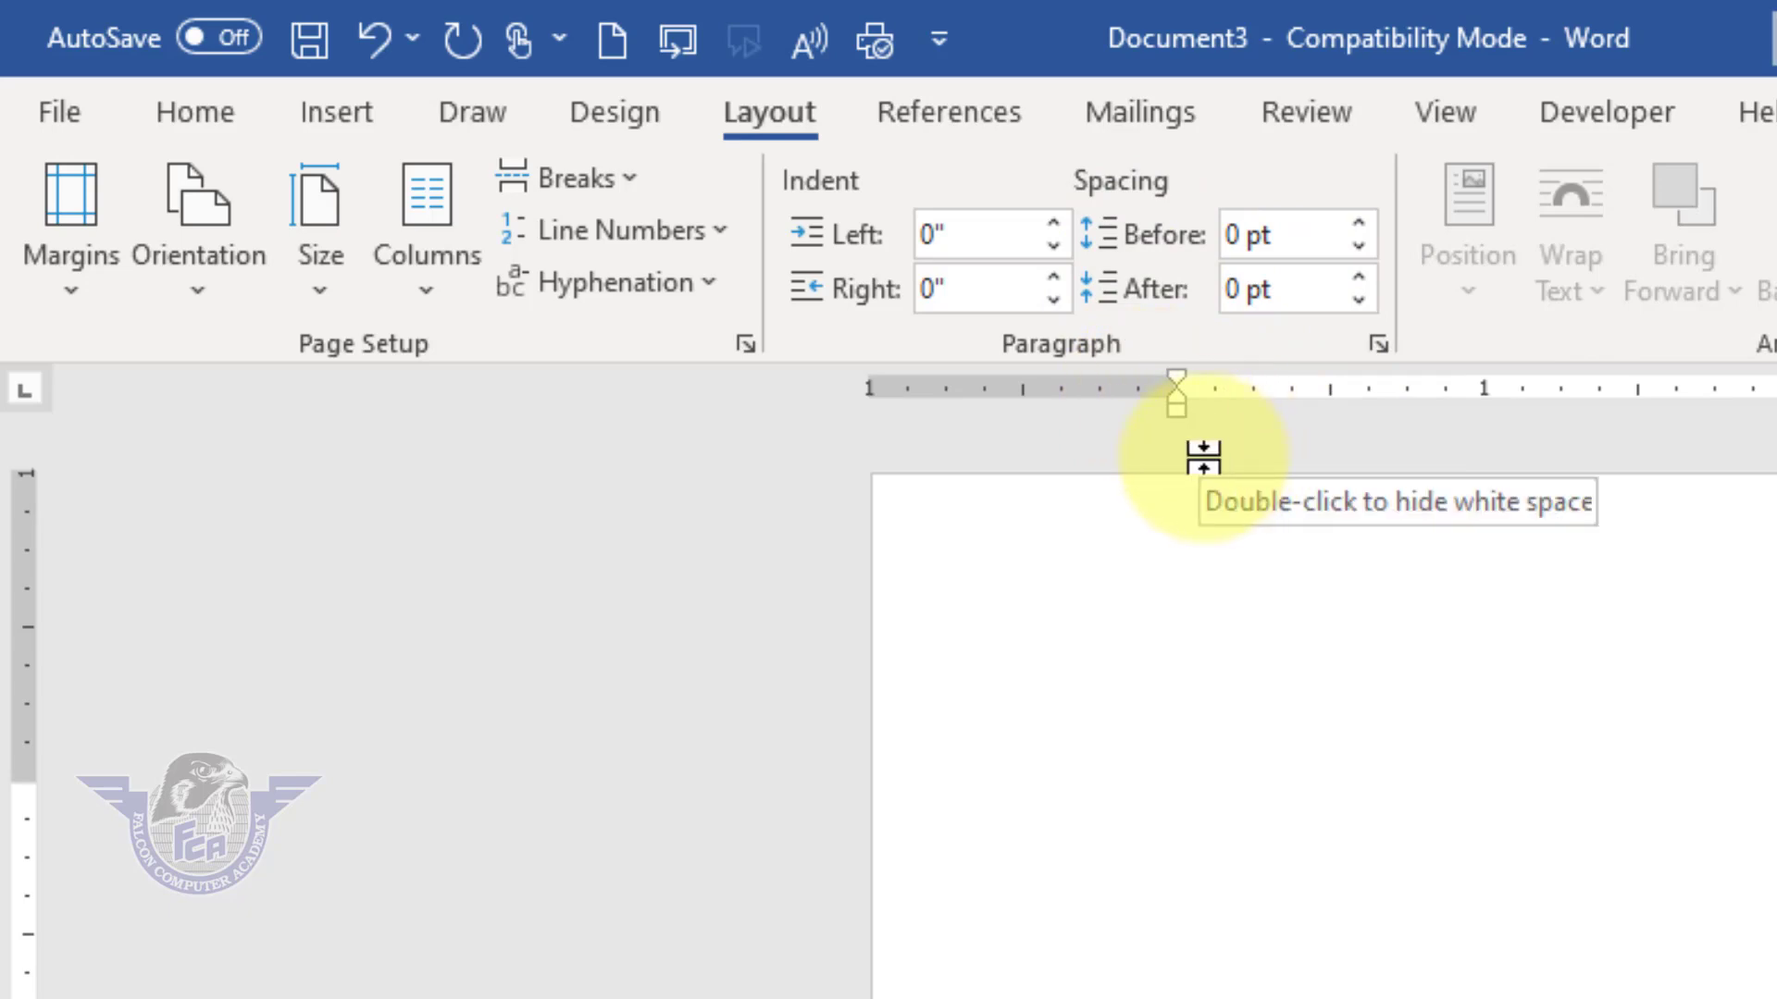
Step: Set the page to A4 paper size in landscape orientation
{"action": "left_click", "coordinate": [320, 278]}
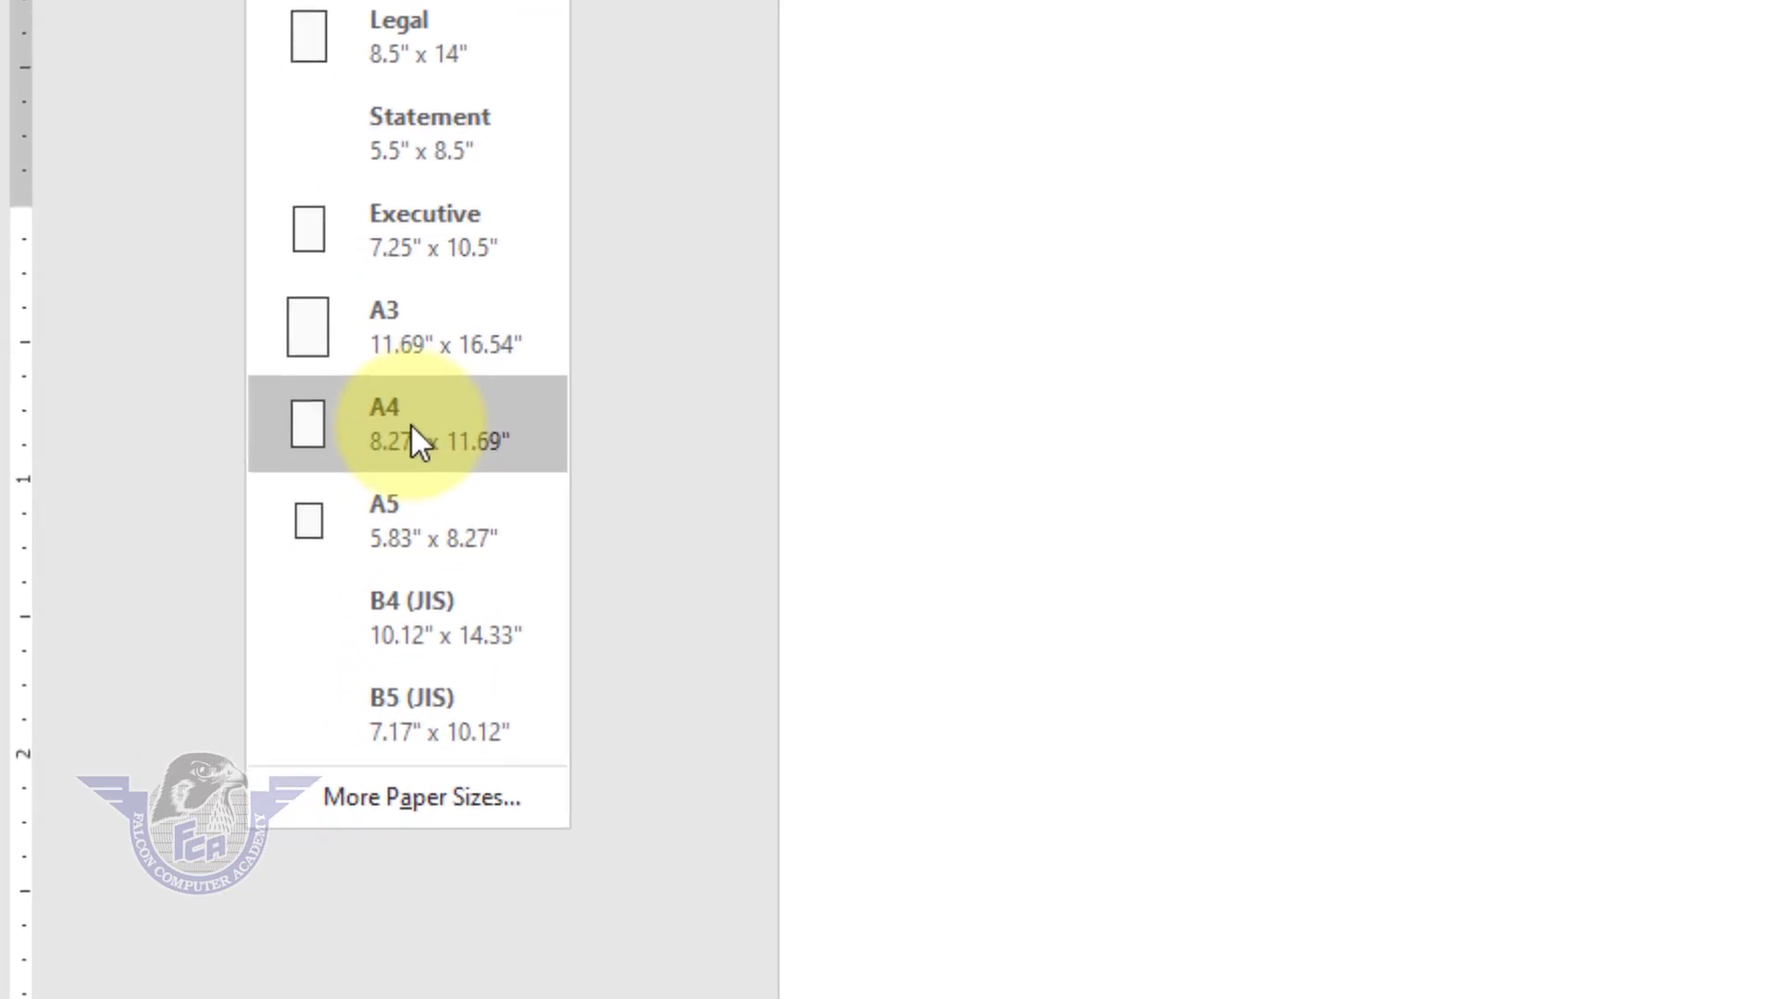
{"action": "left_click", "coordinate": [271, 622]}
{"action": "left_click", "coordinate": [121, 41]}
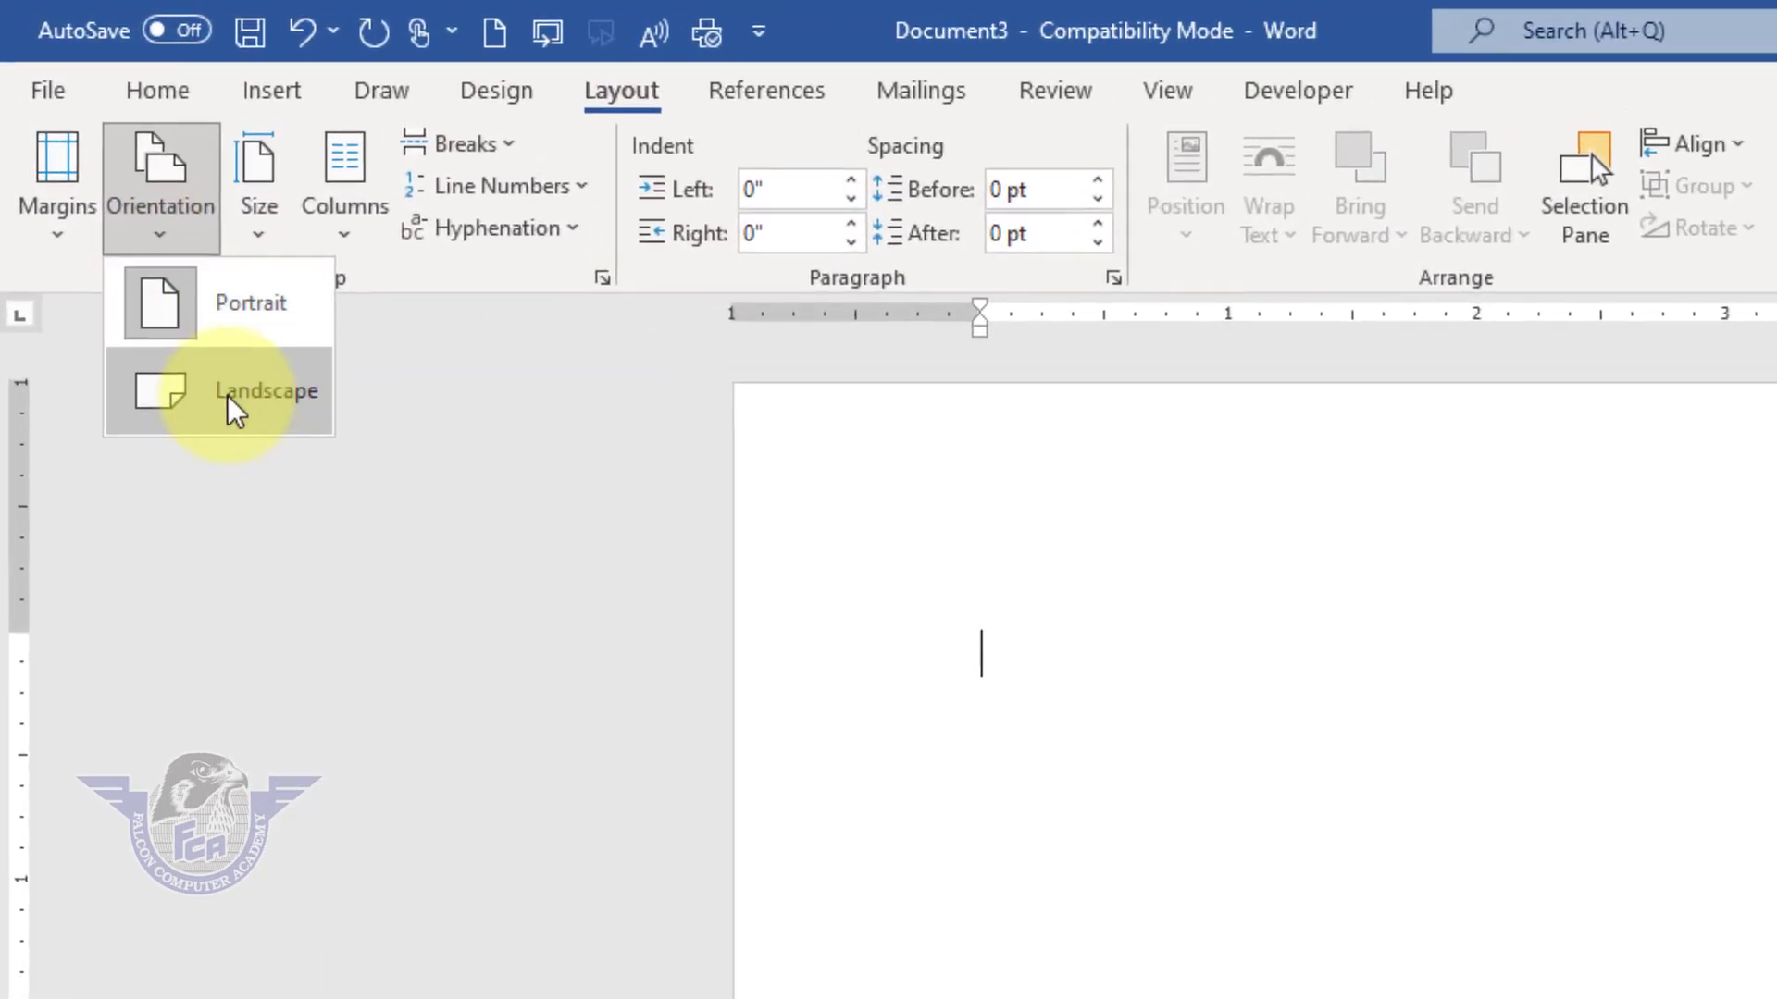
{"action": "left_click", "coordinate": [226, 394]}
Step: Apply the Normal page margins of 1 inch on all sides
{"action": "left_click", "coordinate": [61, 213]}
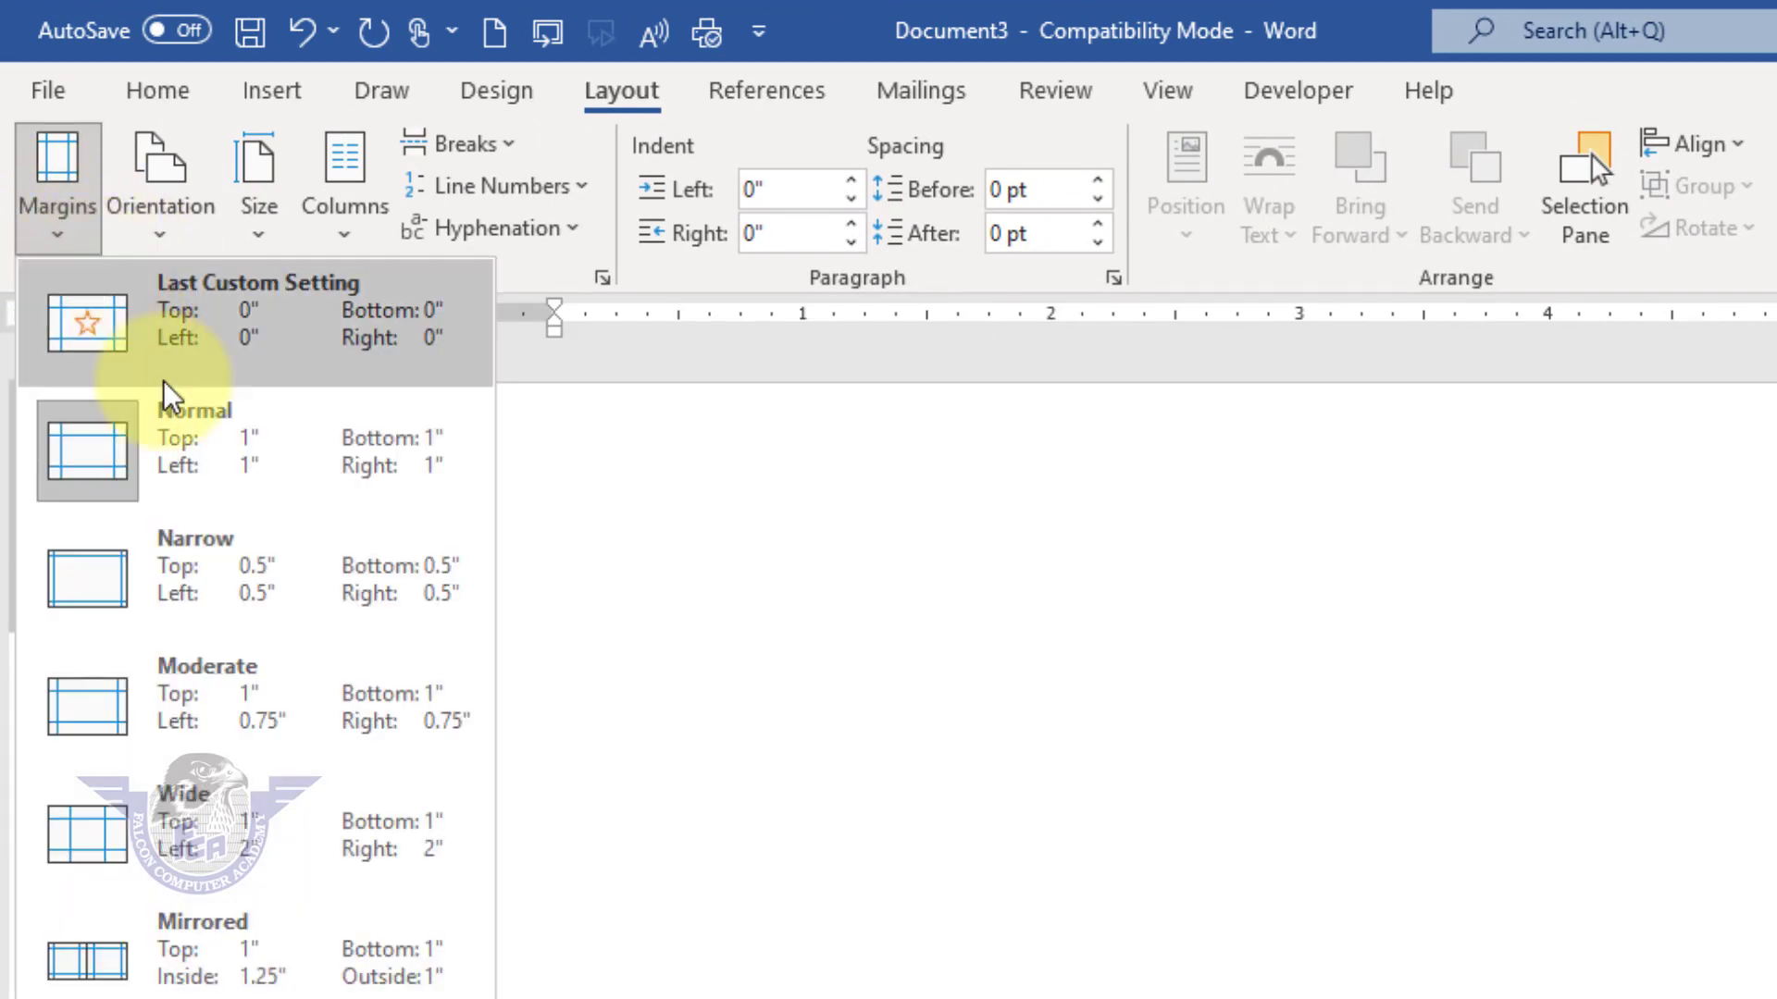
{"action": "left_click", "coordinate": [185, 435]}
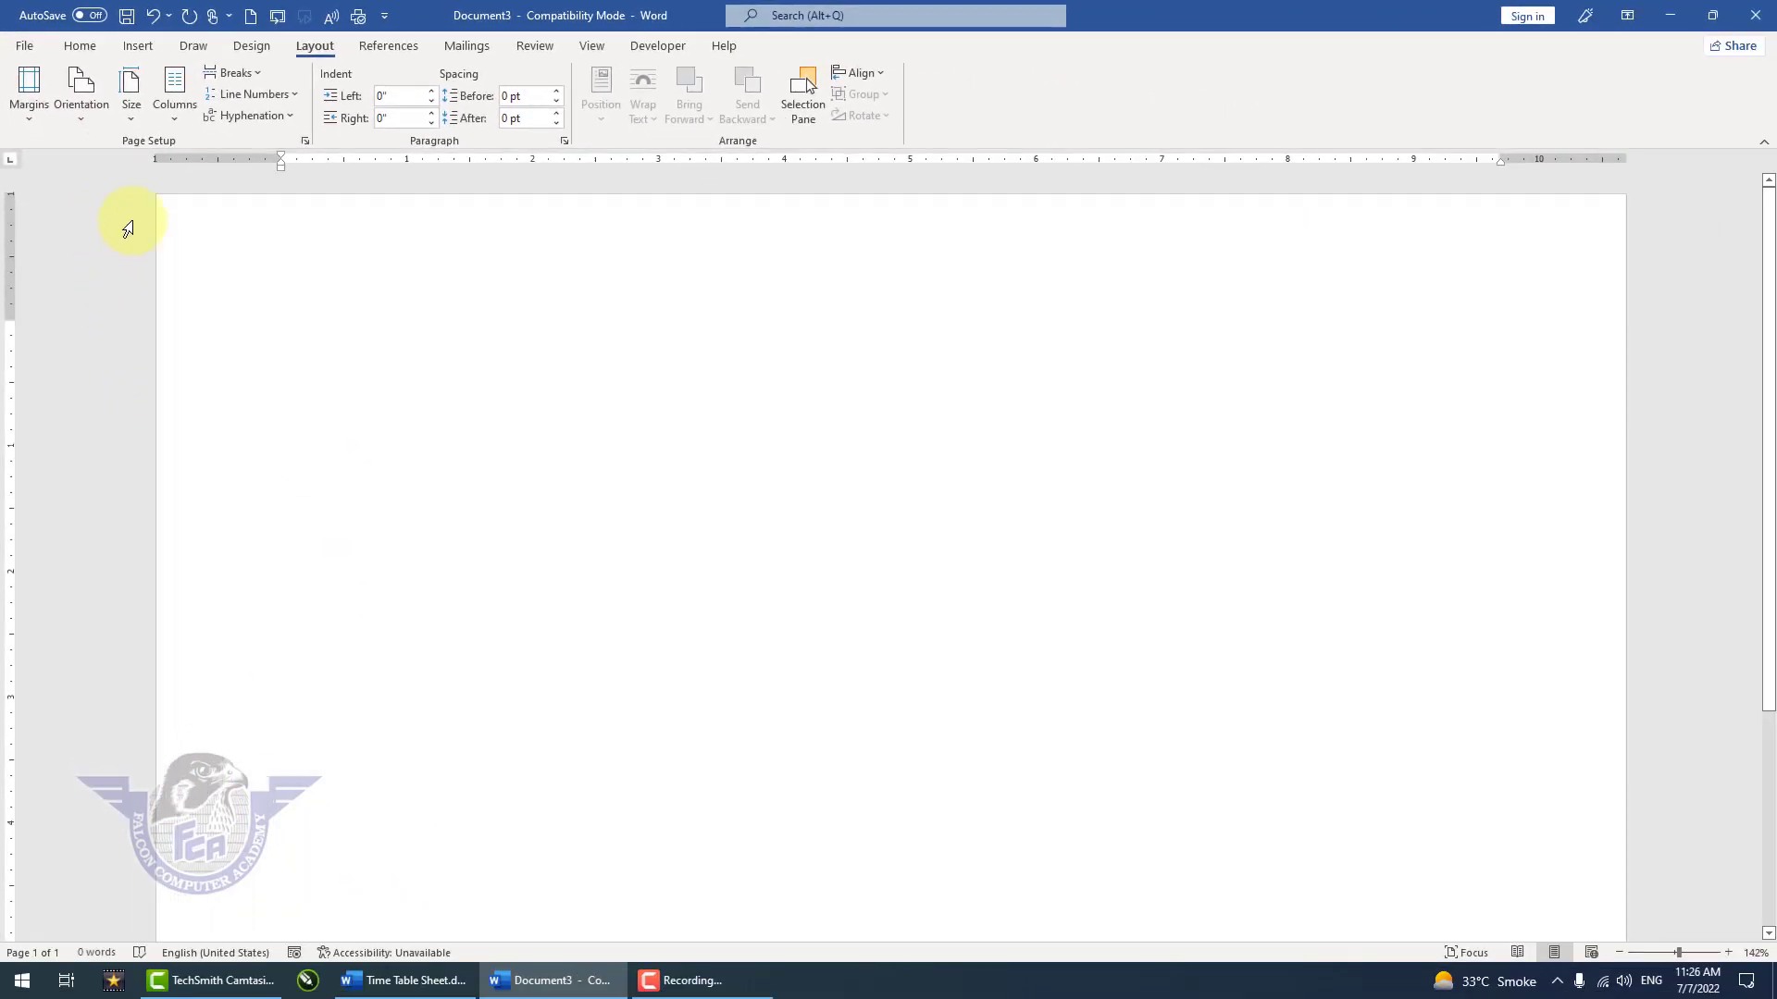
{"action": "left_click", "coordinate": [1619, 954]}
{"action": "left_click", "coordinate": [1619, 954]}
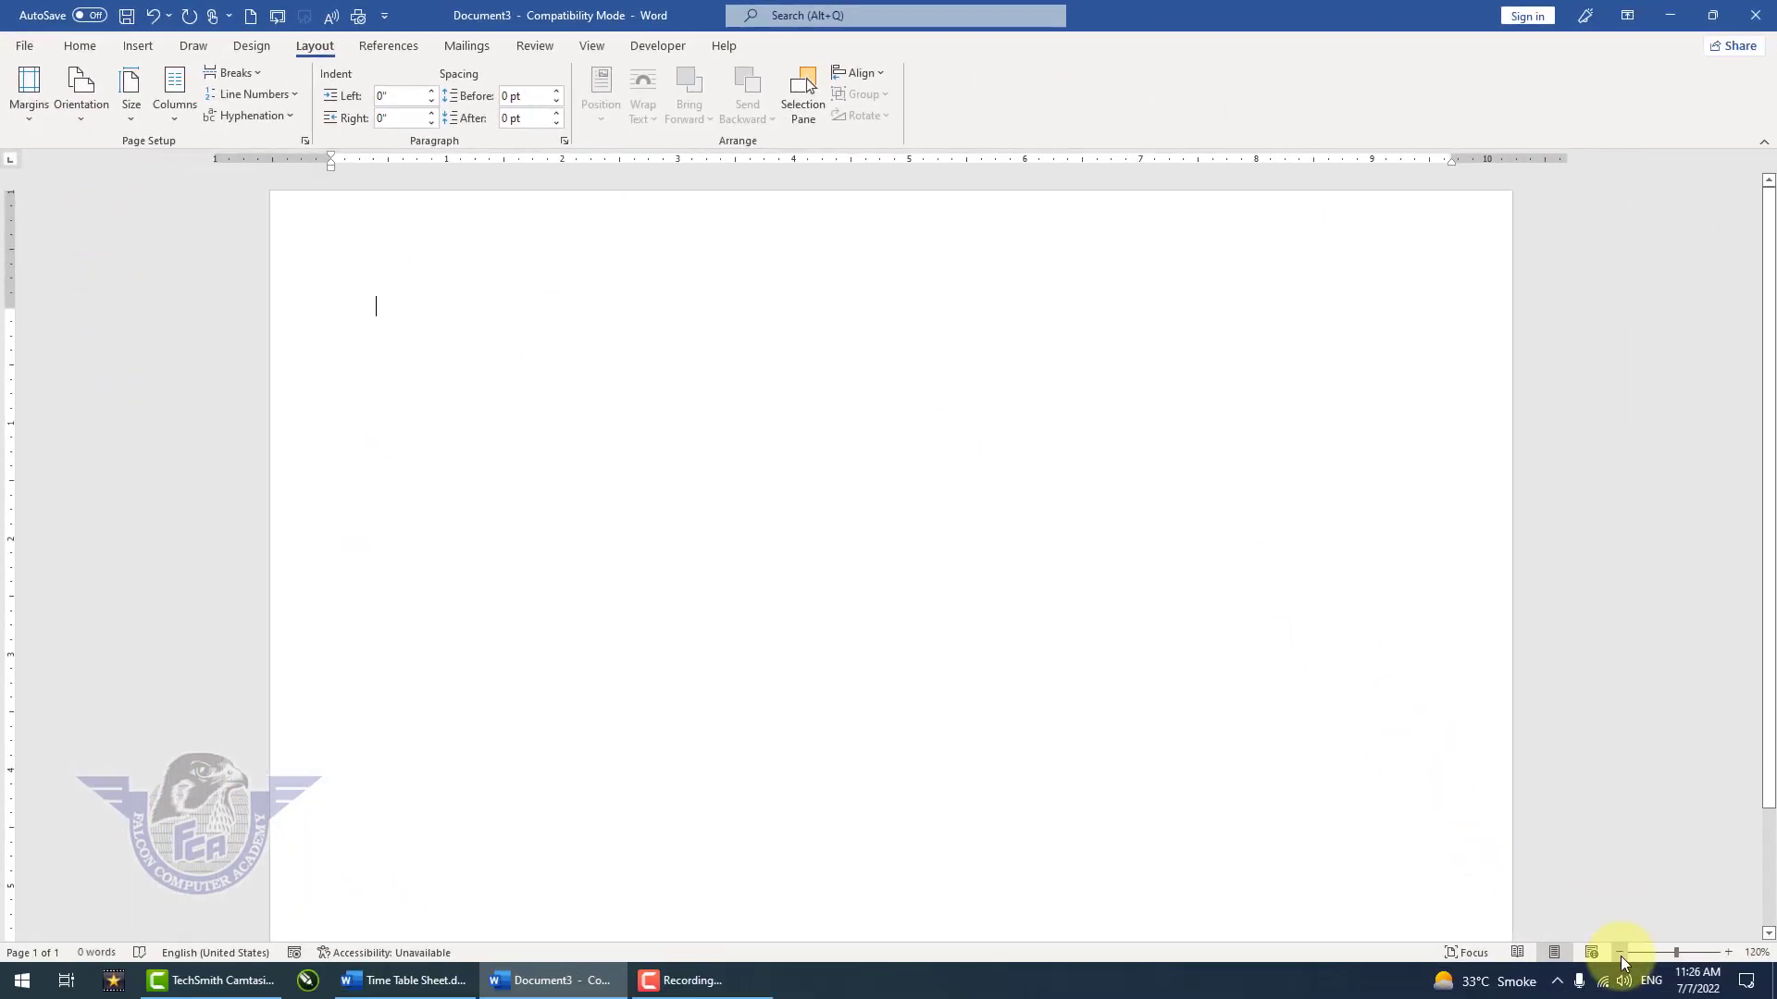
{"action": "left_click", "coordinate": [1620, 953]}
{"action": "left_click", "coordinate": [1620, 953]}
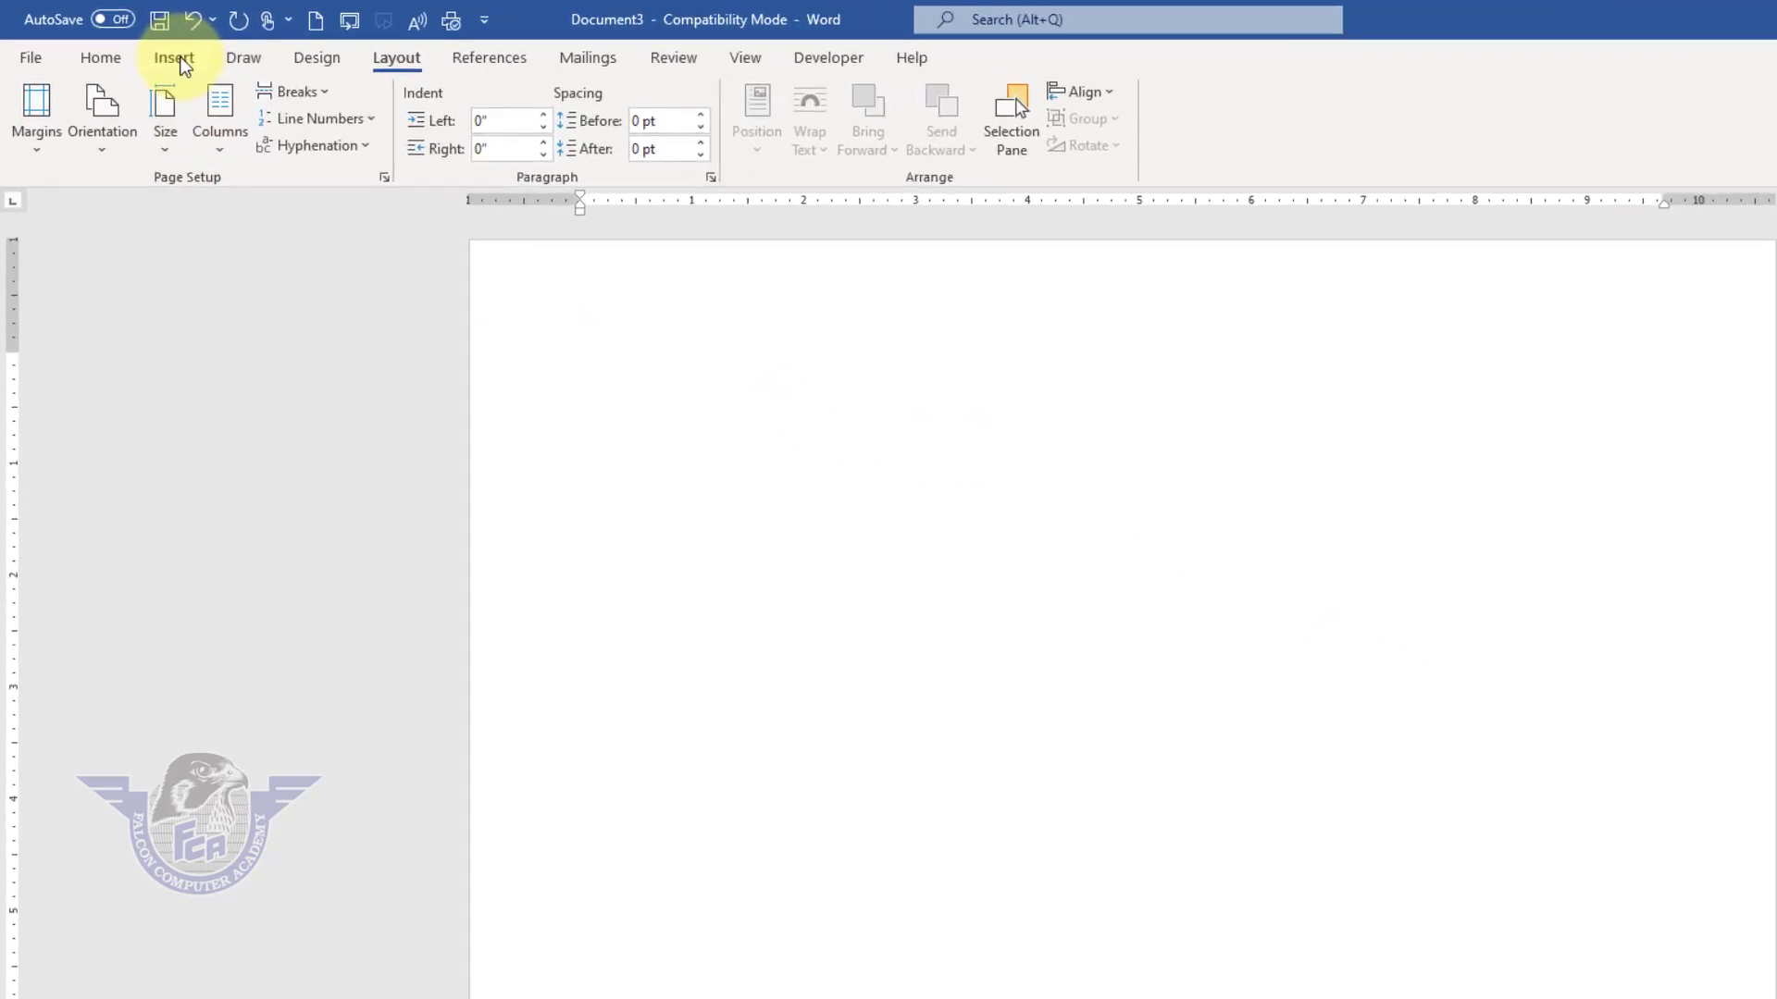
{"action": "left_click", "coordinate": [138, 46]}
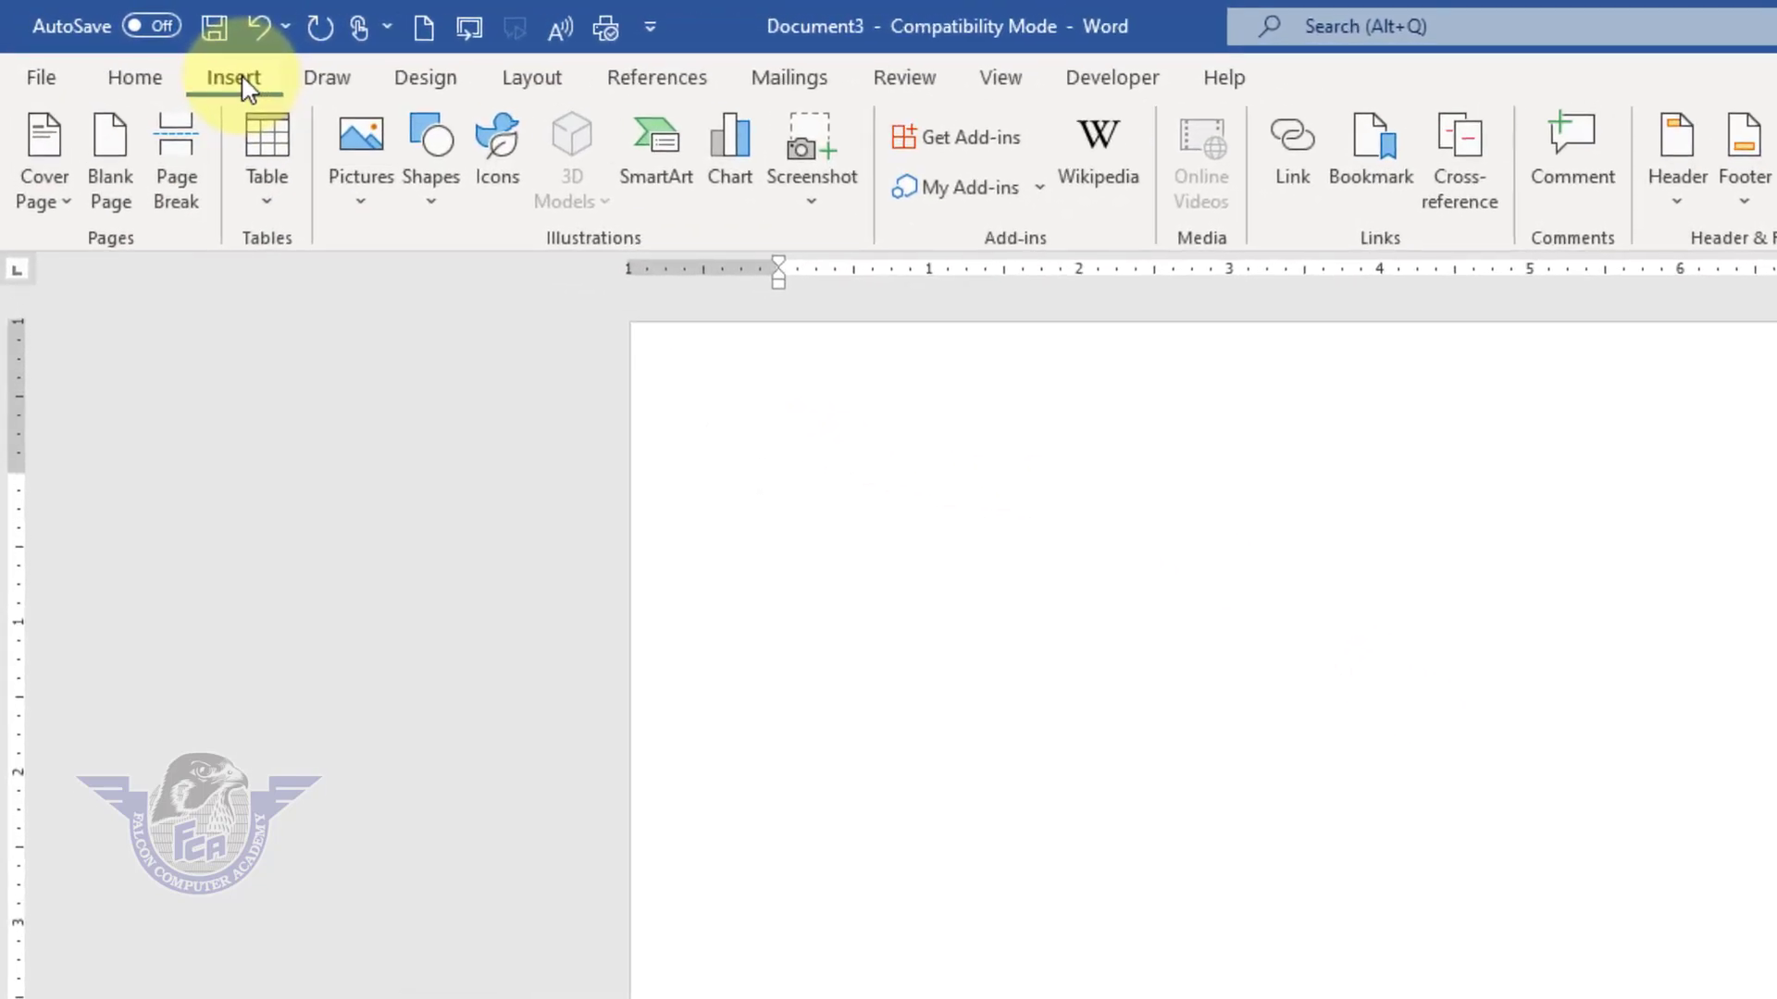
{"action": "left_click", "coordinate": [268, 206]}
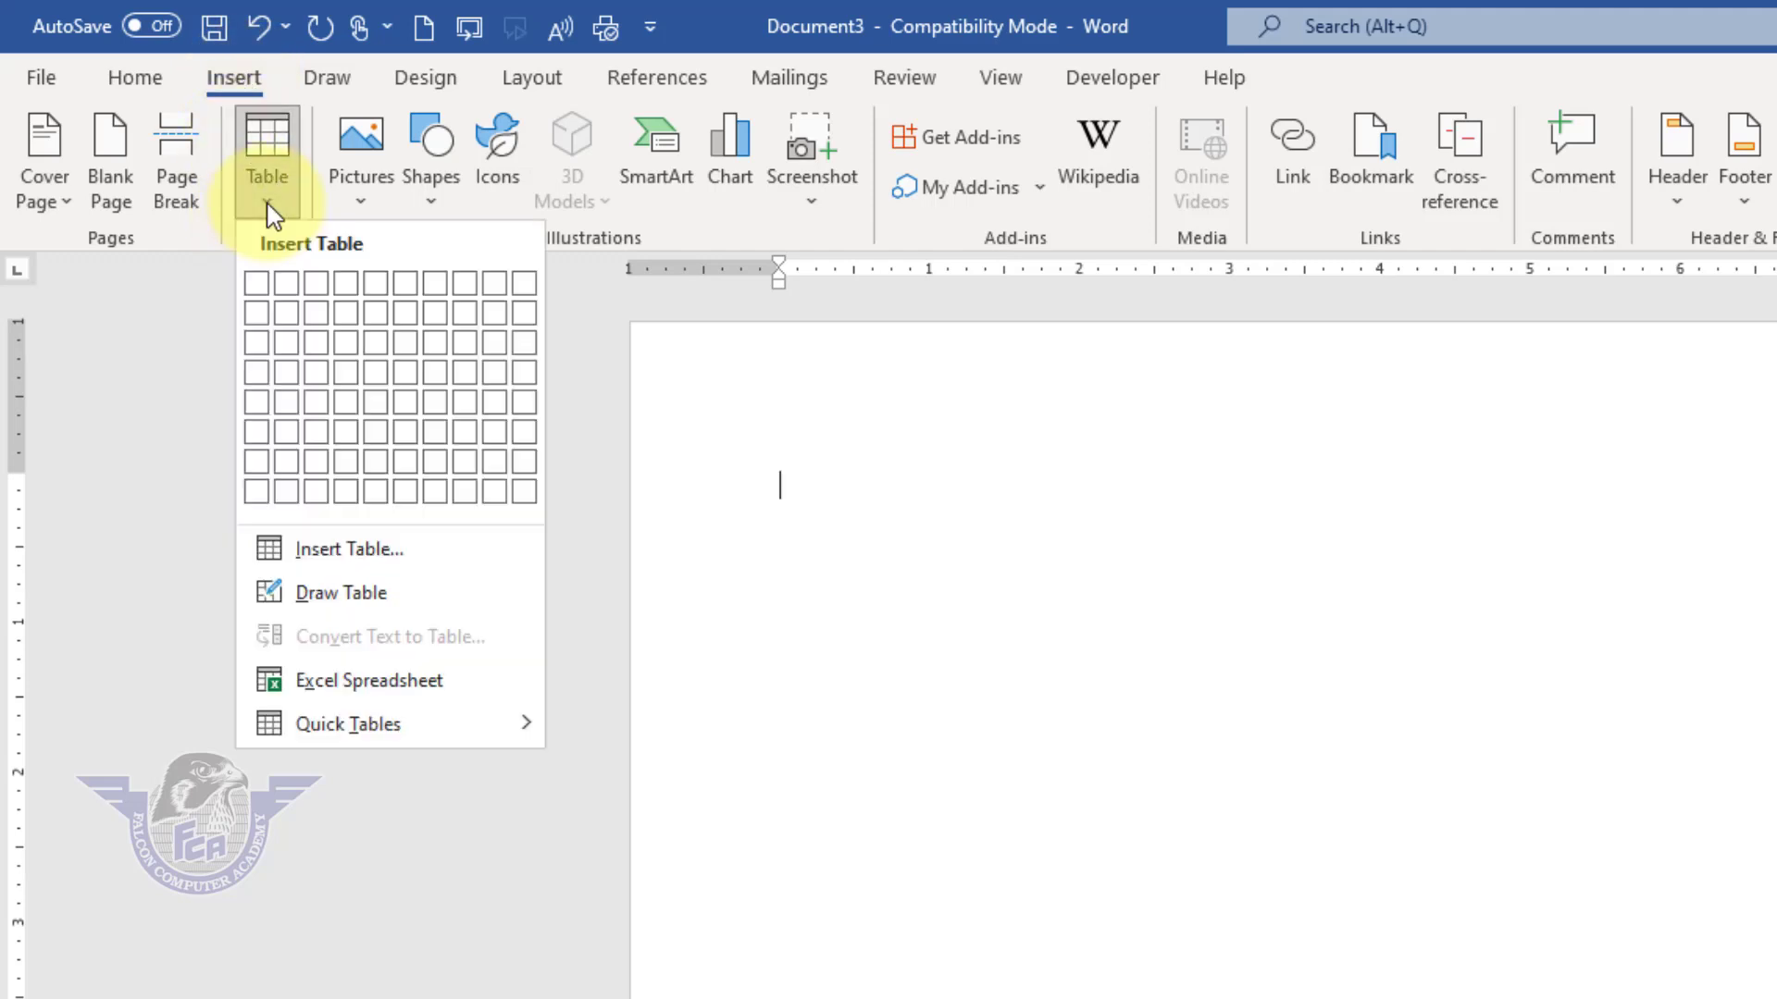
{"action": "left_click", "coordinate": [1367, 591]}
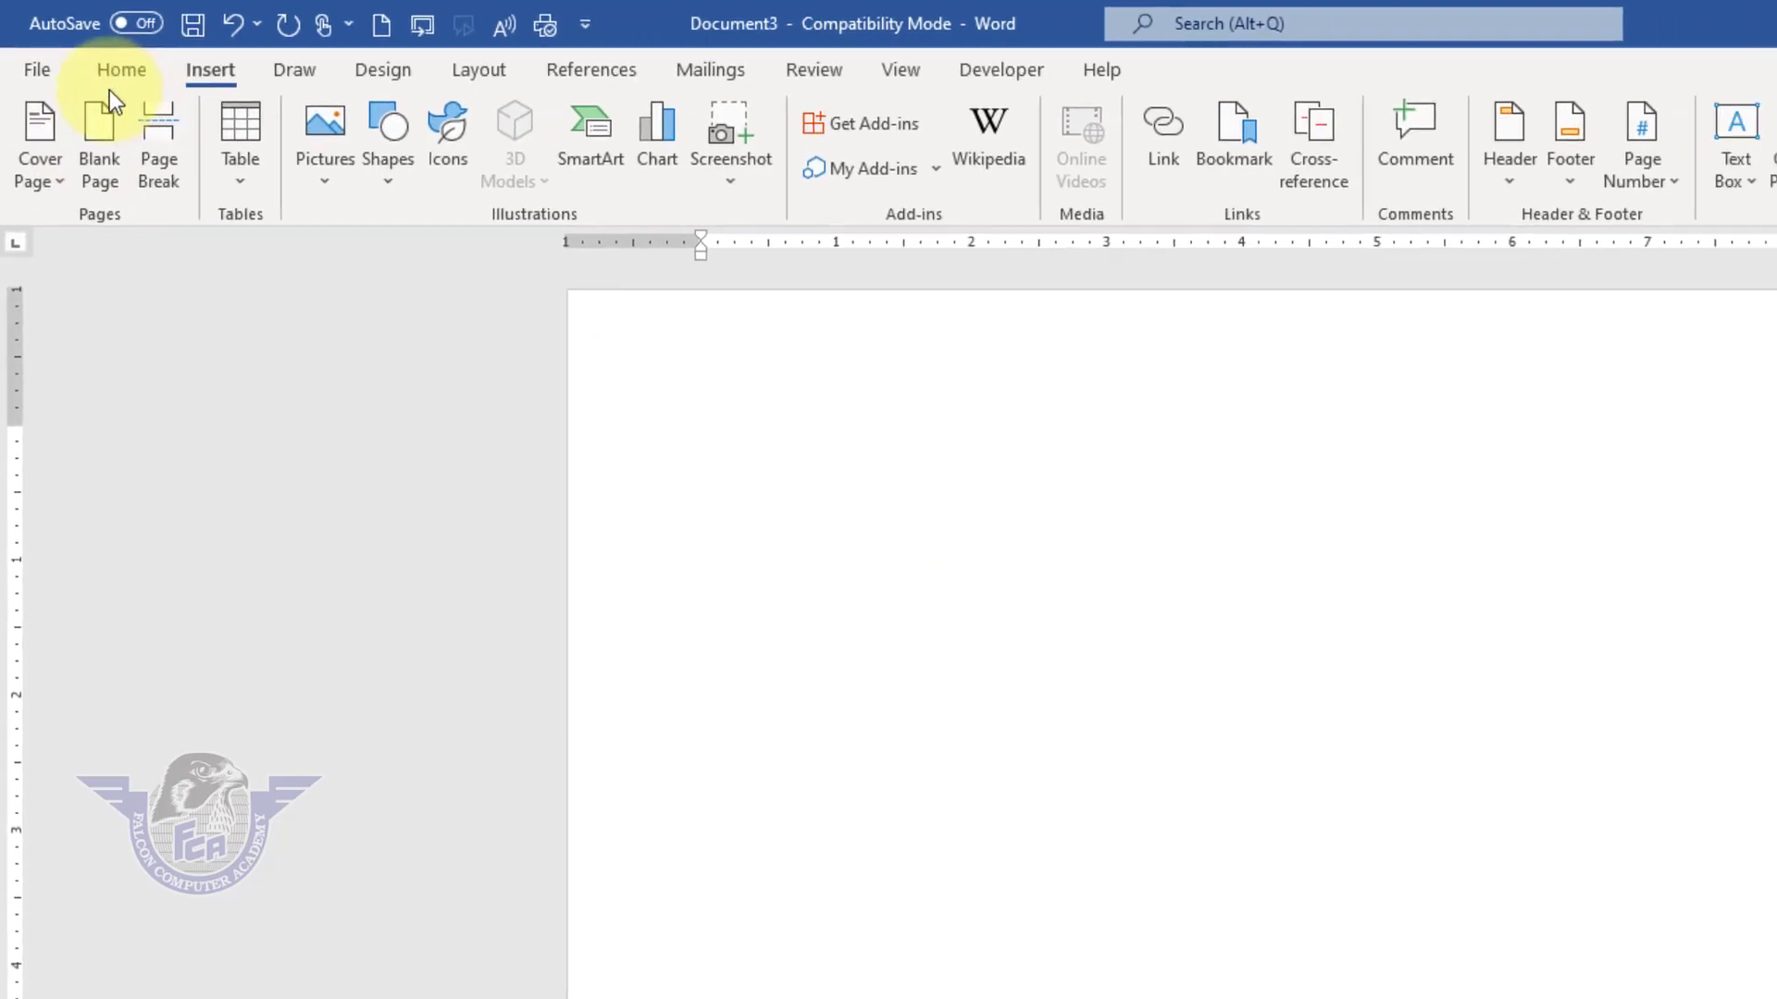
Step: Save the document as New Time Table Sheet in the Documents folder, upgrading it to the newest file format
{"action": "left_click", "coordinate": [37, 61]}
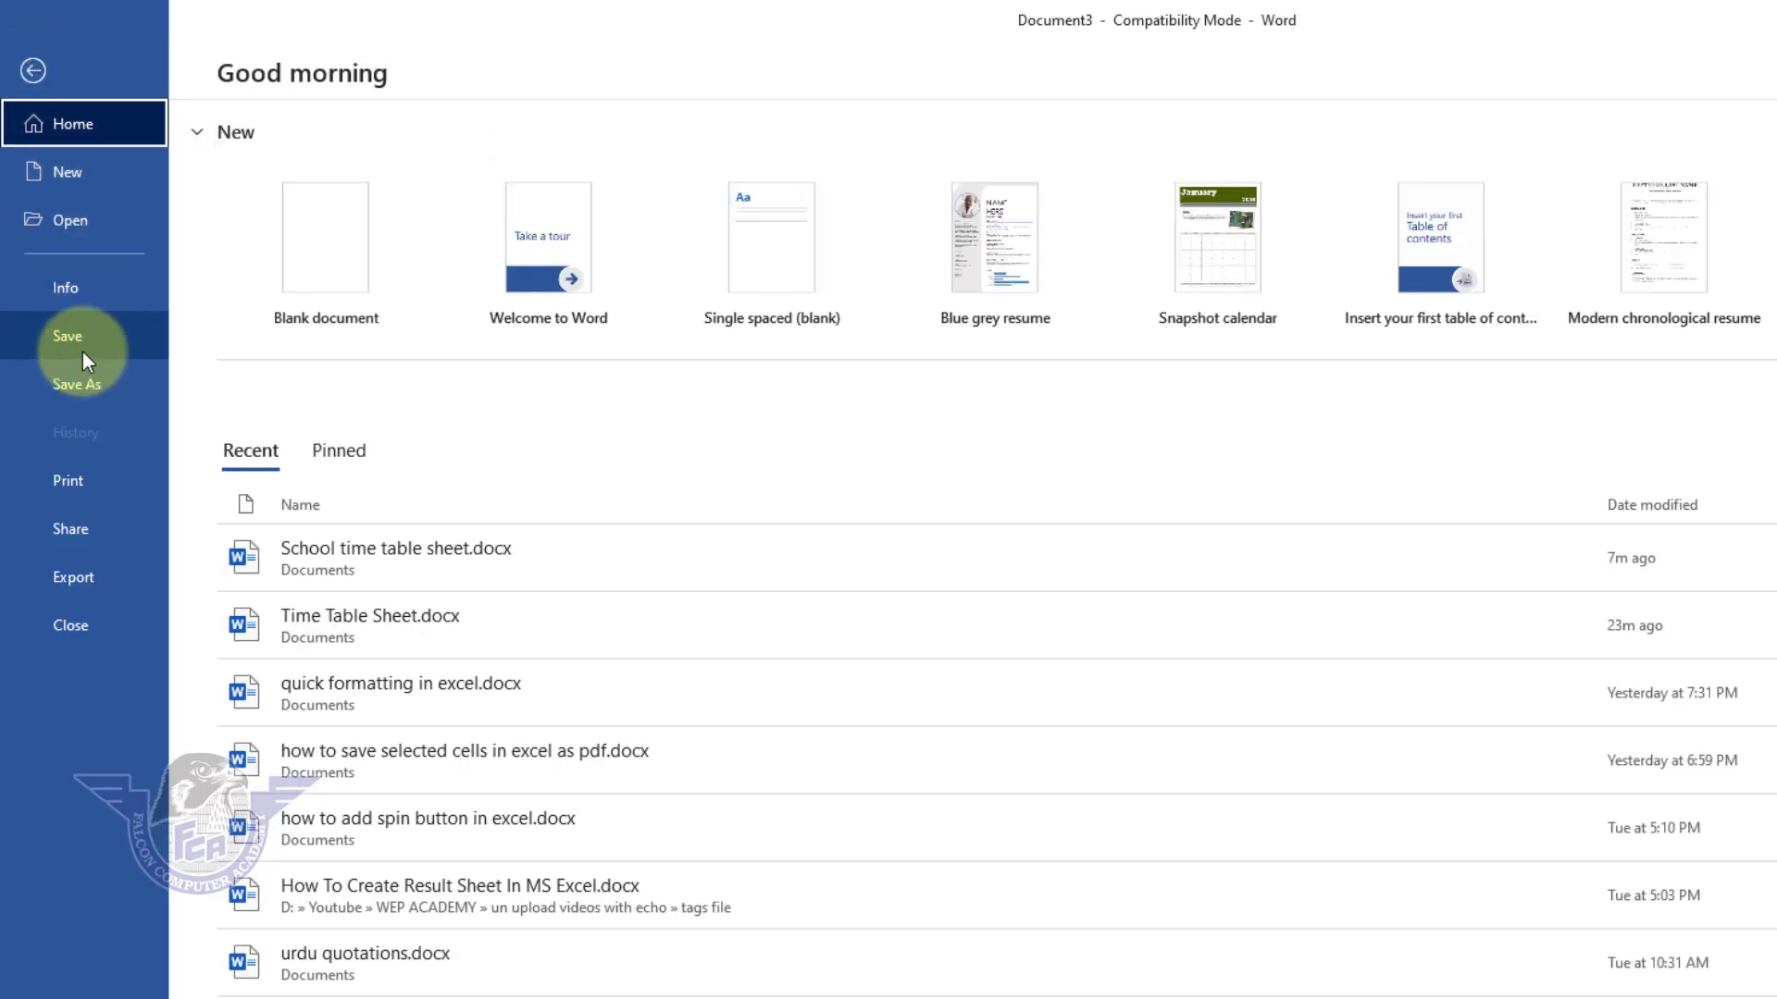
{"action": "left_click", "coordinate": [82, 350]}
{"action": "left_click", "coordinate": [305, 408]}
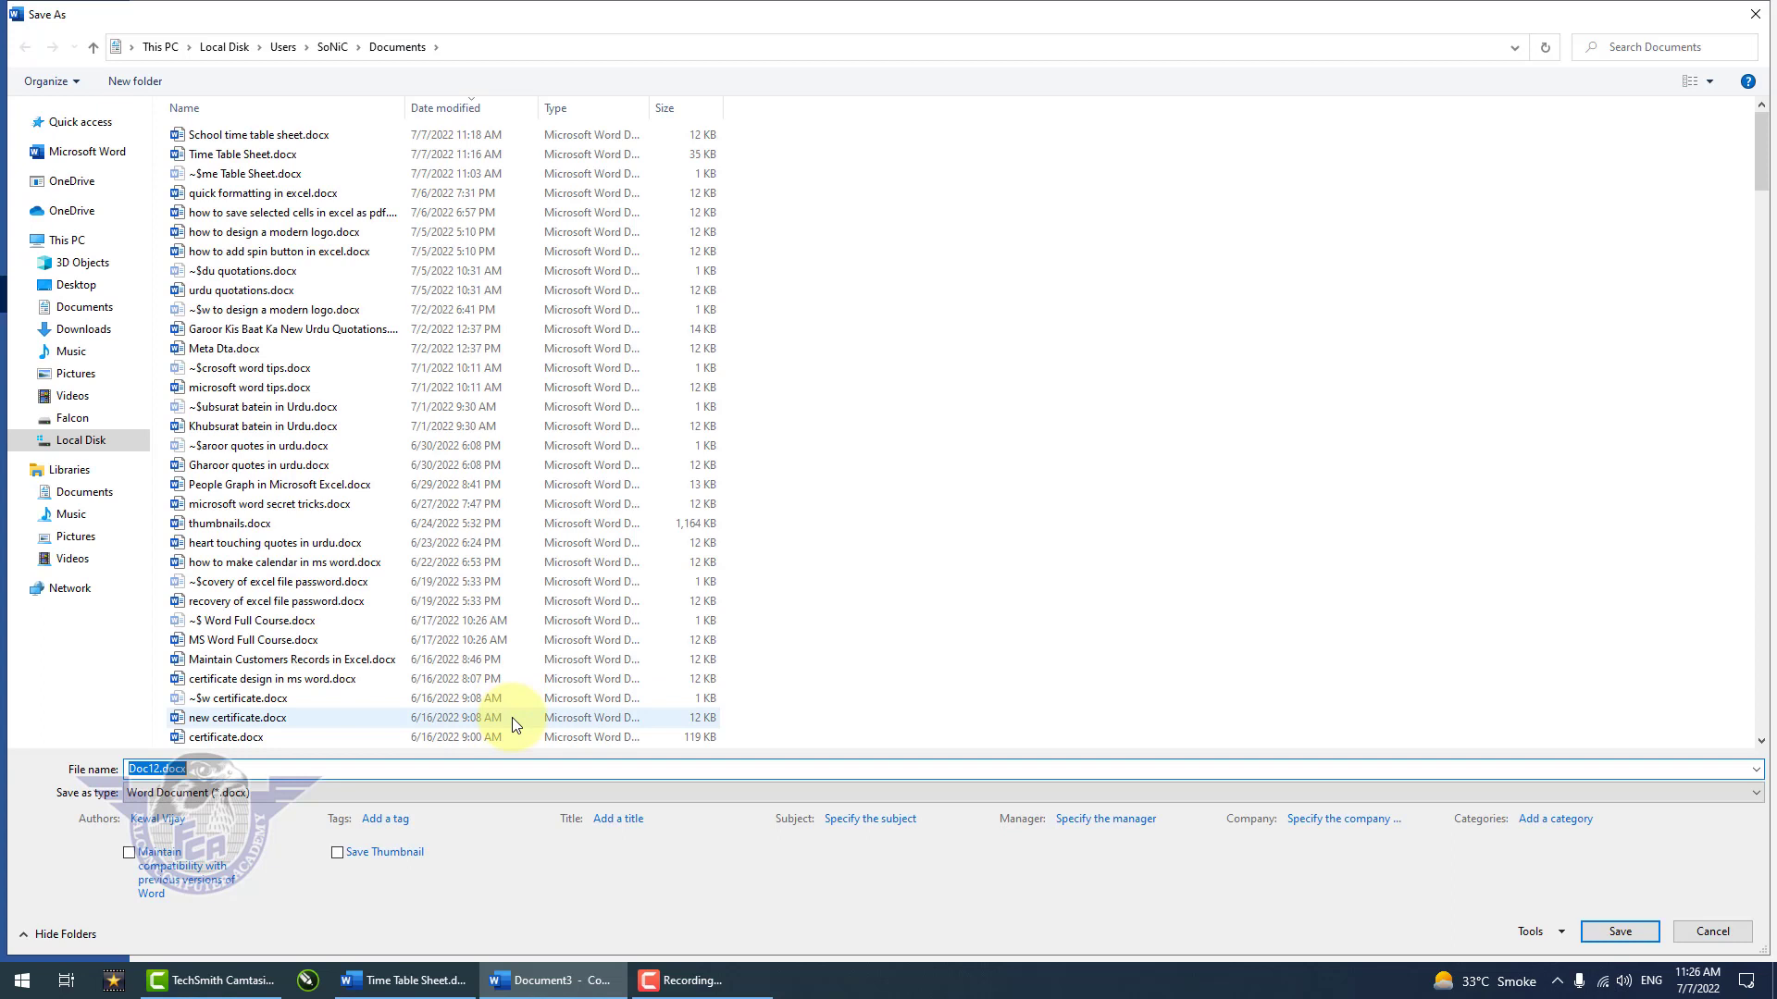
{"action": "type", "text": "New Time Table Sheet"}
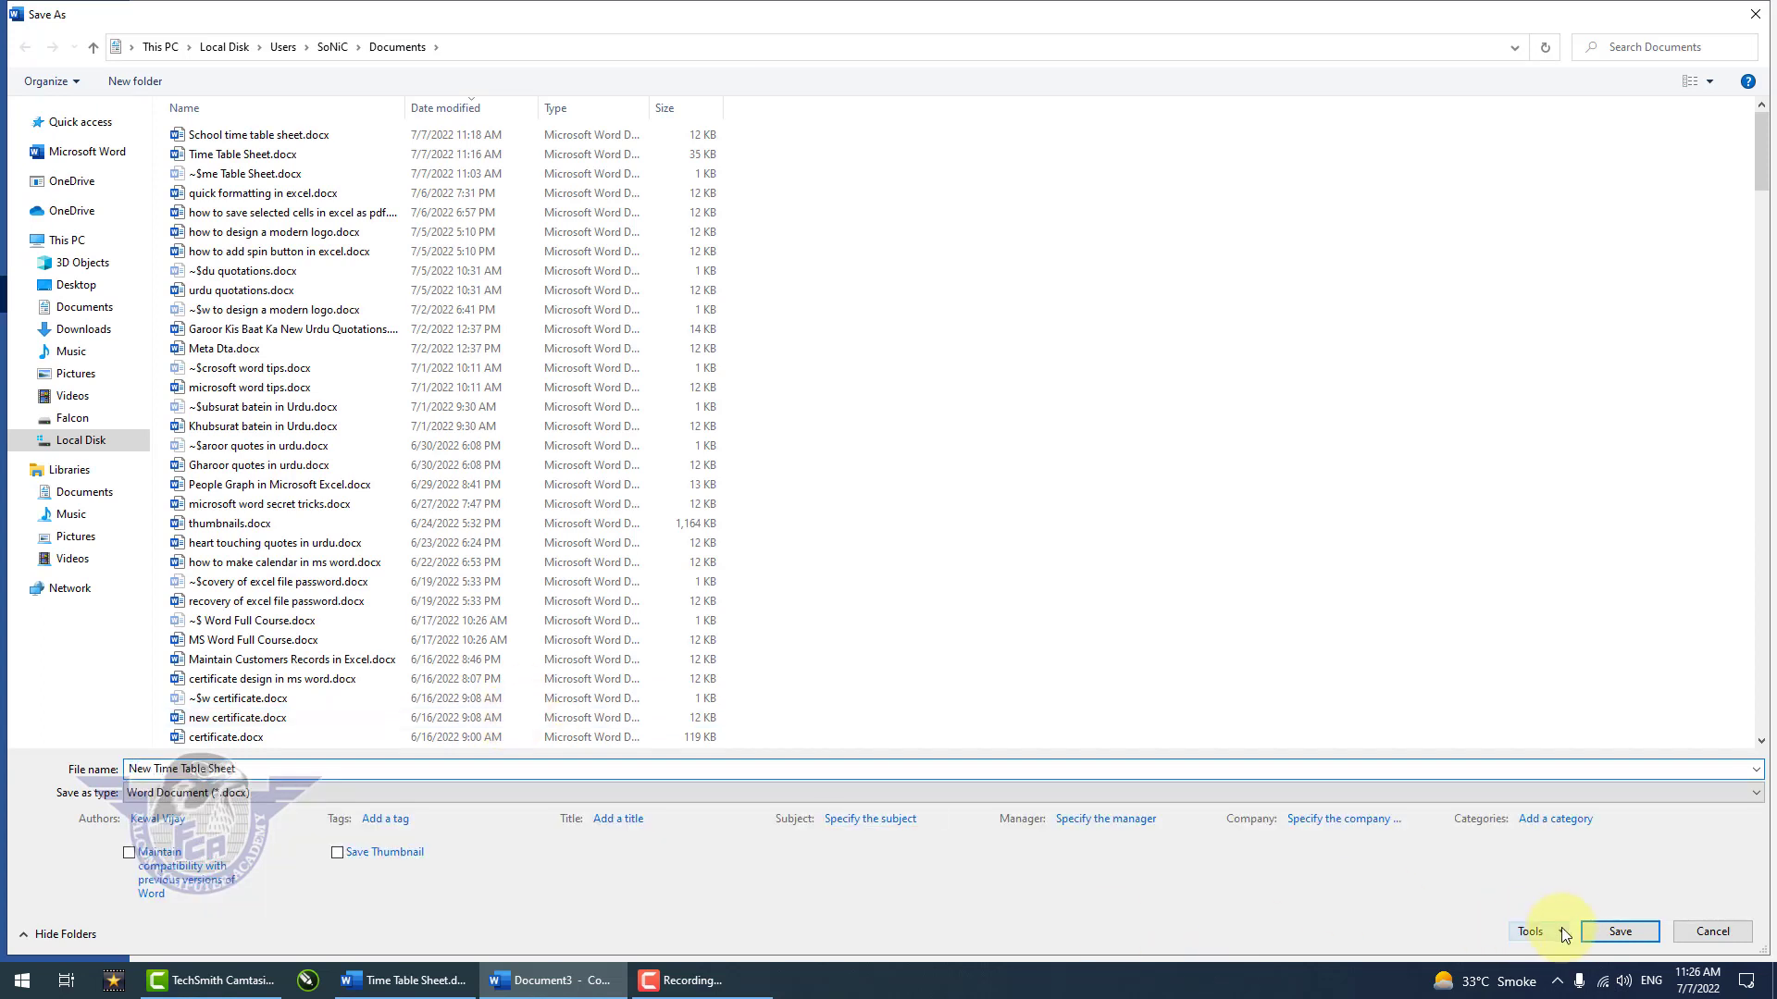
{"action": "left_click", "coordinate": [1593, 929]}
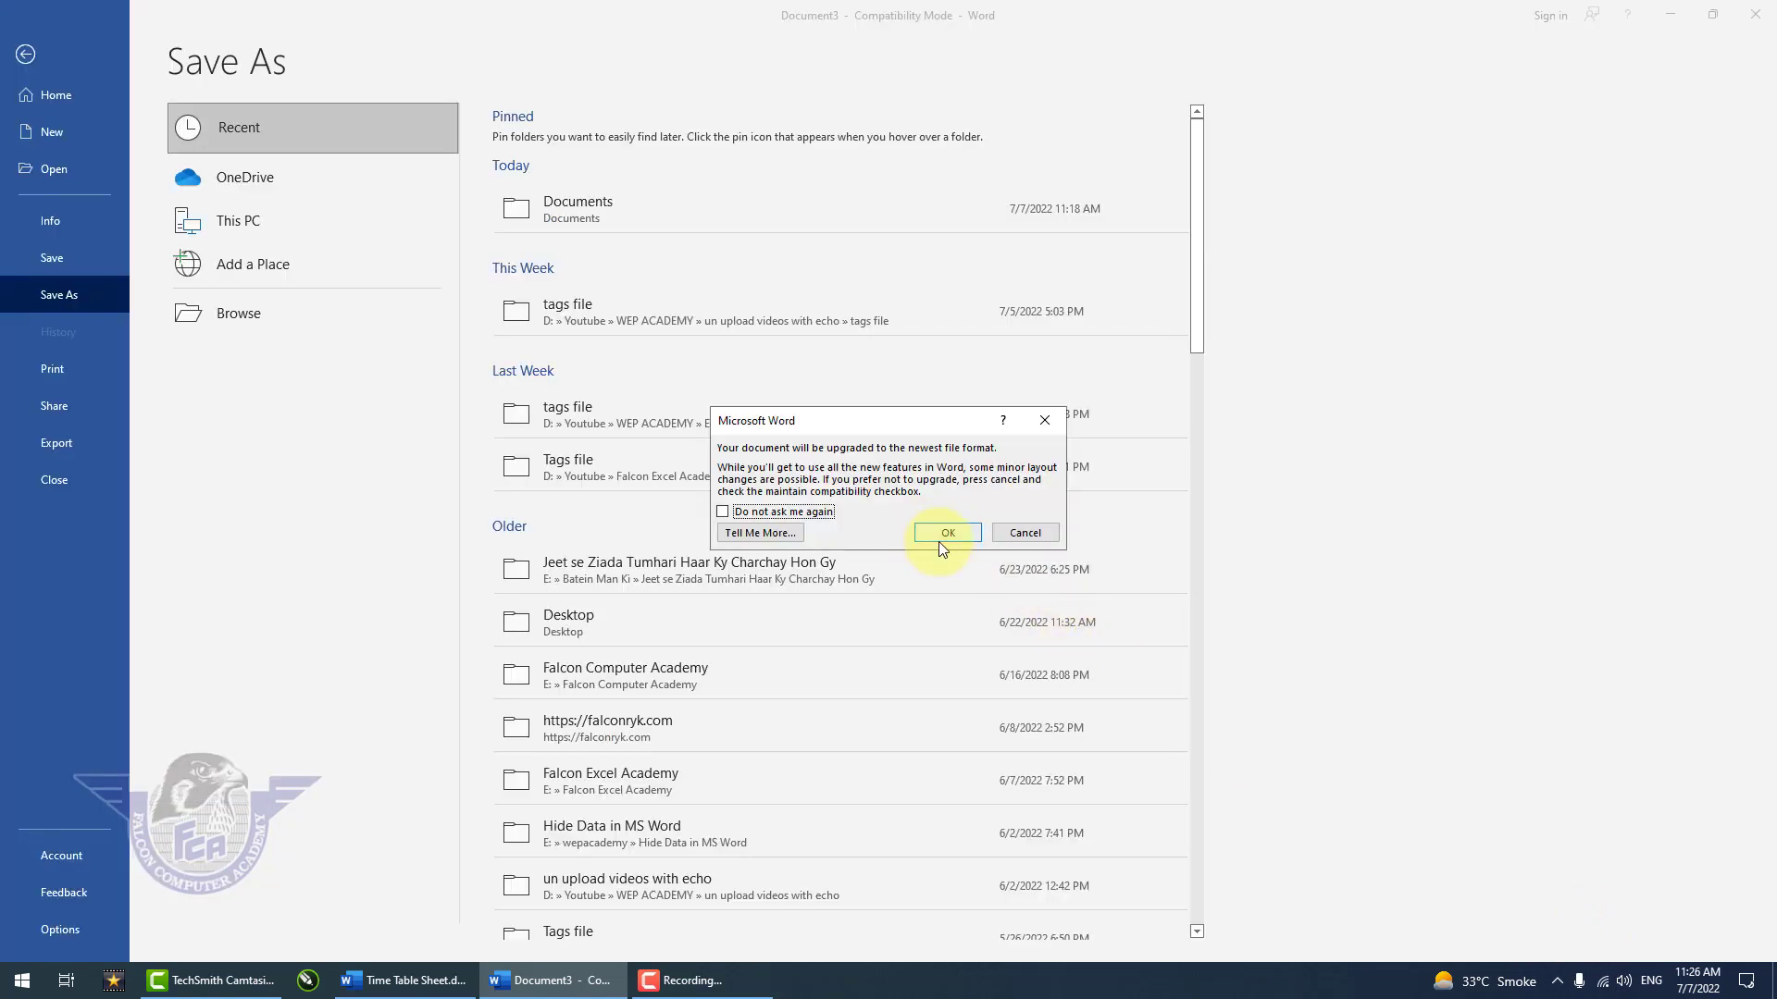
{"action": "left_click", "coordinate": [943, 533]}
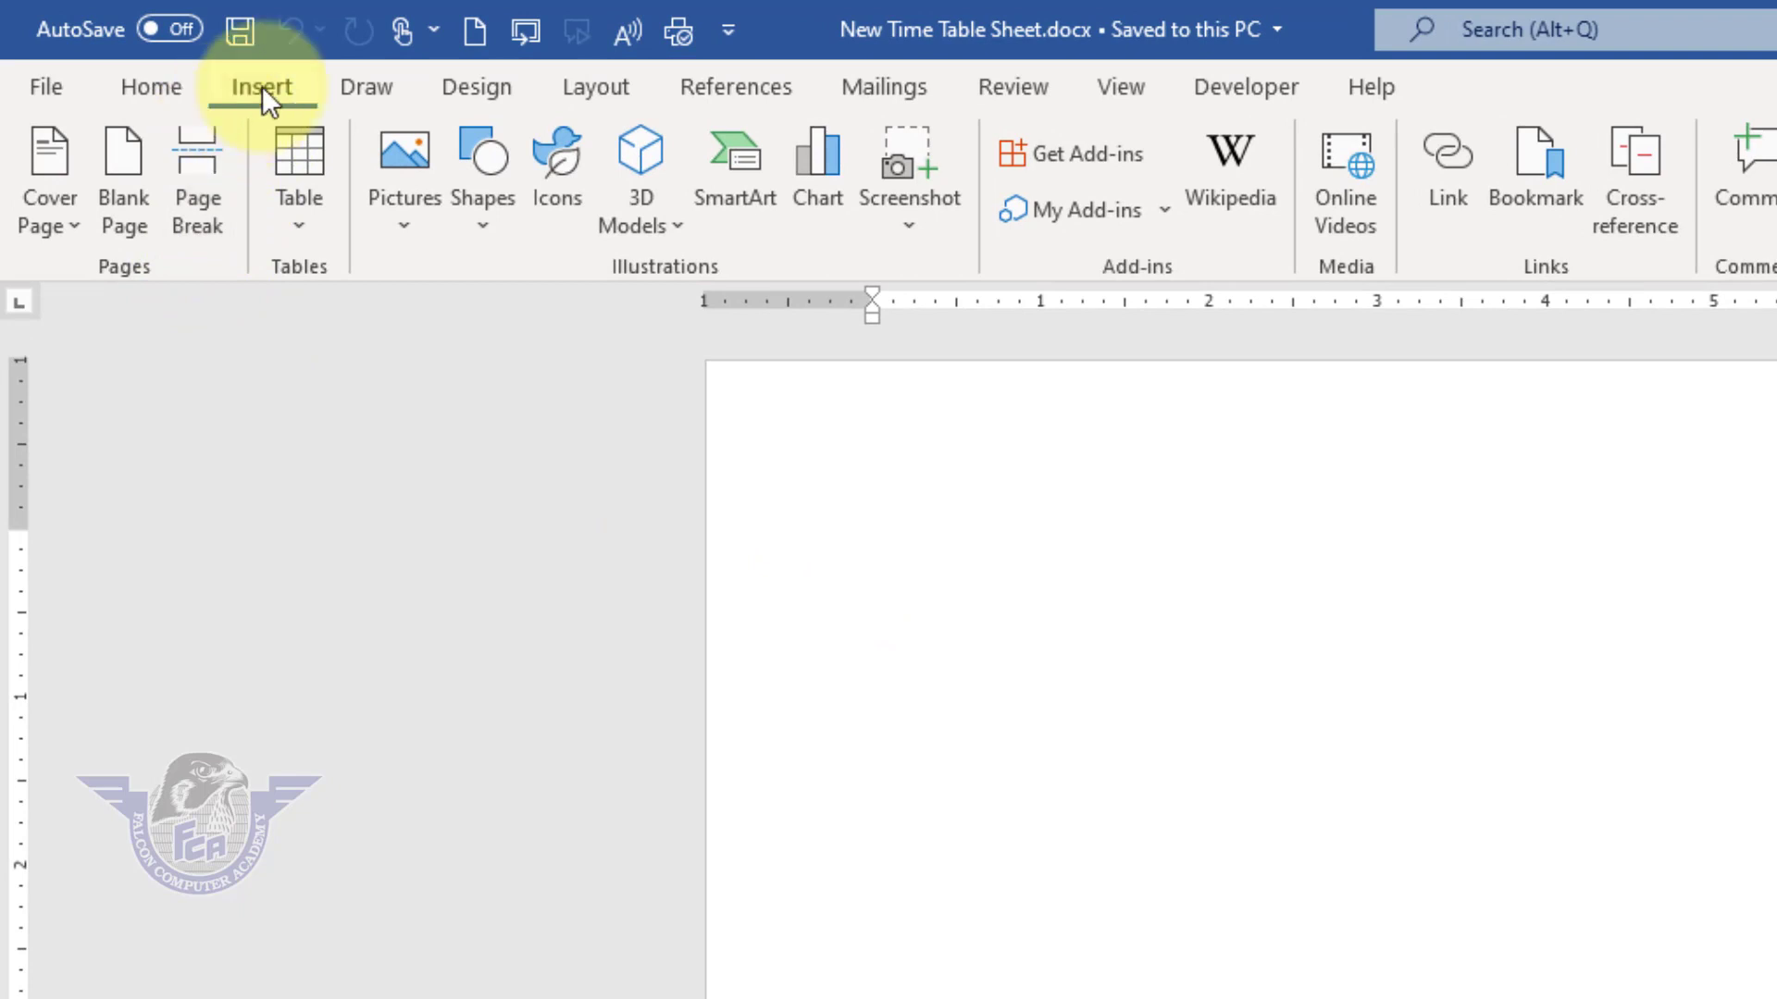
Step: Insert a table with 9 columns and 9 rows
{"action": "left_click", "coordinate": [300, 222]}
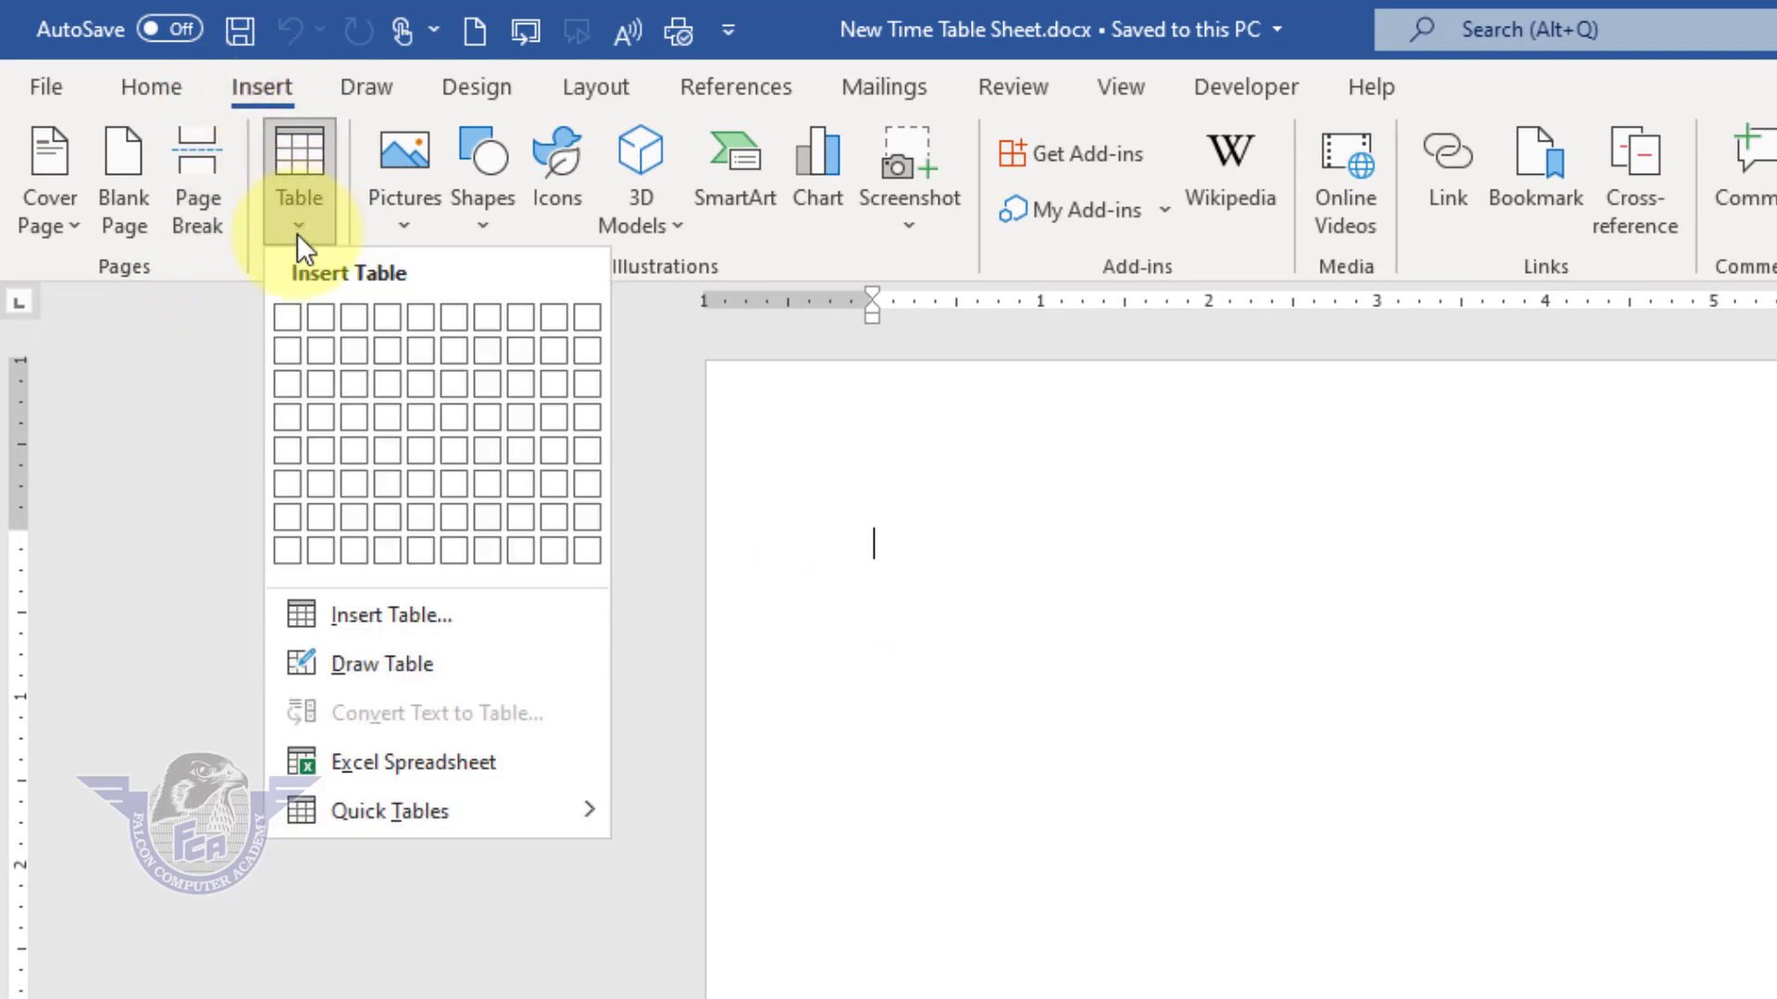
{"action": "left_click", "coordinate": [397, 618]}
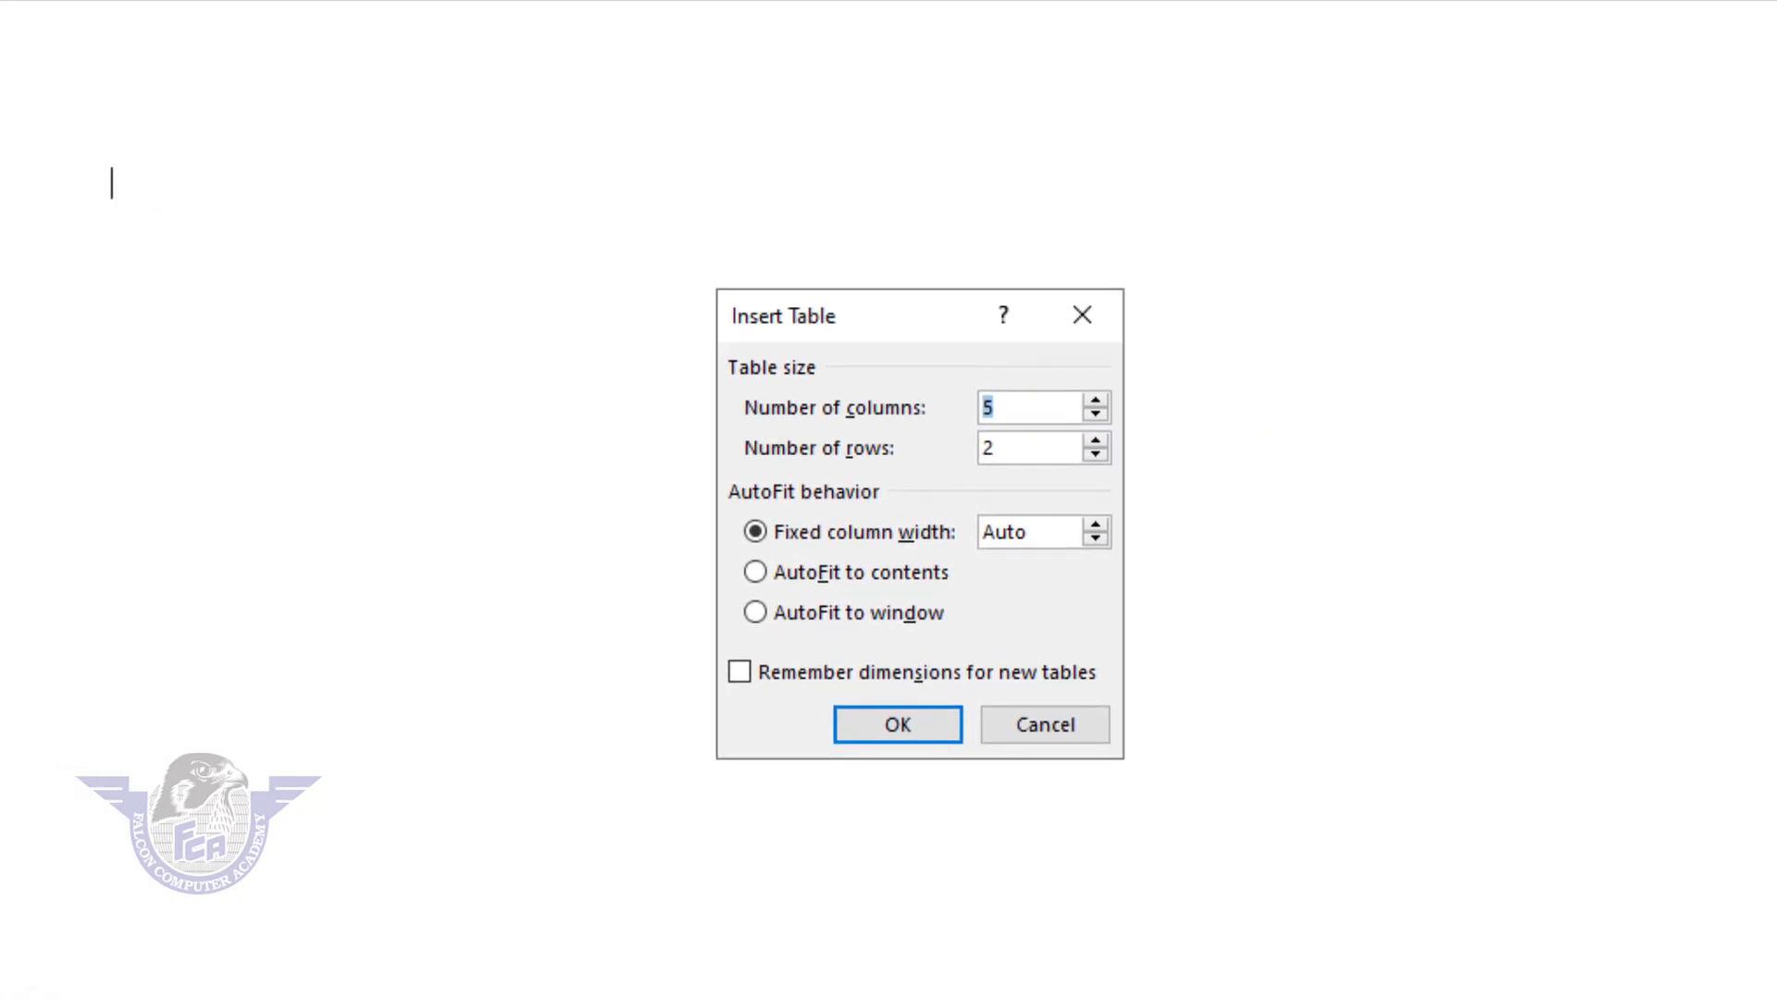
{"action": "type", "text": "9"}
{"action": "key", "text": "Tab"}
{"action": "type", "text": "9"}
{"action": "left_click", "coordinate": [928, 731]}
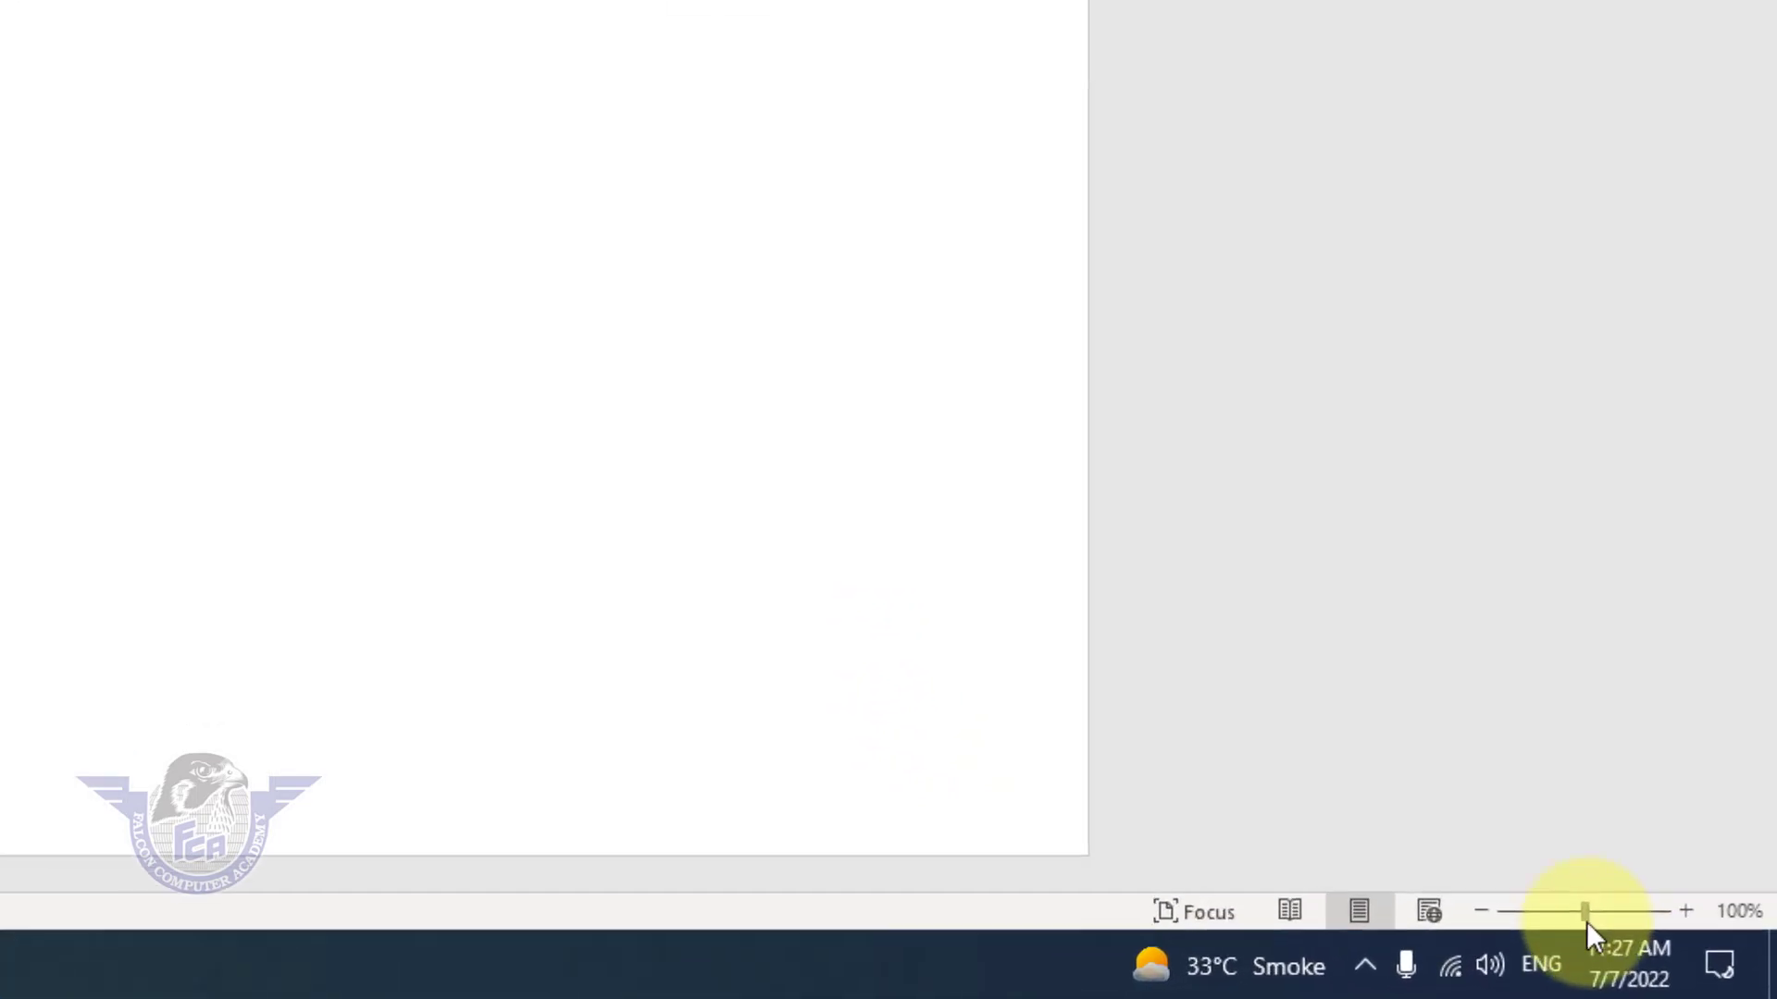
Step: Enter the title School Time Table Sheet in the table's first cell
{"action": "mouse_move", "coordinate": [1586, 920]}
{"action": "left_mouse_down"}
{"action": "mouse_move", "coordinate": [1609, 916]}
{"action": "mouse_move", "coordinate": [1566, 898]}
{"action": "mouse_move", "coordinate": [1607, 912]}
{"action": "left_mouse_up"}
{"action": "left_click", "coordinate": [314, 299]}
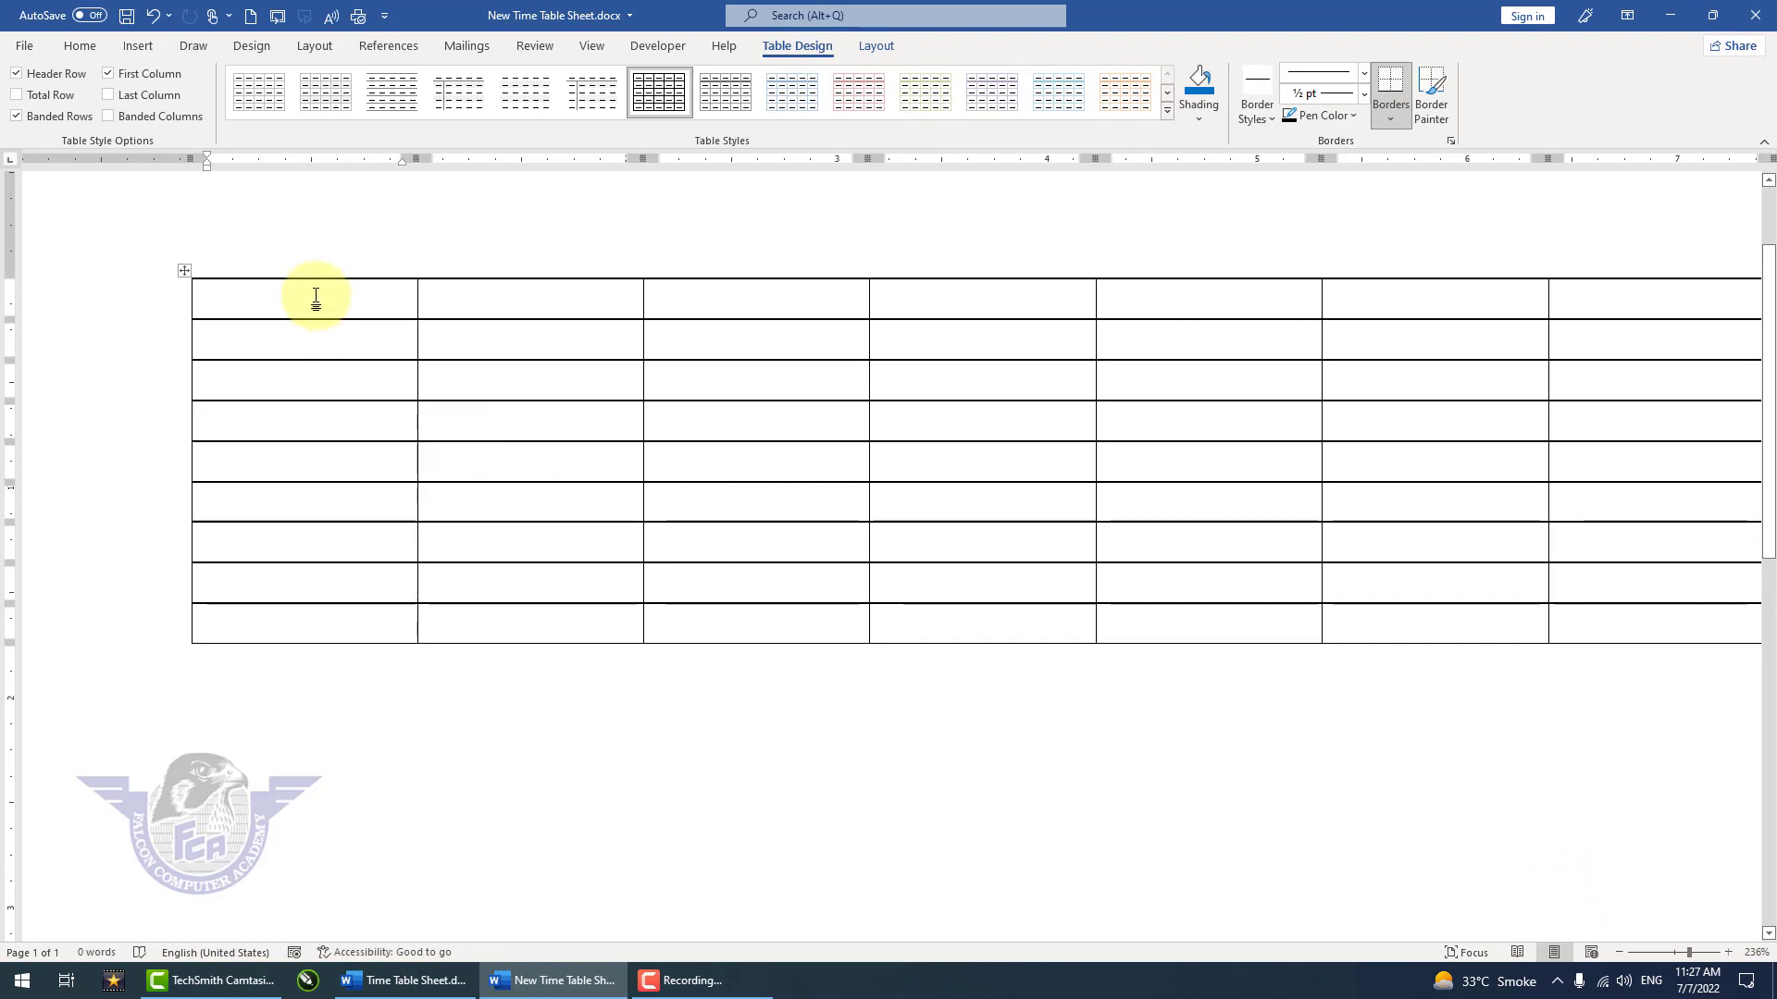
{"action": "type", "text": "Time"}
{"action": "key", "text": "BackSpace"}
{"action": "key", "text": "BackSpace"}
{"action": "key", "text": "BackSpace"}
{"action": "key", "text": "BackSpace"}
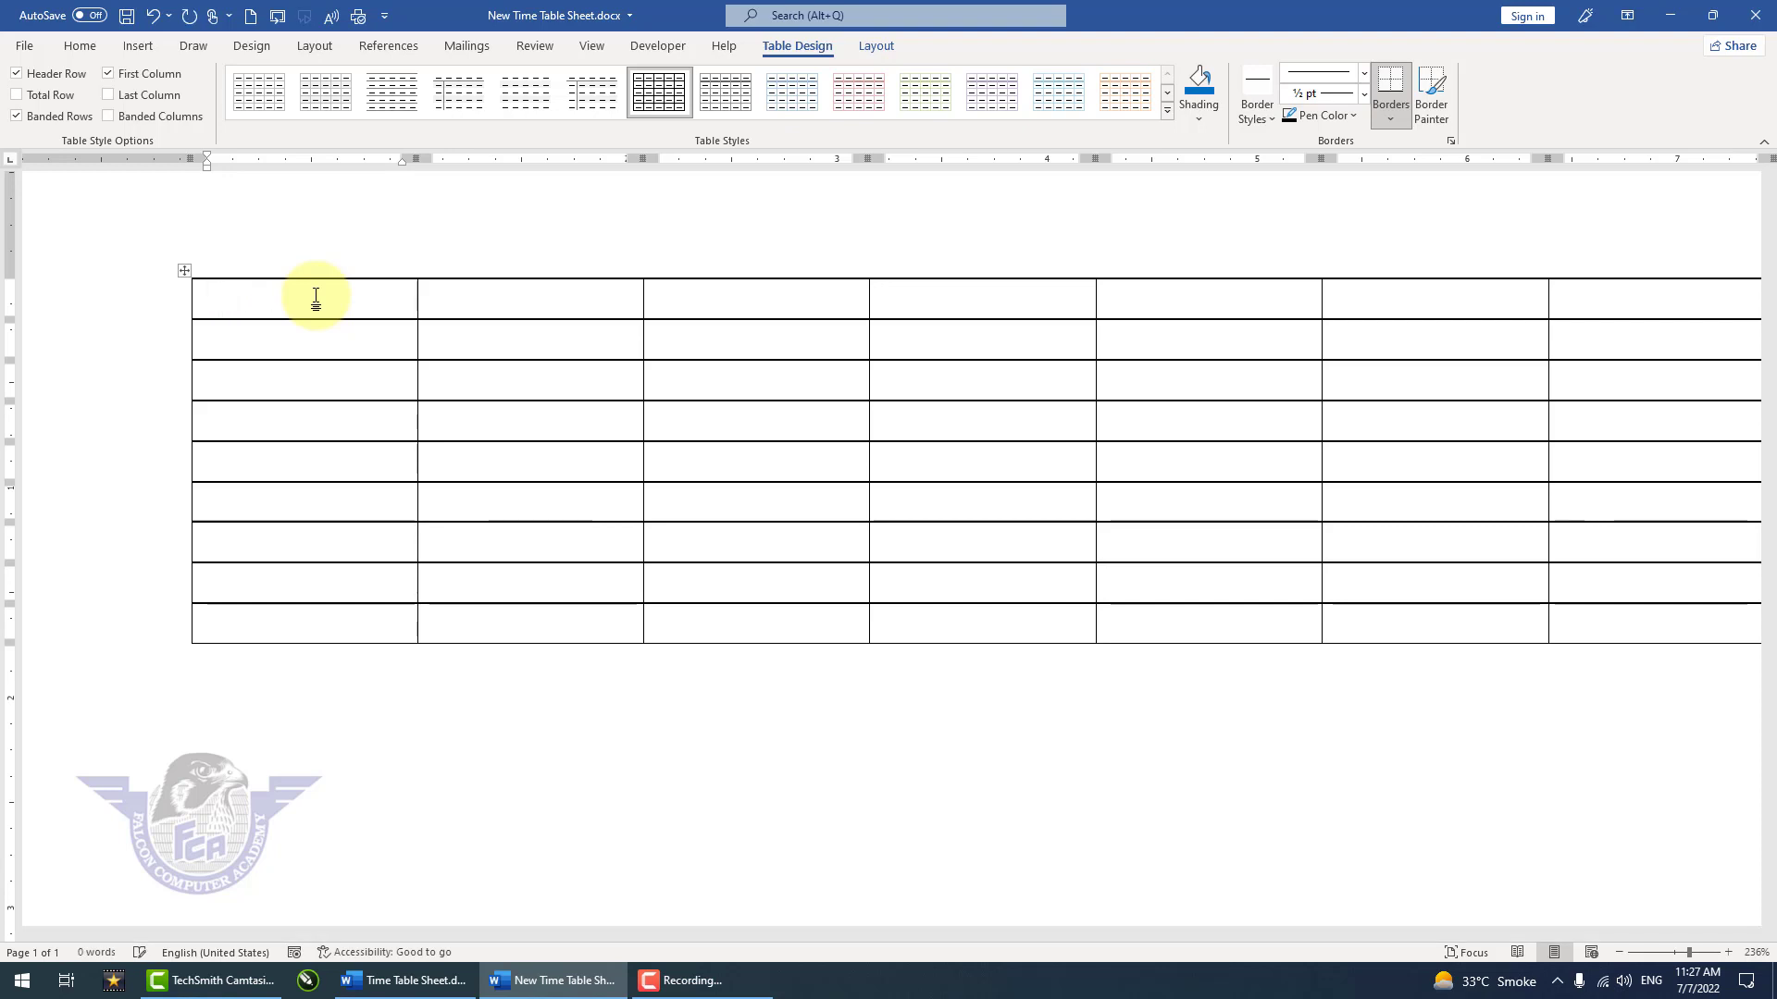
{"action": "type", "text": "School Time"}
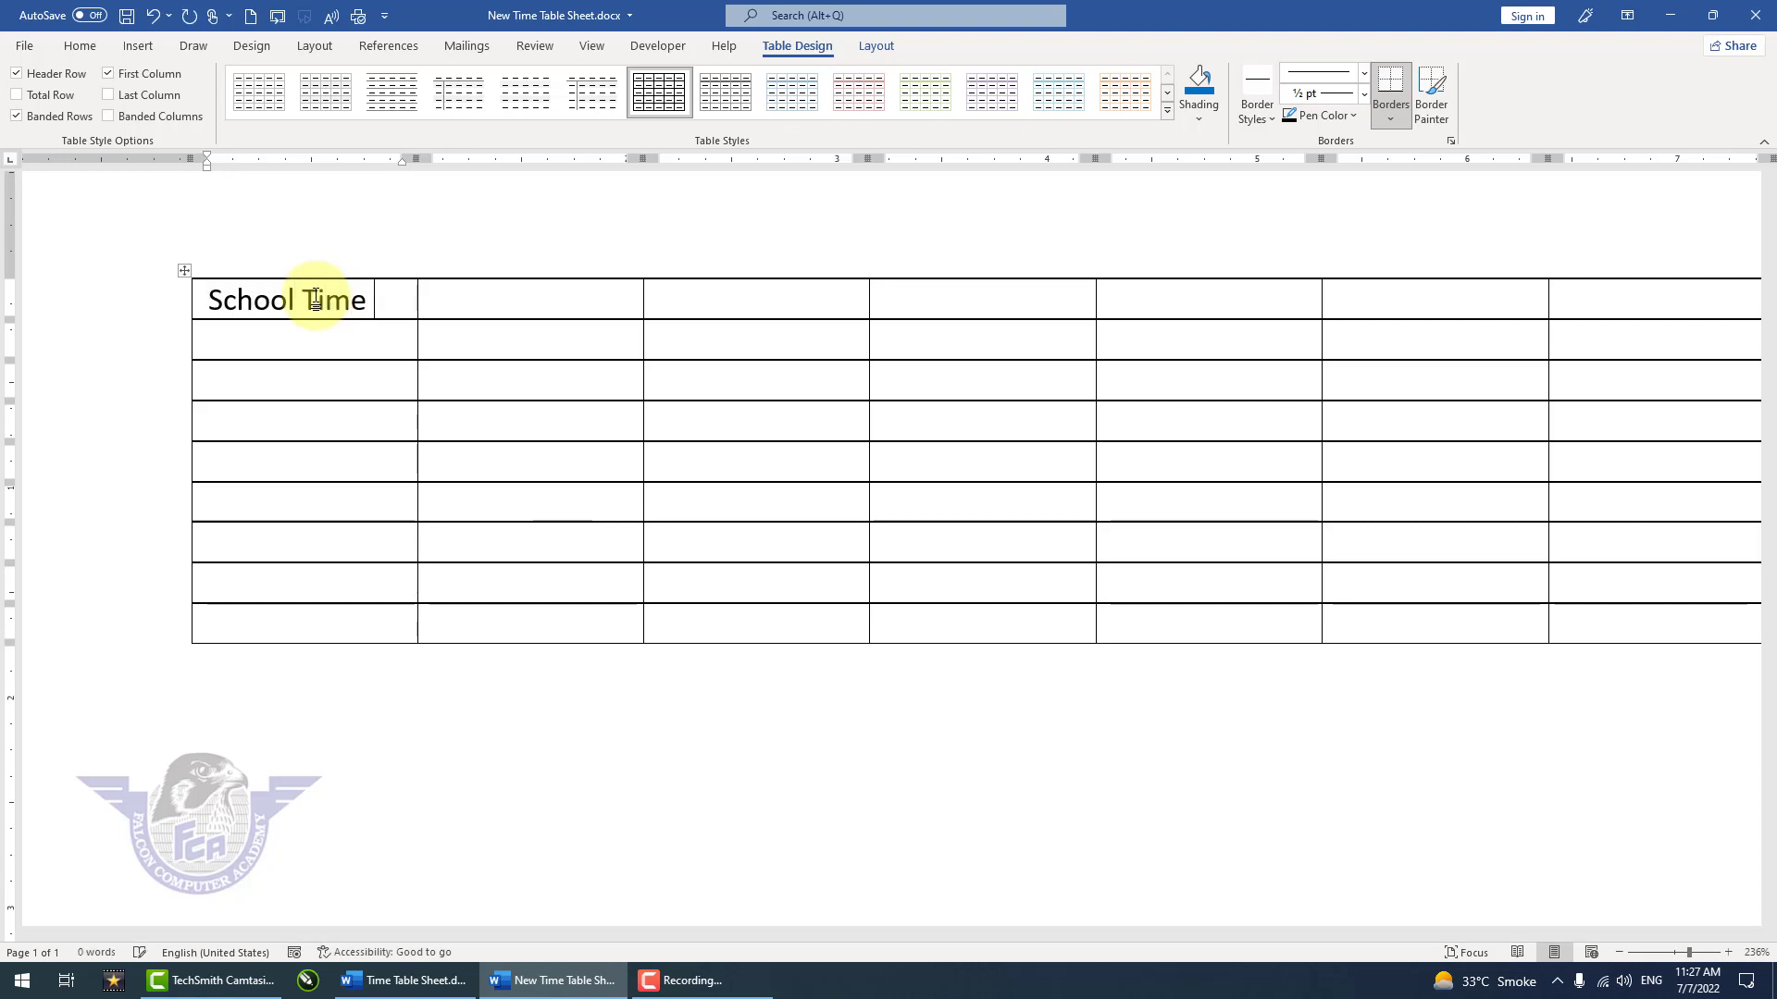
{"action": "type", "text": " Table Sheet"}
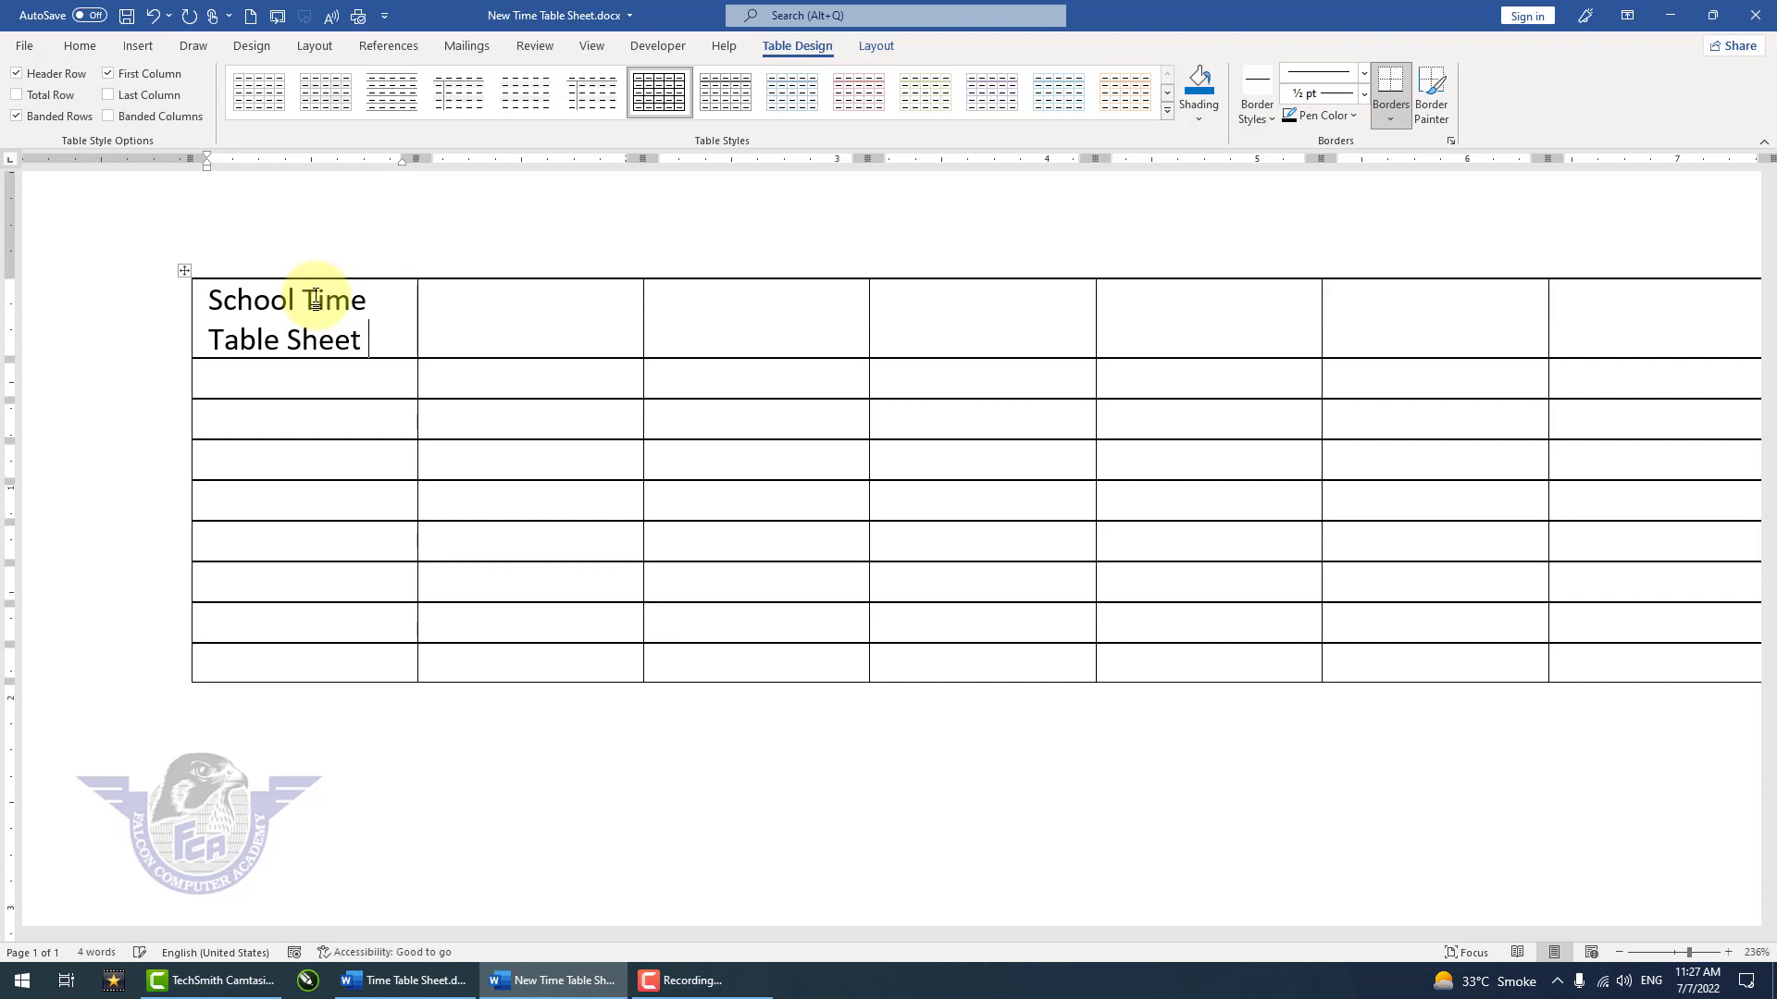
Step: Enter Days in the first cell of the second row and merge it with the cell below
{"action": "key", "text": "Down"}
{"action": "type", "text": "Days"}
{"action": "key", "text": "Down"}
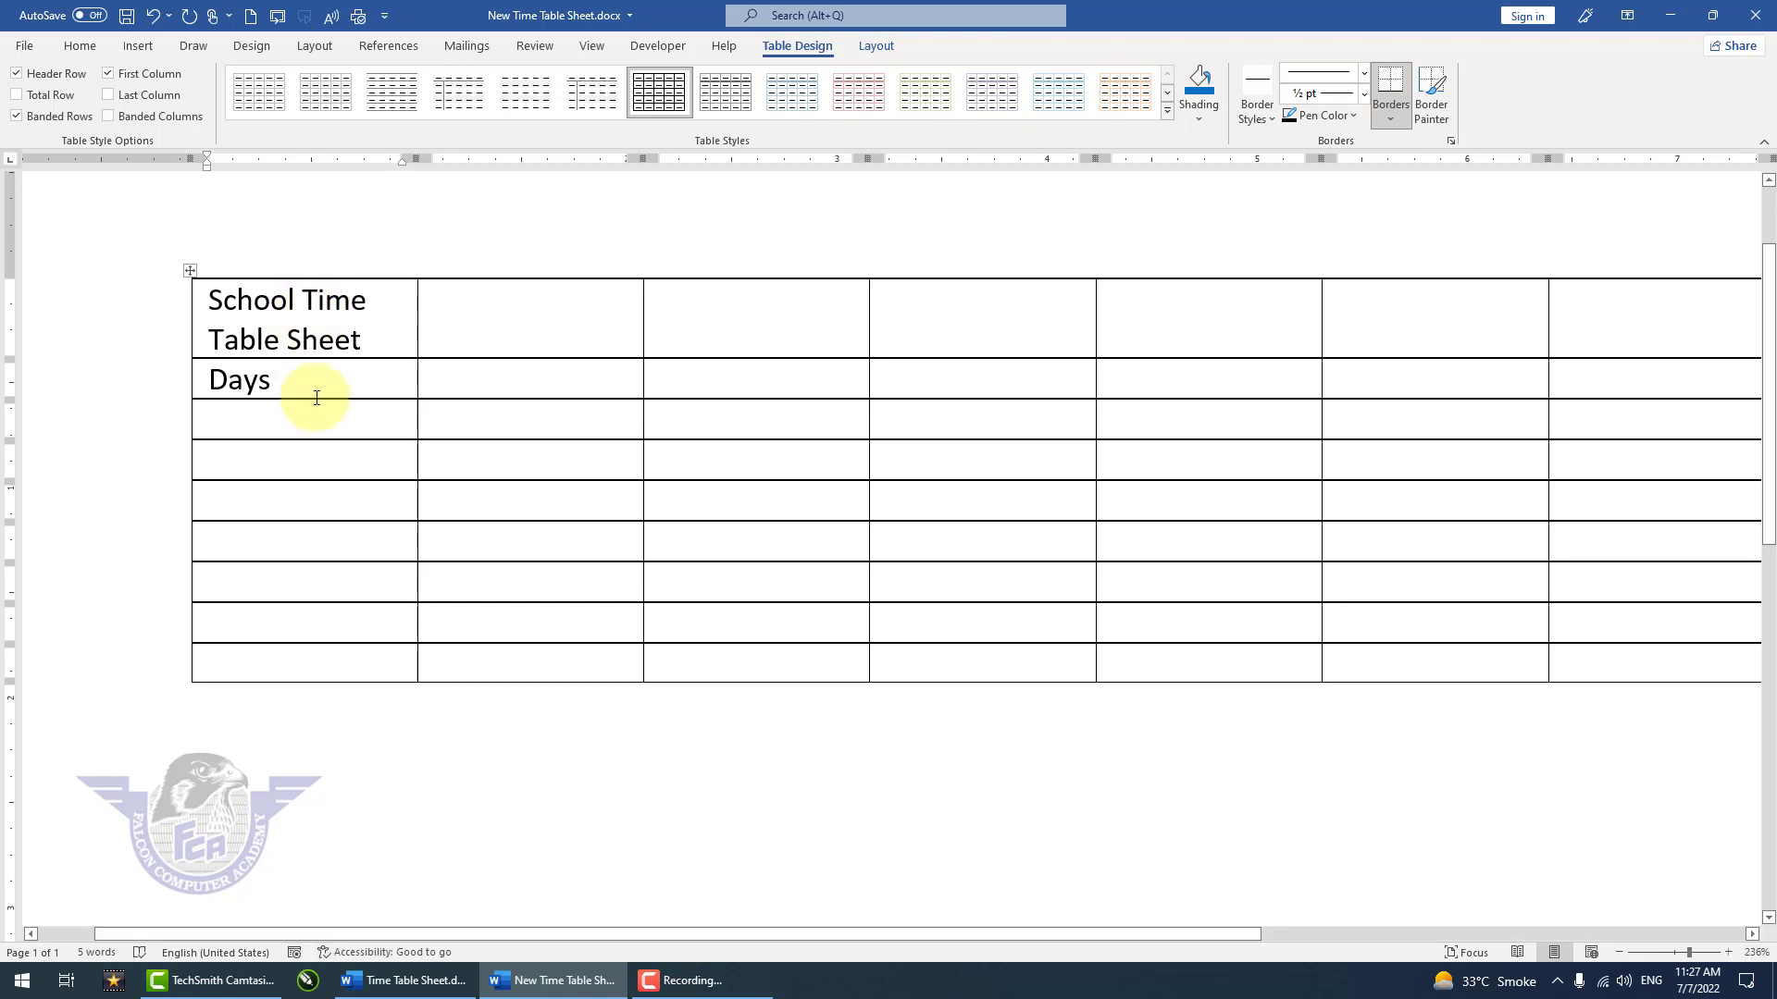
{"action": "left_click_drag", "start_coordinate": [335, 386], "coordinate": [337, 416]}
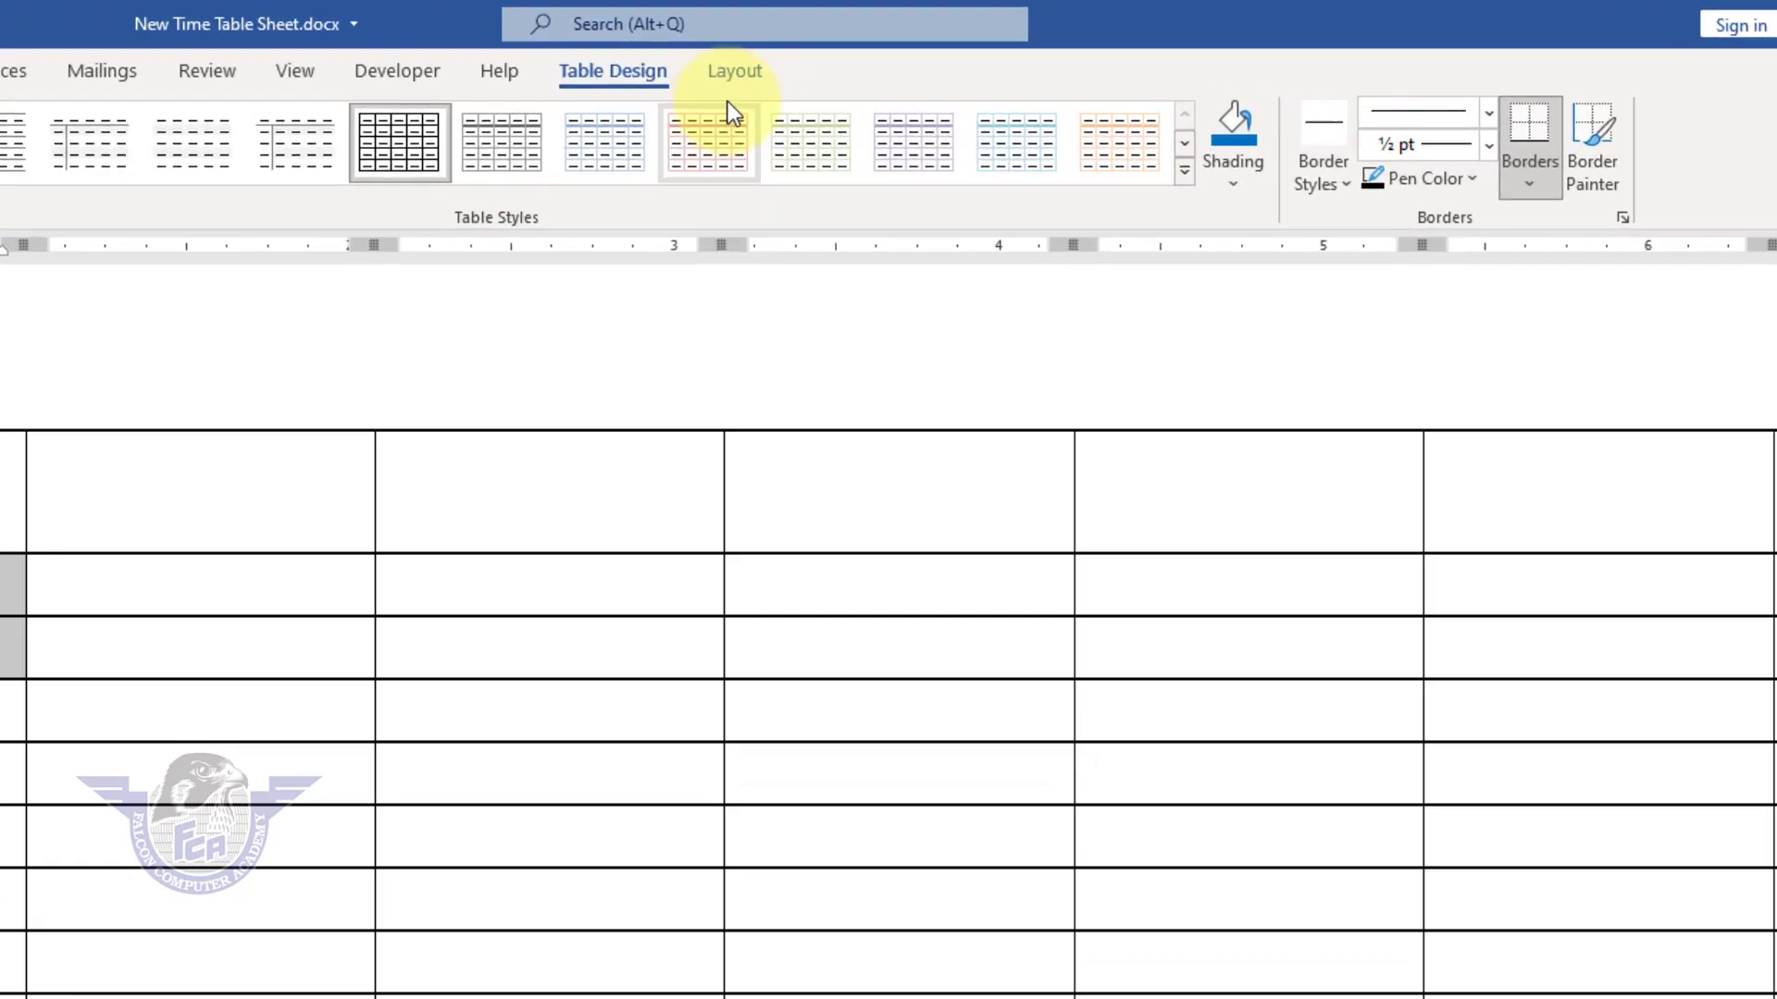
{"action": "left_click", "coordinate": [878, 48]}
{"action": "left_click", "coordinate": [136, 162]}
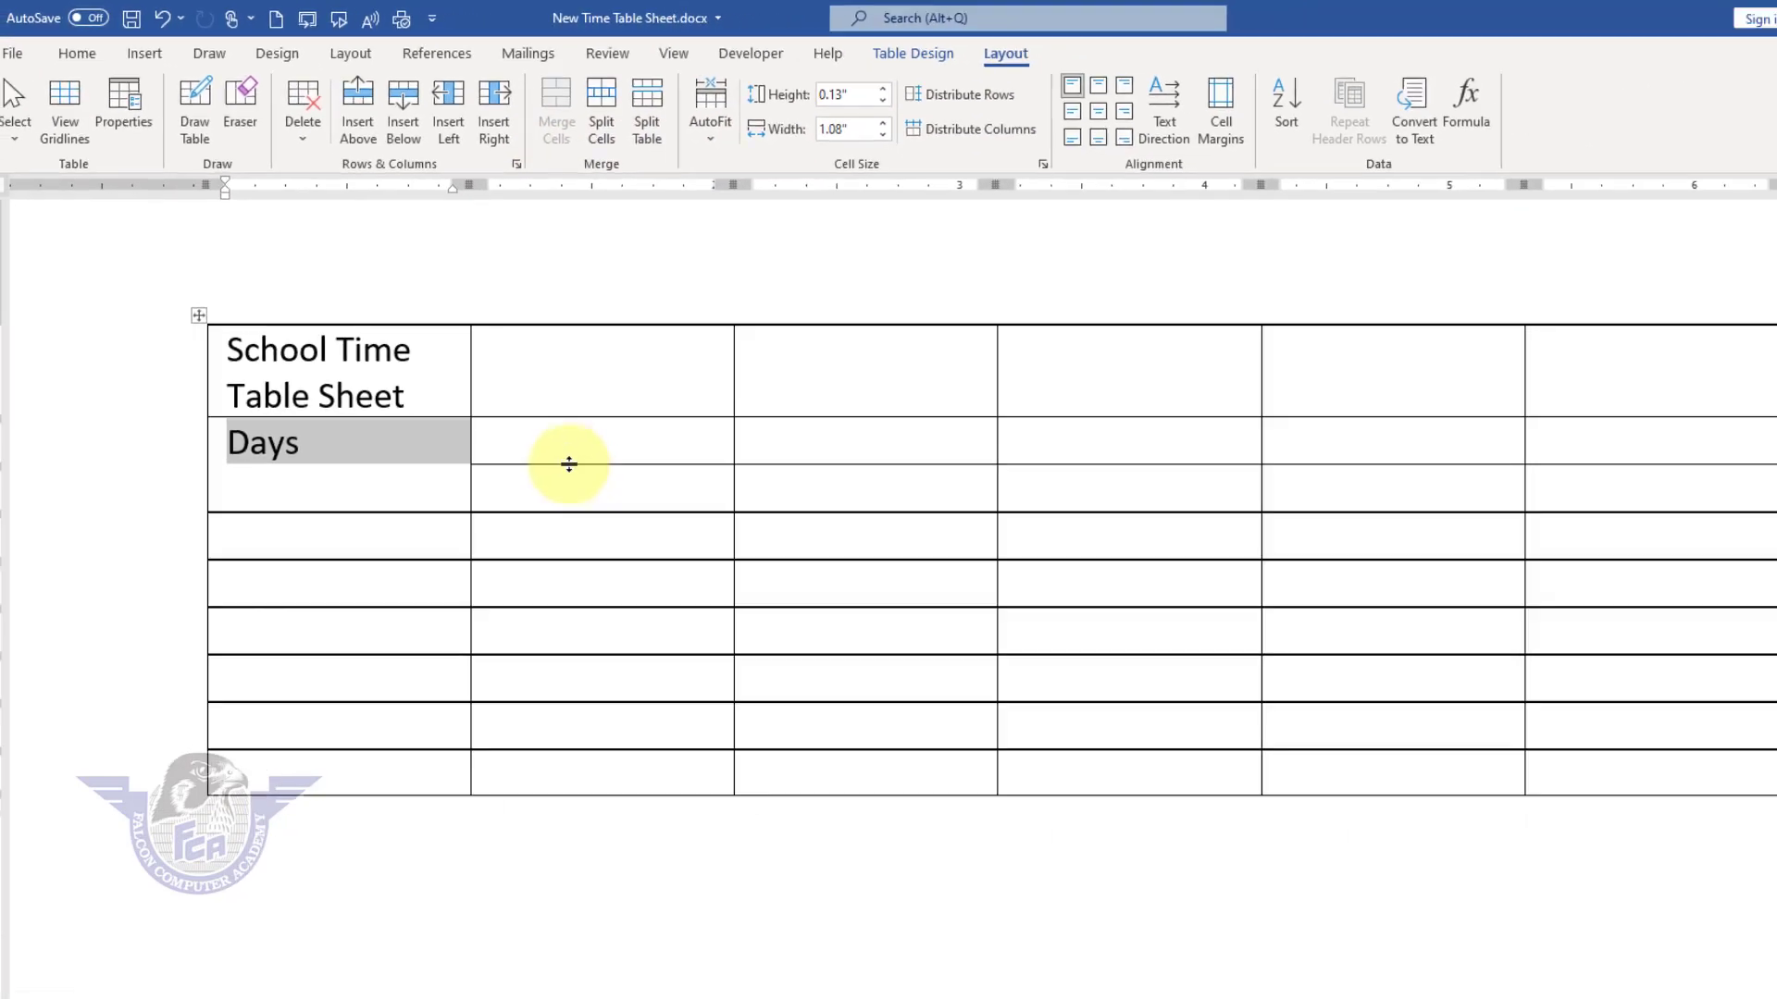
Step: Enter the heading Periods in the second-row cell beside Days
{"action": "left_click", "coordinate": [584, 444]}
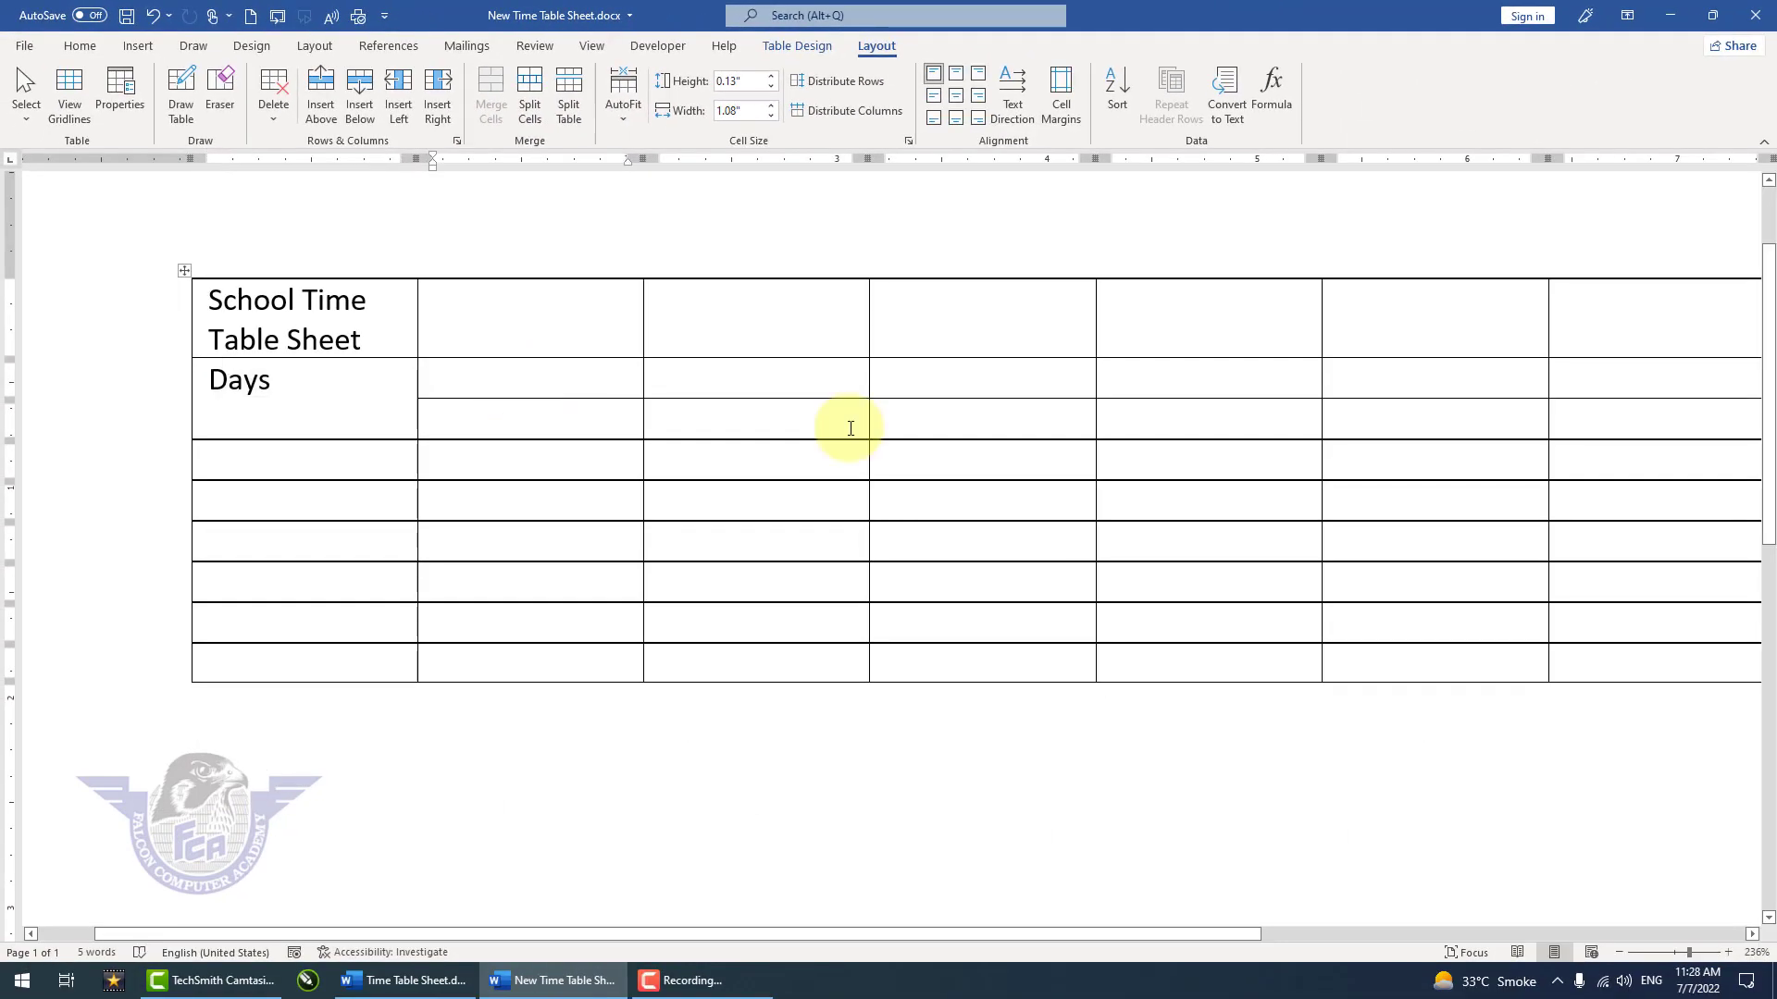
{"action": "type", "text": "Periods"}
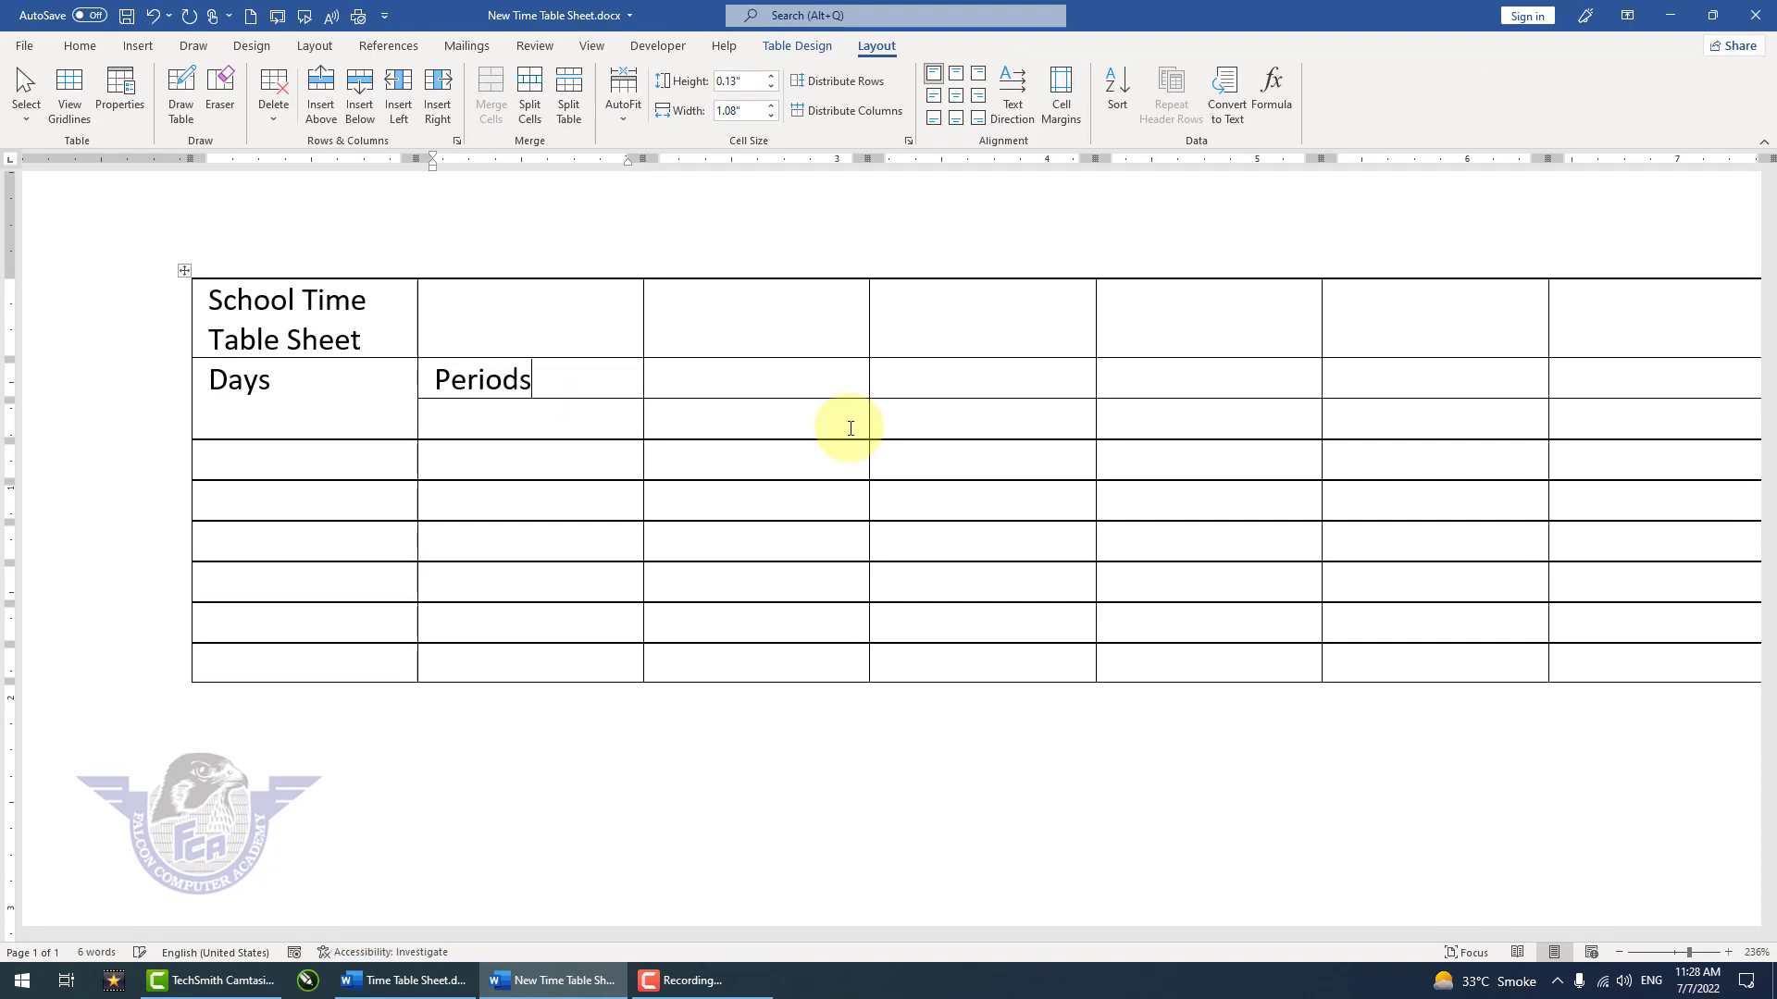
{"action": "key", "text": "Down"}
Step: Enter the days Mon, Tue, Wed, Thu, Fri and Sat down the first column below Days
{"action": "type", "text": "Mon"}
{"action": "key", "text": "Down"}
{"action": "type", "text": "Tue"}
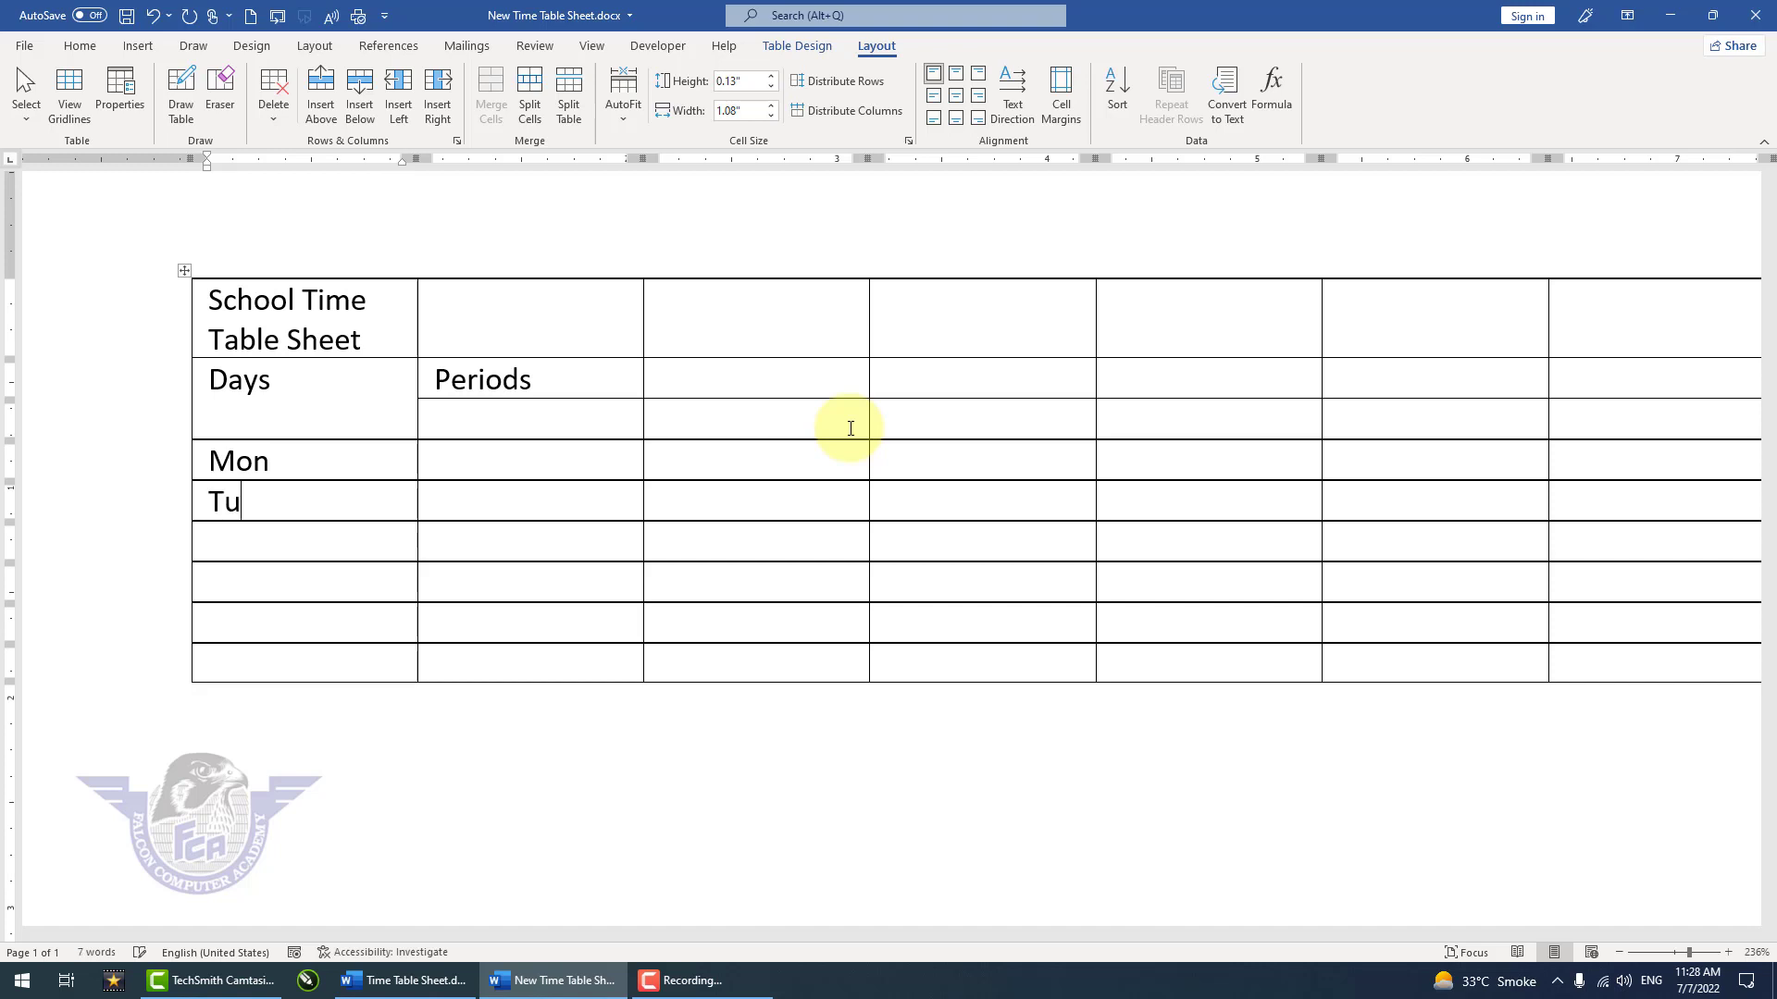
{"action": "key", "text": "Down"}
{"action": "type", "text": "Wed"}
{"action": "key", "text": "Down"}
{"action": "type", "text": "Thu"}
{"action": "key", "text": "Down"}
{"action": "scroll", "coordinate": [129, 590], "scroll_direction": "right", "scroll_amount": 2}
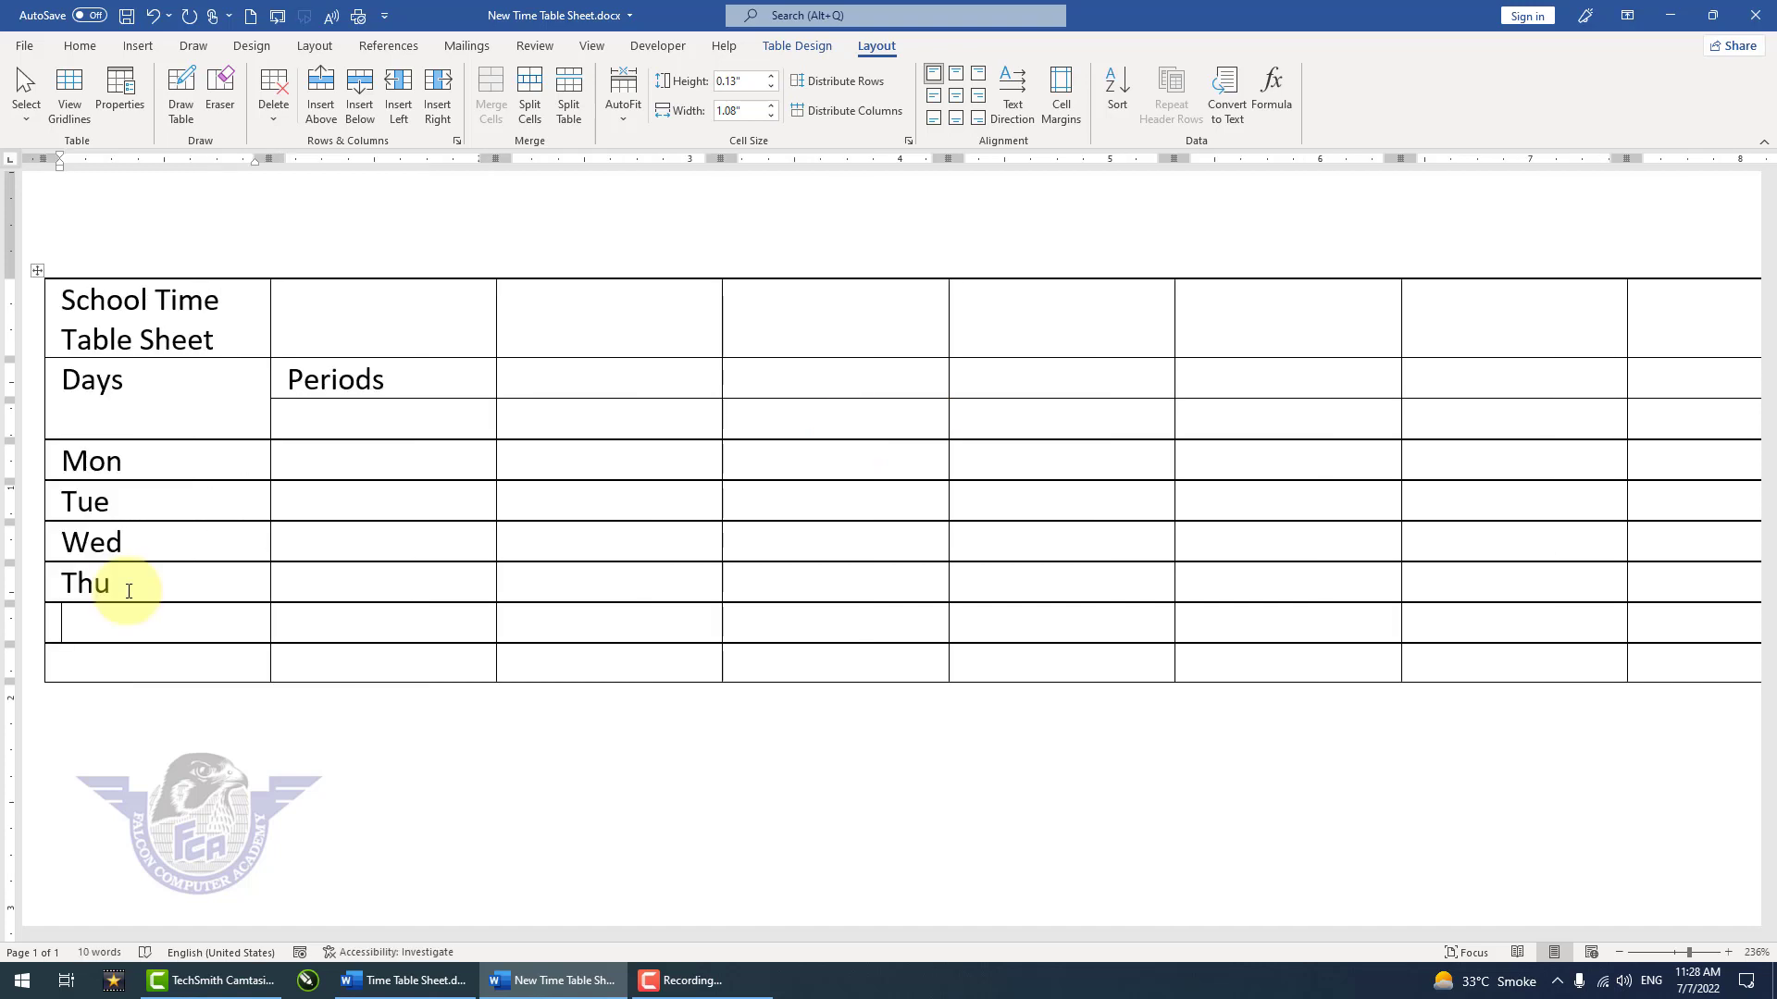
{"action": "type", "text": "Fri"}
{"action": "key", "text": "Down"}
{"action": "type", "text": "Sat"}
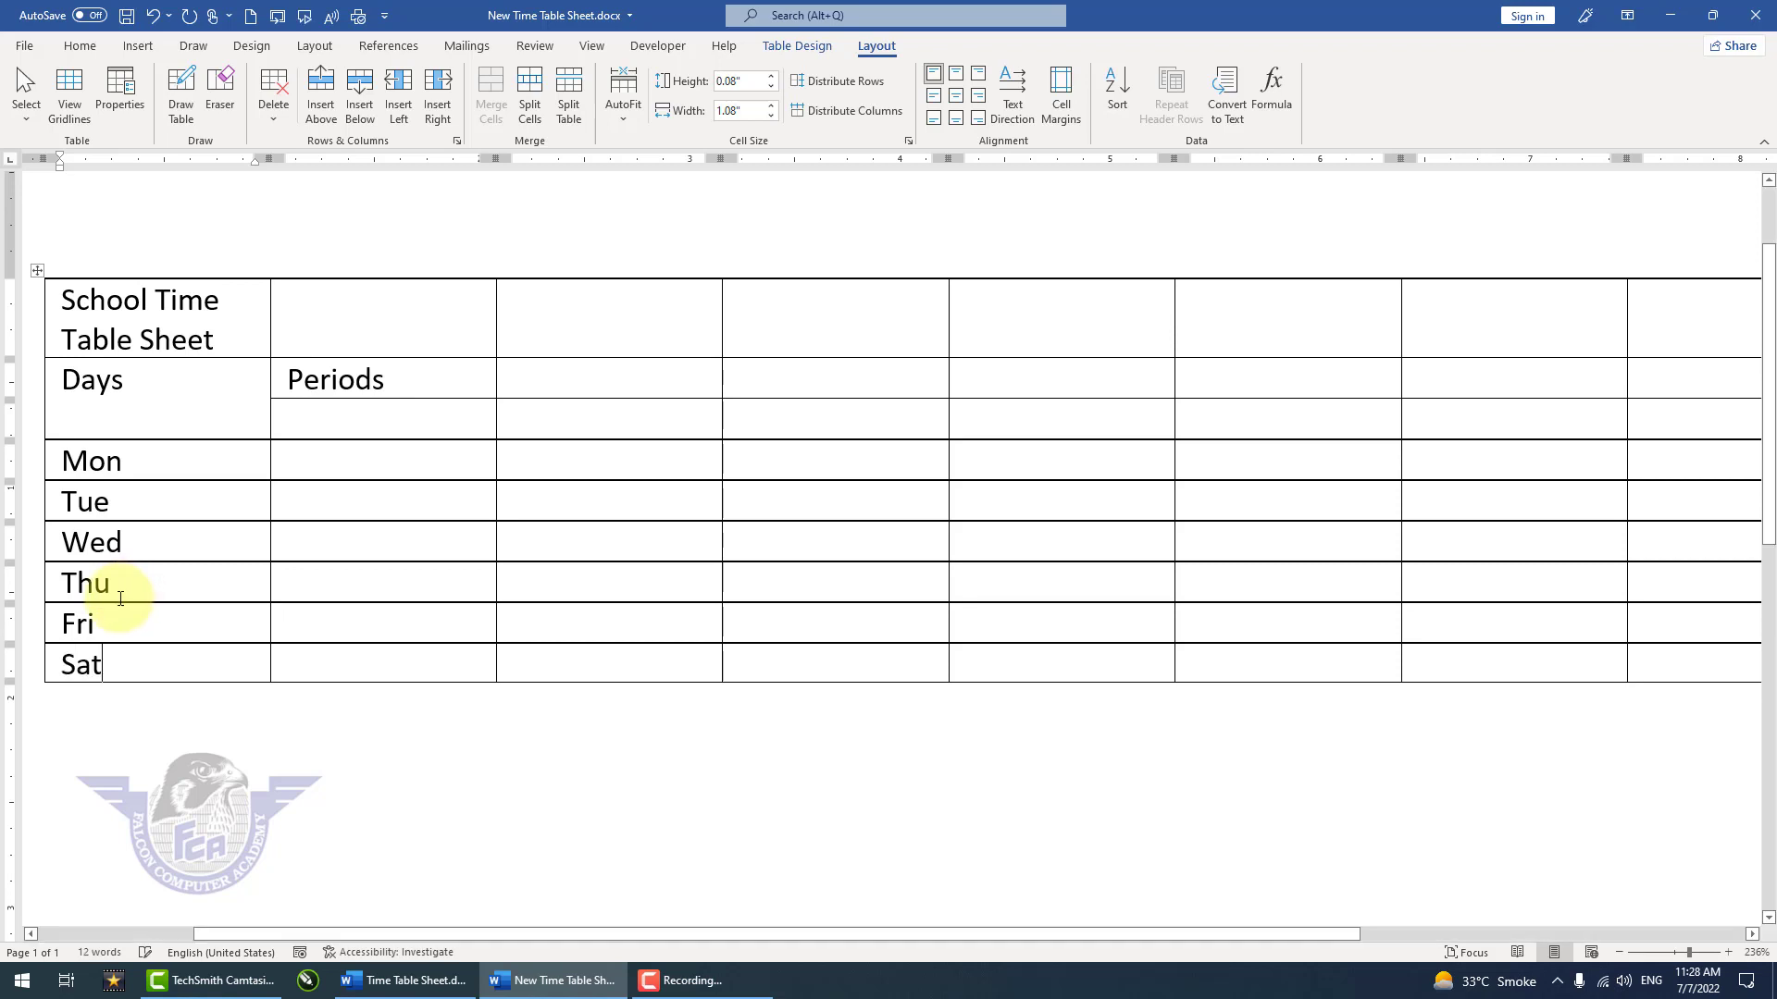
Step: Enter the headings 1st Time, 2nd Time and 3rd Time in the row below Periods
{"action": "key", "text": "Tab"}
{"action": "key", "text": "Up"}
{"action": "key", "text": "Up"}
{"action": "key", "text": "Up"}
{"action": "key", "text": "Up"}
{"action": "key", "text": "Up"}
{"action": "key", "text": "Up"}
{"action": "type", "text": "1"}
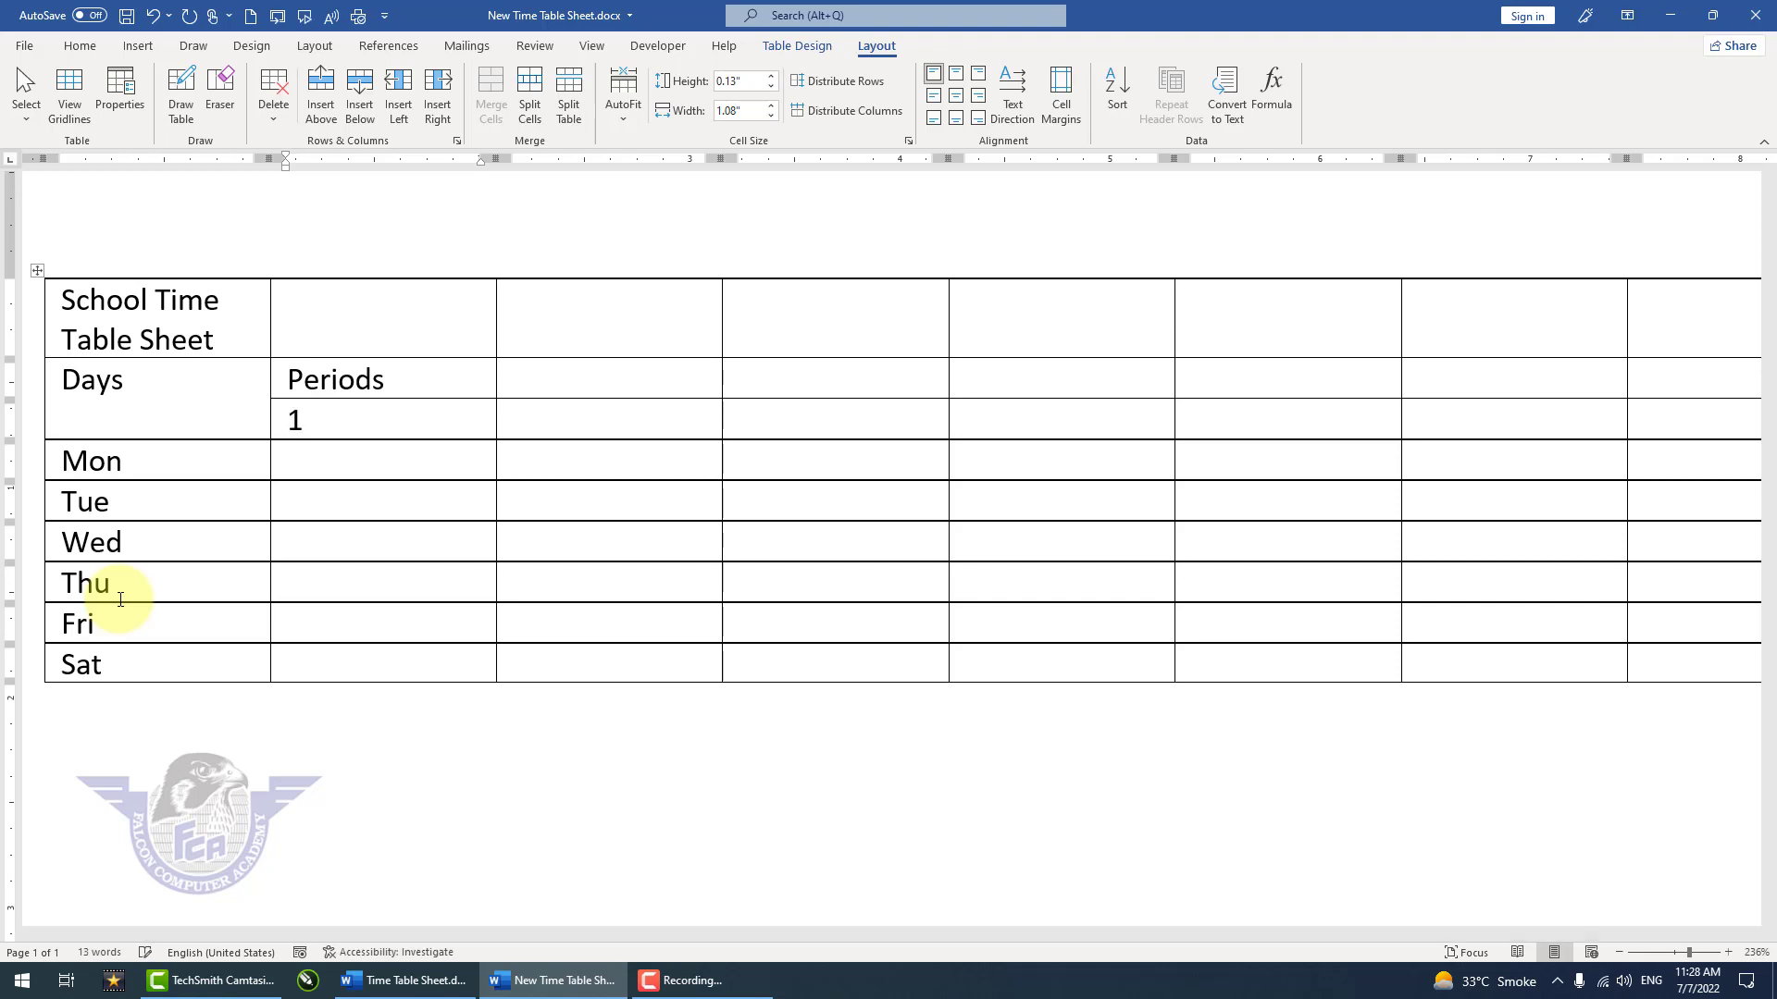
{"action": "type", "text": "st Time"}
{"action": "key", "text": "Tab"}
{"action": "type", "text": "2nd Time"}
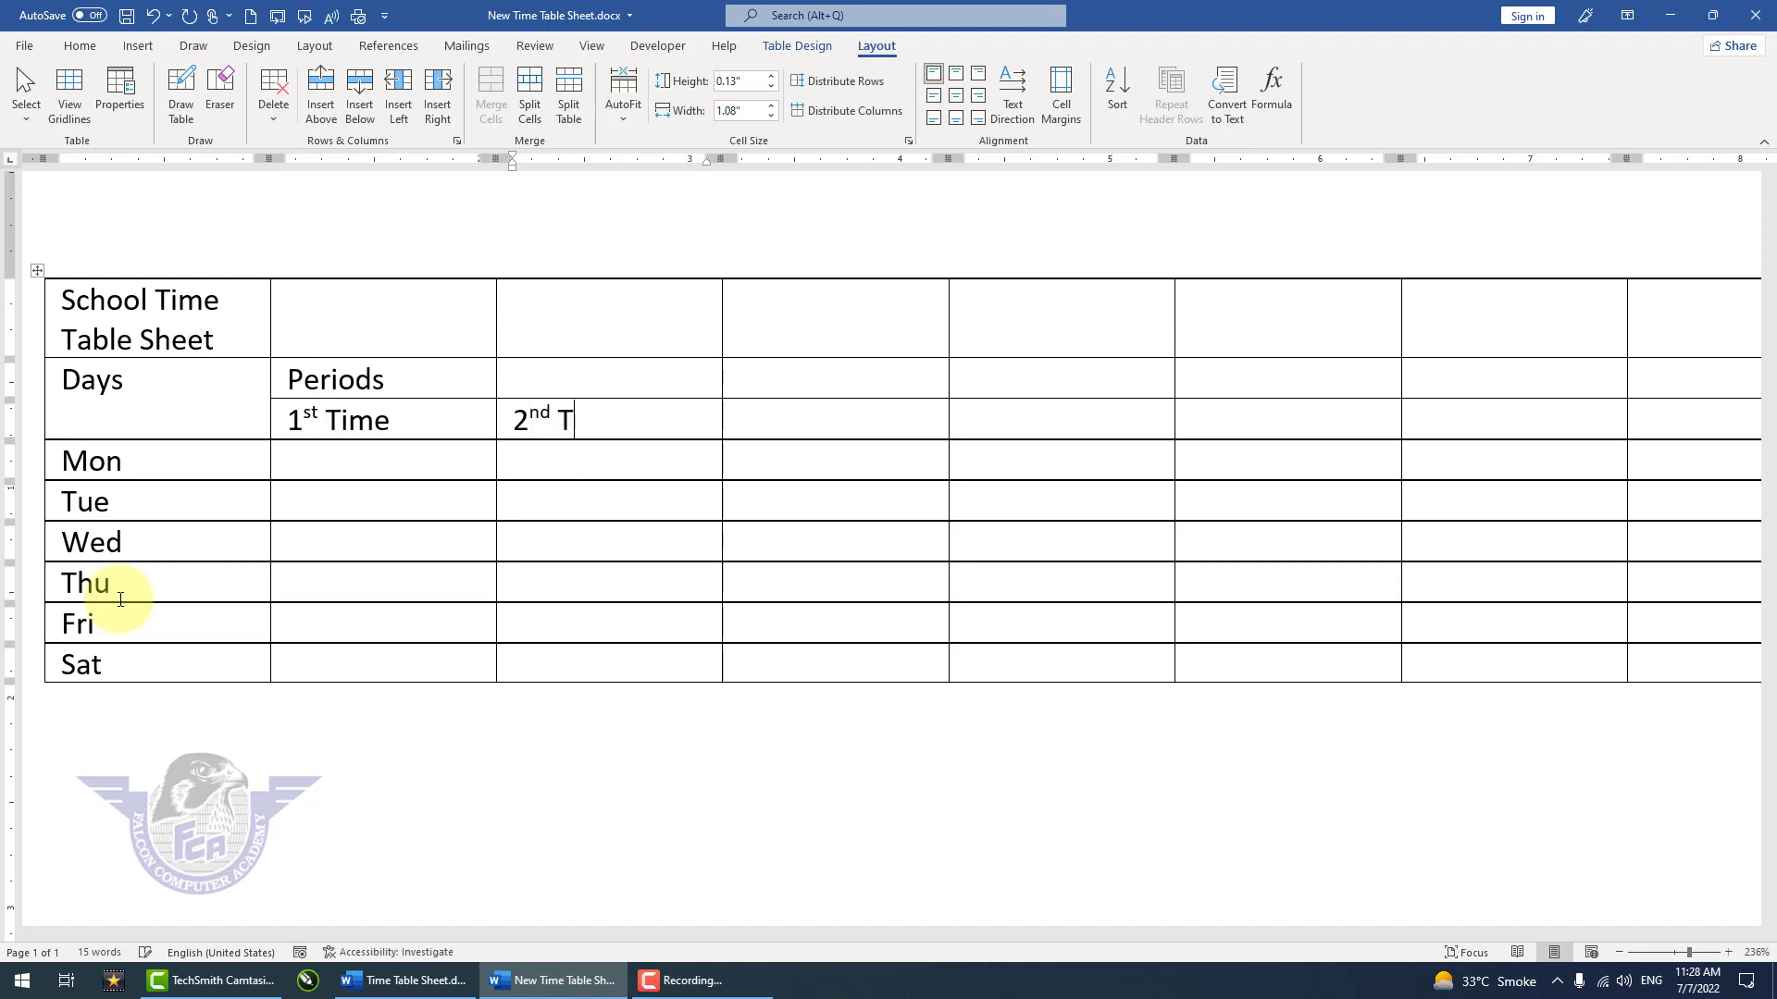
{"action": "key", "text": "Tab"}
{"action": "type", "text": "3rd Time"}
Step: Add the headings 4th Time and Break in the next two cells of the period row
{"action": "key", "text": "Tab"}
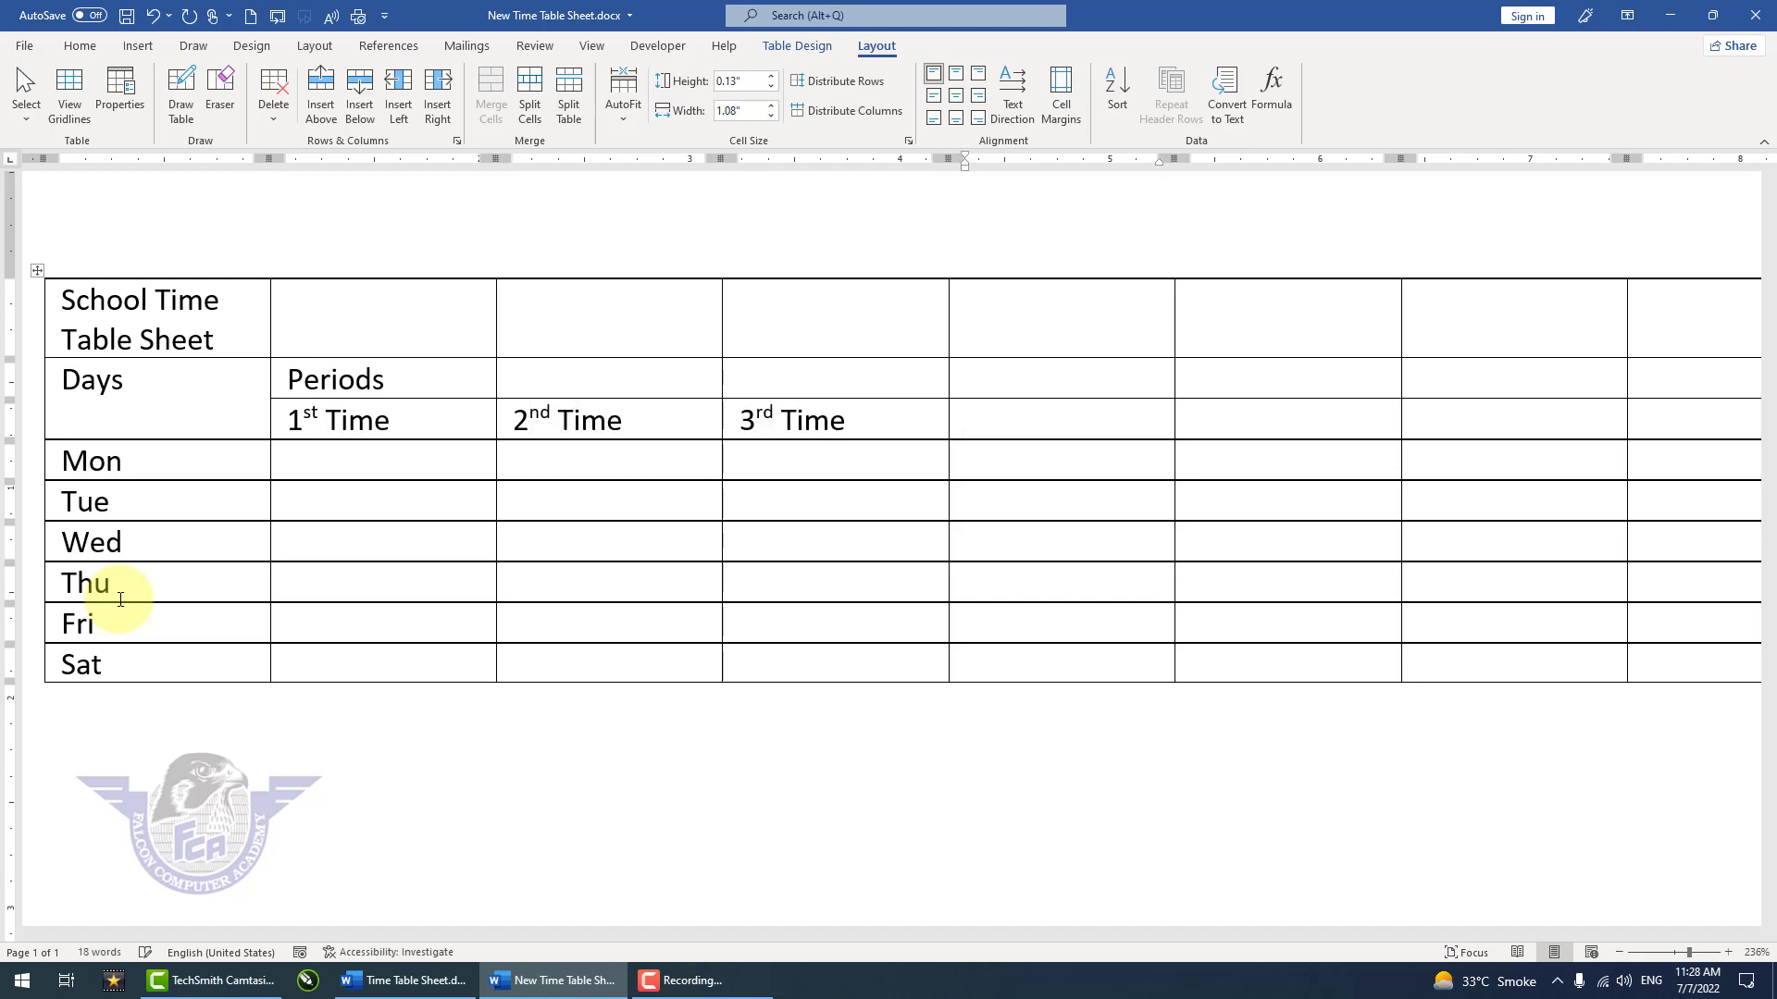
{"action": "type", "text": "4the Ti"}
{"action": "key", "text": "BackSpace"}
{"action": "key", "text": "BackSpace"}
{"action": "key", "text": "BackSpace"}
{"action": "key", "text": "BackSpace"}
{"action": "type", "text": "time"}
{"action": "key", "text": "BackSpace"}
{"action": "key", "text": "BackSpace"}
{"action": "key", "text": "BackSpace"}
{"action": "key", "text": "BackSpace"}
{"action": "type", "text": "Time"}
{"action": "key", "text": "Tab"}
{"action": "type", "text": "Break"}
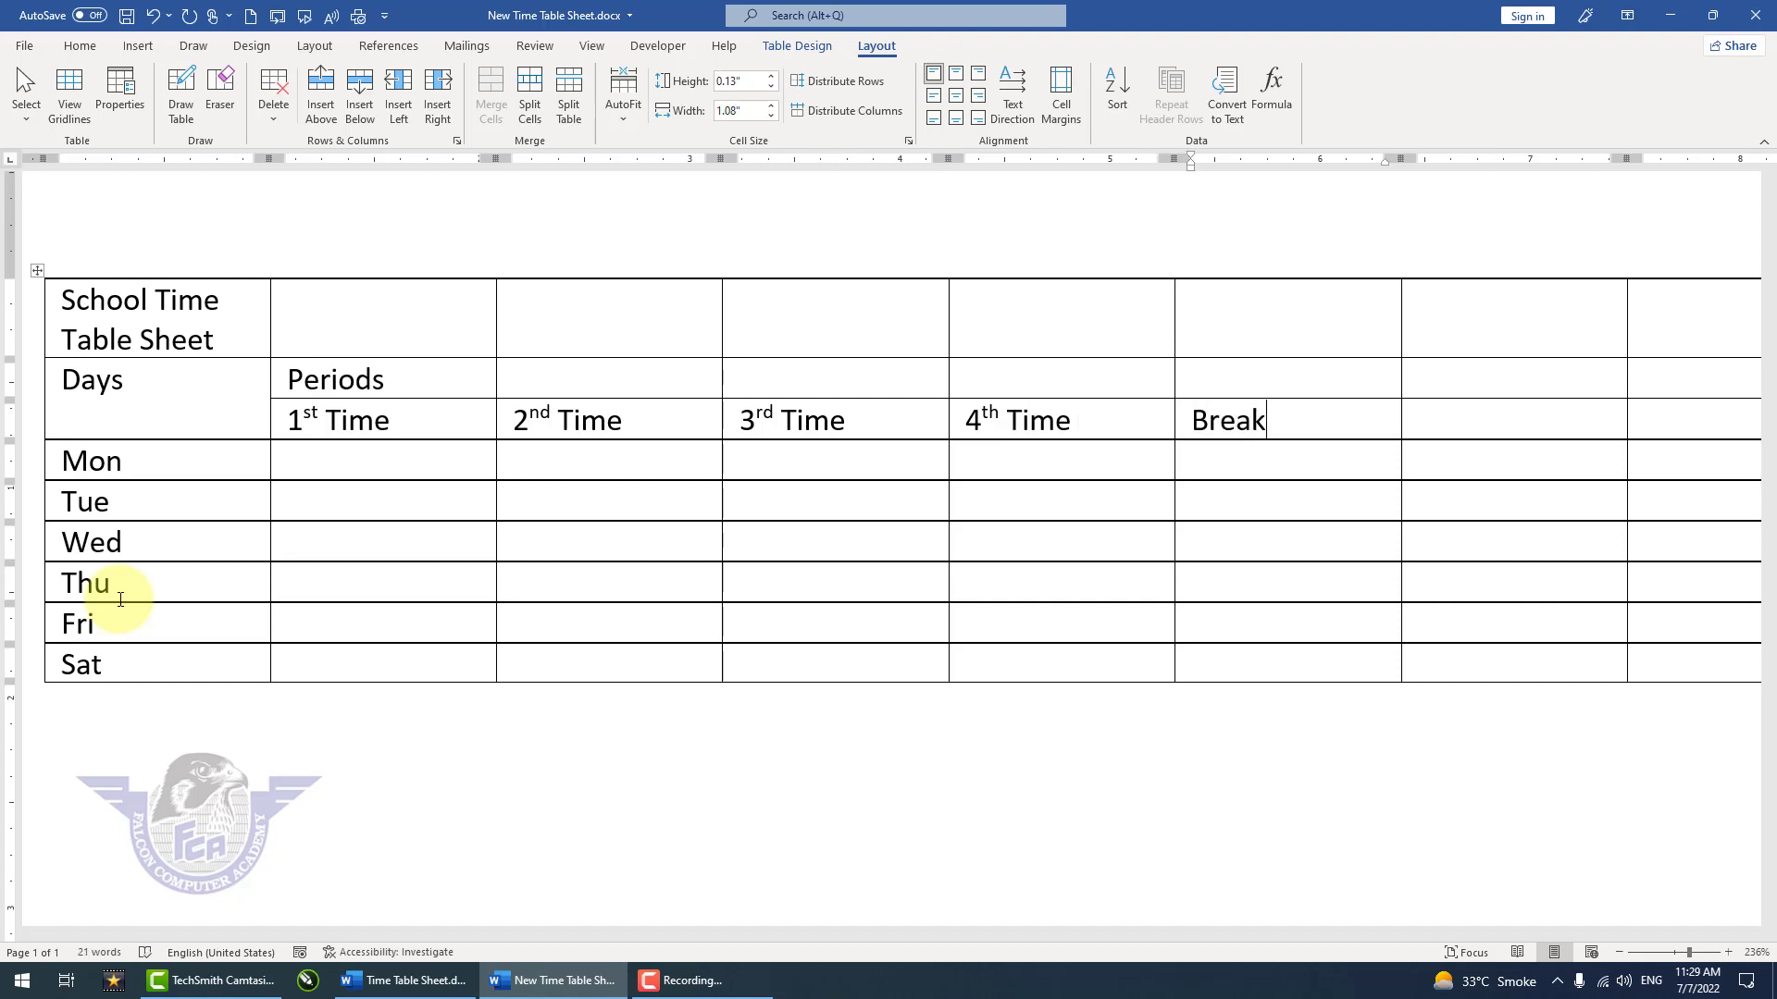
Step: Enter 5th Time, 6Th Time and 7Th Time in the last three cells of the period row
{"action": "key", "text": "Tab"}
{"action": "type", "text": "6"}
{"action": "key", "text": "BackSpace"}
{"action": "type", "text": "5th Time"}
{"action": "key", "text": "Tab"}
{"action": "type", "text": "5"}
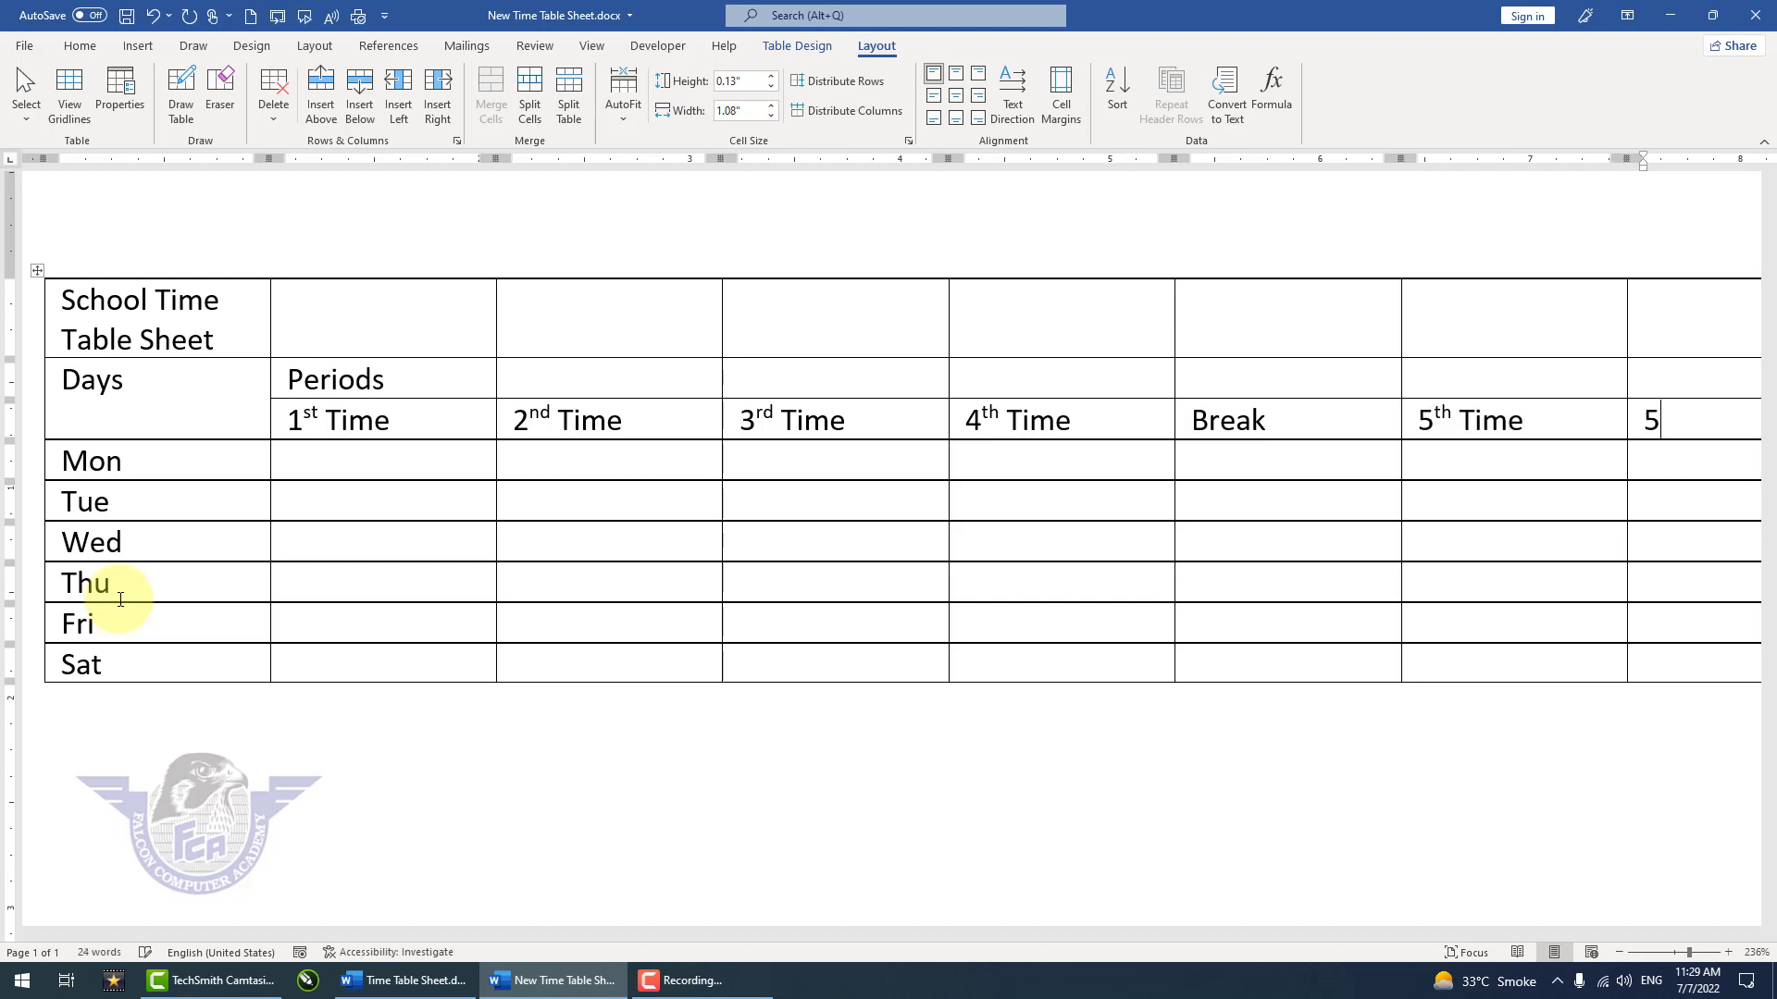
{"action": "key", "text": "BackSpace"}
{"action": "type", "text": "6Th Time"}
{"action": "key", "text": "Tab"}
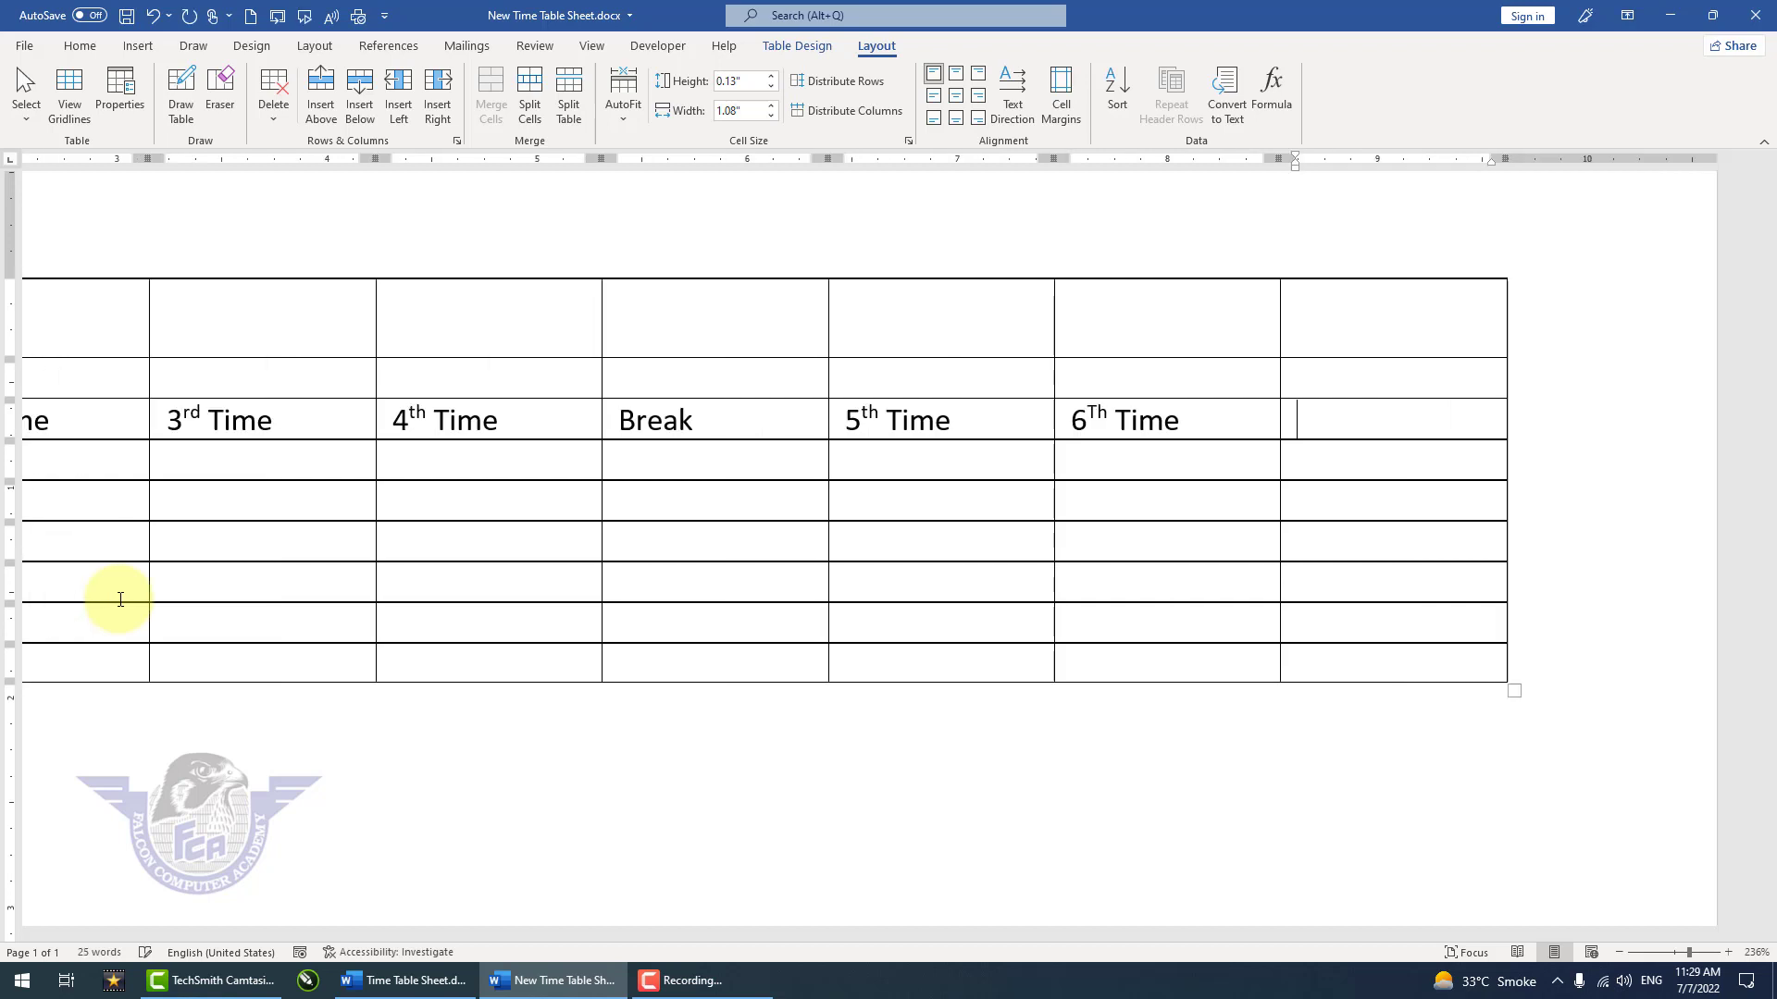
{"action": "type", "text": "7Th Time"}
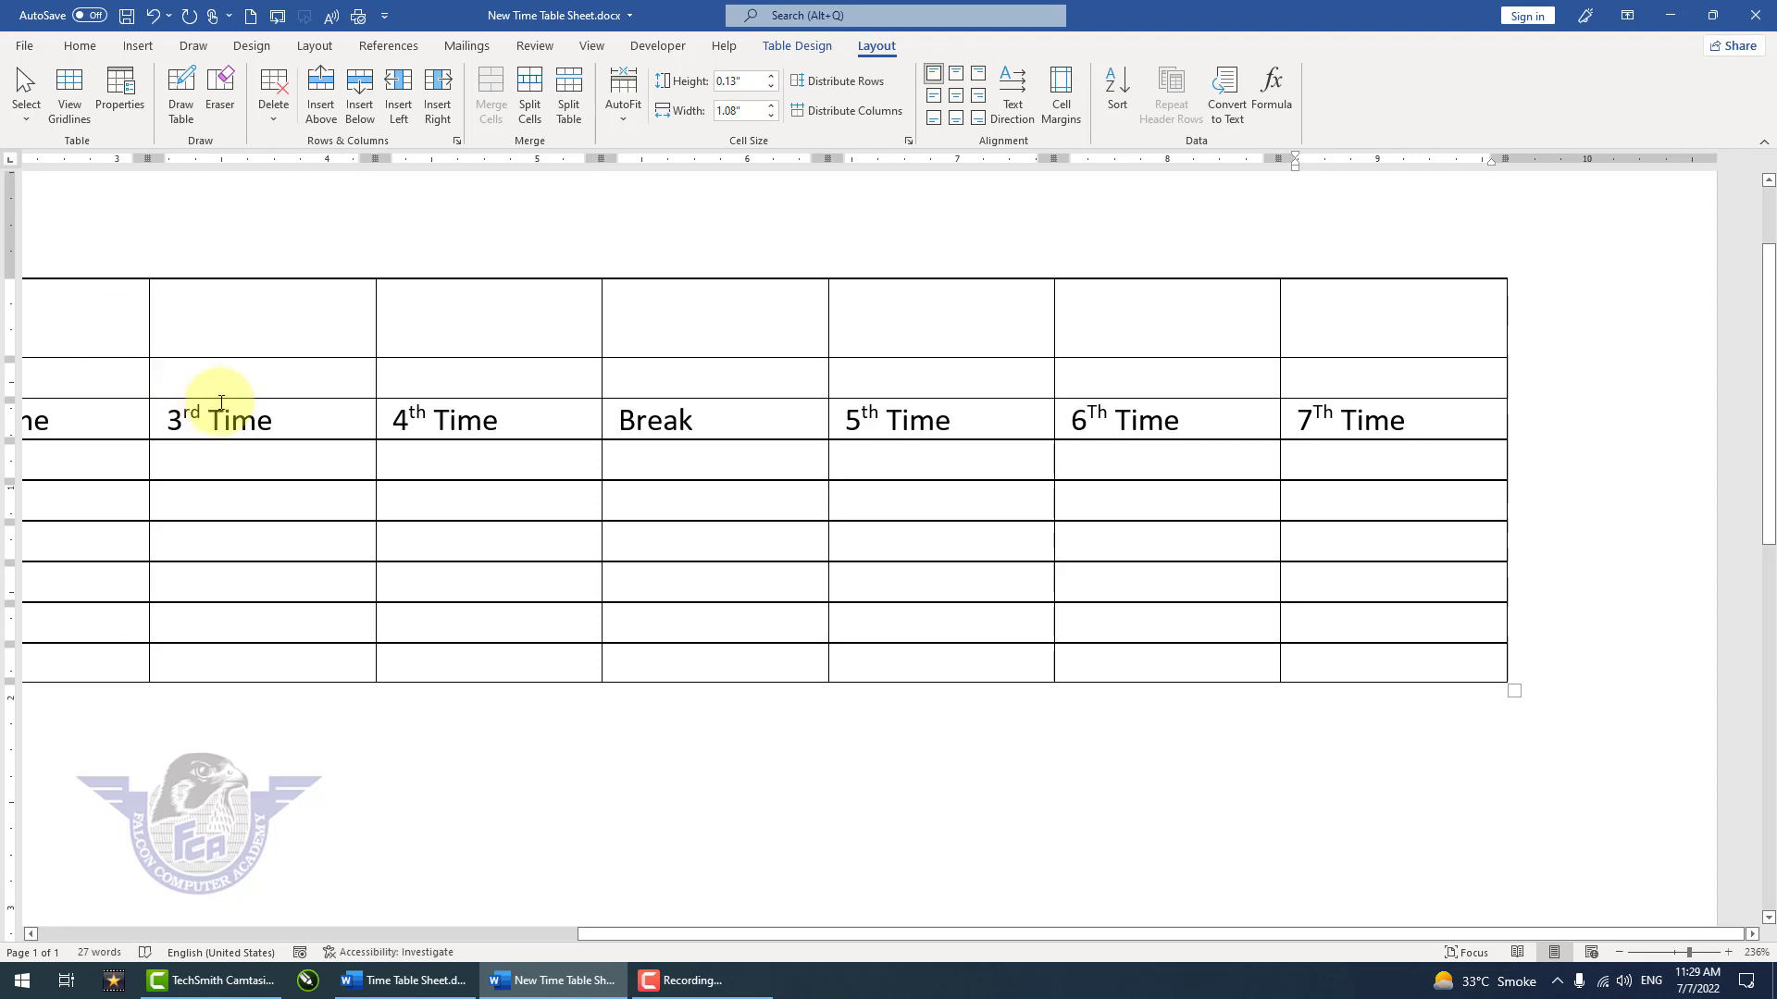
Step: Enter Subject 1 and Subject 2 in the Mon row under 1st Time and 2nd Time
{"action": "scroll", "coordinate": [520, 526], "scroll_direction": "down", "scroll_amount": 1}
{"action": "scroll", "coordinate": [520, 526], "scroll_direction": "down", "scroll_amount": 6}
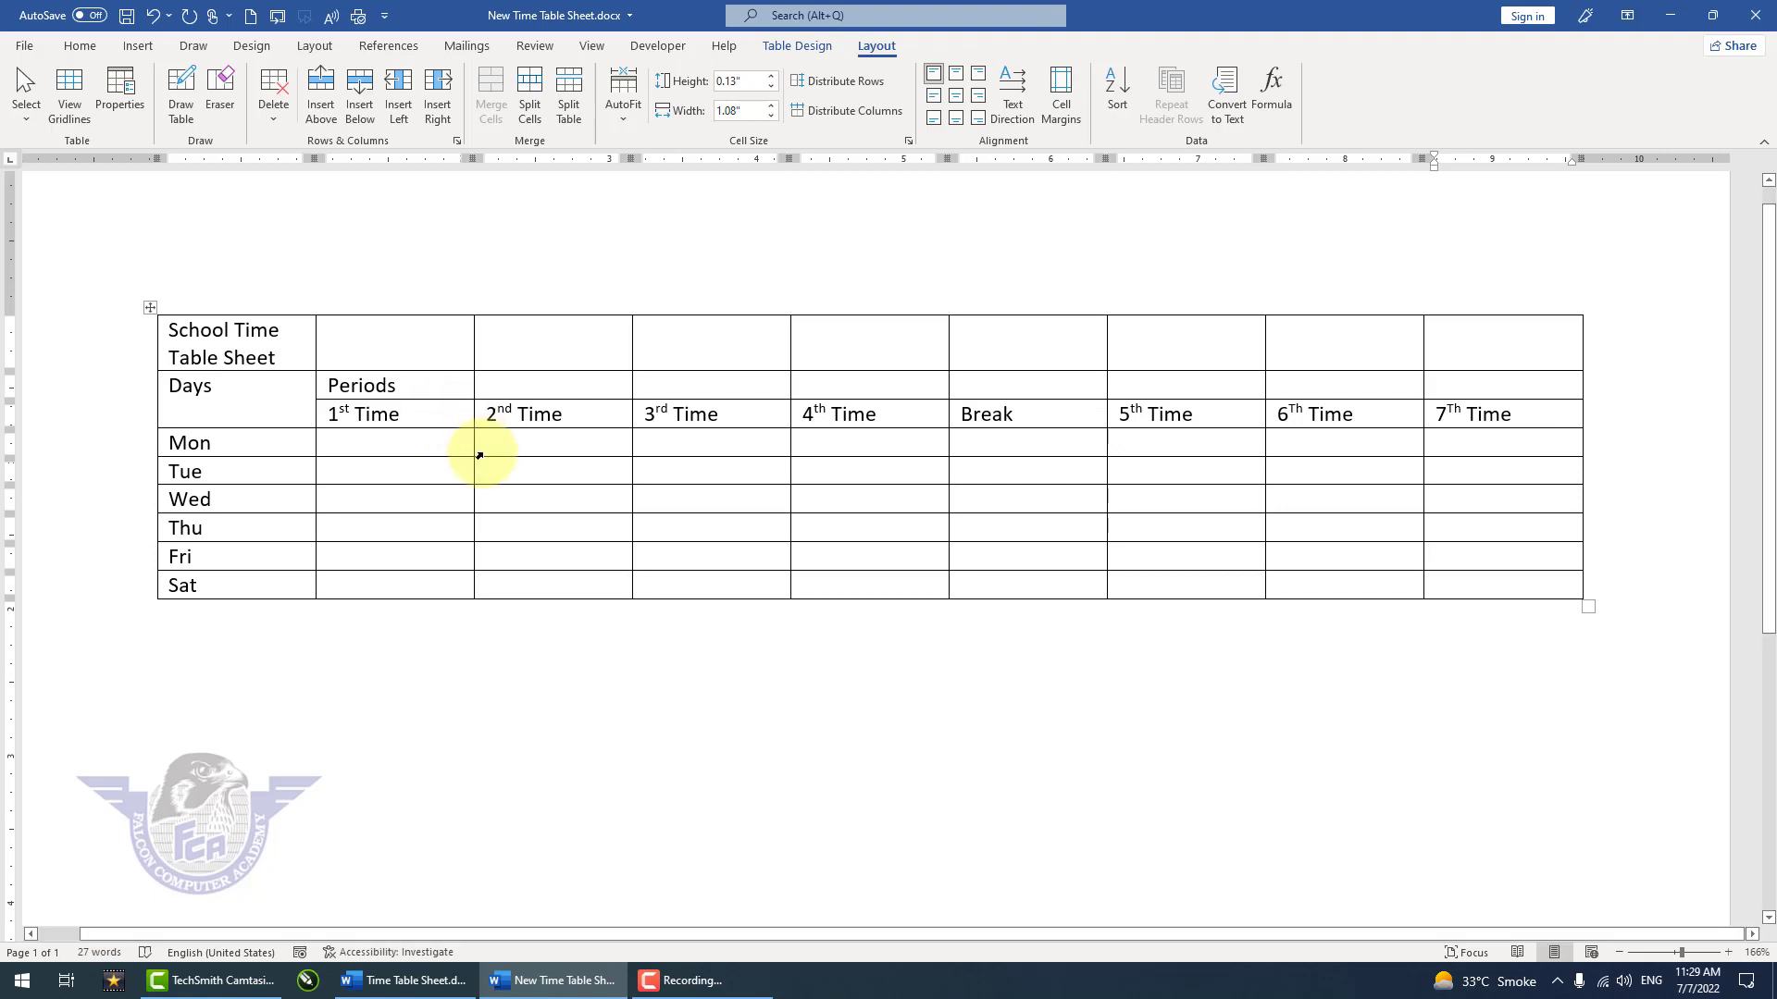
{"action": "left_click", "coordinate": [444, 444]}
{"action": "scroll", "coordinate": [444, 444], "scroll_direction": "up", "scroll_amount": 1}
{"action": "scroll", "coordinate": [444, 444], "scroll_direction": "up", "scroll_amount": 6}
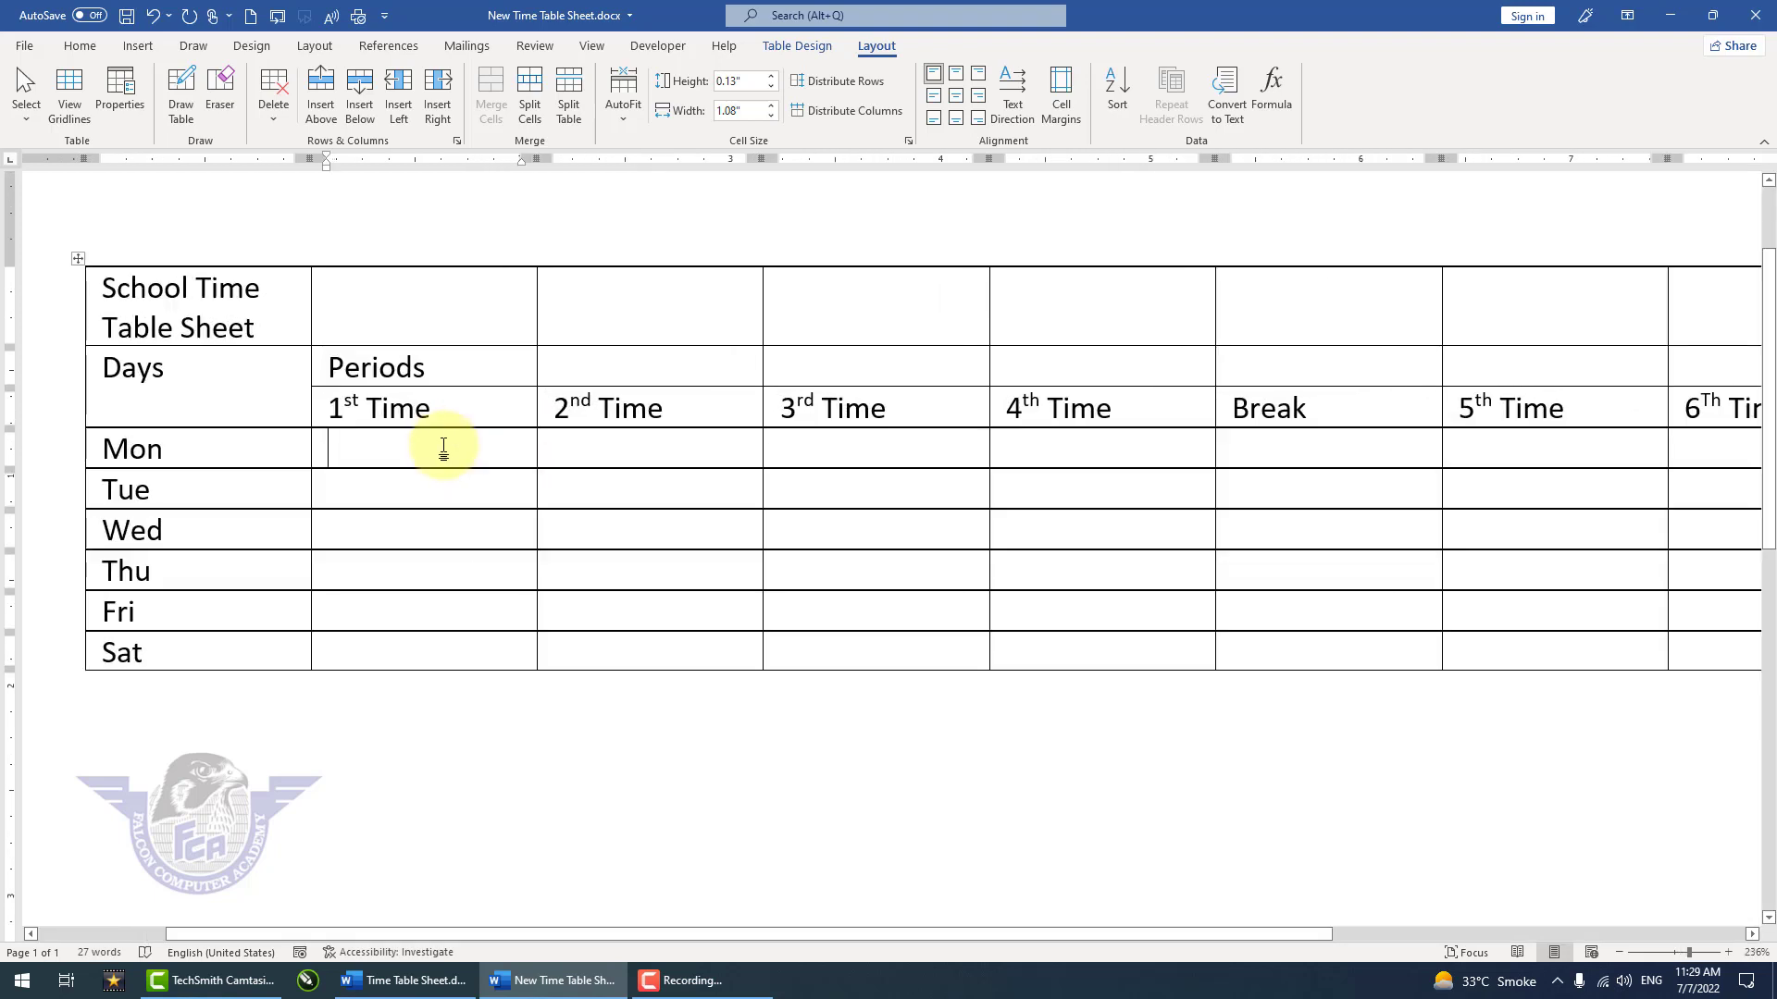
{"action": "type", "text": "Subject 1"}
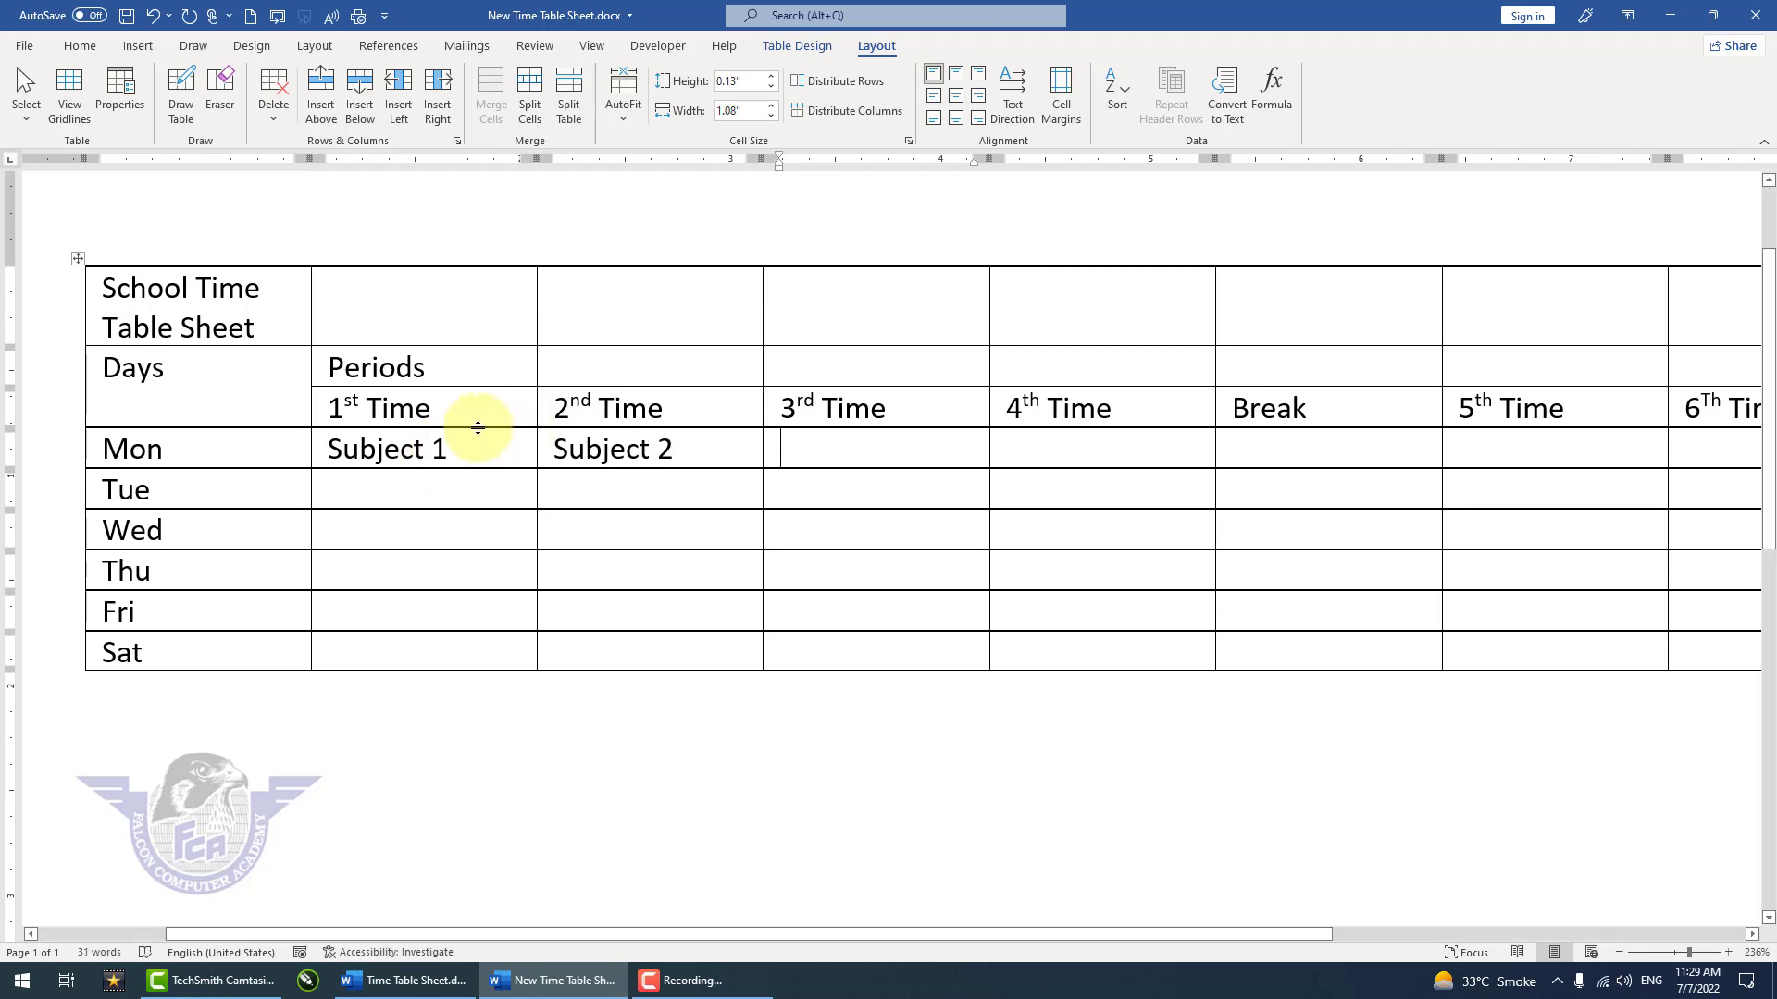
Step: Copy Subject 1 into the Mon row's 3rd, 4th, 5th, 6Th and 7Th Time cells, leaving Break empty
{"action": "left_click_drag", "start_coordinate": [455, 451], "coordinate": [330, 450]}
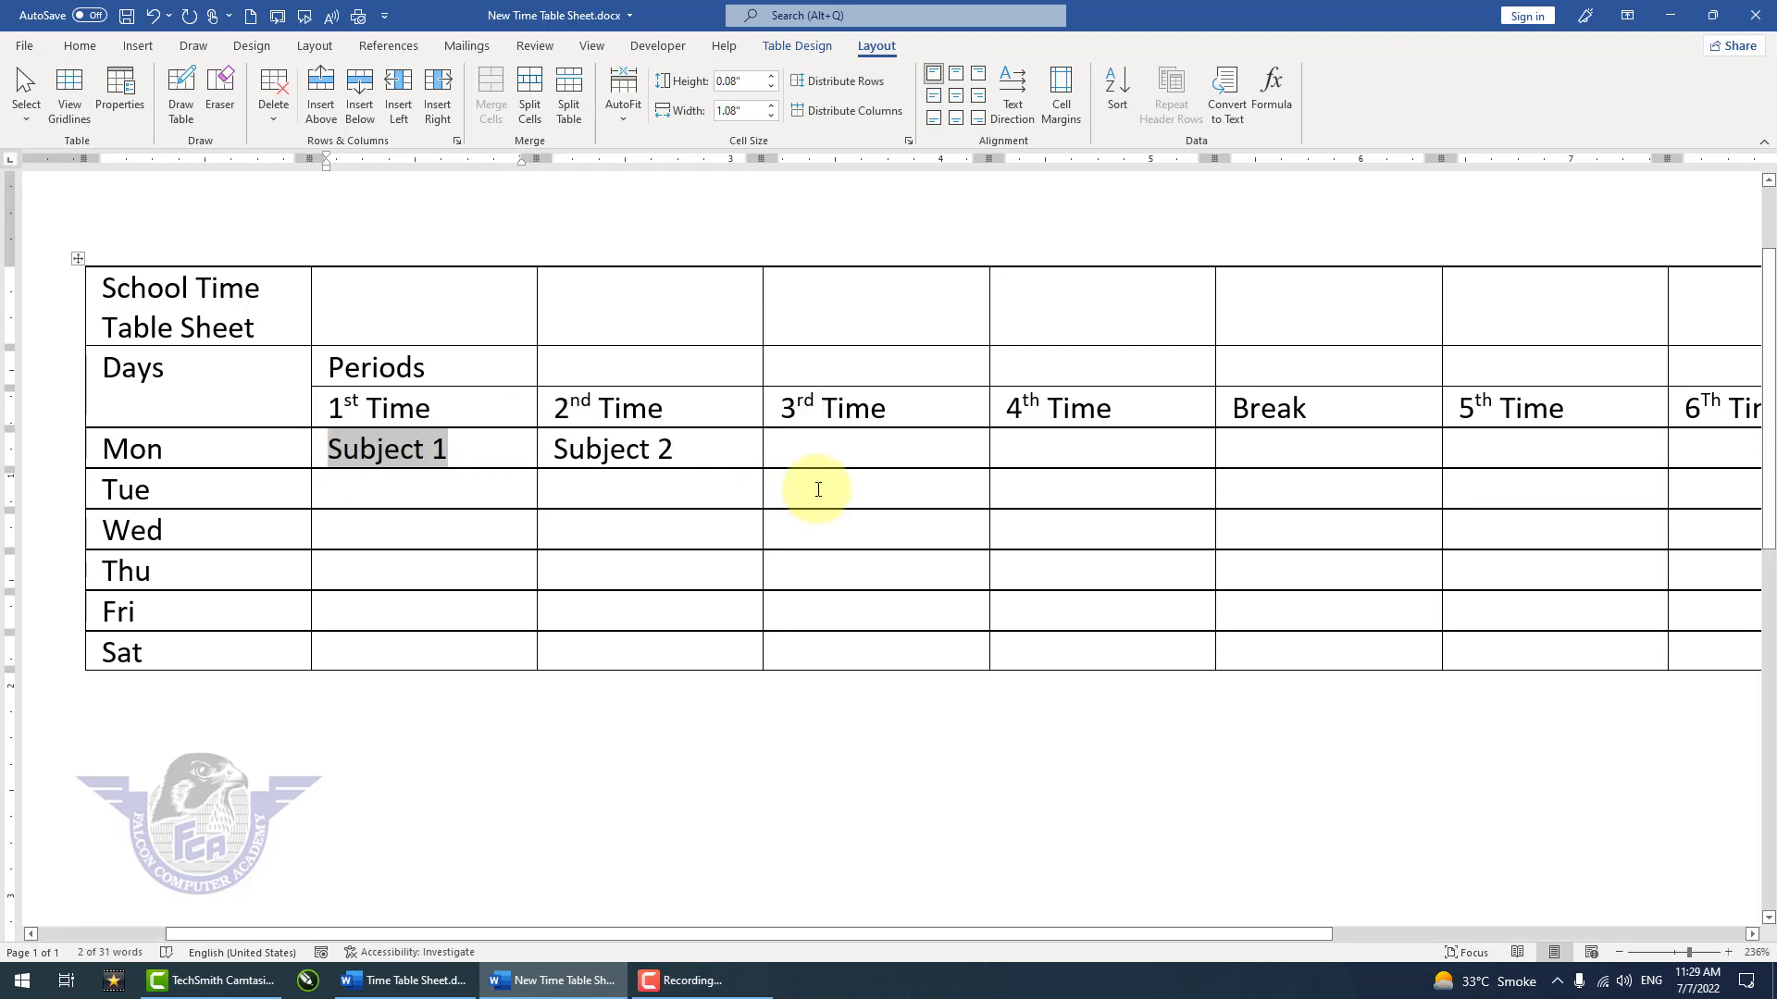
{"action": "left_click_drag", "start_coordinate": [806, 448], "coordinate": [1083, 457]}
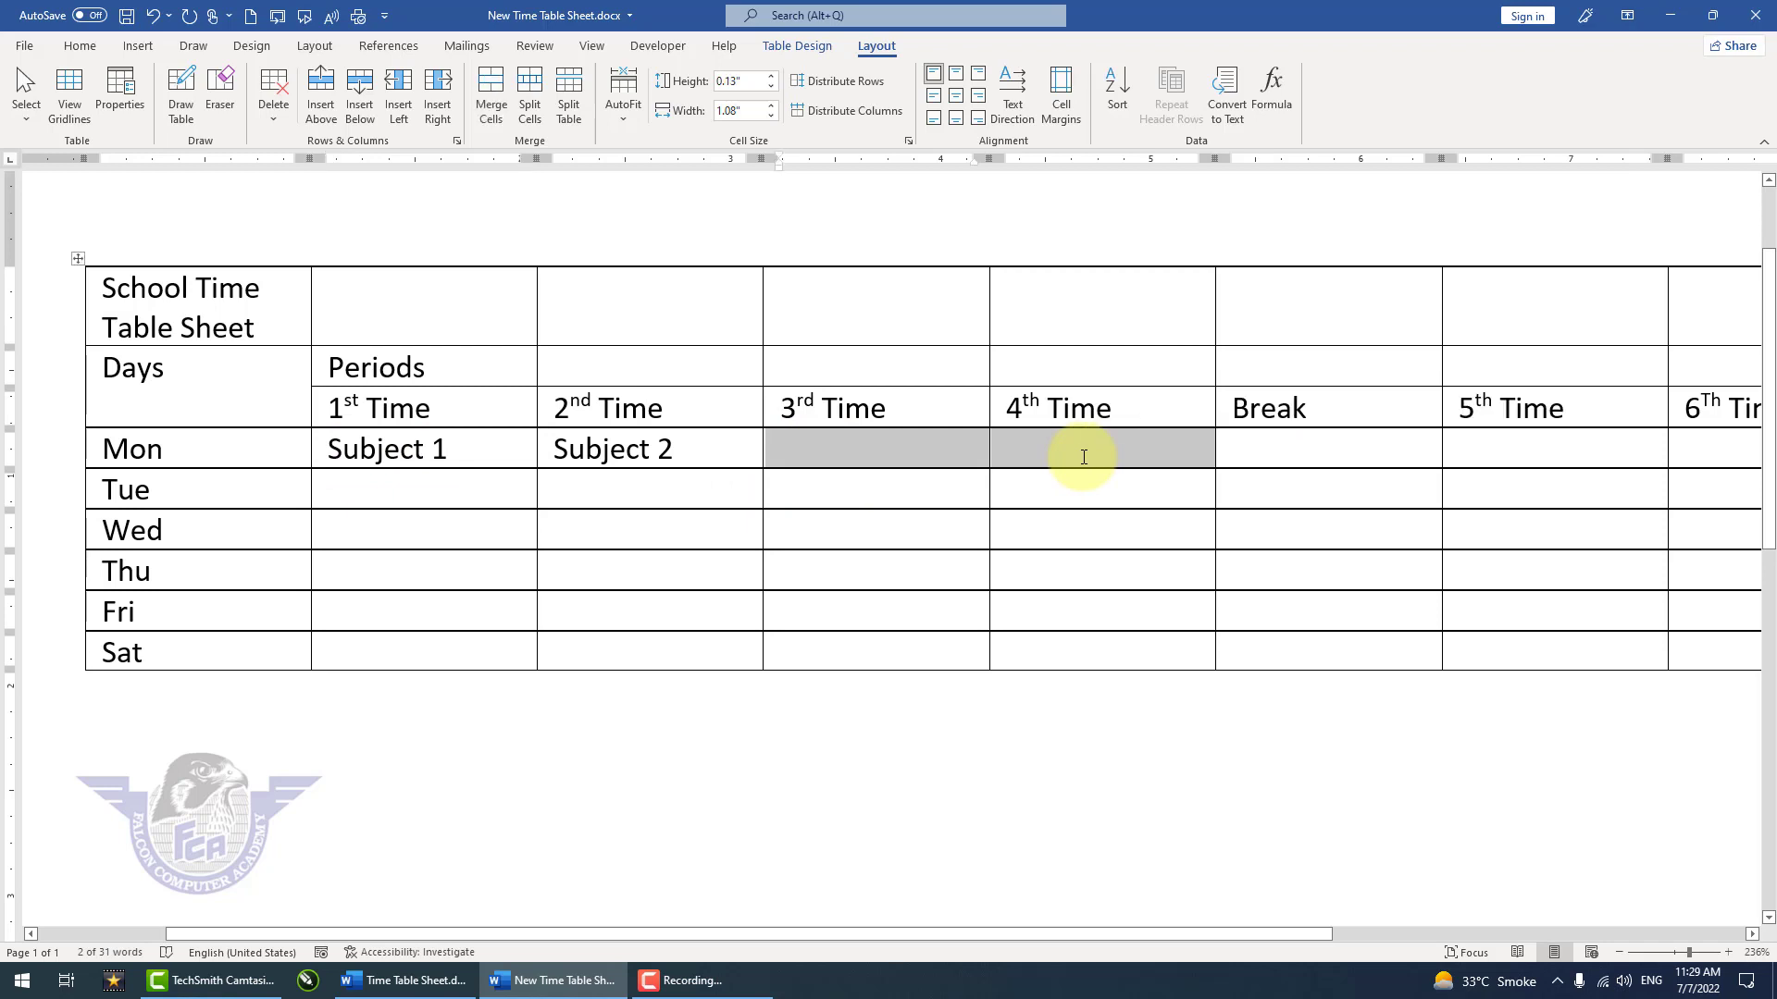
{"action": "type", "text": "Subject 1\tSubject 1"}
{"action": "mouse_move", "coordinate": [1546, 457]}
{"action": "left_mouse_down"}
{"action": "mouse_move", "coordinate": [1763, 454]}
{"action": "mouse_move", "coordinate": [1527, 463]}
{"action": "left_mouse_up"}
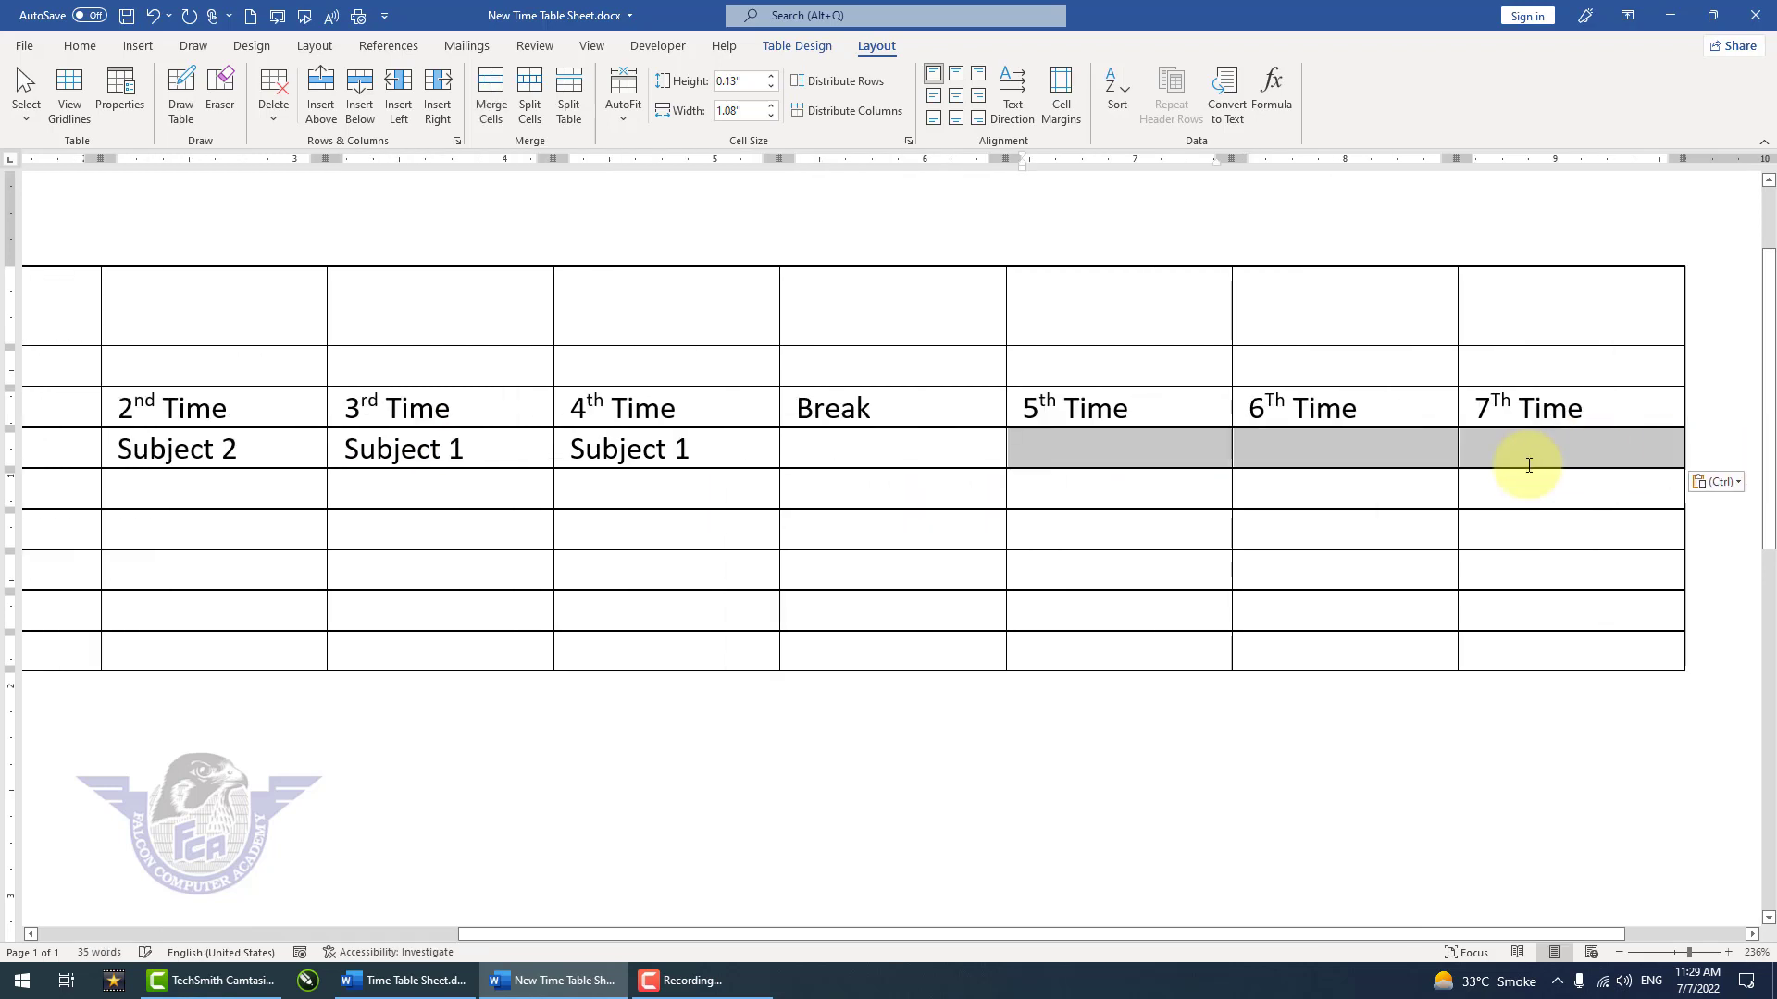
{"action": "type", "text": "Subject 1\tSubject 1\tSubject 1"}
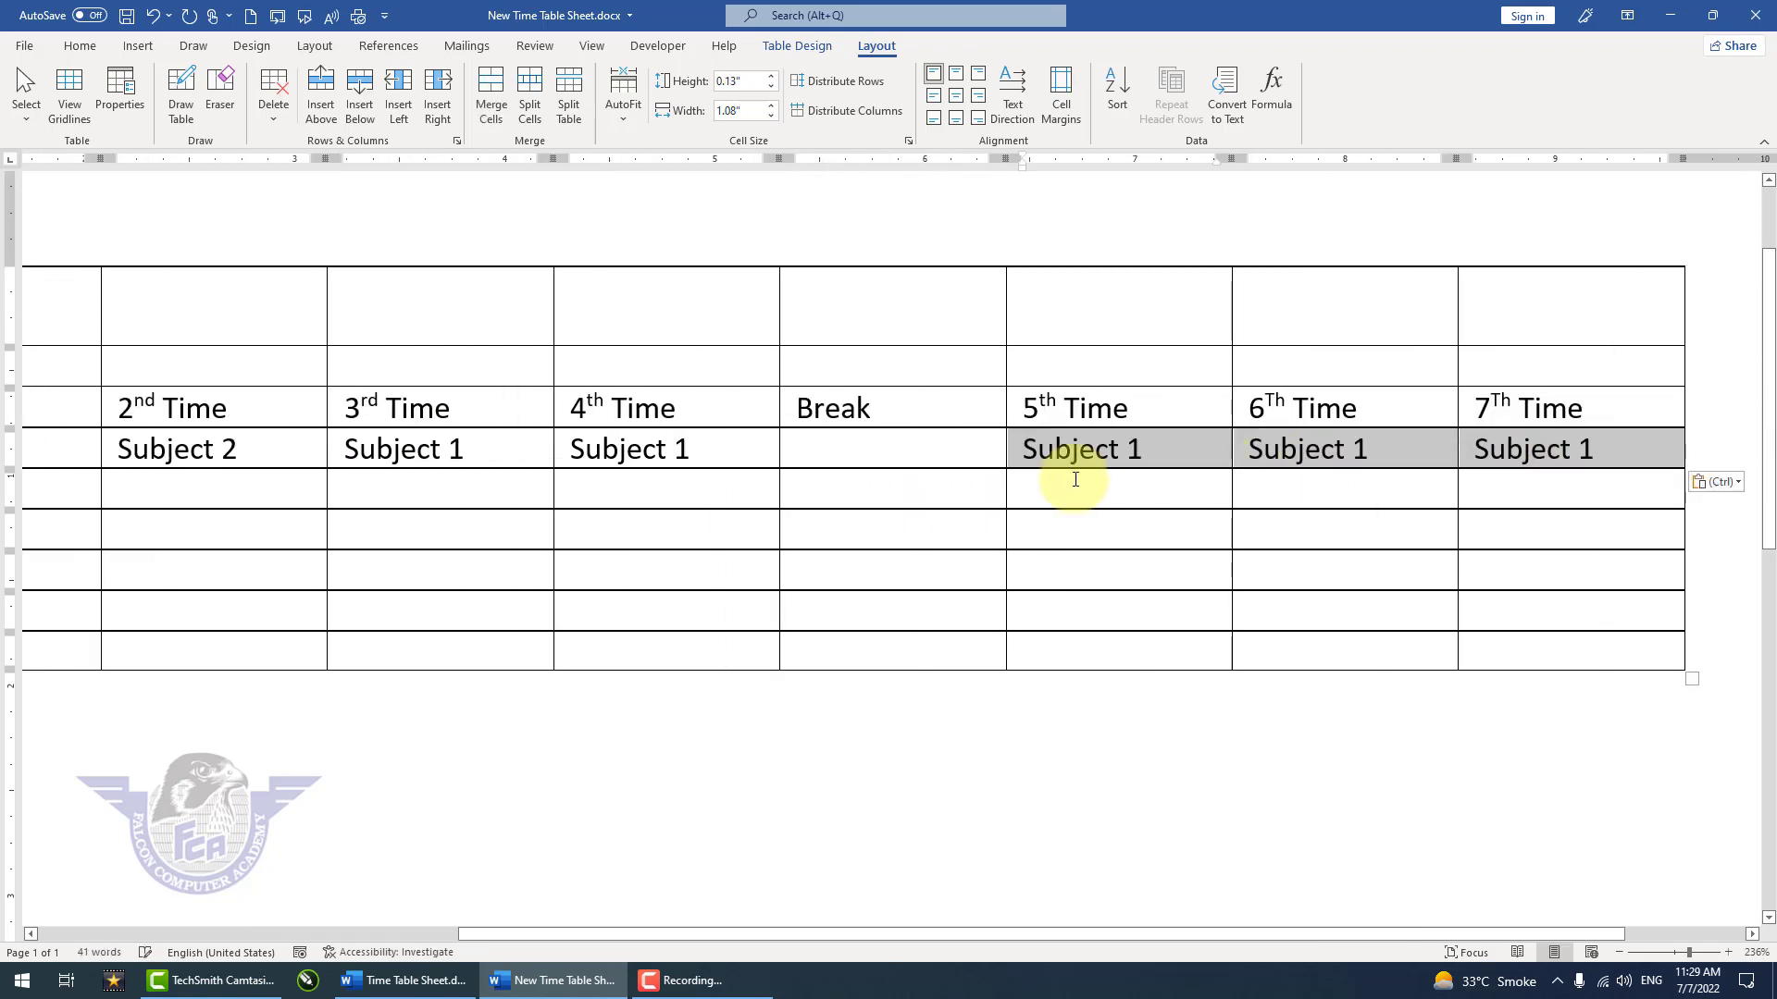
Step: Change the Mon entries under 3rd Time and 4th Time to Subject 3 and Subject 4
{"action": "left_click", "coordinate": [1138, 448]}
{"action": "left_click", "coordinate": [488, 465]}
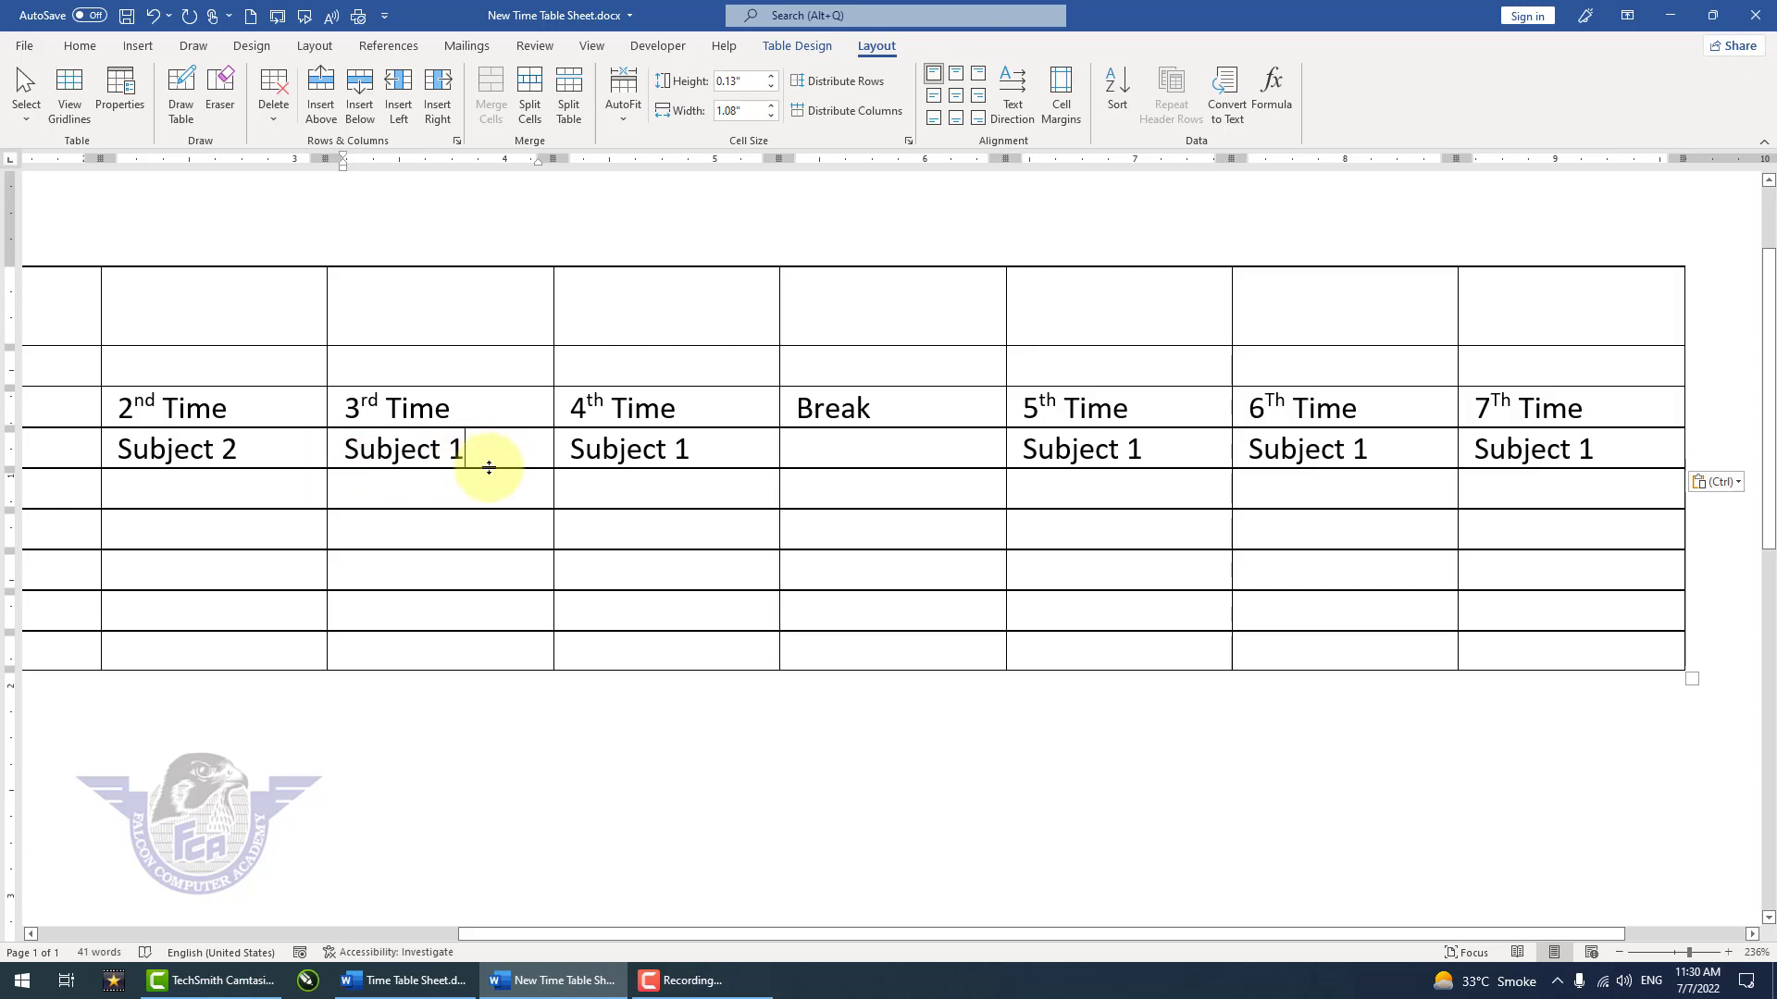
{"action": "scroll", "coordinate": [492, 465], "scroll_direction": "down", "scroll_amount": 2, "text": "ctrl"}
{"action": "scroll", "coordinate": [246, 416], "scroll_direction": "down", "scroll_amount": 2, "text": "ctrl"}
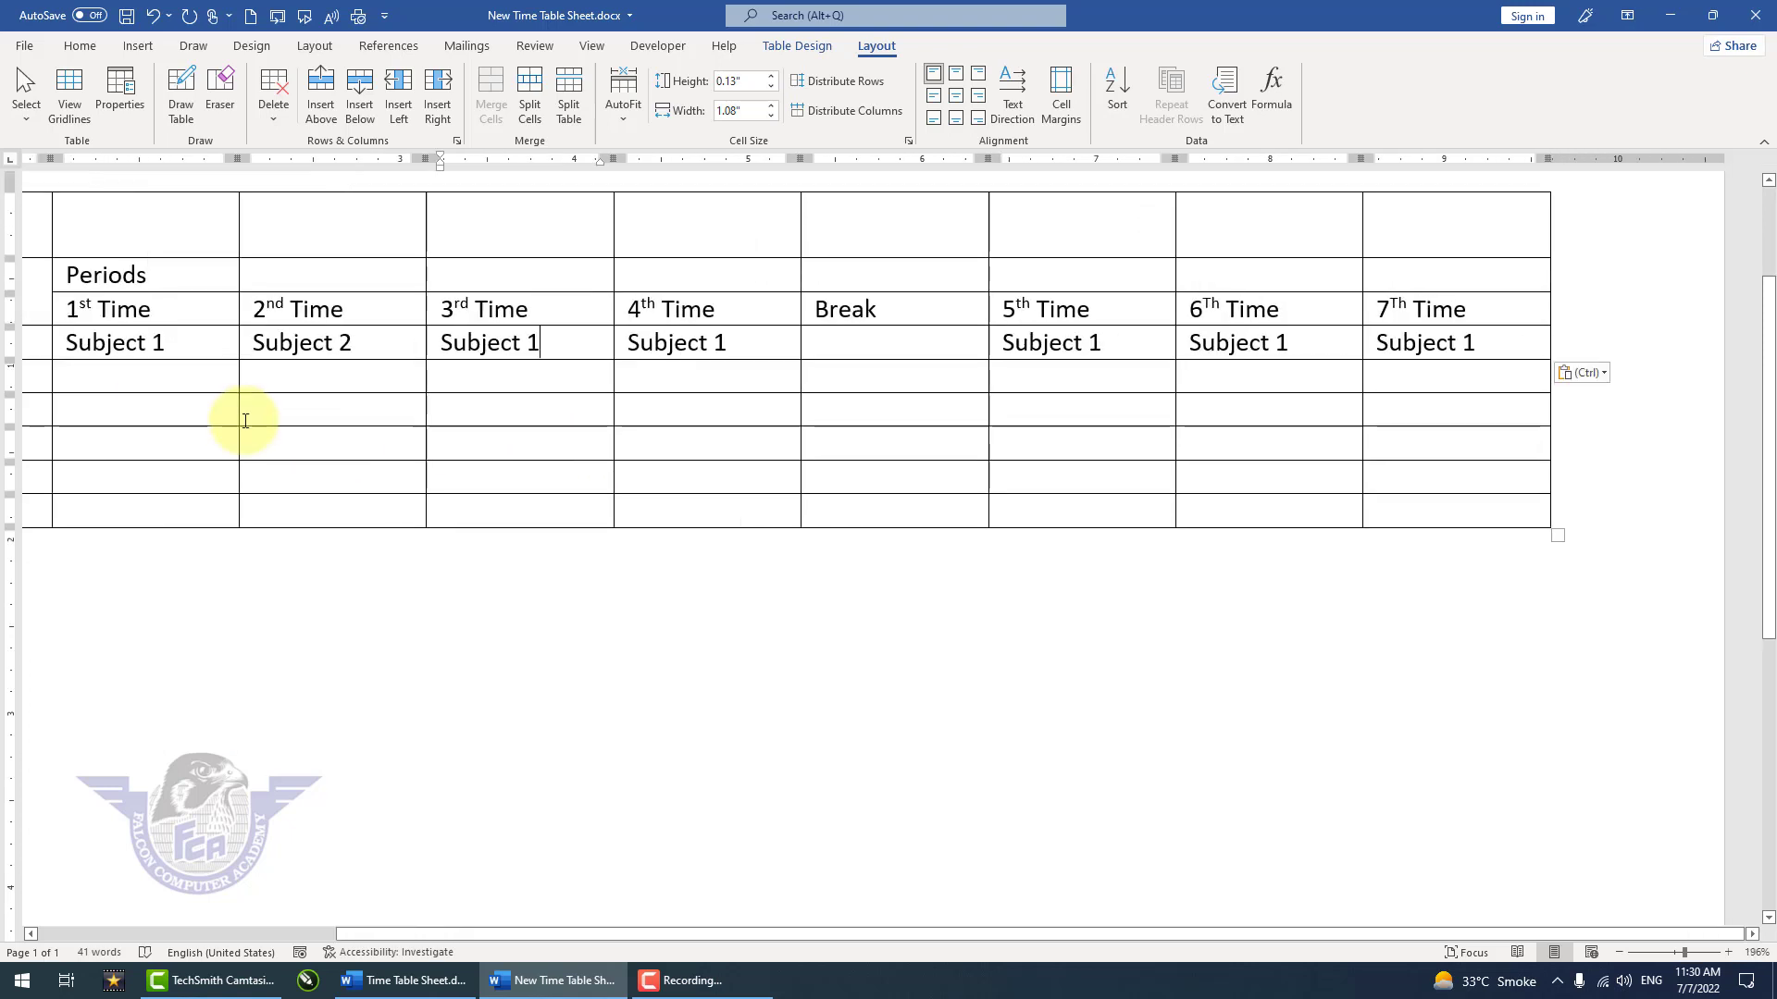
{"action": "key", "text": "BackSpace"}
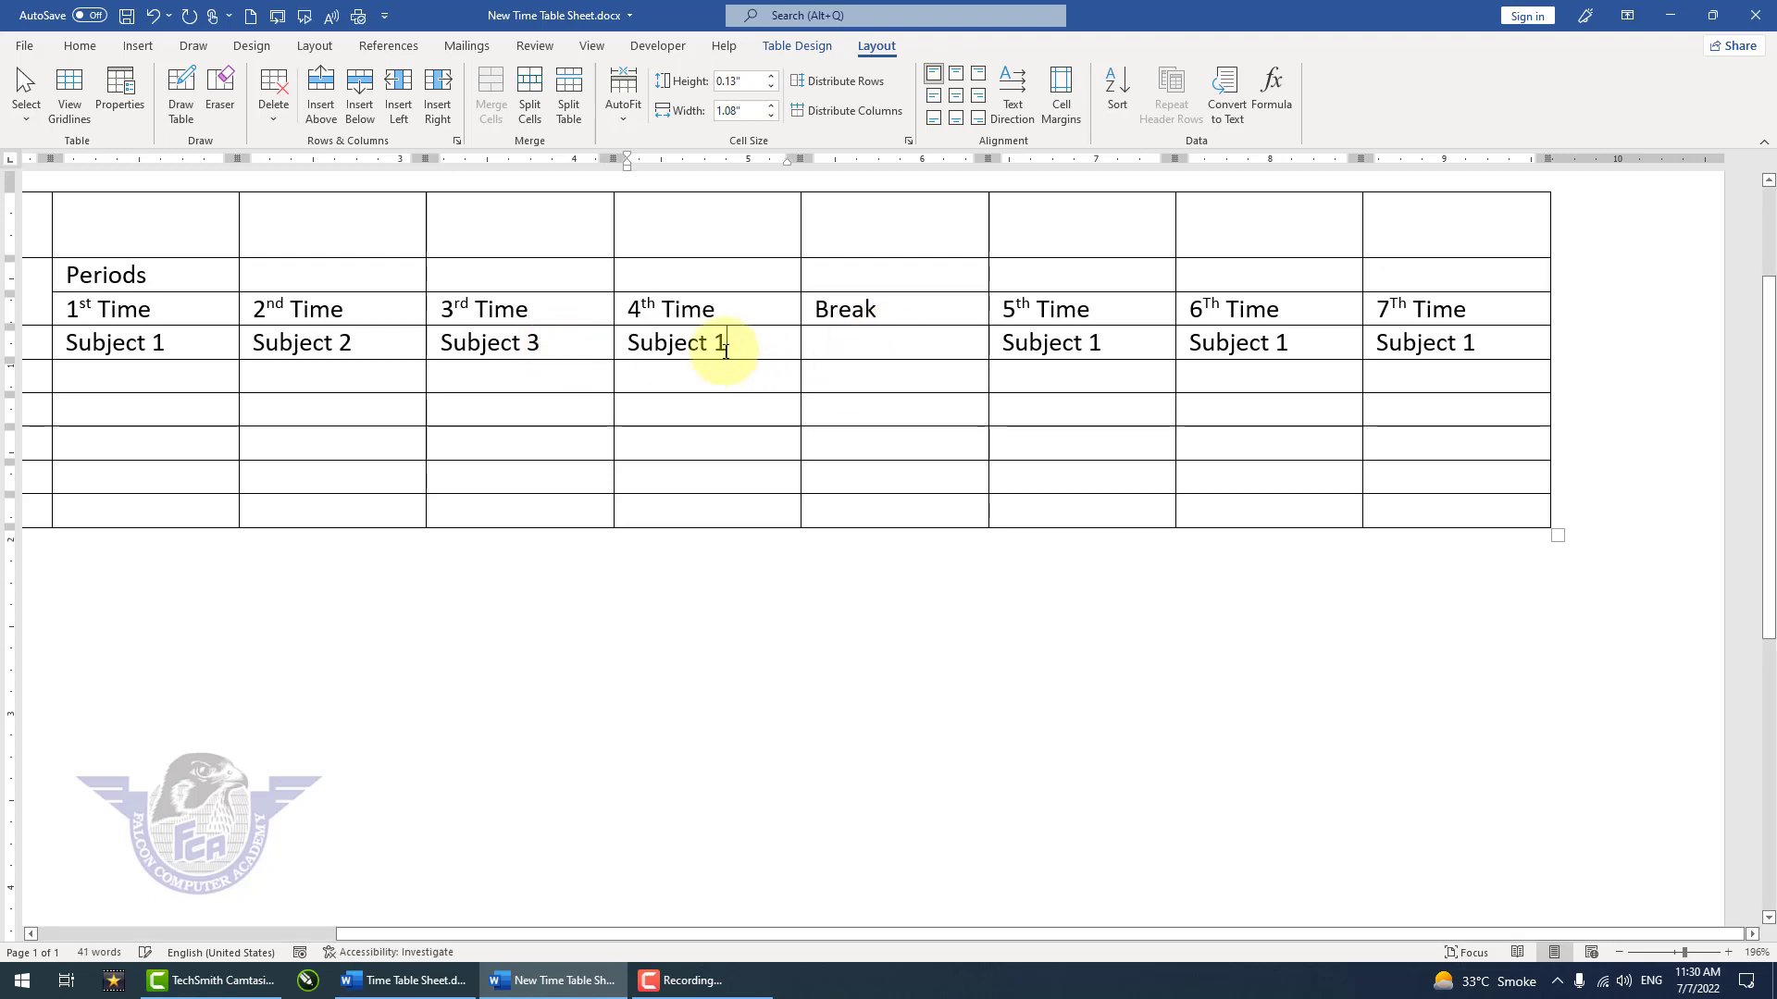
{"action": "key", "text": "BackSpace"}
{"action": "type", "text": "4"}
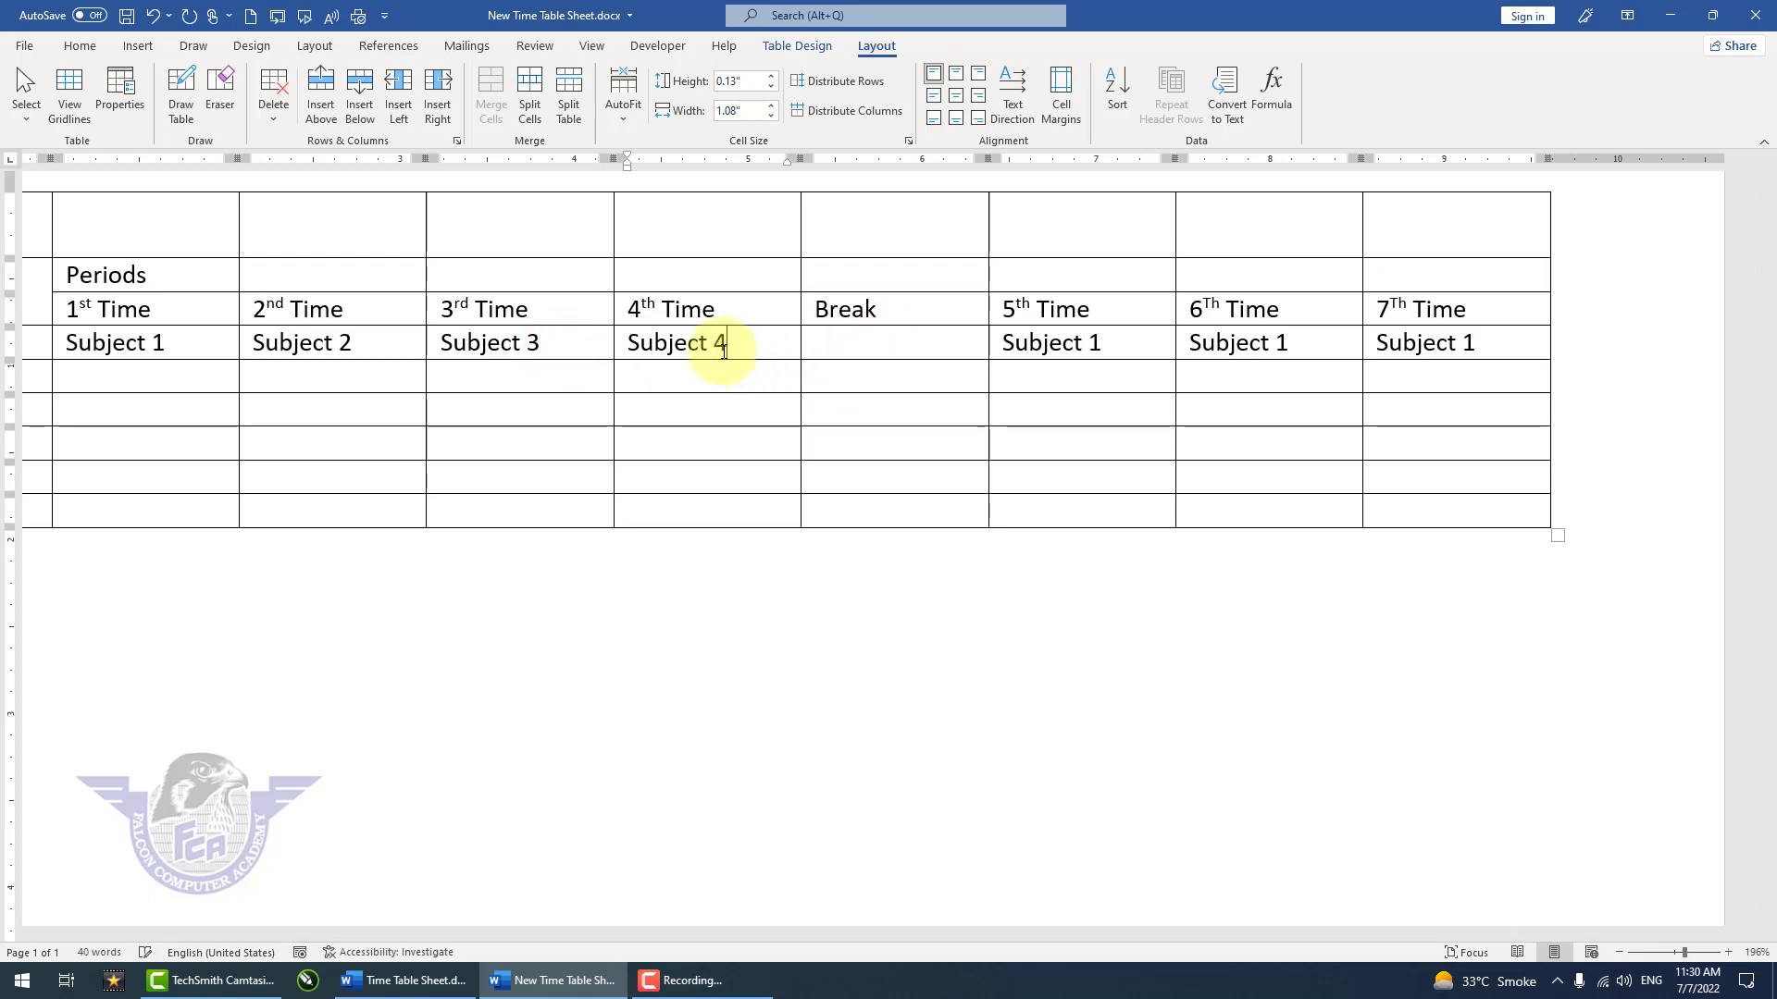
Step: Change the Mon entries under 5th, 6Th and 7Th Time to Subject 5, Subject 6 and Subject 7
{"action": "left_click", "coordinate": [1112, 347]}
{"action": "key", "text": "BackSpace"}
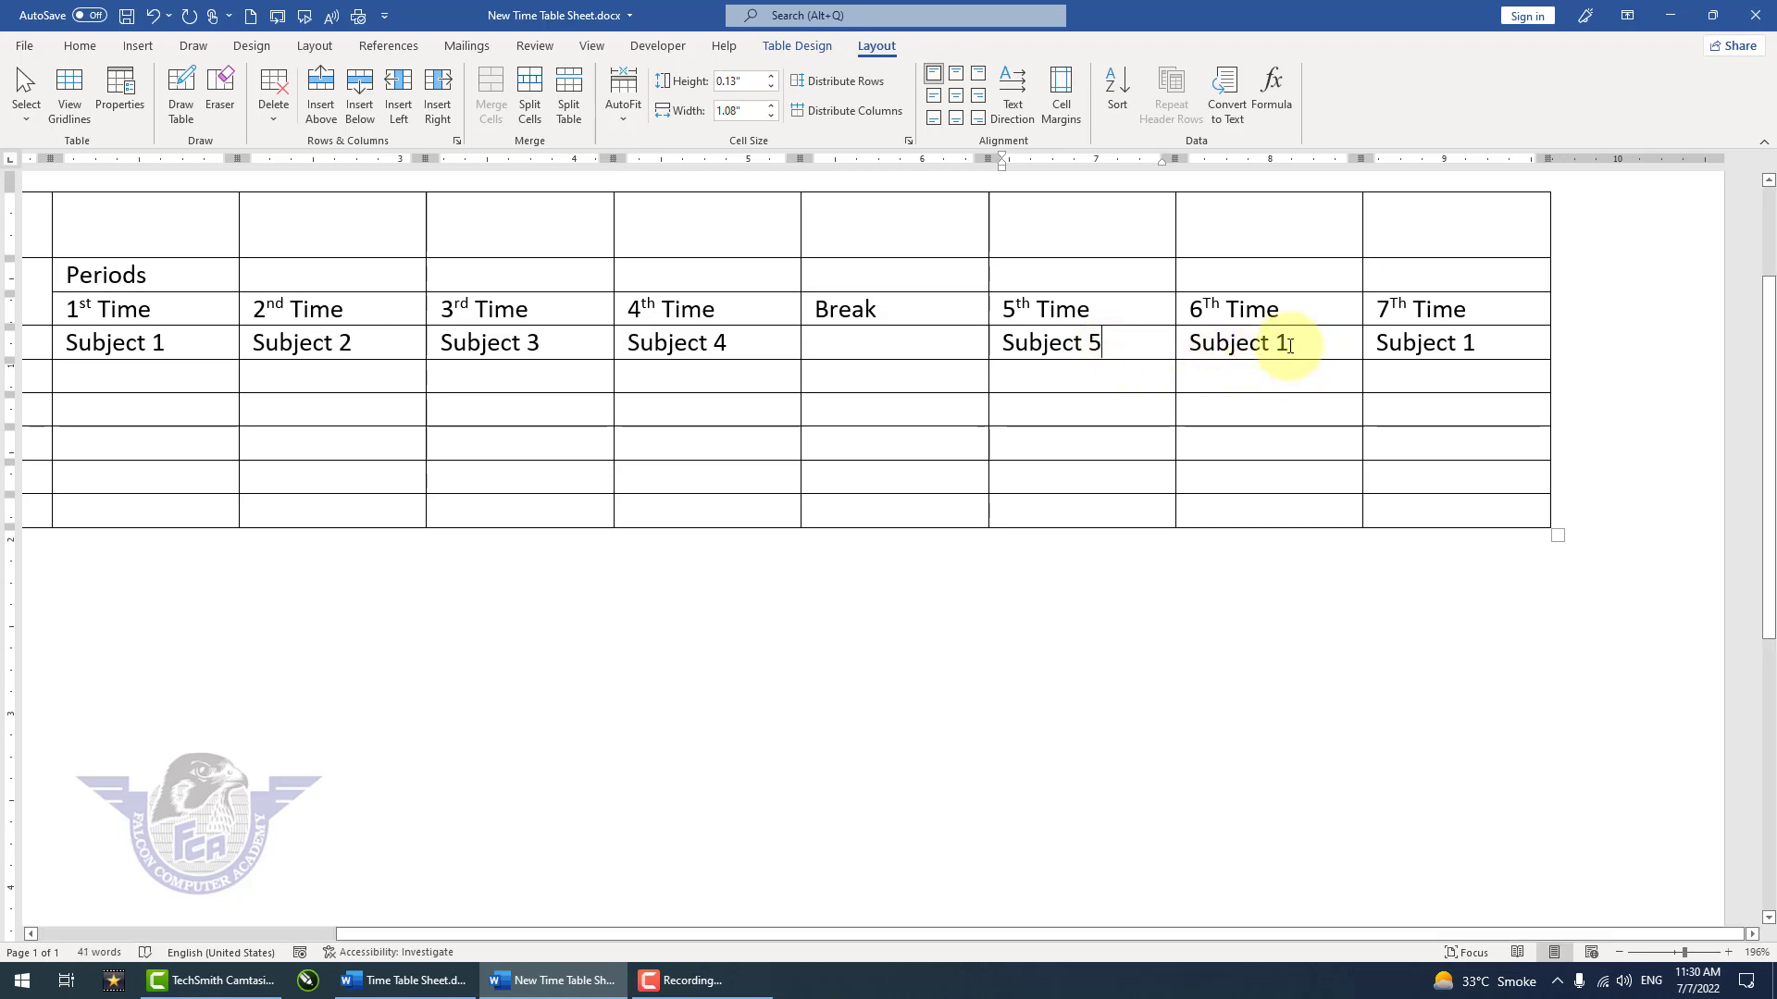
{"action": "key", "text": "BackSpace"}
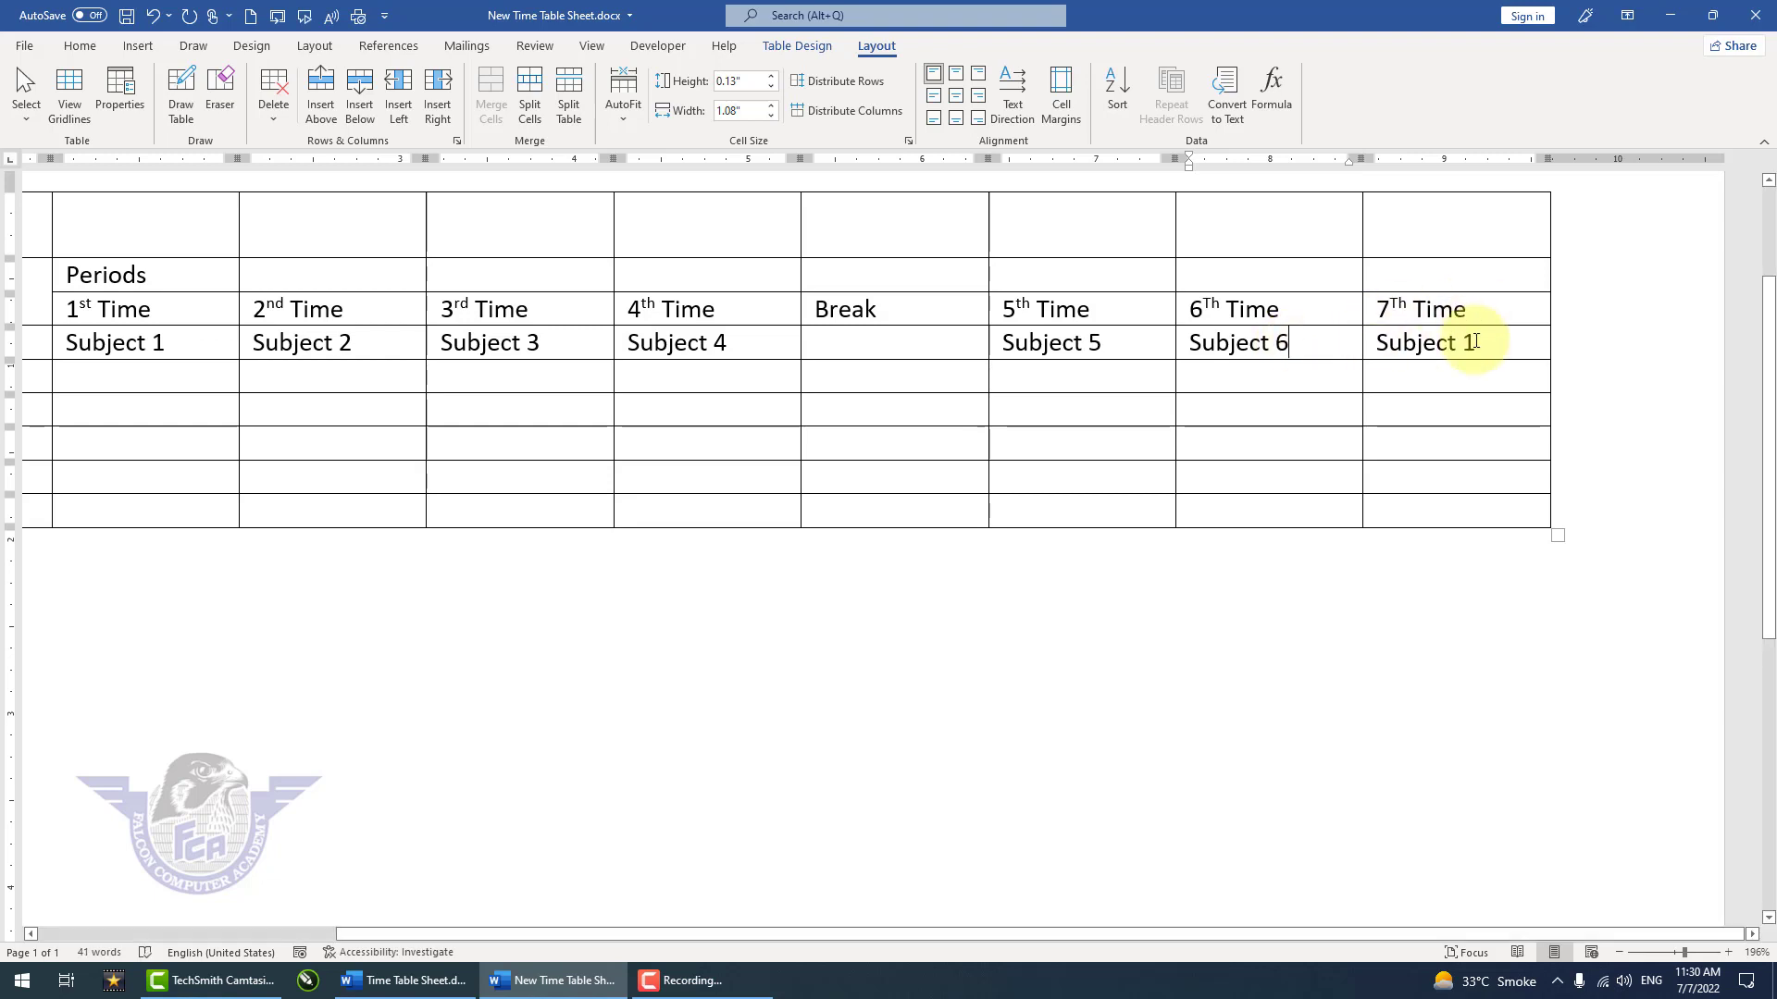
{"action": "key", "text": "BackSpace"}
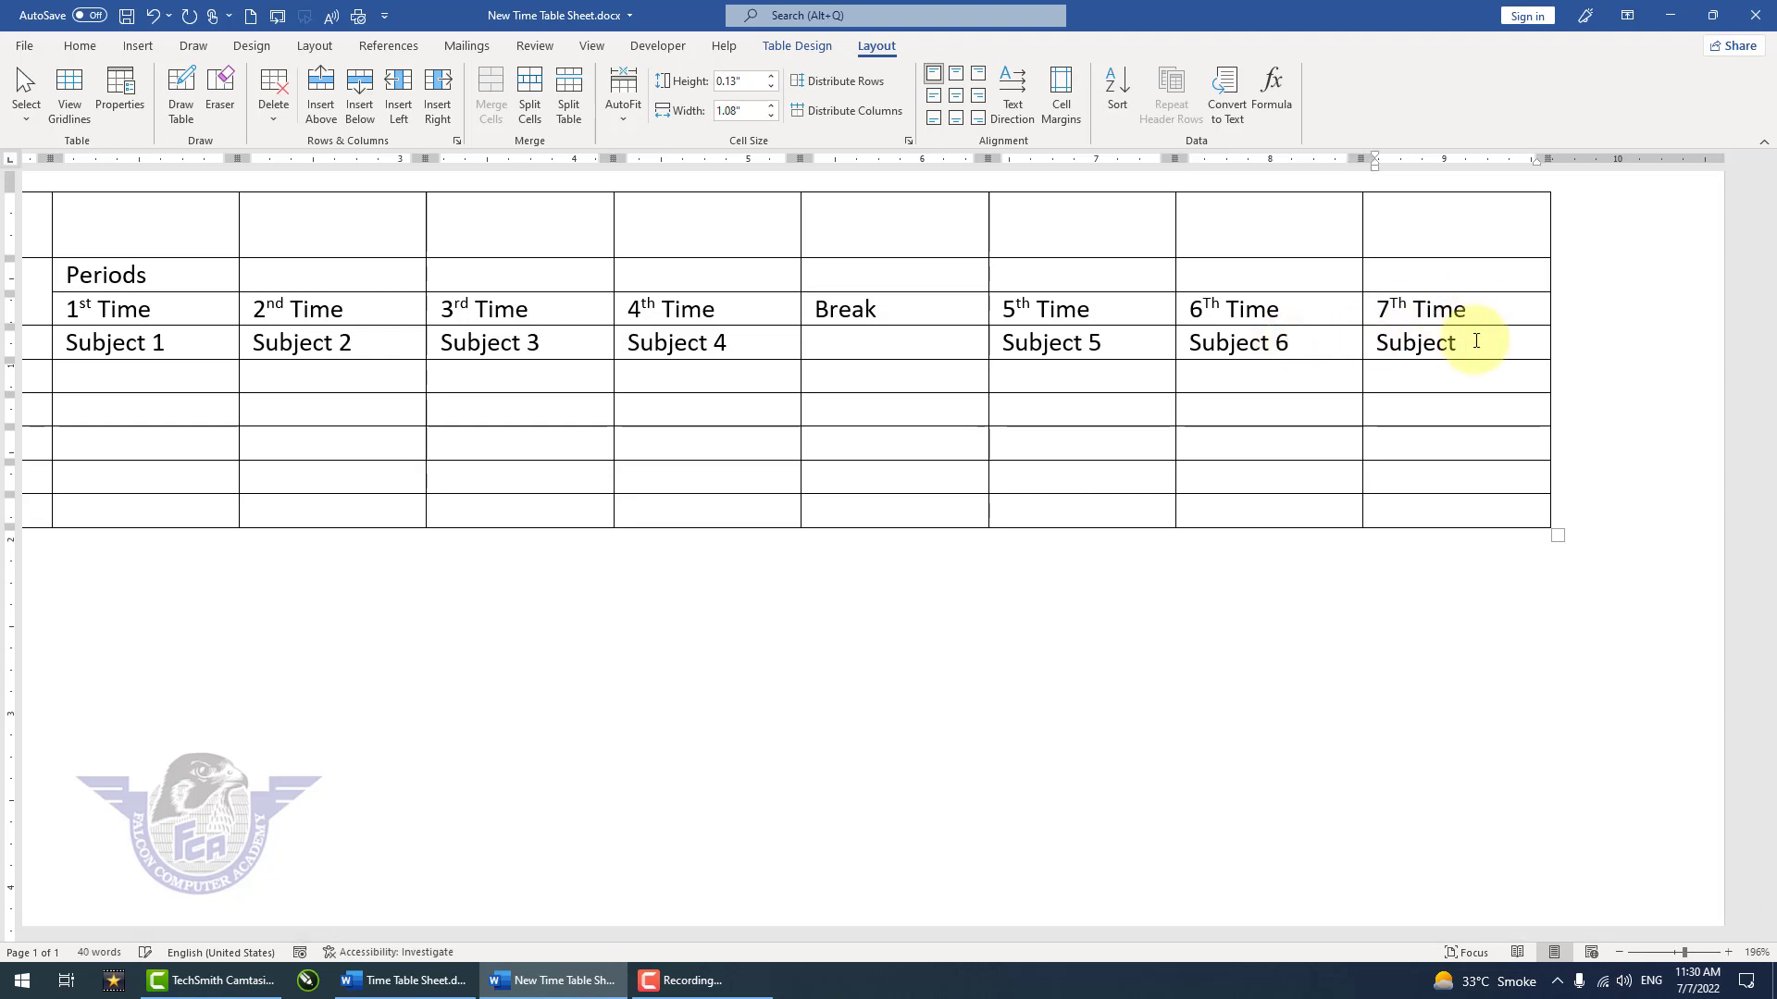
Step: Merge all cells of the title row and center School Time Table Sheet both horizontally and vertically
{"action": "scroll", "coordinate": [691, 380], "scroll_direction": "down", "scroll_amount": 1}
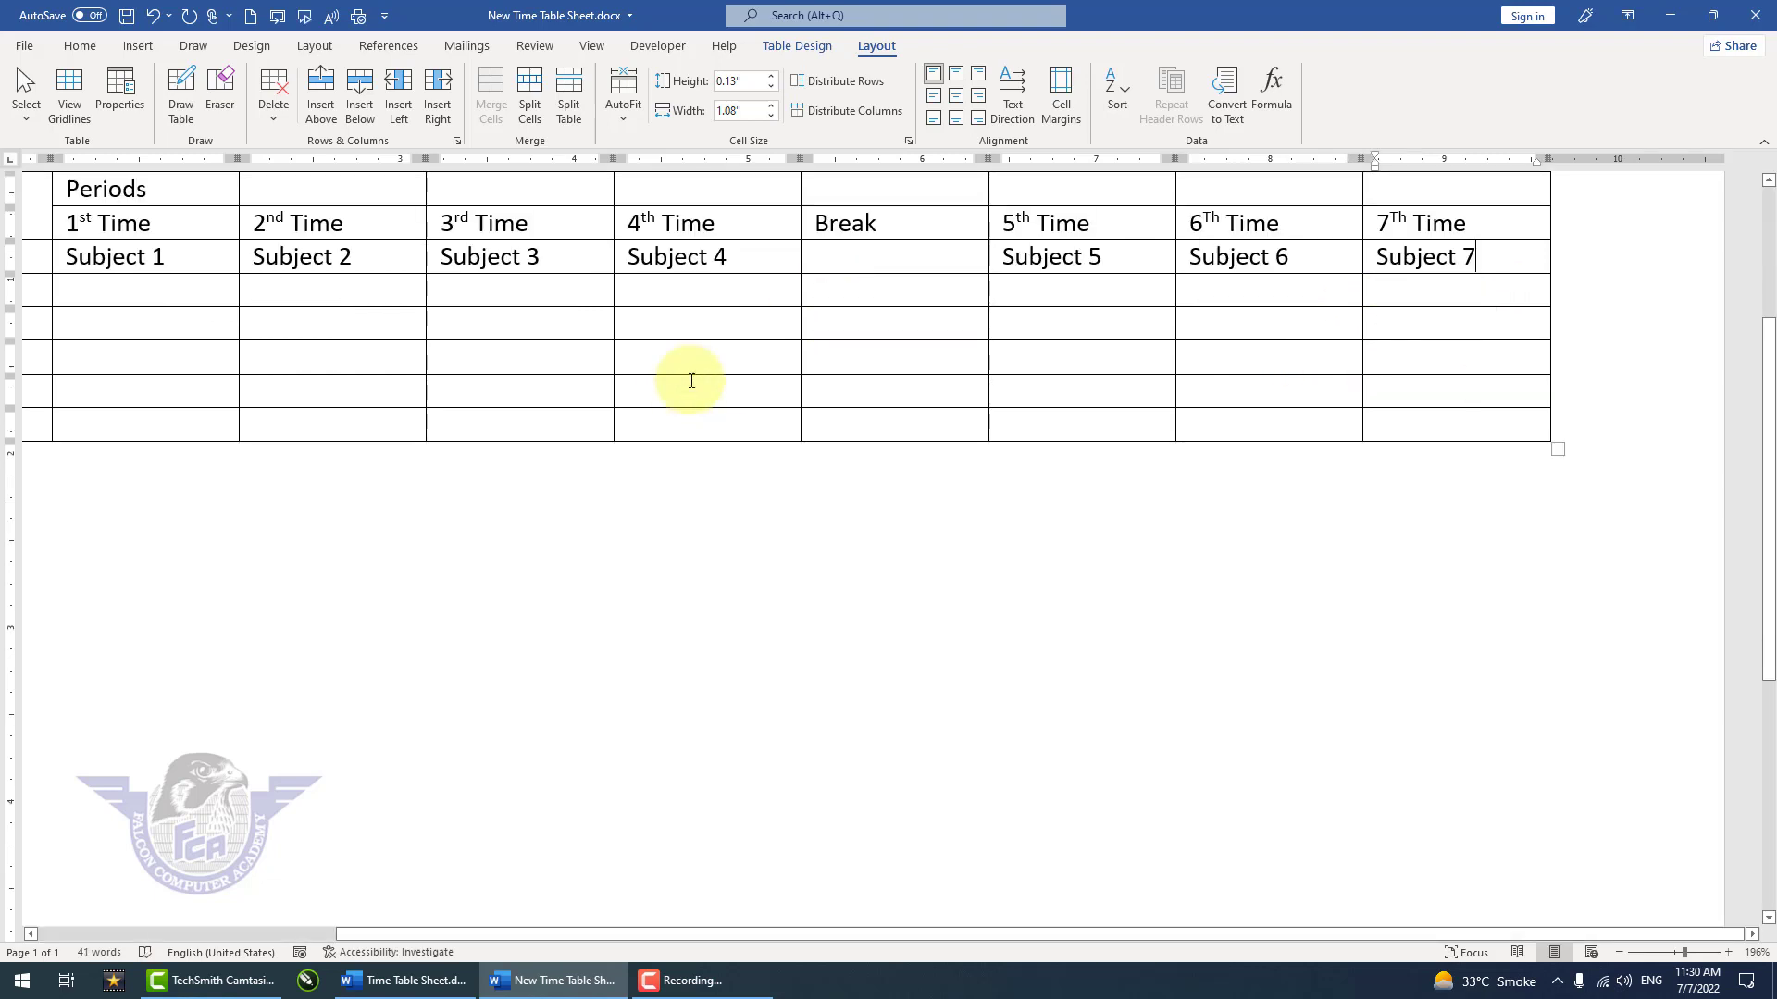
{"action": "scroll", "coordinate": [691, 380], "scroll_direction": "down", "scroll_amount": 3, "text": "ctrl"}
{"action": "scroll", "coordinate": [751, 459], "scroll_direction": "up", "scroll_amount": 2}
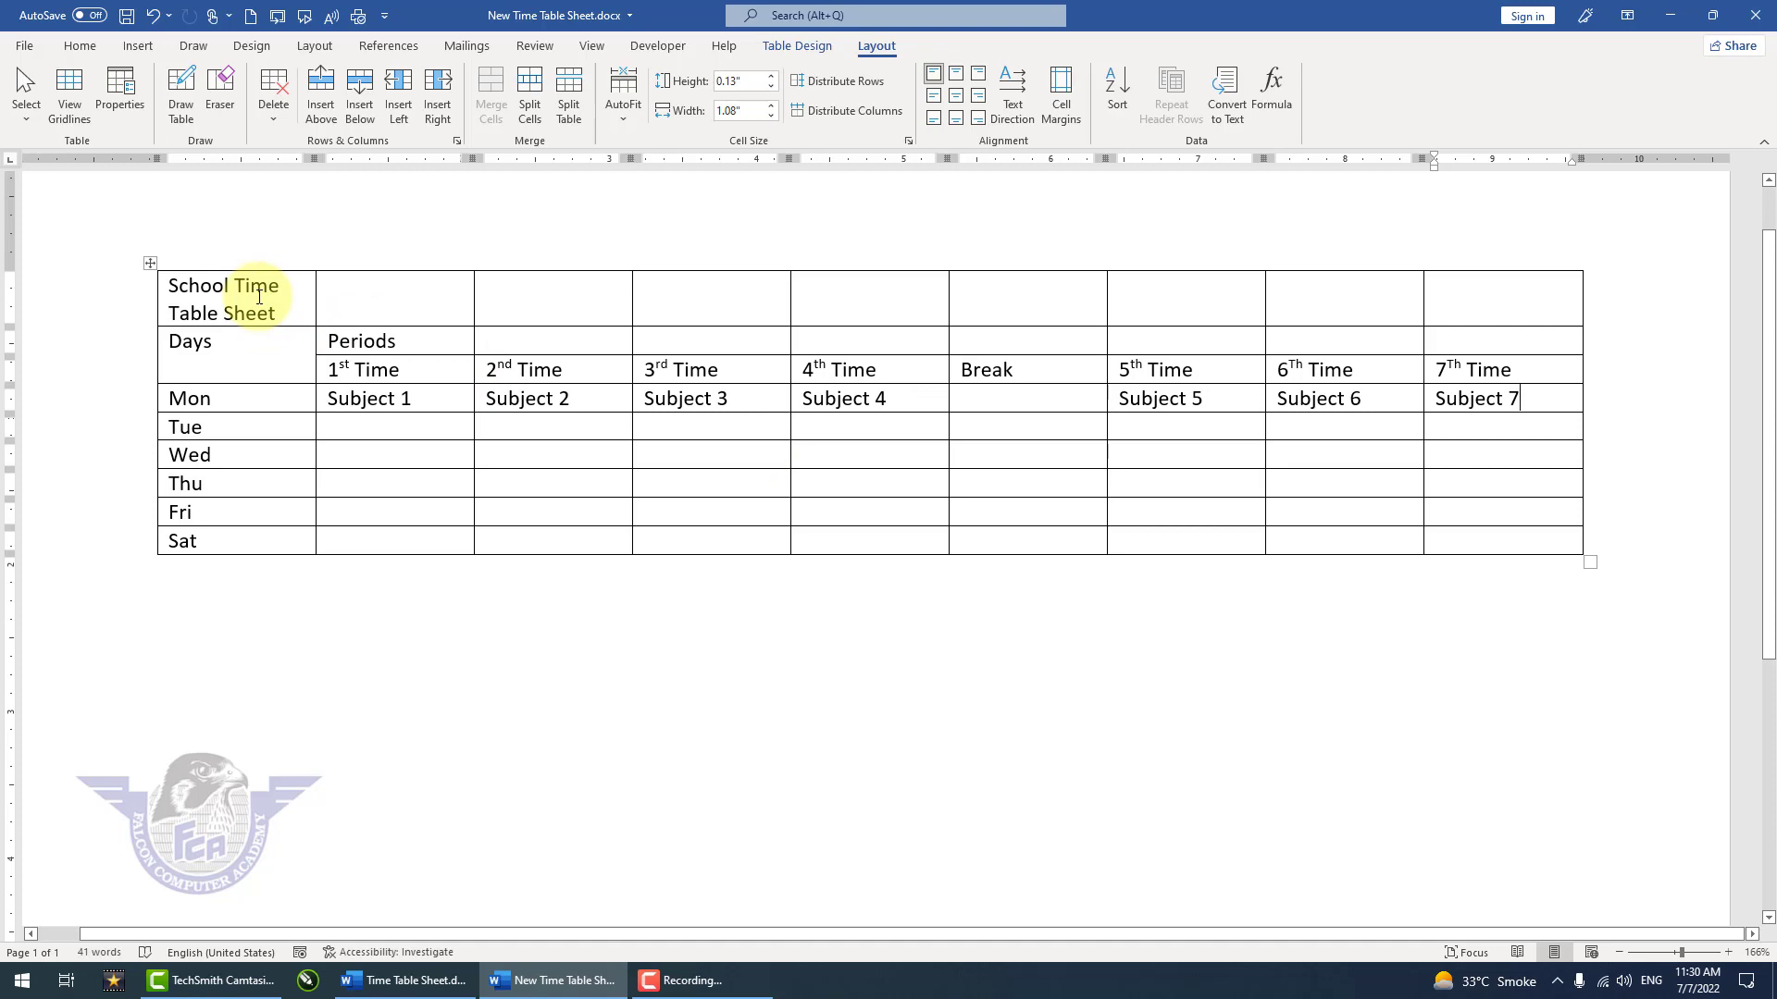
{"action": "left_click_drag", "start_coordinate": [259, 296], "coordinate": [1443, 301]}
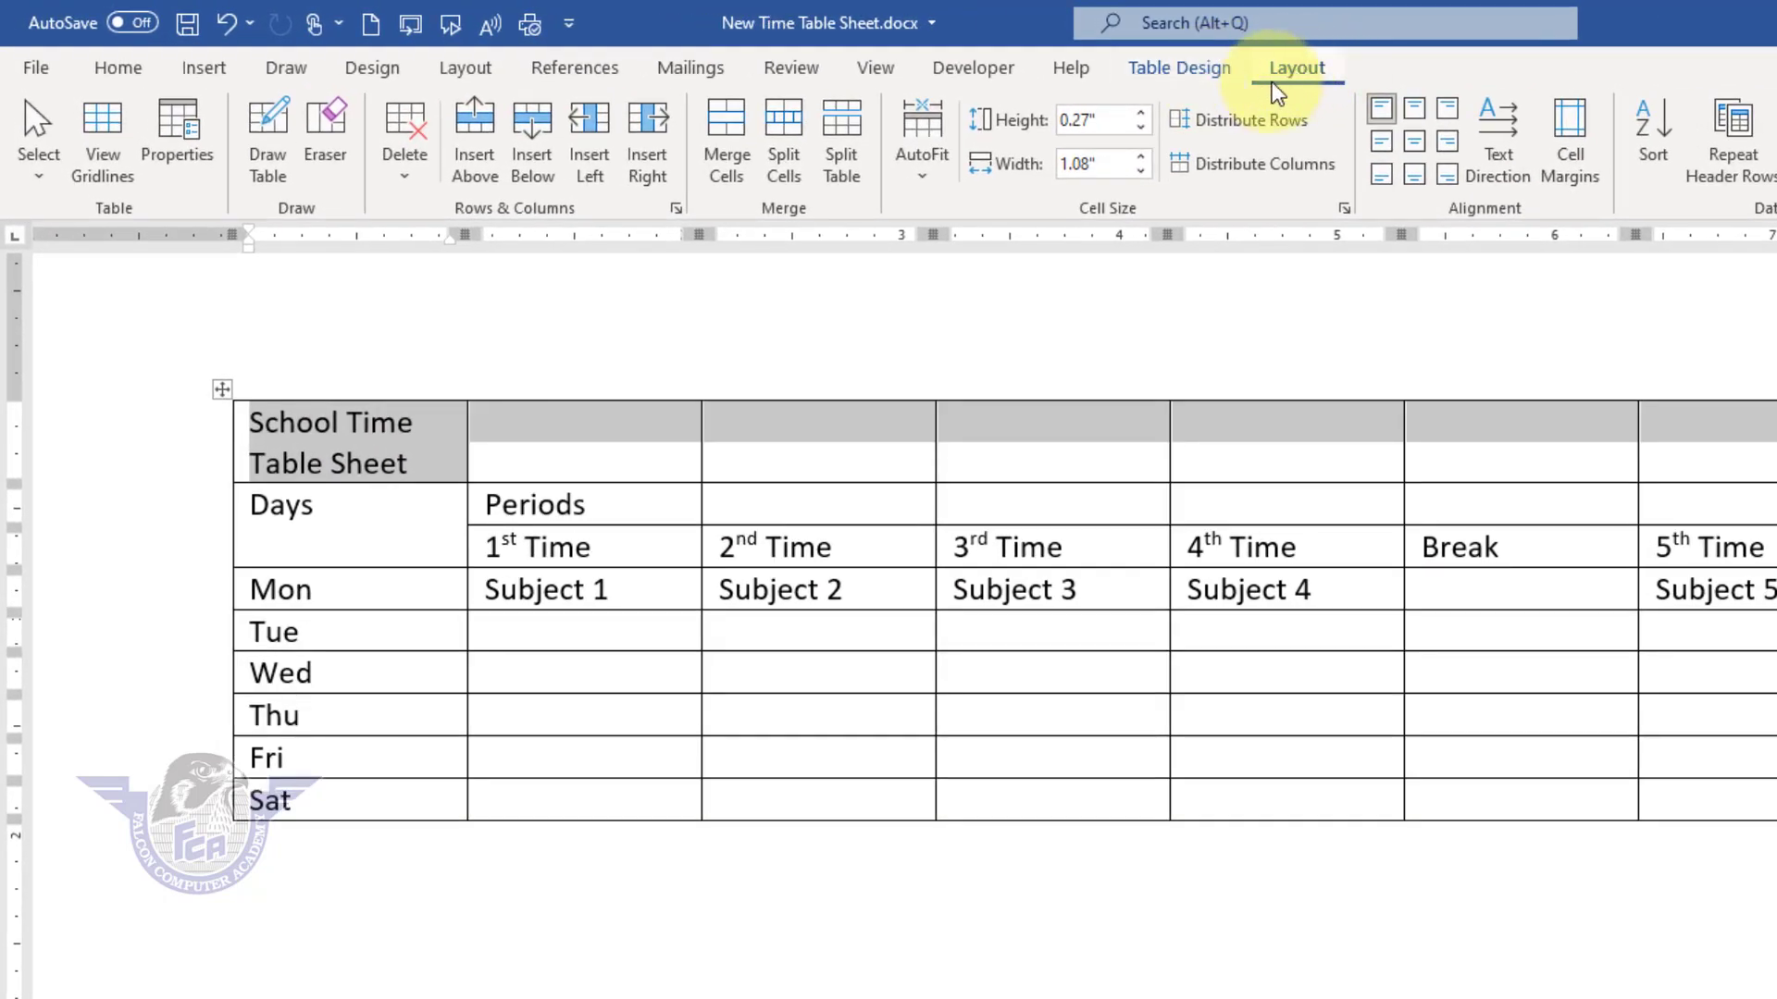
{"action": "left_click", "coordinate": [734, 157]}
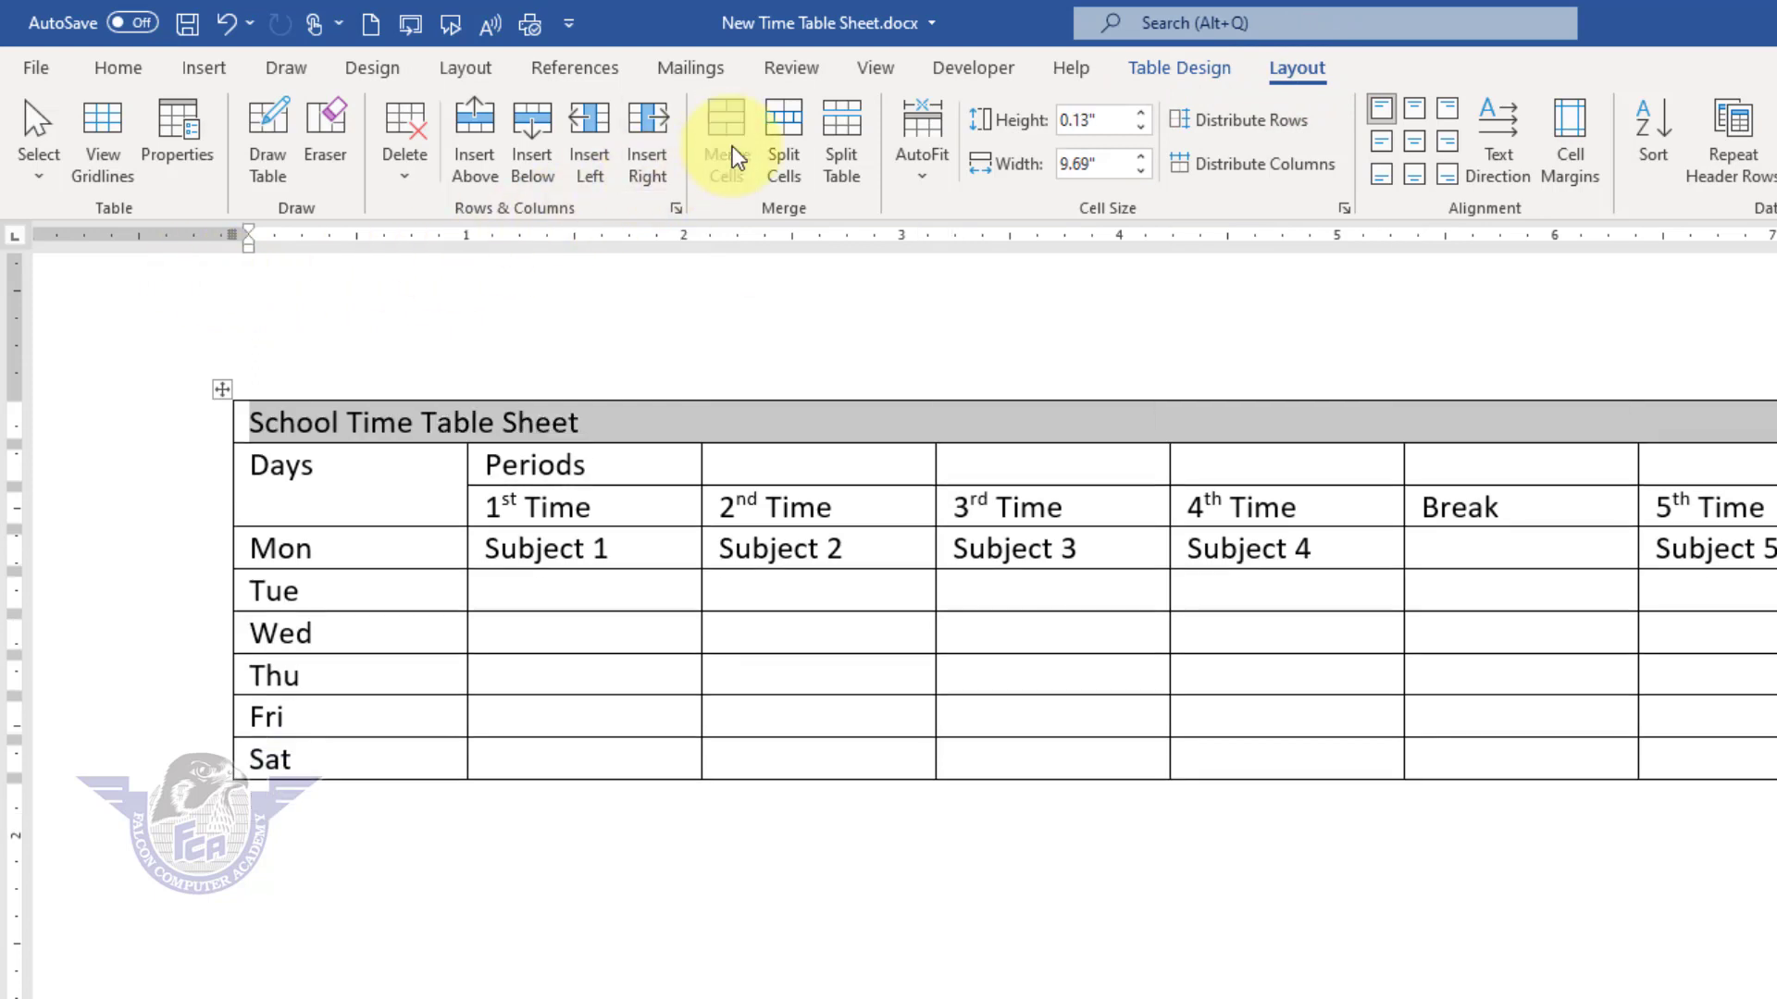
{"action": "left_click", "coordinate": [1418, 146]}
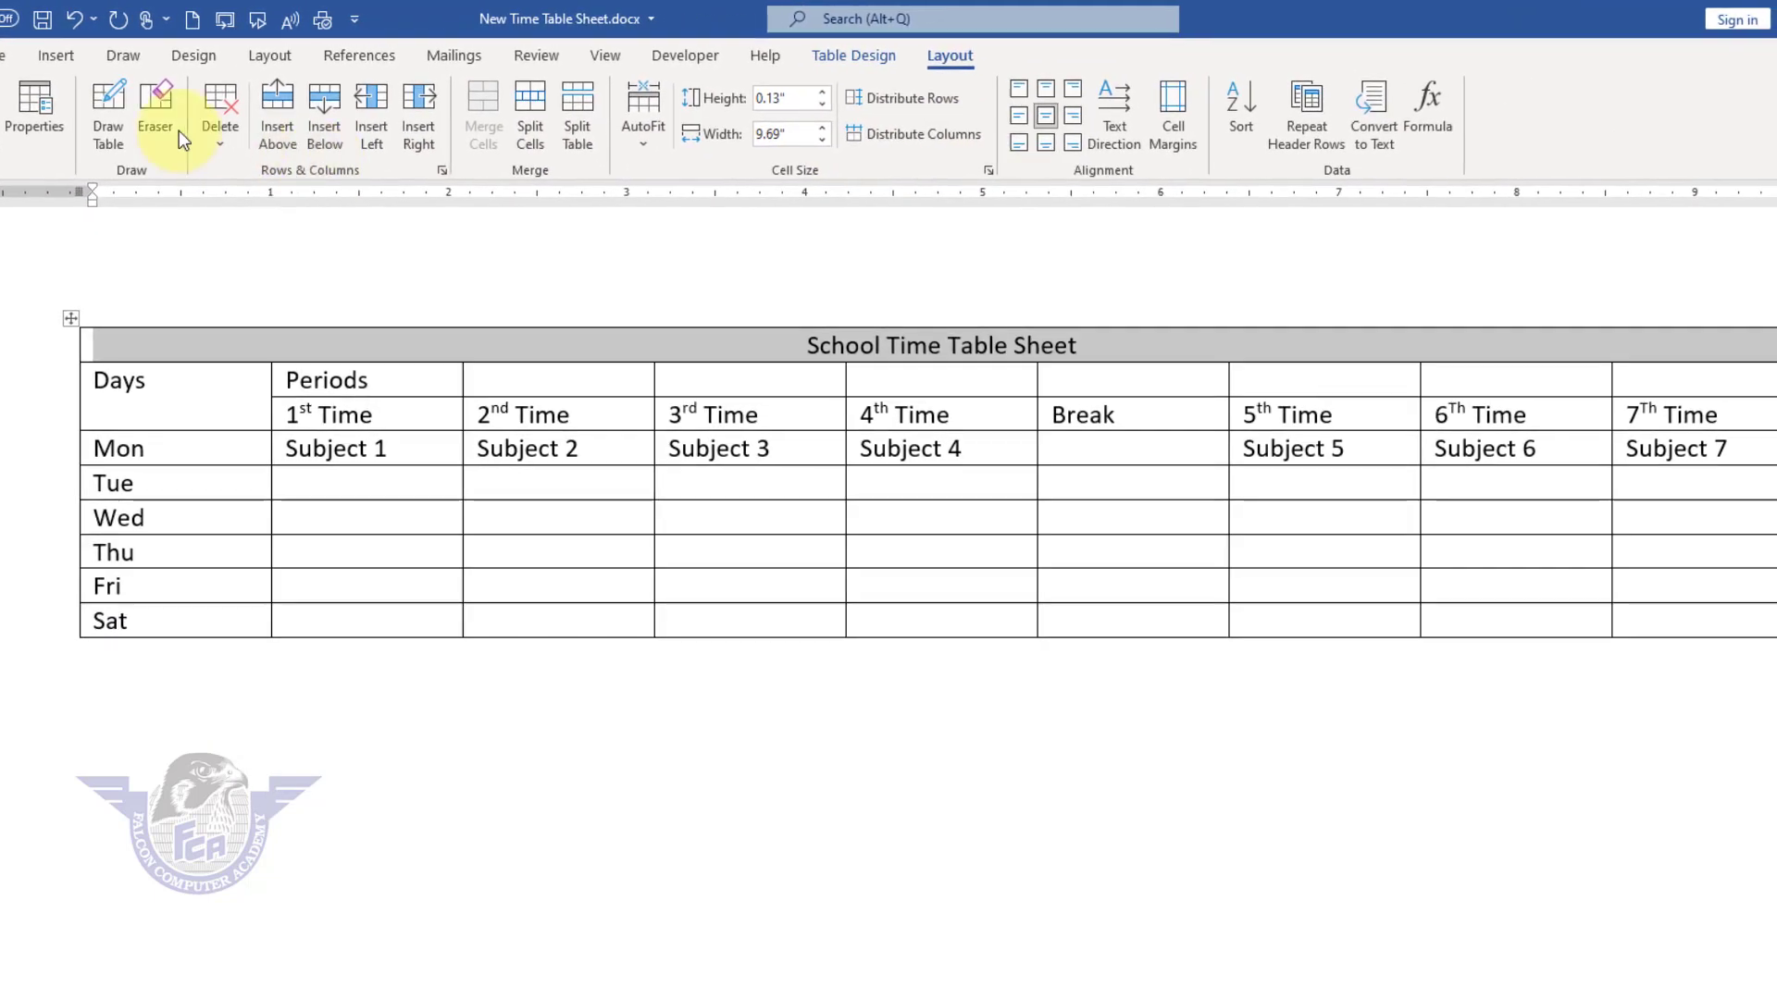
Step: Set the font size of the School Time Table Sheet title to 26
{"action": "left_click", "coordinate": [4, 57]}
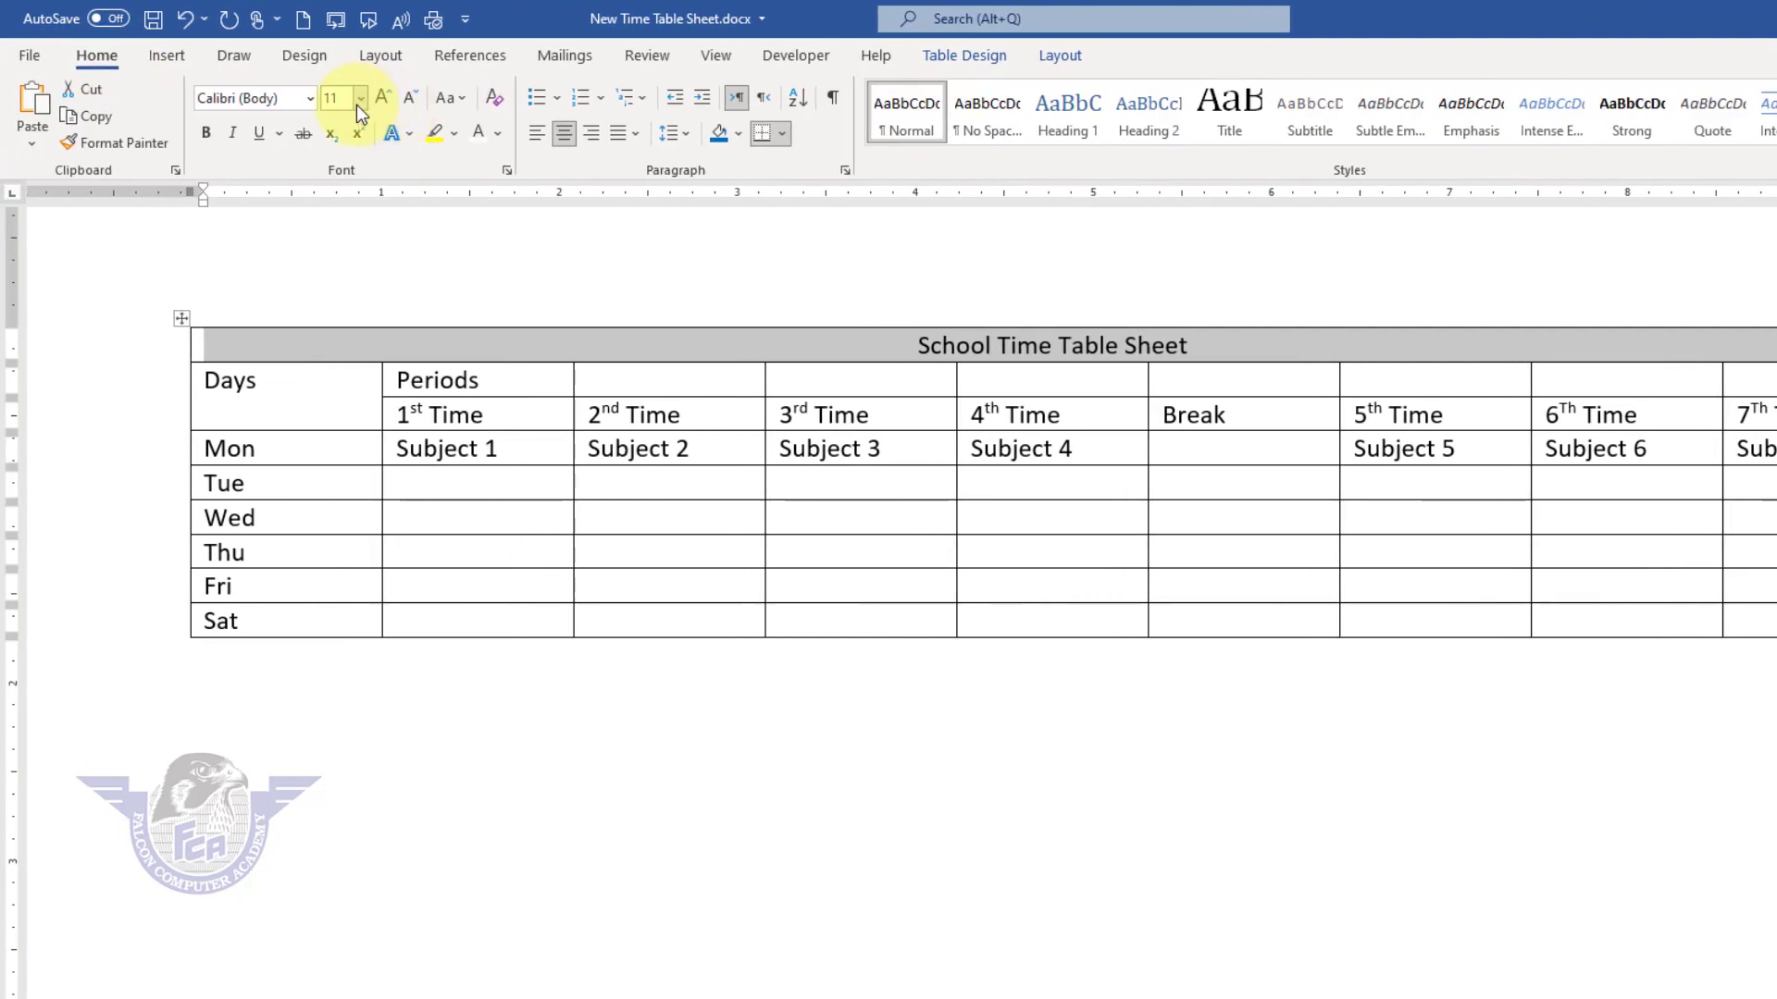
{"action": "left_click", "coordinate": [360, 98]}
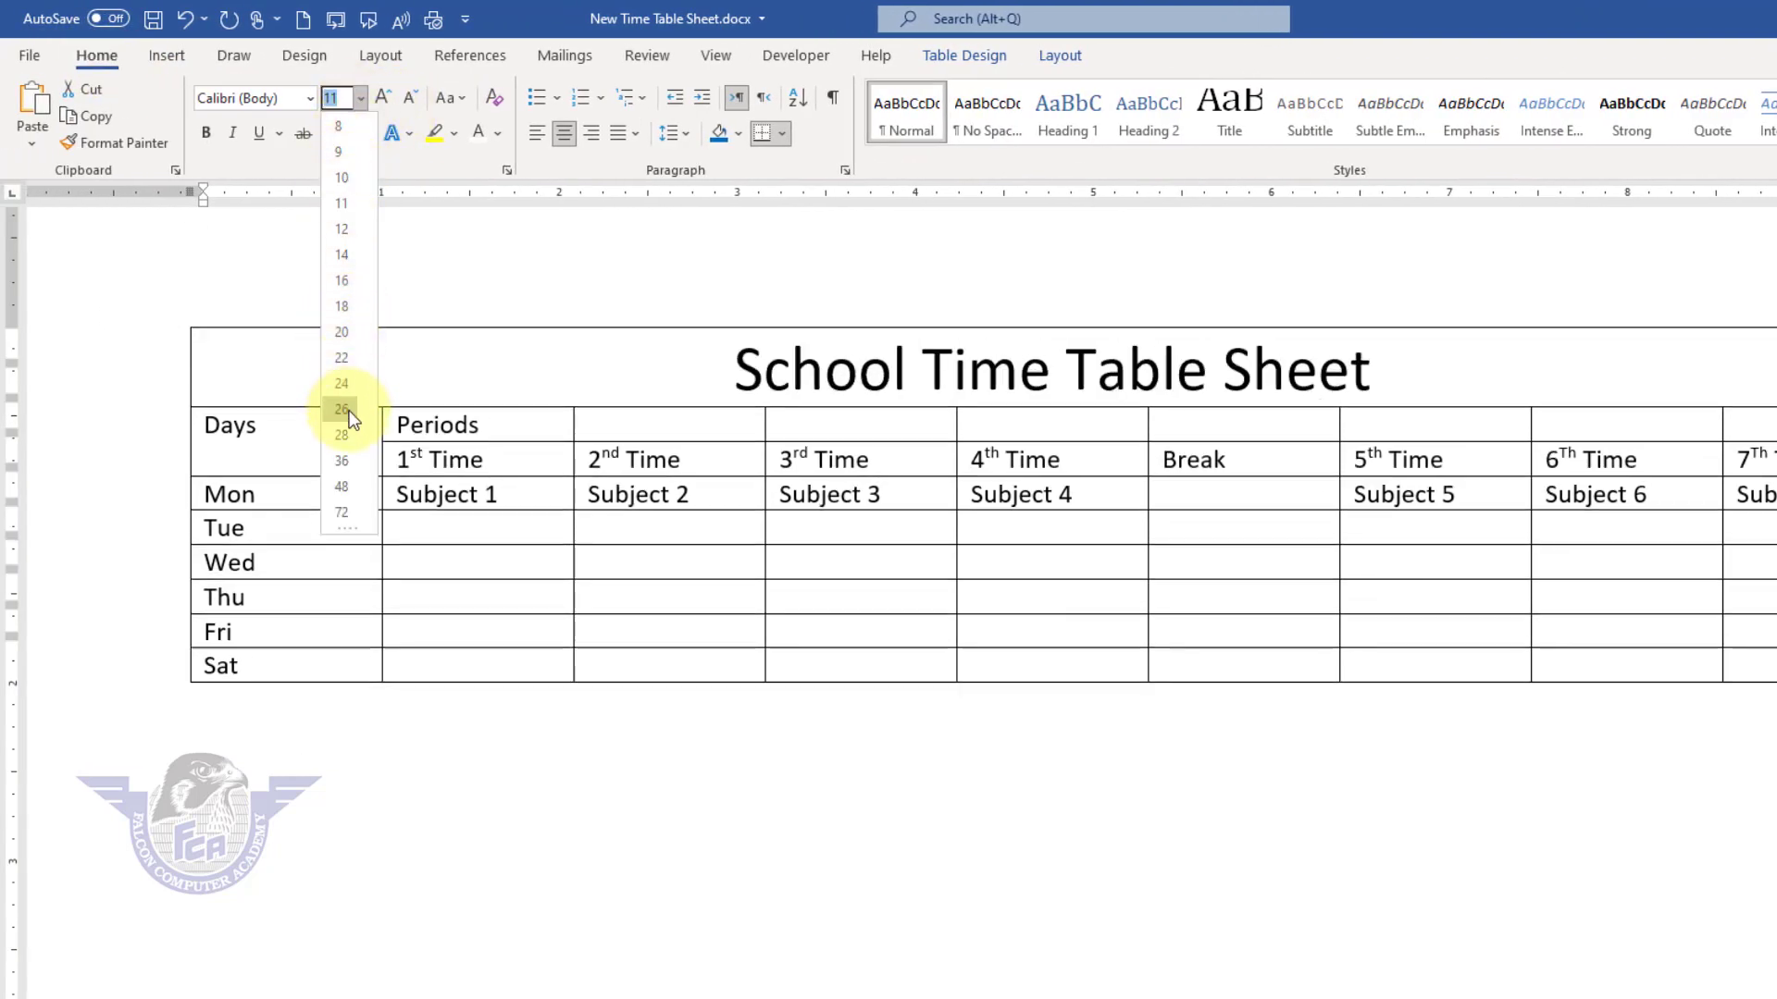
{"action": "left_click", "coordinate": [344, 409]}
Step: Merge the Periods row cells from 1st Time through 7Th Time and center Periods both horizontally and vertically
{"action": "left_click", "coordinate": [488, 425]}
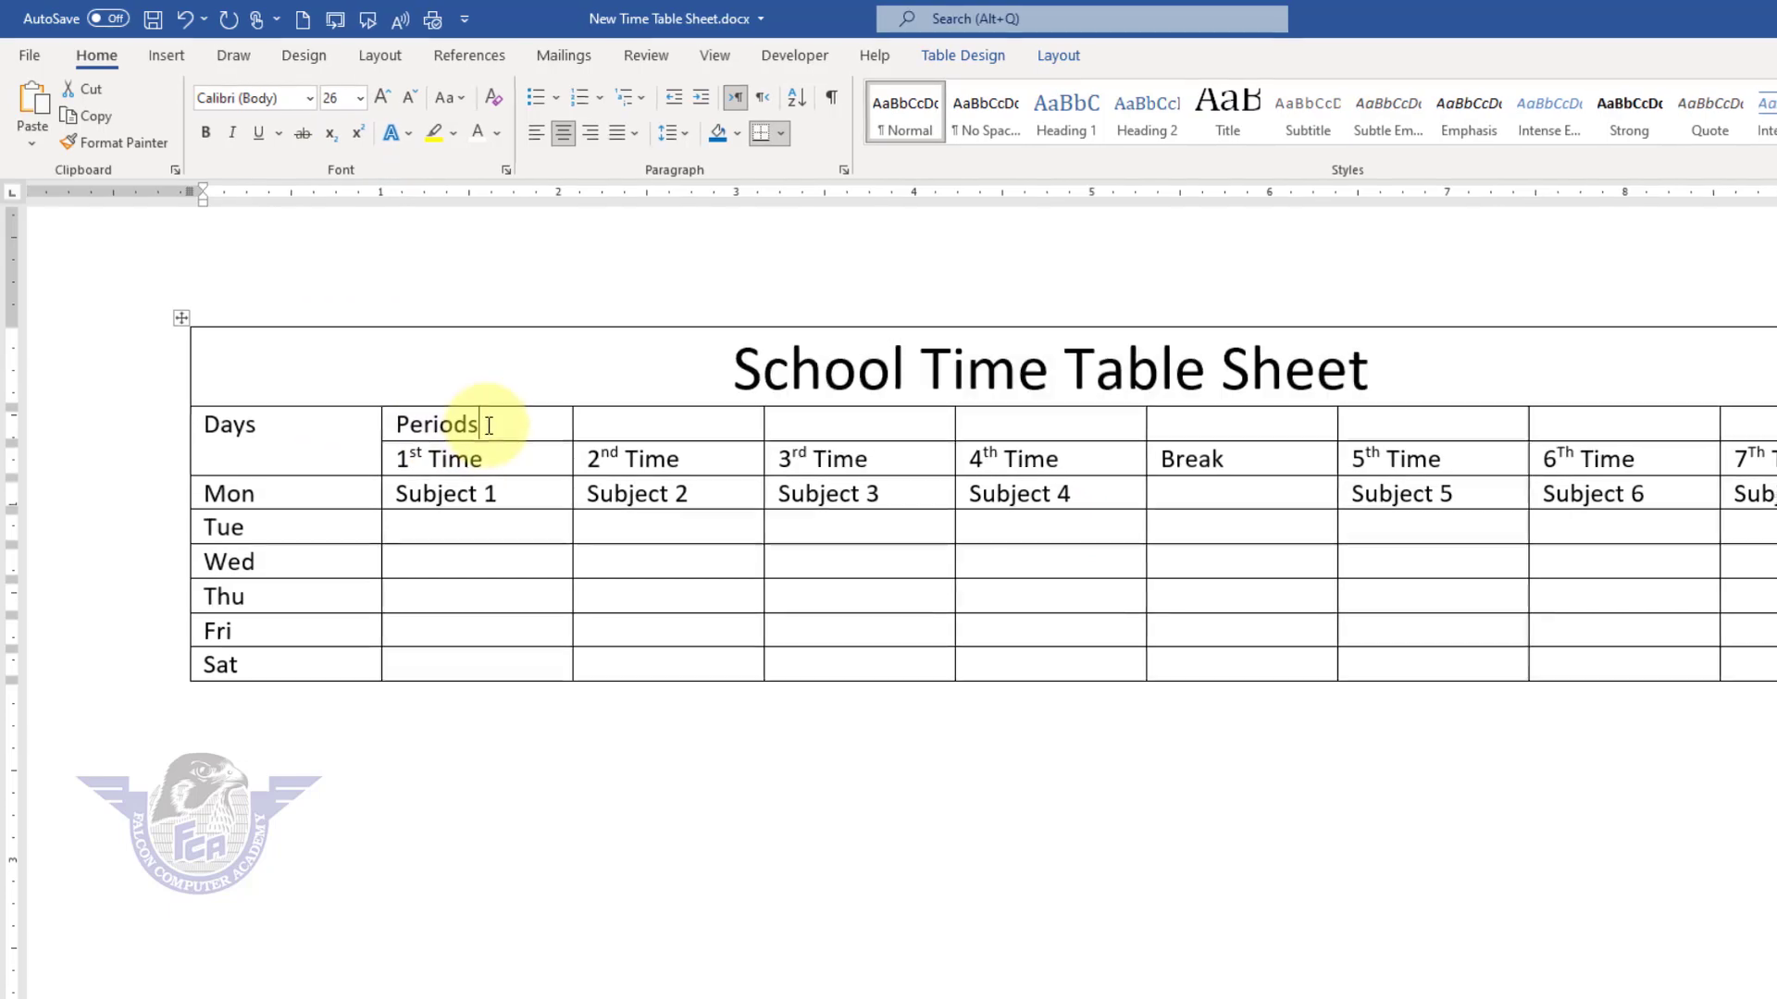
{"action": "left_click_drag", "start_coordinate": [489, 426], "coordinate": [1753, 429]}
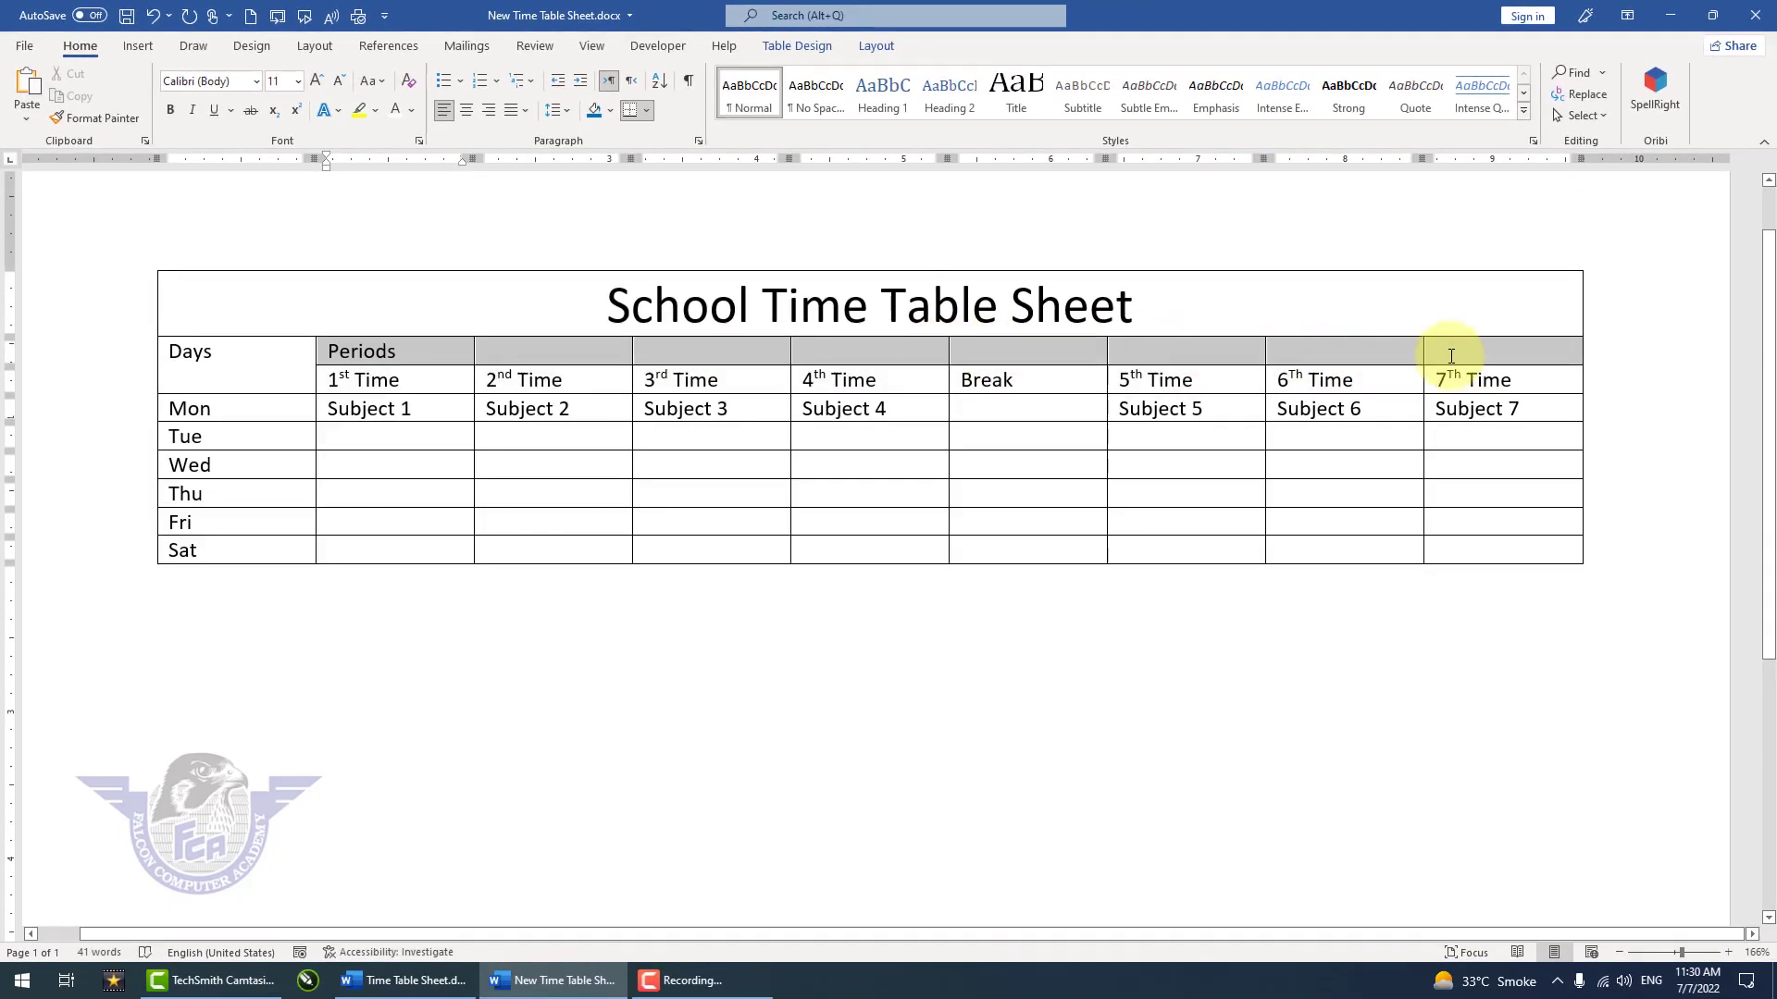
{"action": "left_click", "coordinate": [876, 46]}
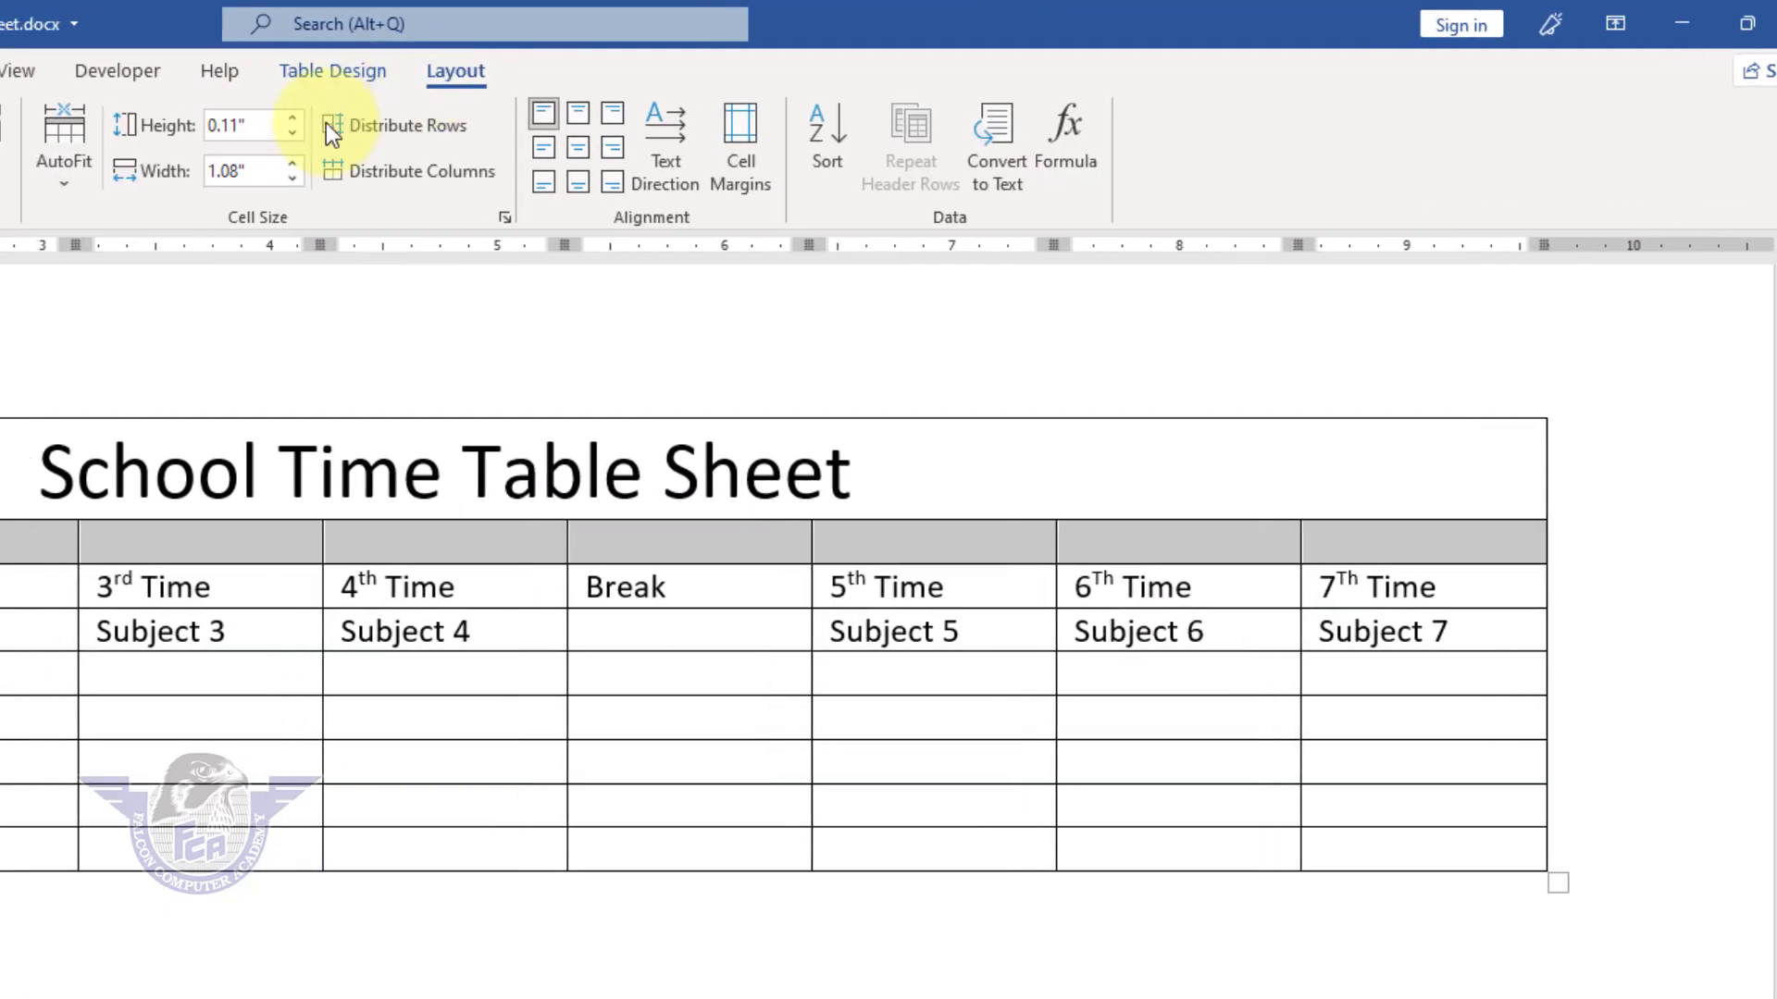
{"action": "left_click", "coordinate": [657, 162]}
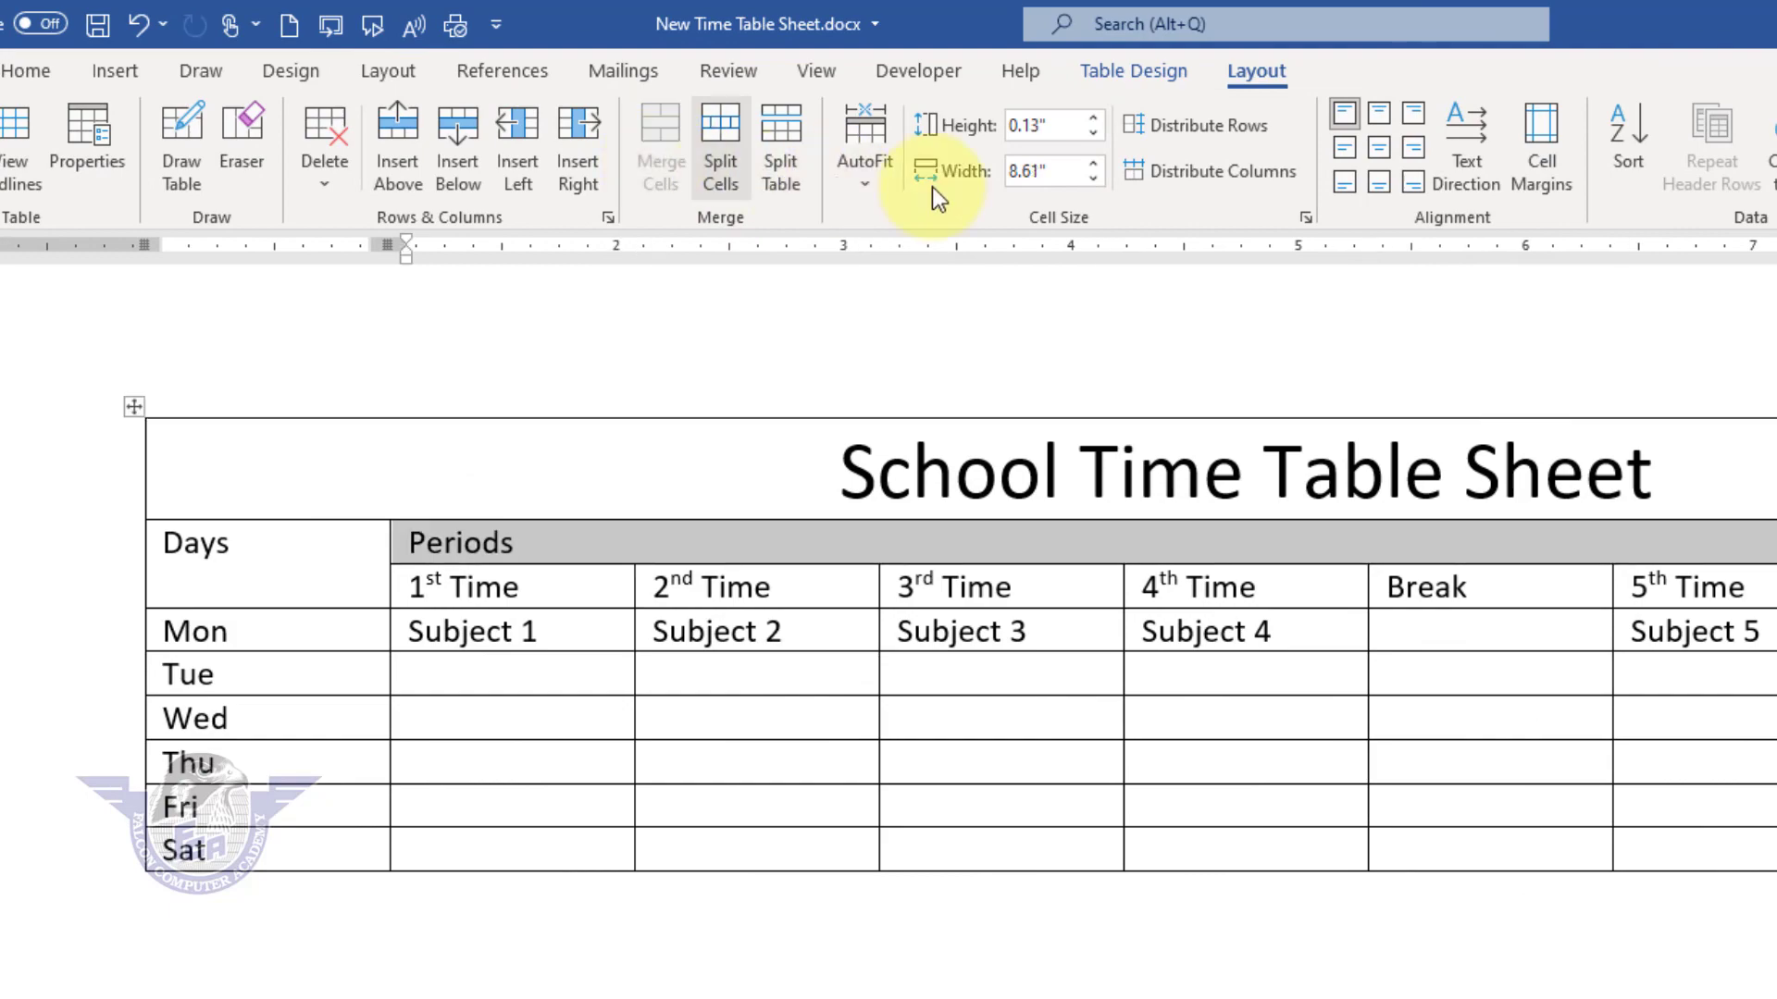
{"action": "left_click", "coordinate": [1390, 146]}
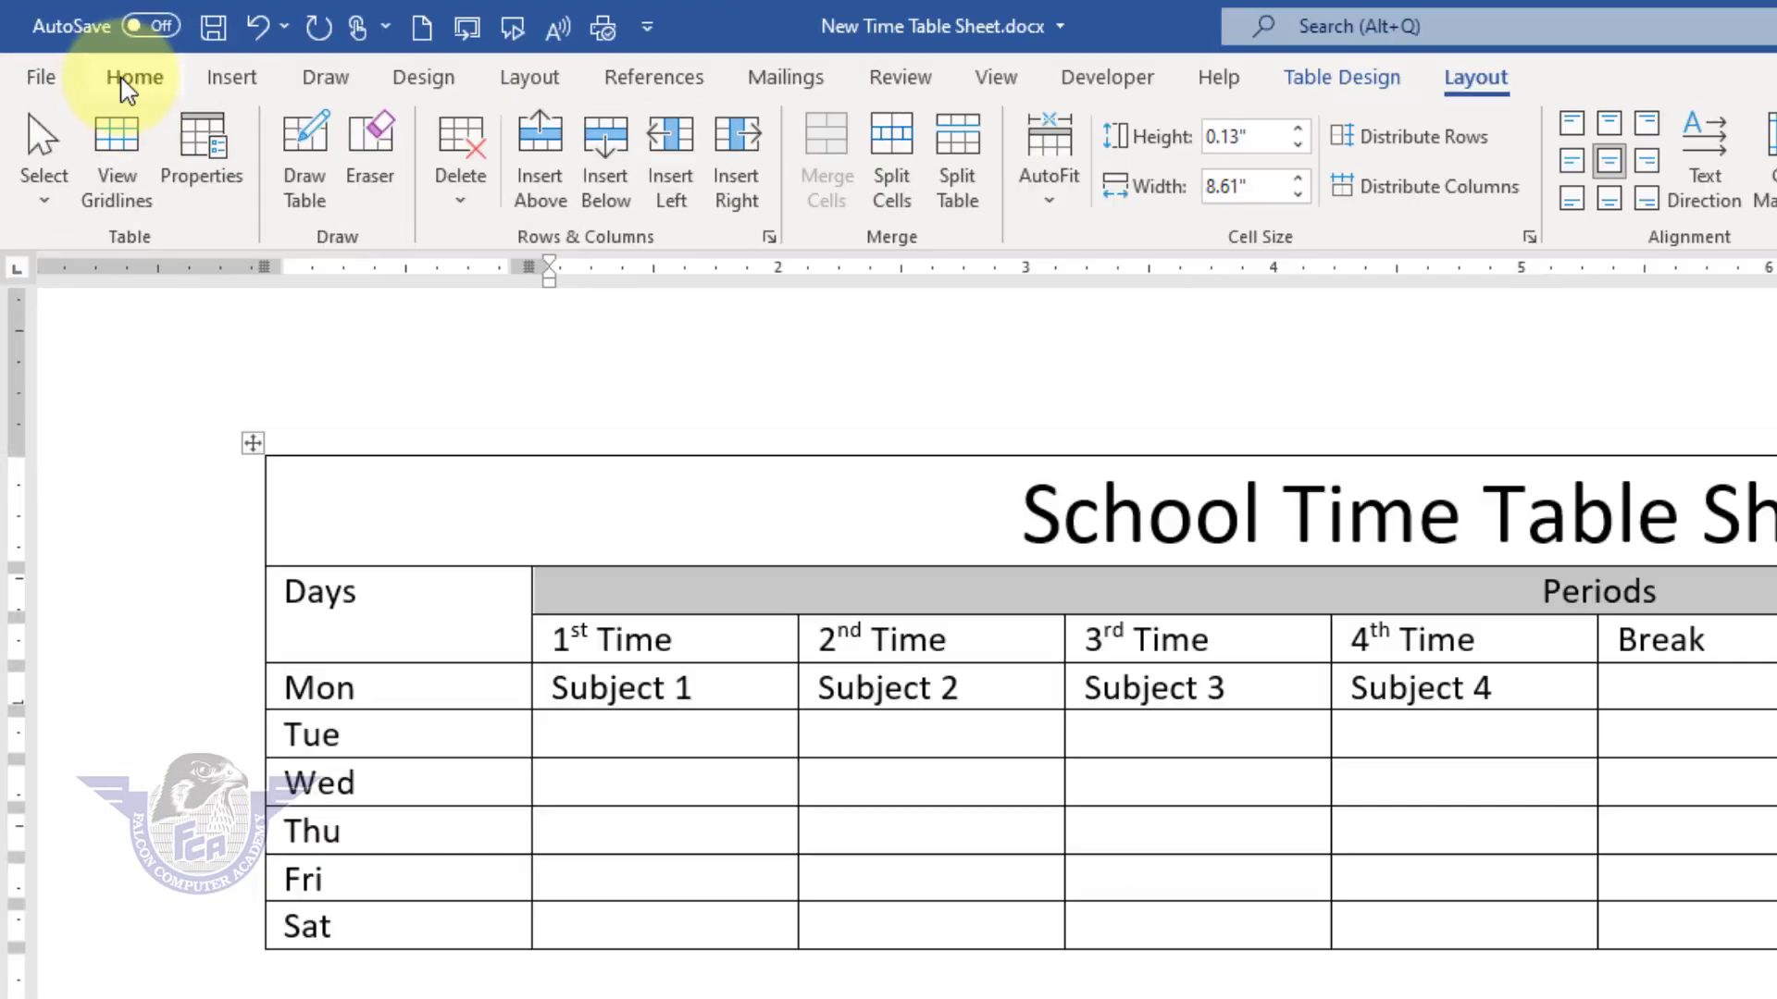
Step: Set the Periods heading to font size 20 and make it bold
{"action": "left_click", "coordinate": [123, 81]}
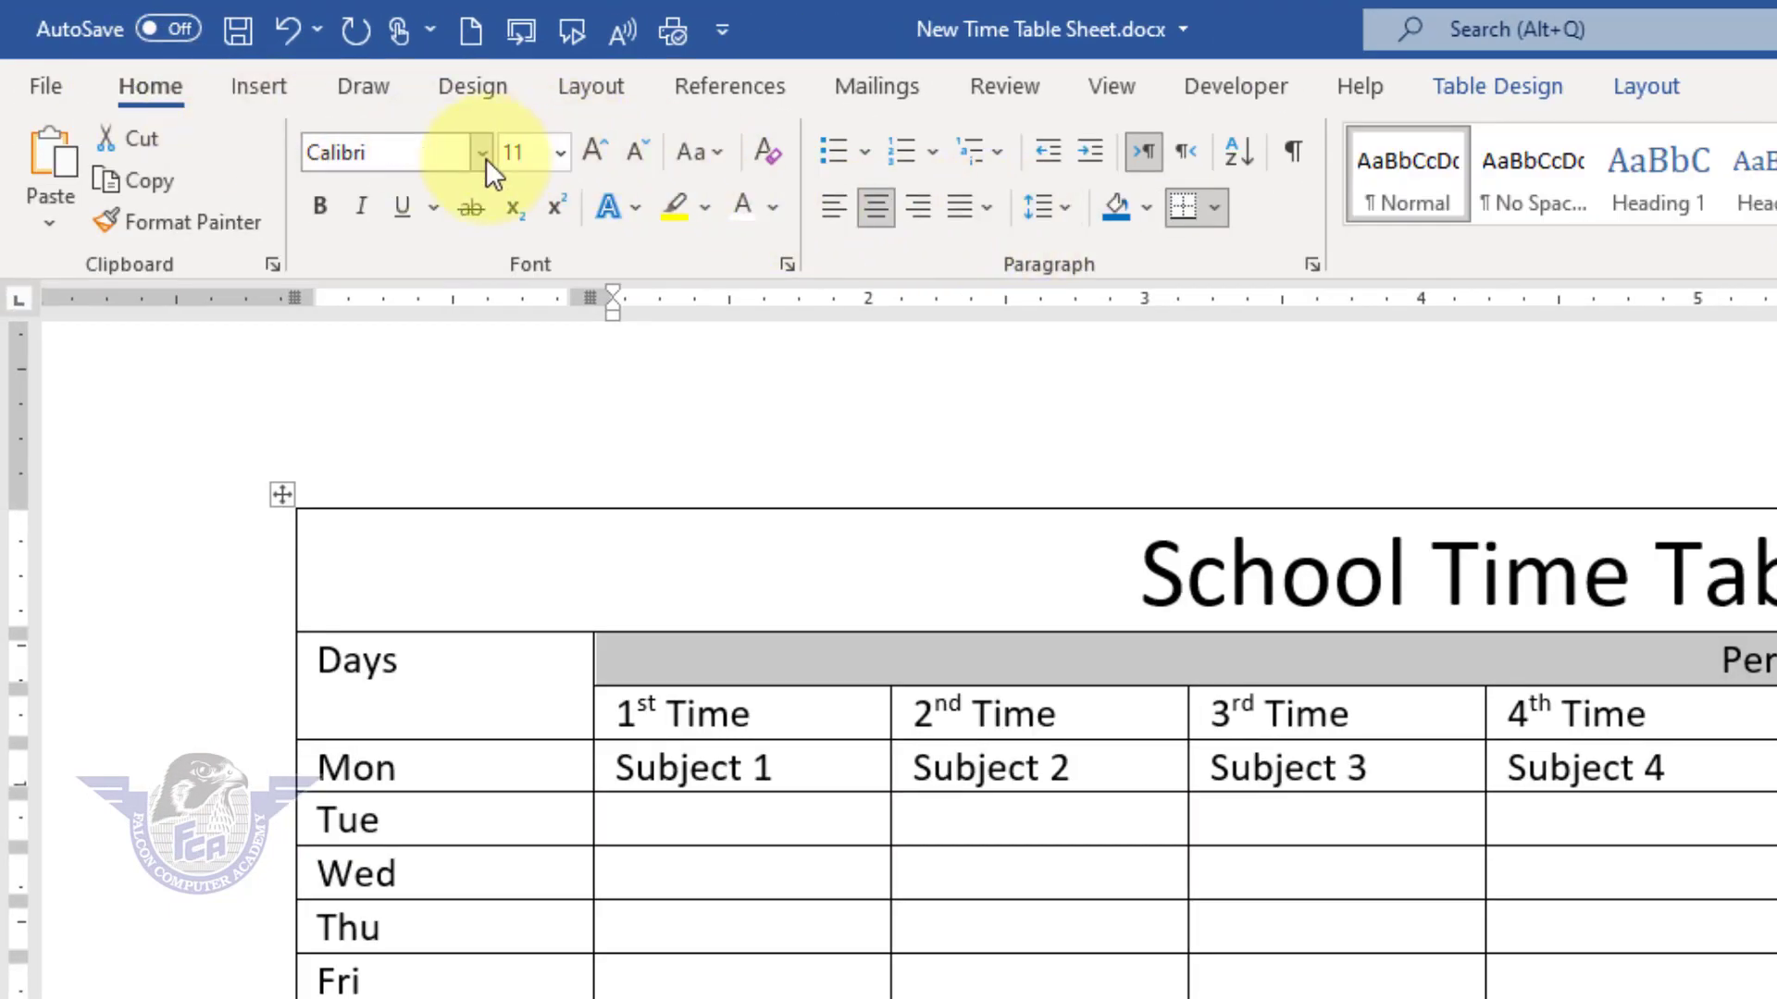
{"action": "left_click", "coordinate": [486, 157]}
{"action": "left_click", "coordinate": [486, 158]}
{"action": "left_click", "coordinate": [559, 155]}
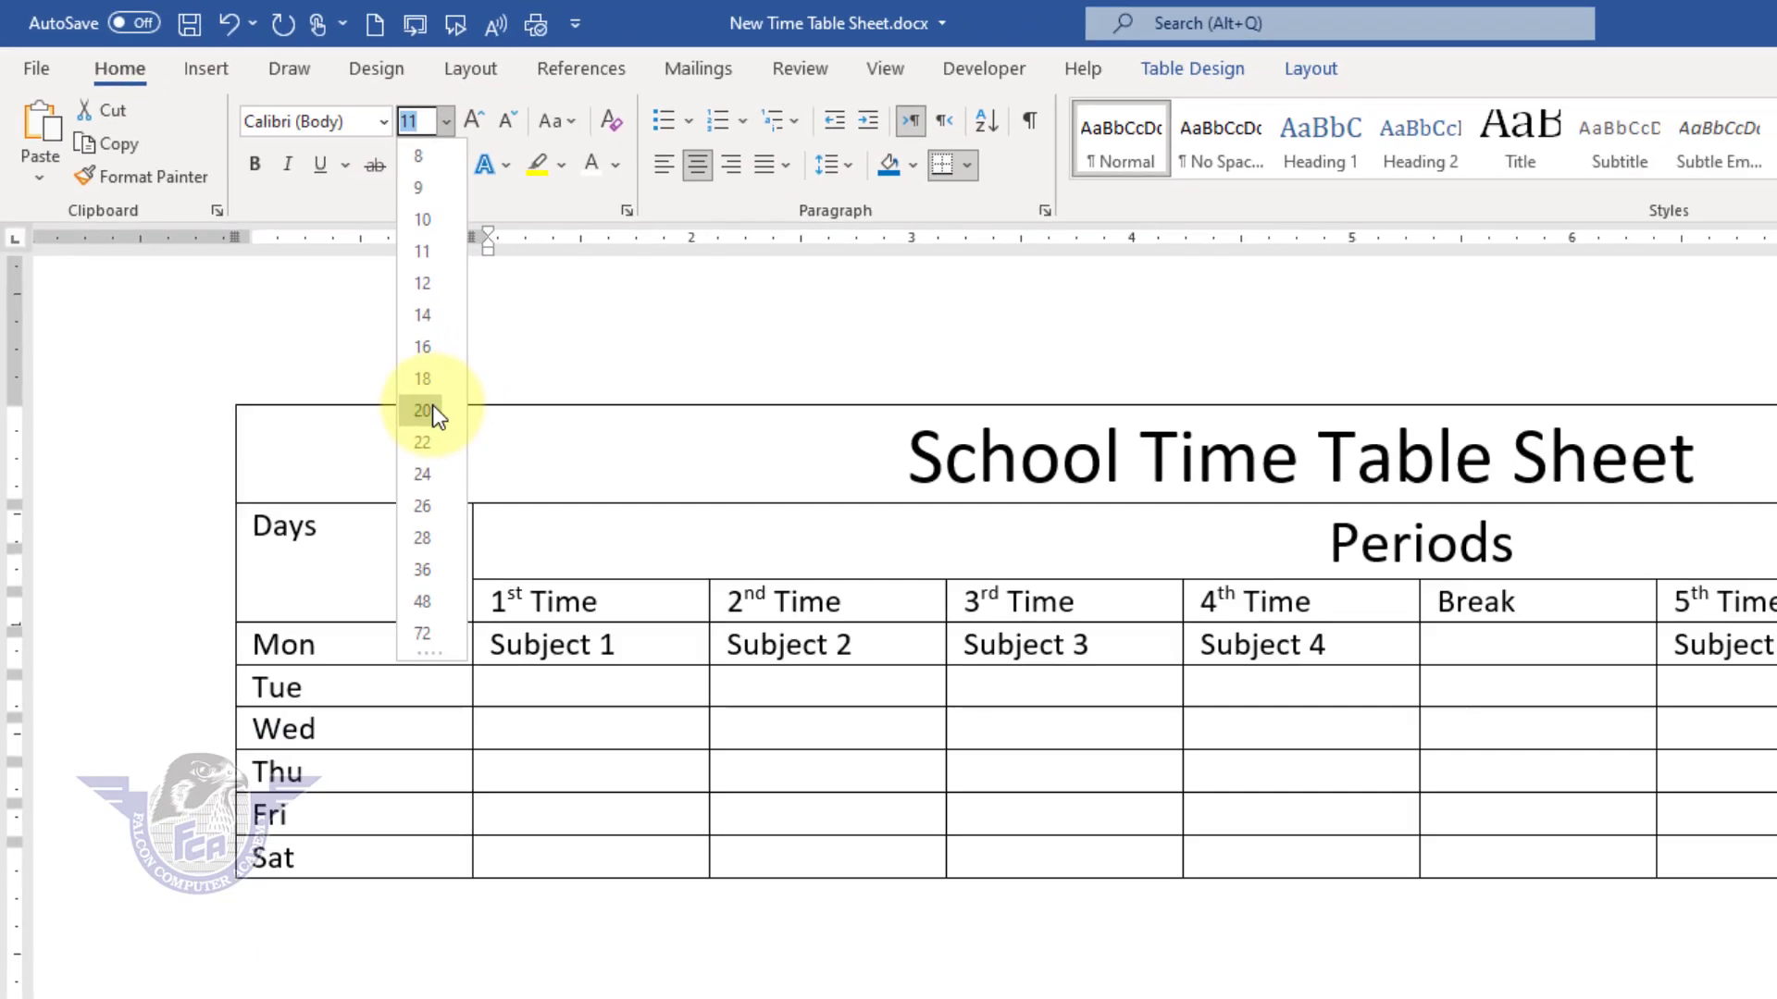
{"action": "left_click", "coordinate": [533, 515]}
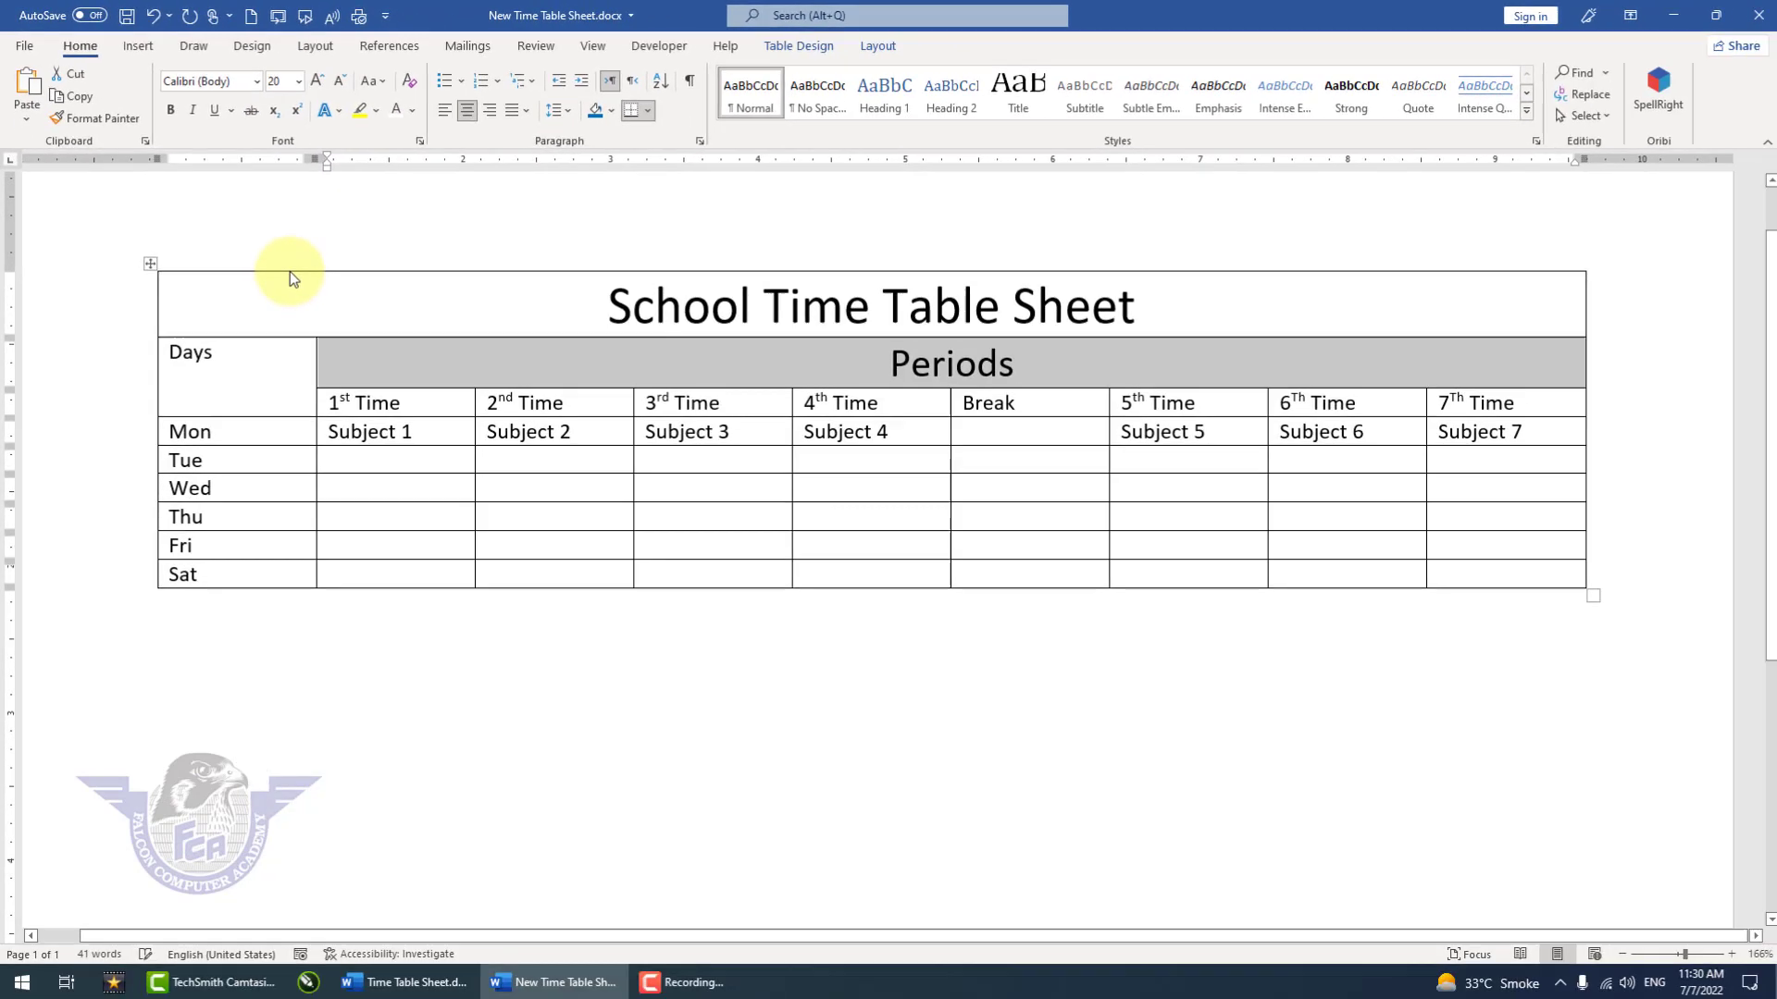
{"action": "left_click", "coordinate": [172, 109]}
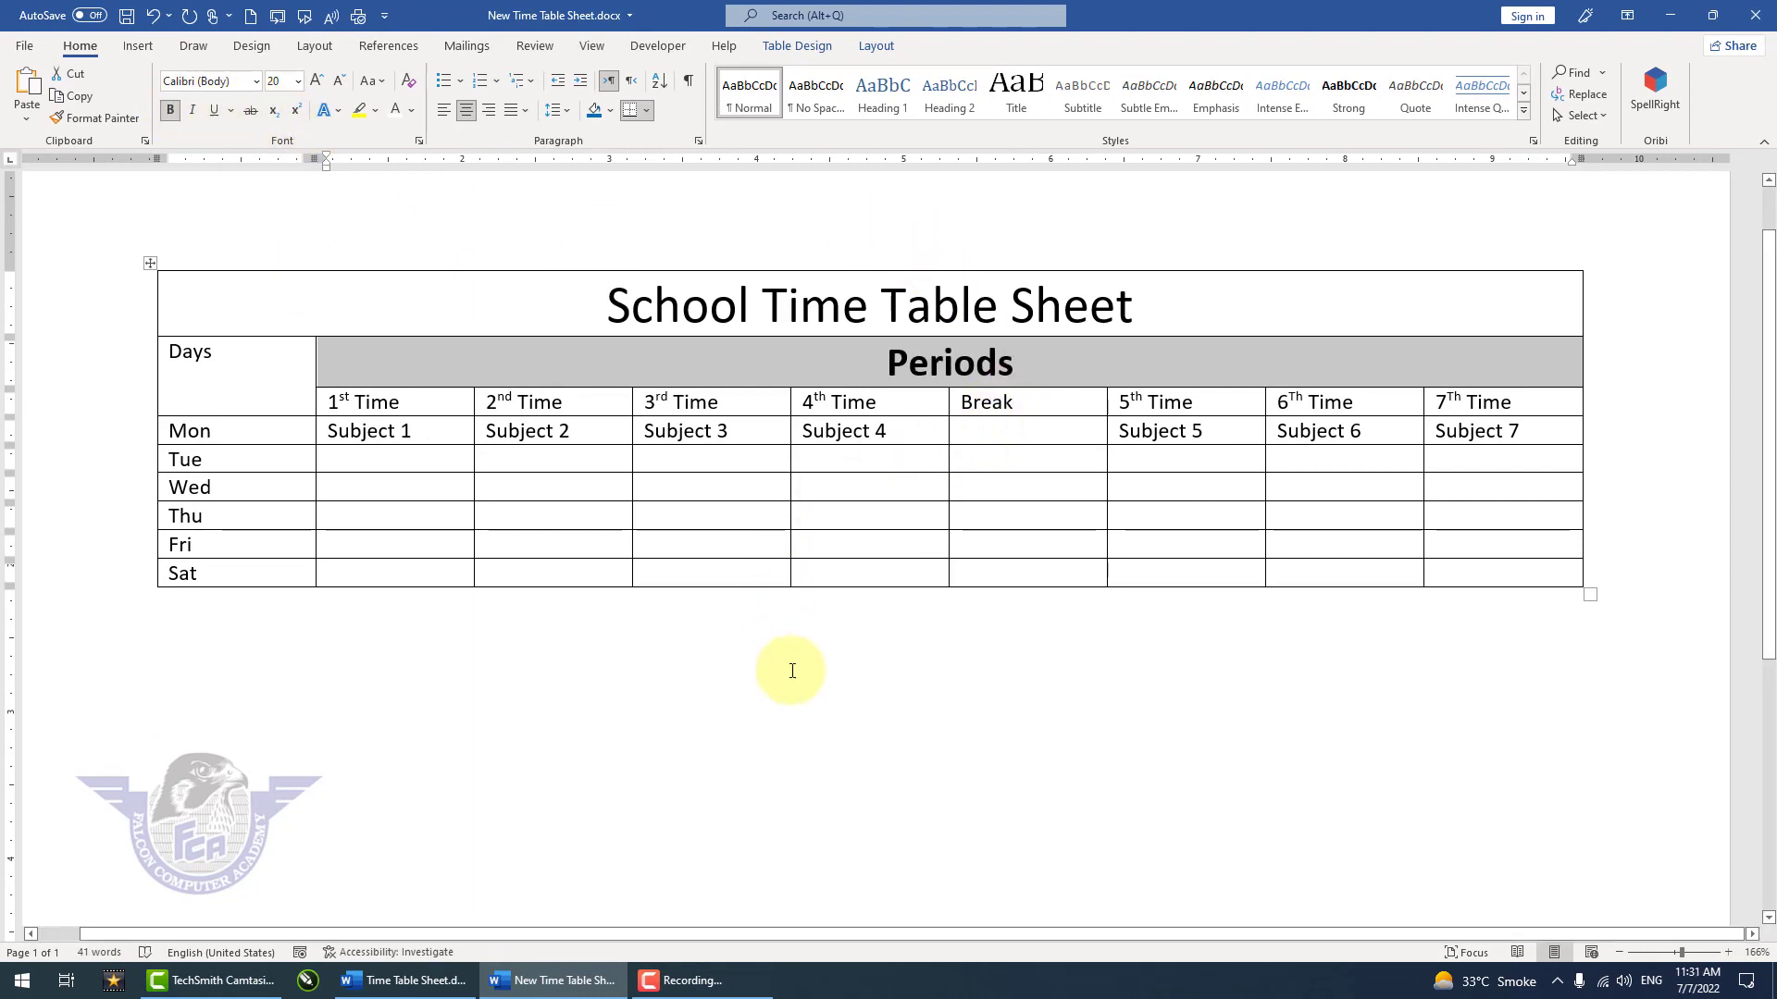
Step: Merge the Break cell with the empty cells below it down to the Sat row and center Break both ways
{"action": "left_click", "coordinate": [1062, 400]}
{"action": "left_click_drag", "start_coordinate": [1062, 400], "coordinate": [1051, 565]}
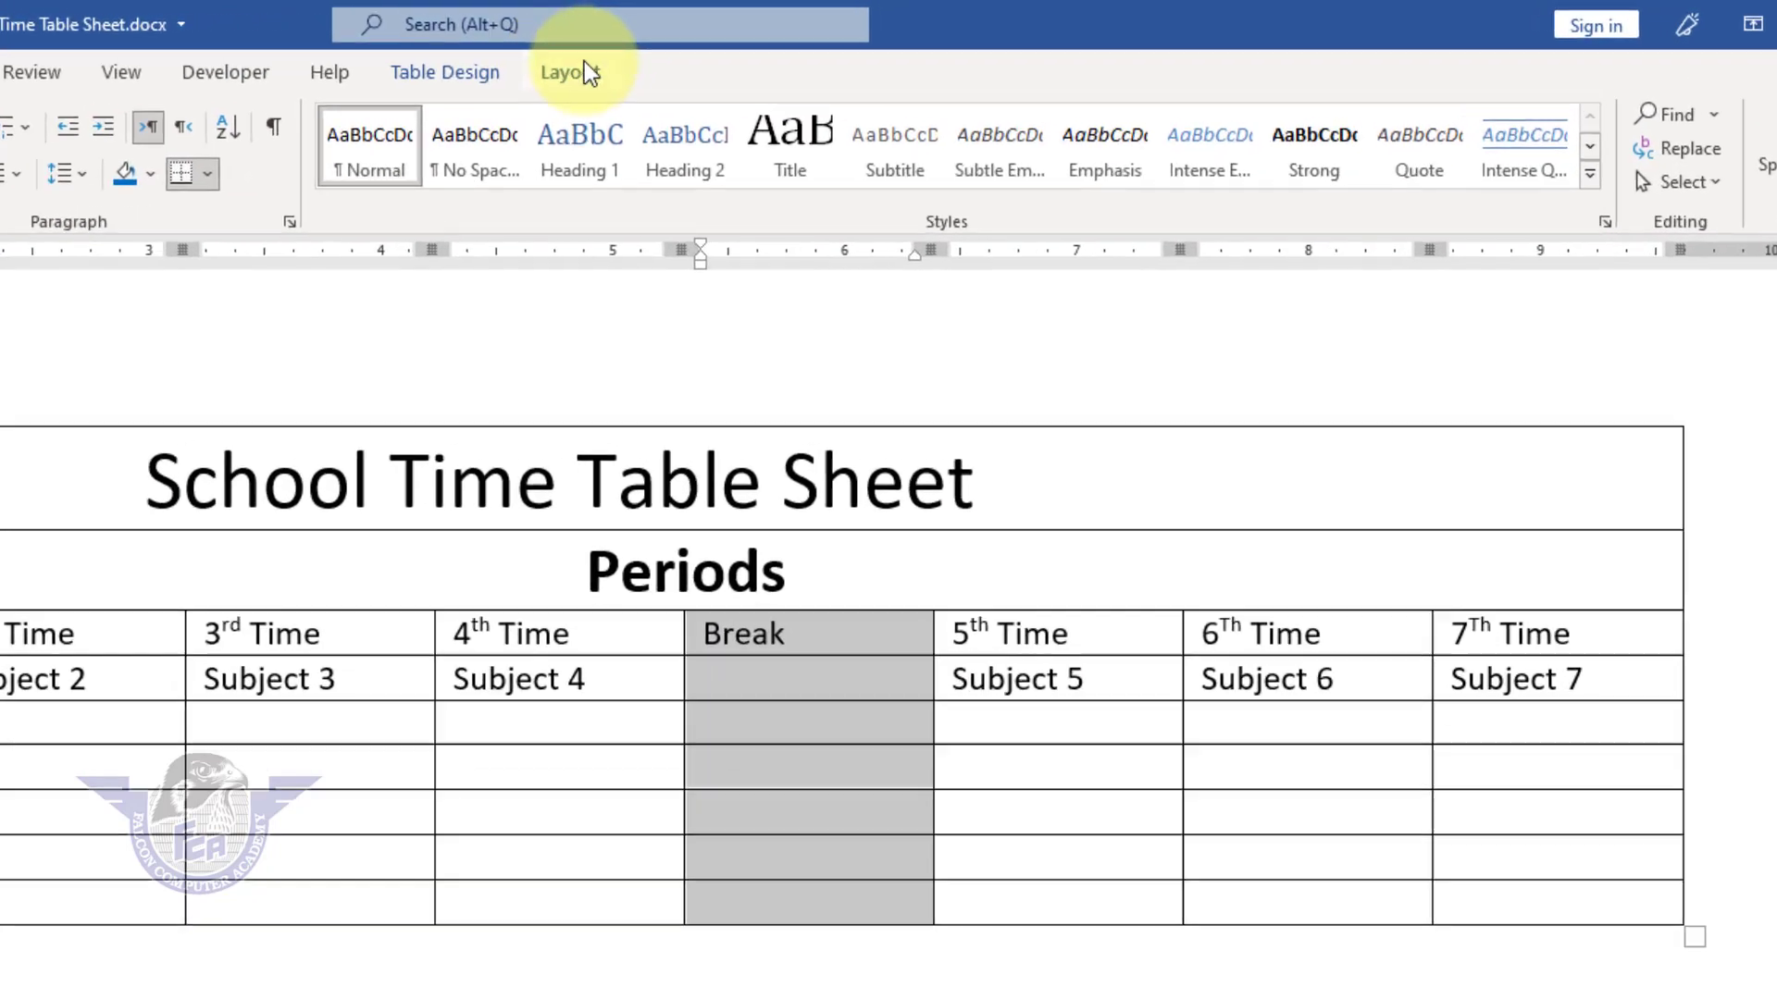
{"action": "left_click", "coordinate": [836, 49]}
{"action": "left_click", "coordinate": [441, 189]}
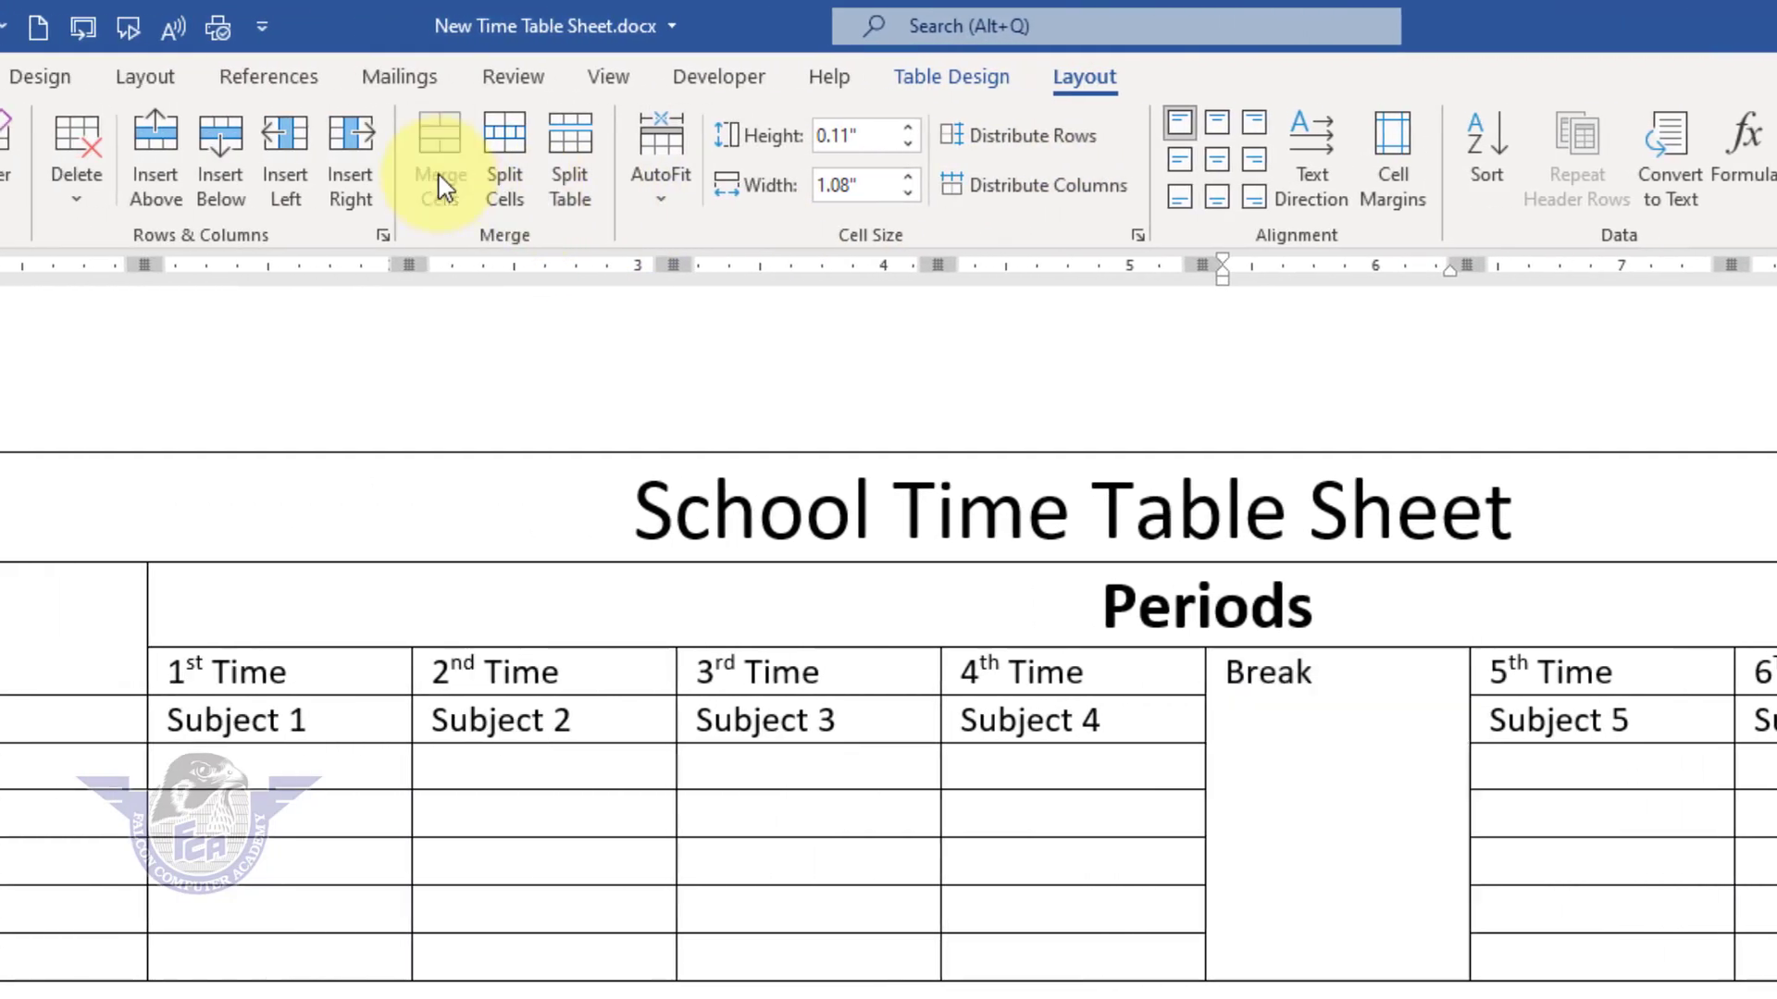
{"action": "left_click", "coordinate": [1218, 160]}
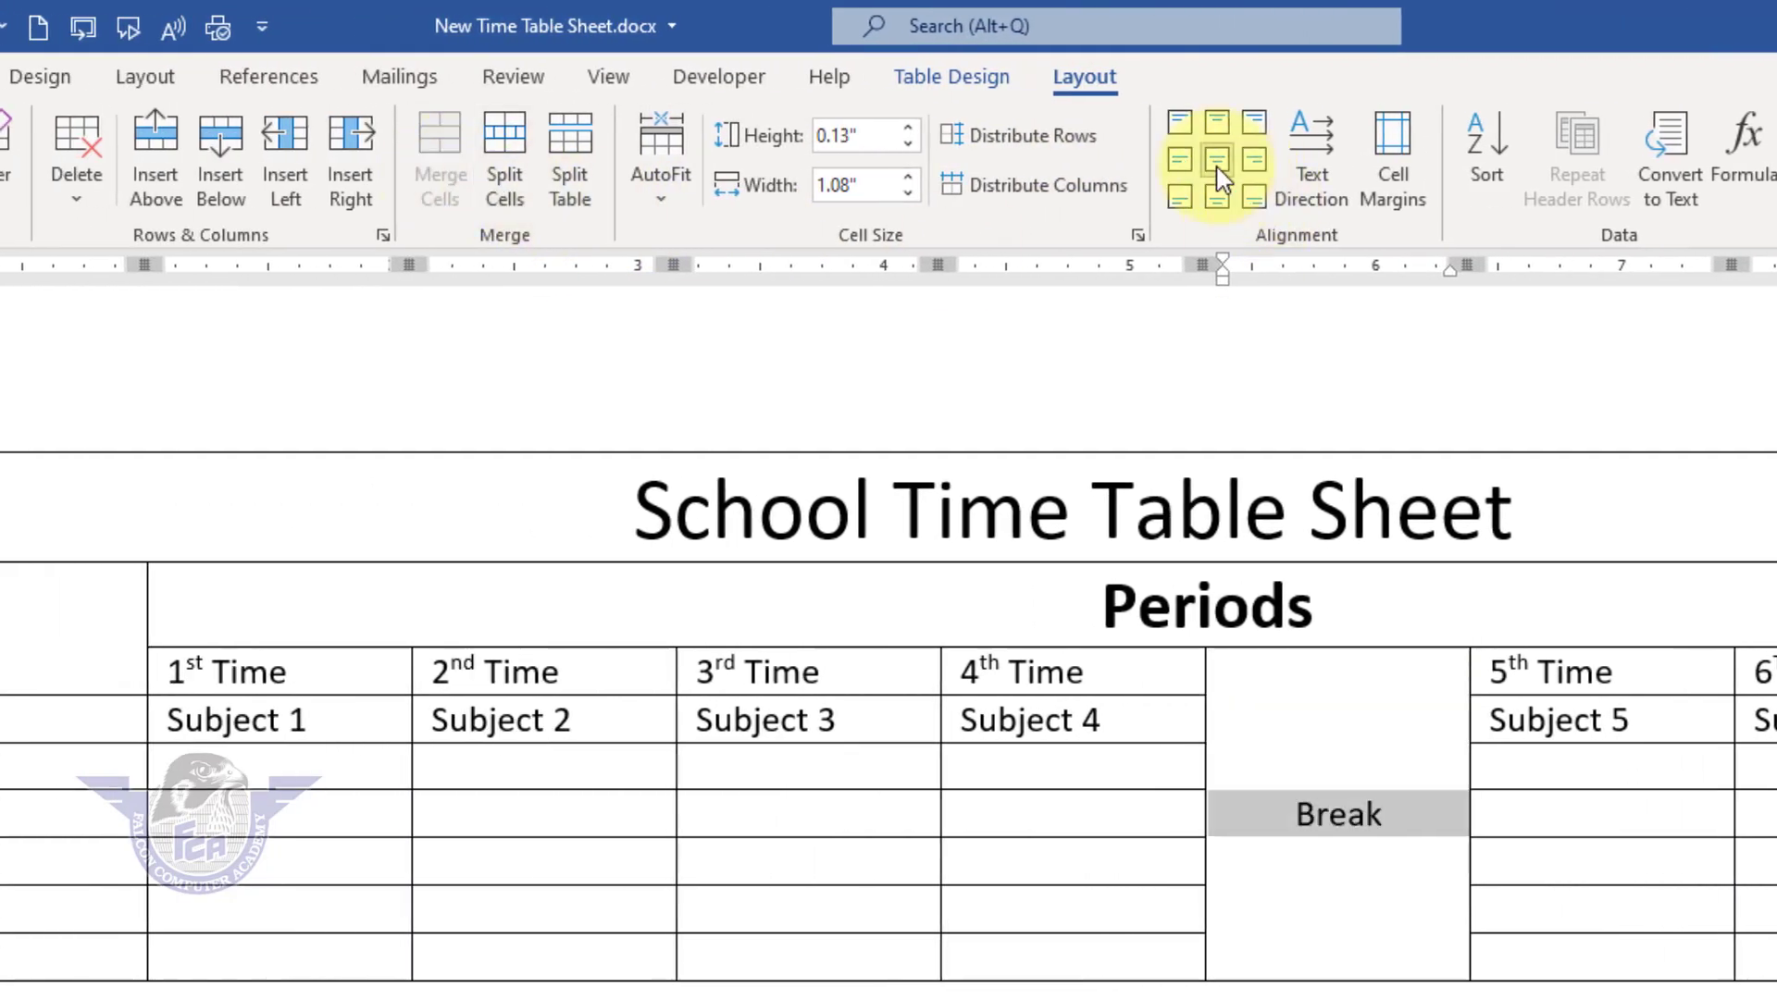
Step: Rotate the Break text to run vertically from top to bottom and make it bold
{"action": "left_click", "coordinate": [1331, 176]}
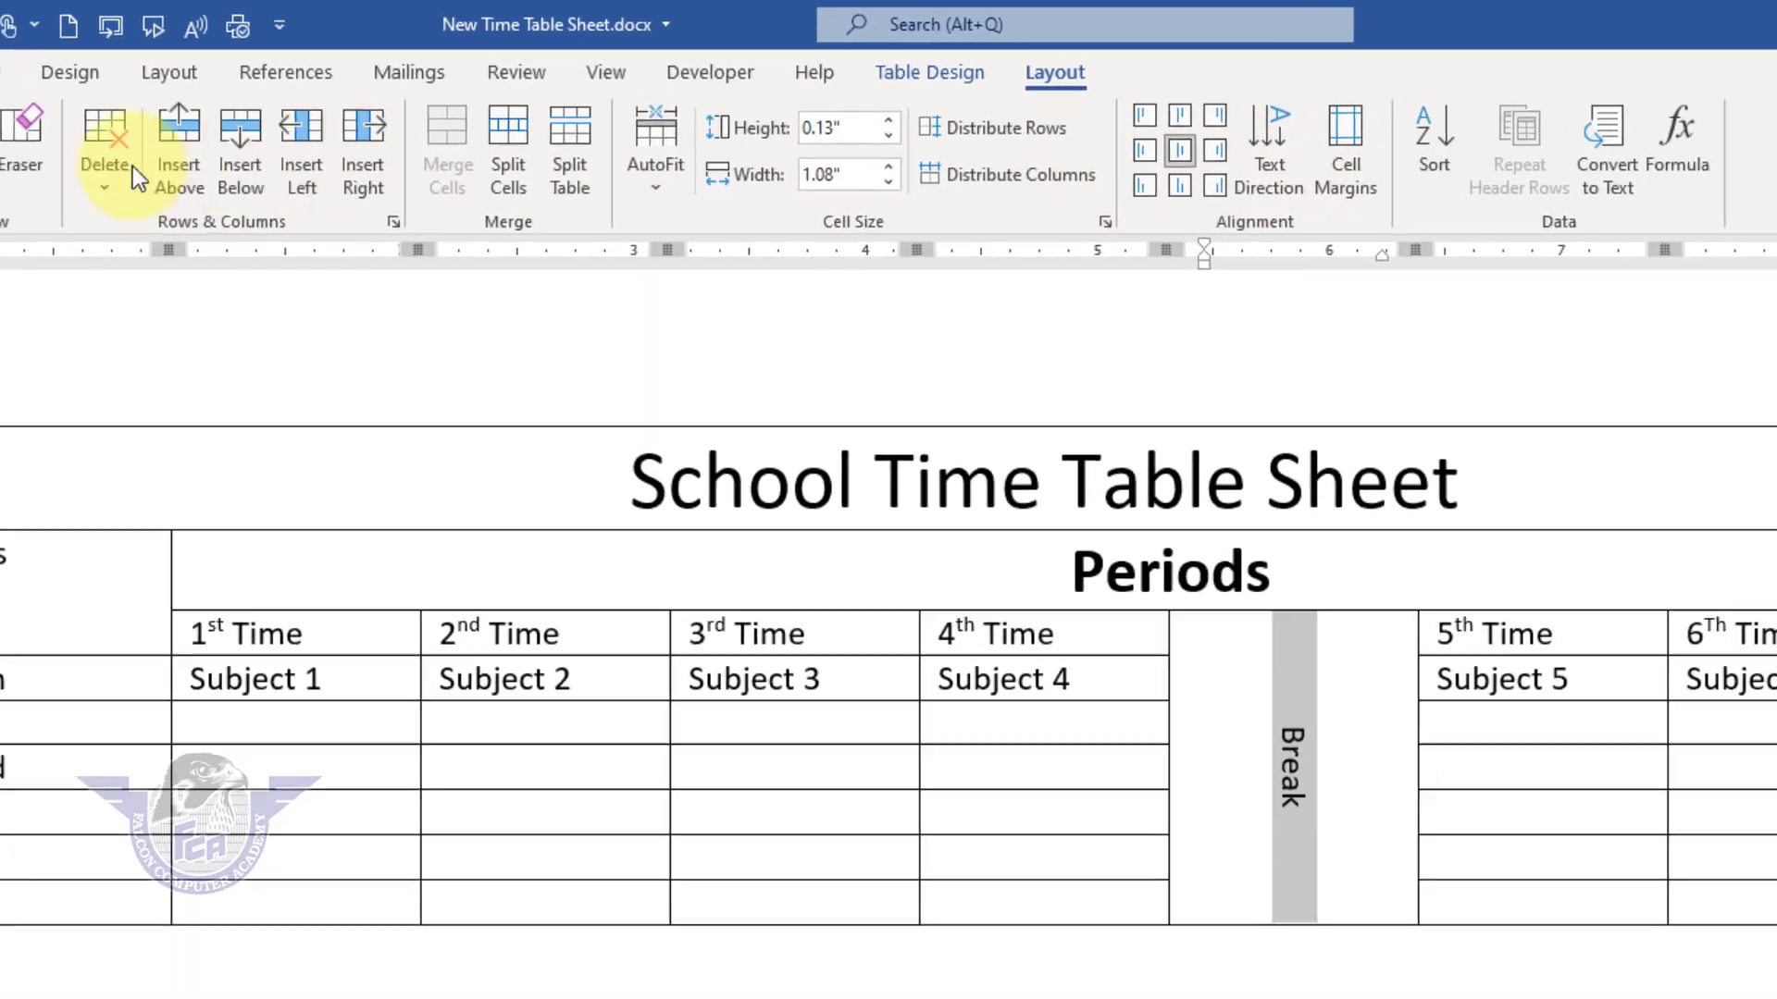
{"action": "left_click", "coordinate": [61, 55]}
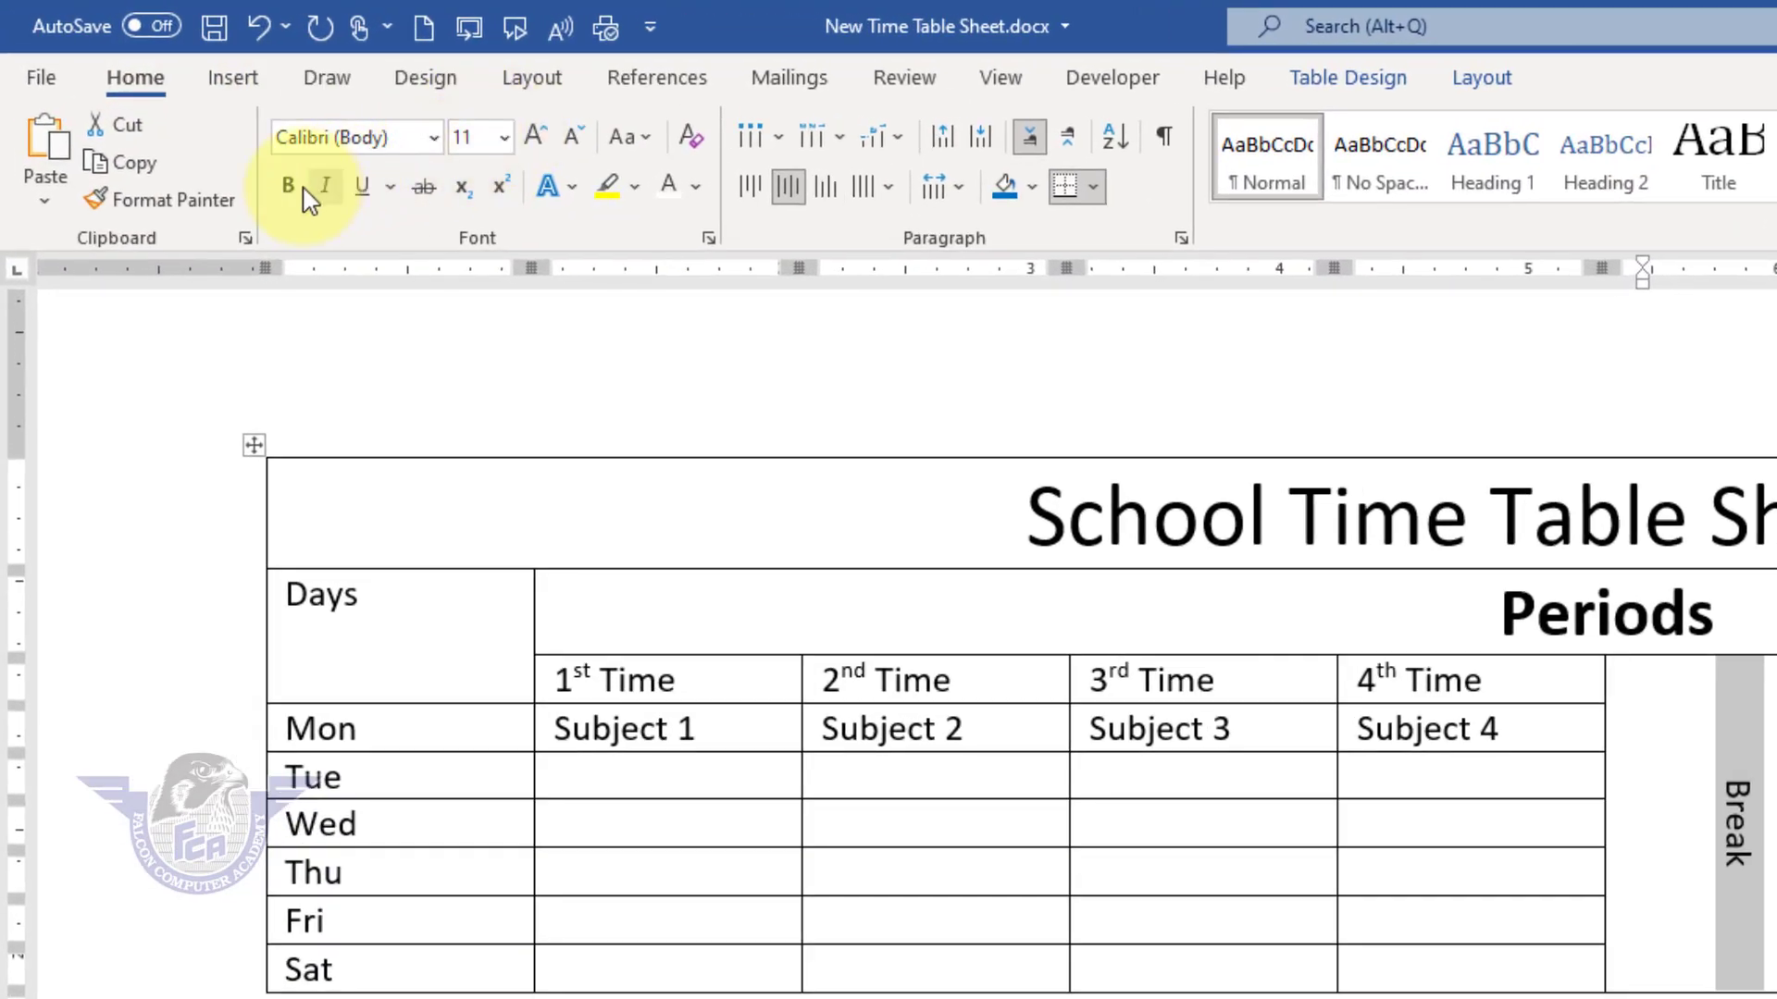
{"action": "left_click", "coordinate": [143, 117]}
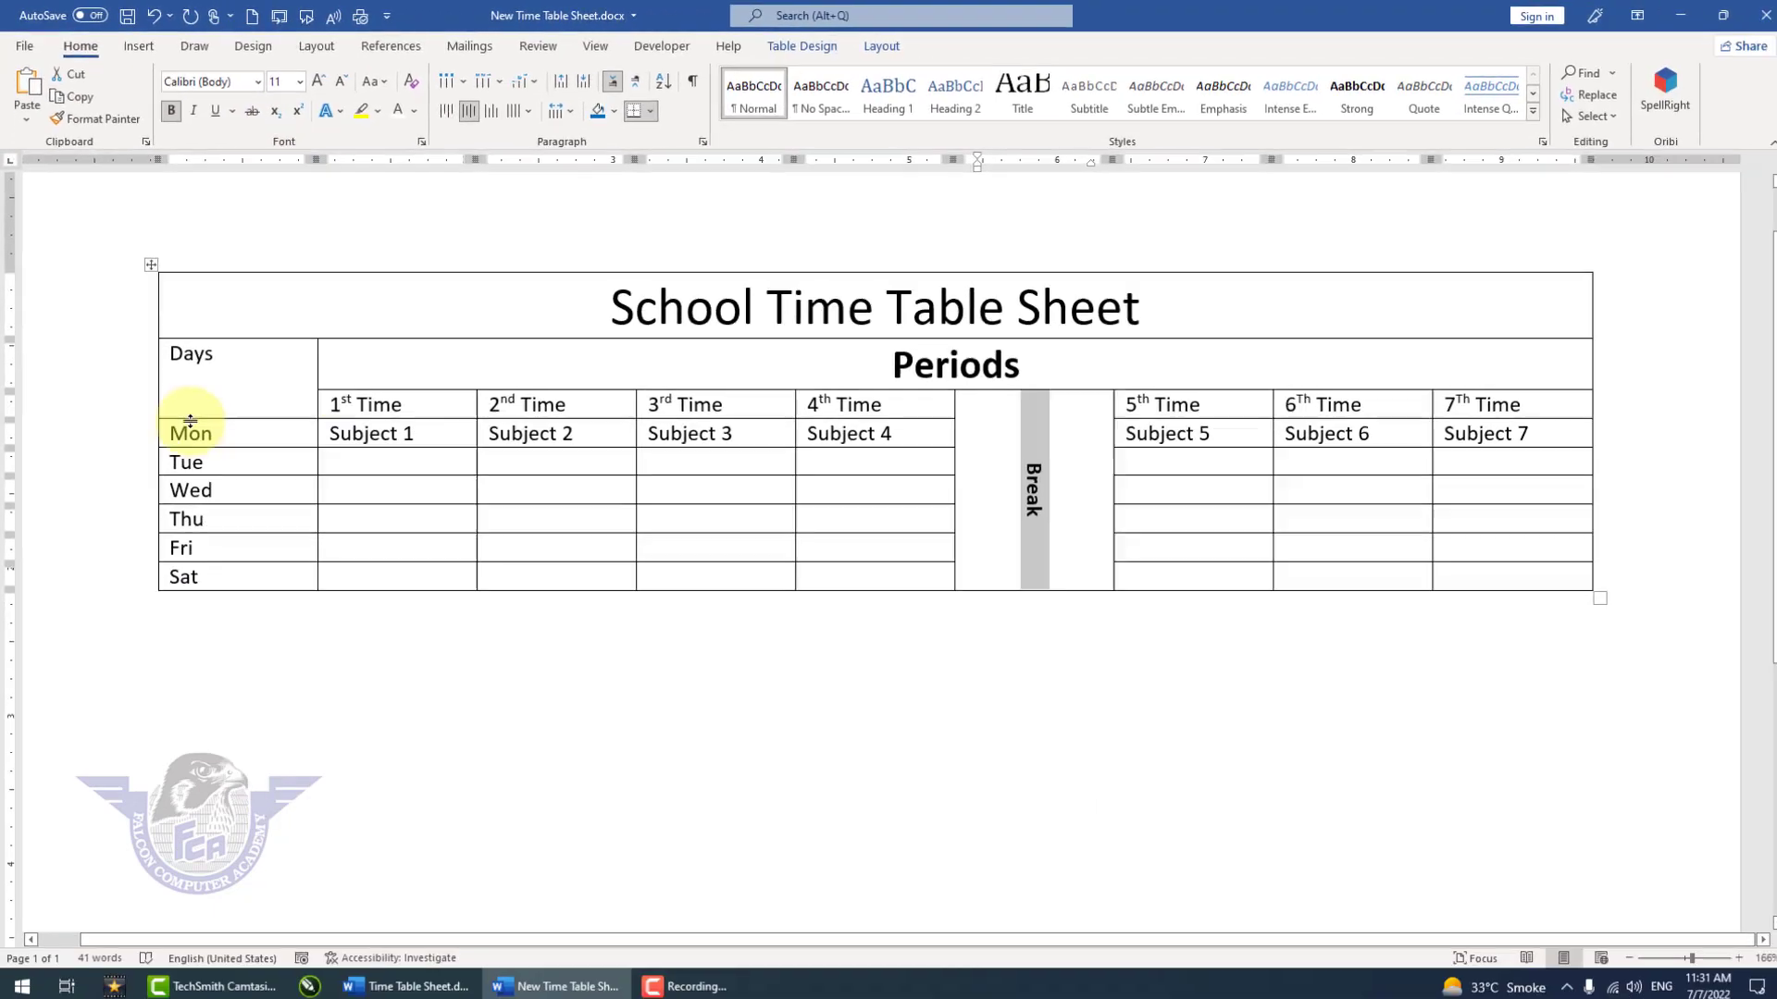
Step: Center the Days heading horizontally and vertically in its cell and make it bold
{"action": "left_click", "coordinate": [217, 381]}
{"action": "left_click_drag", "start_coordinate": [221, 378], "coordinate": [271, 368]}
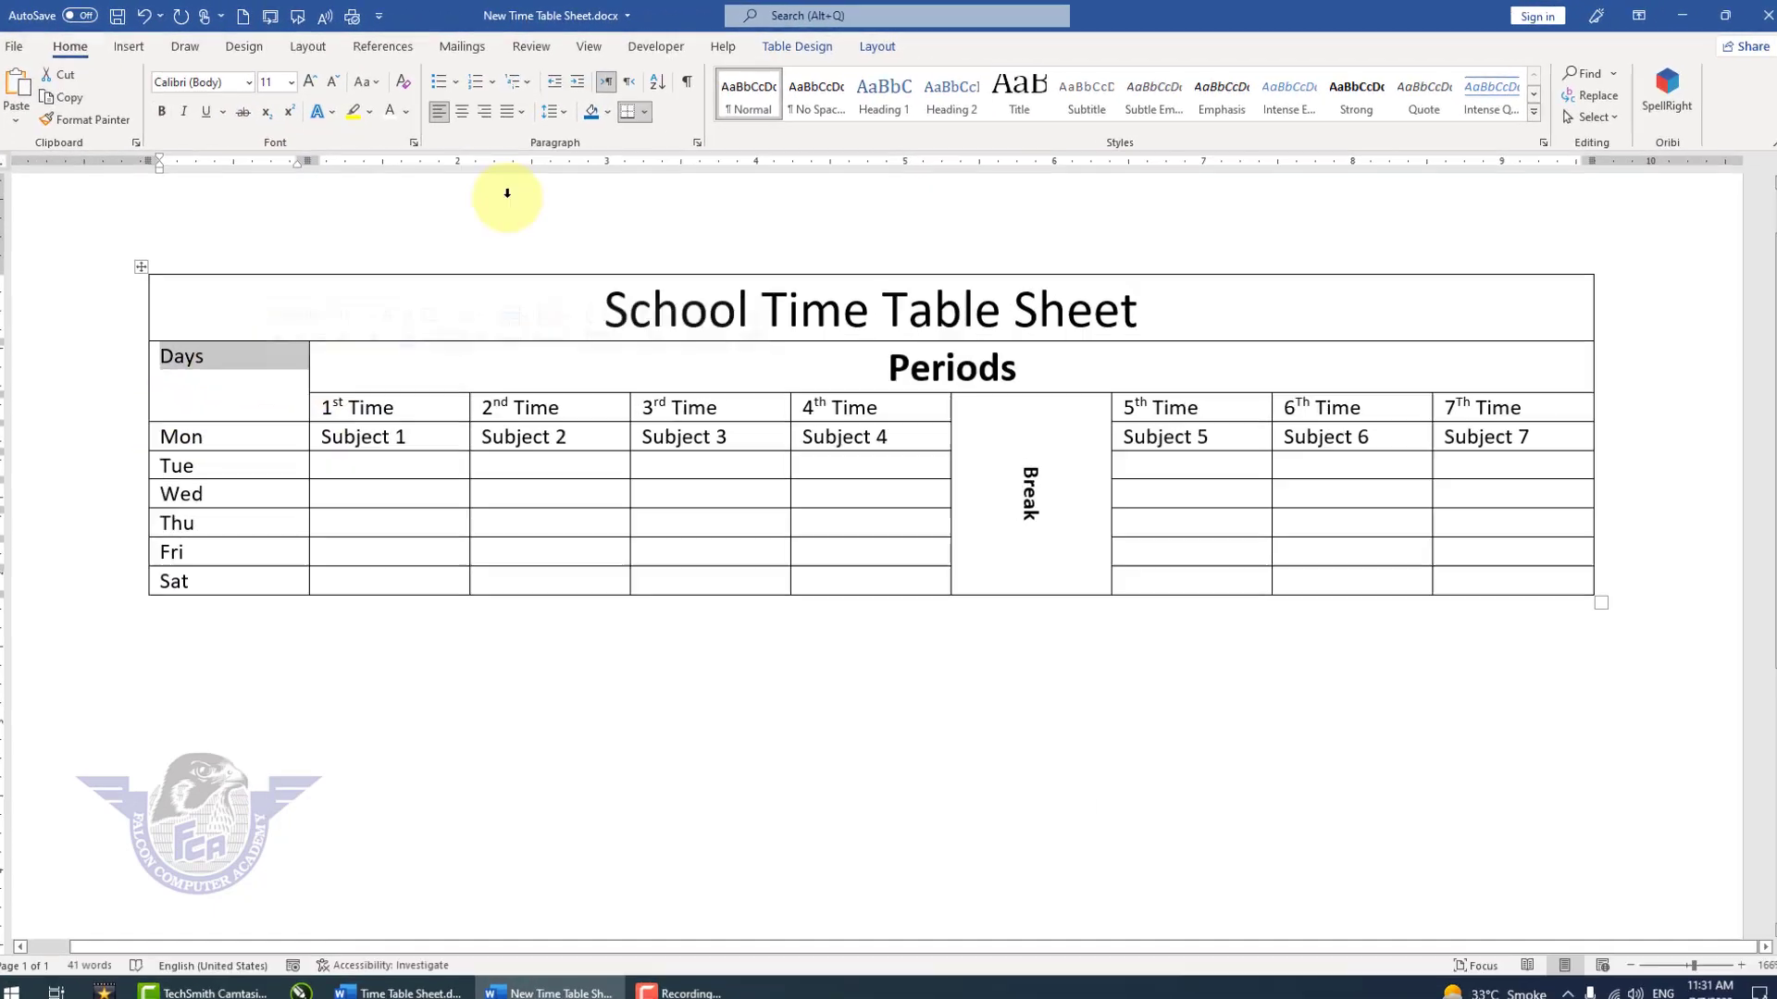
{"action": "left_click", "coordinate": [819, 46]}
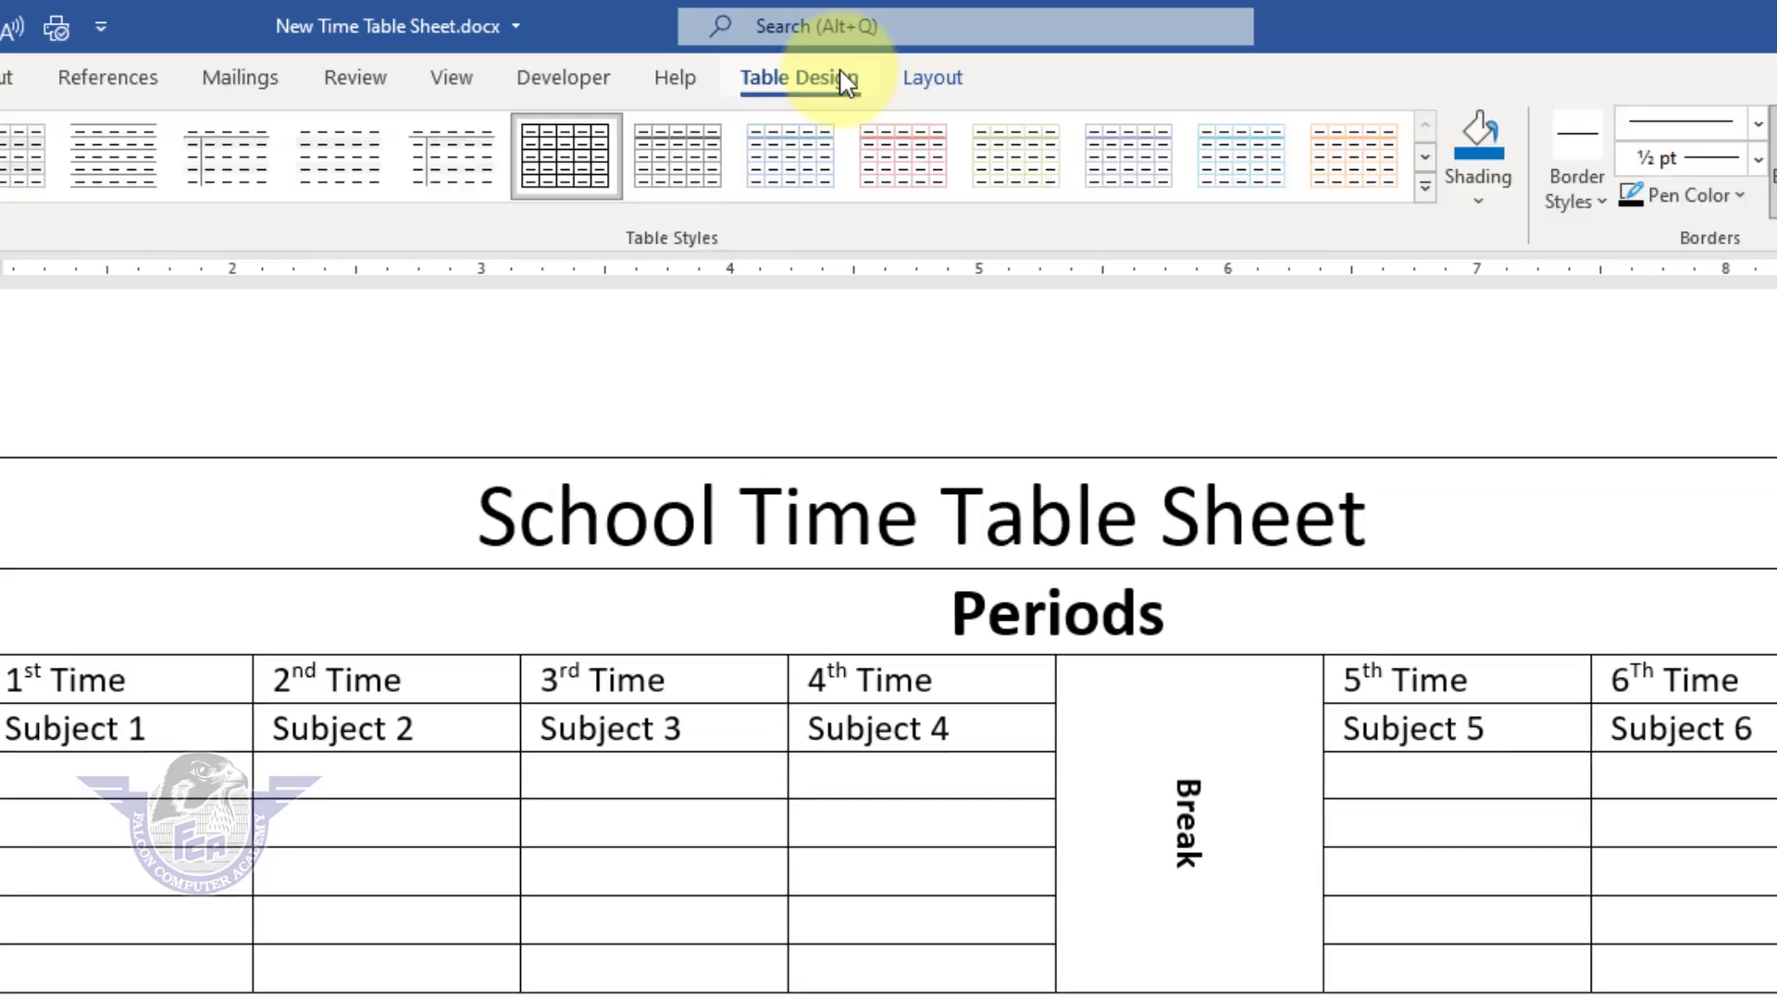
{"action": "left_click", "coordinate": [932, 77]}
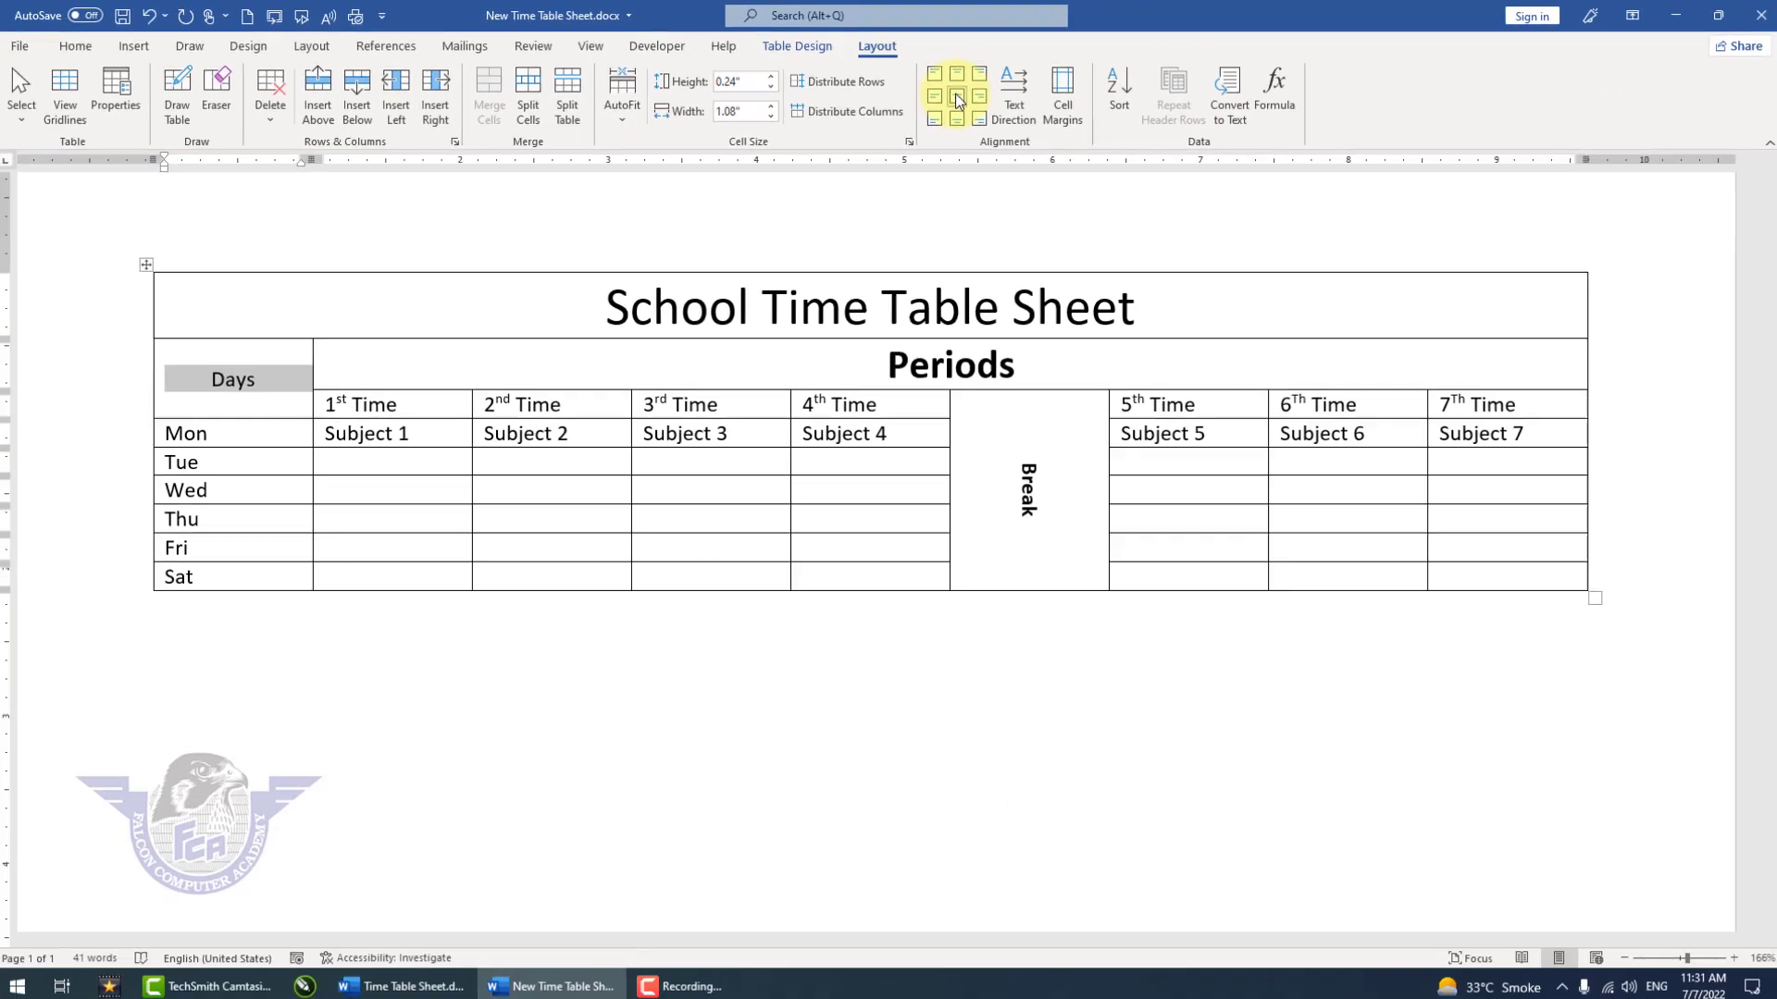
{"action": "left_click", "coordinate": [73, 47]}
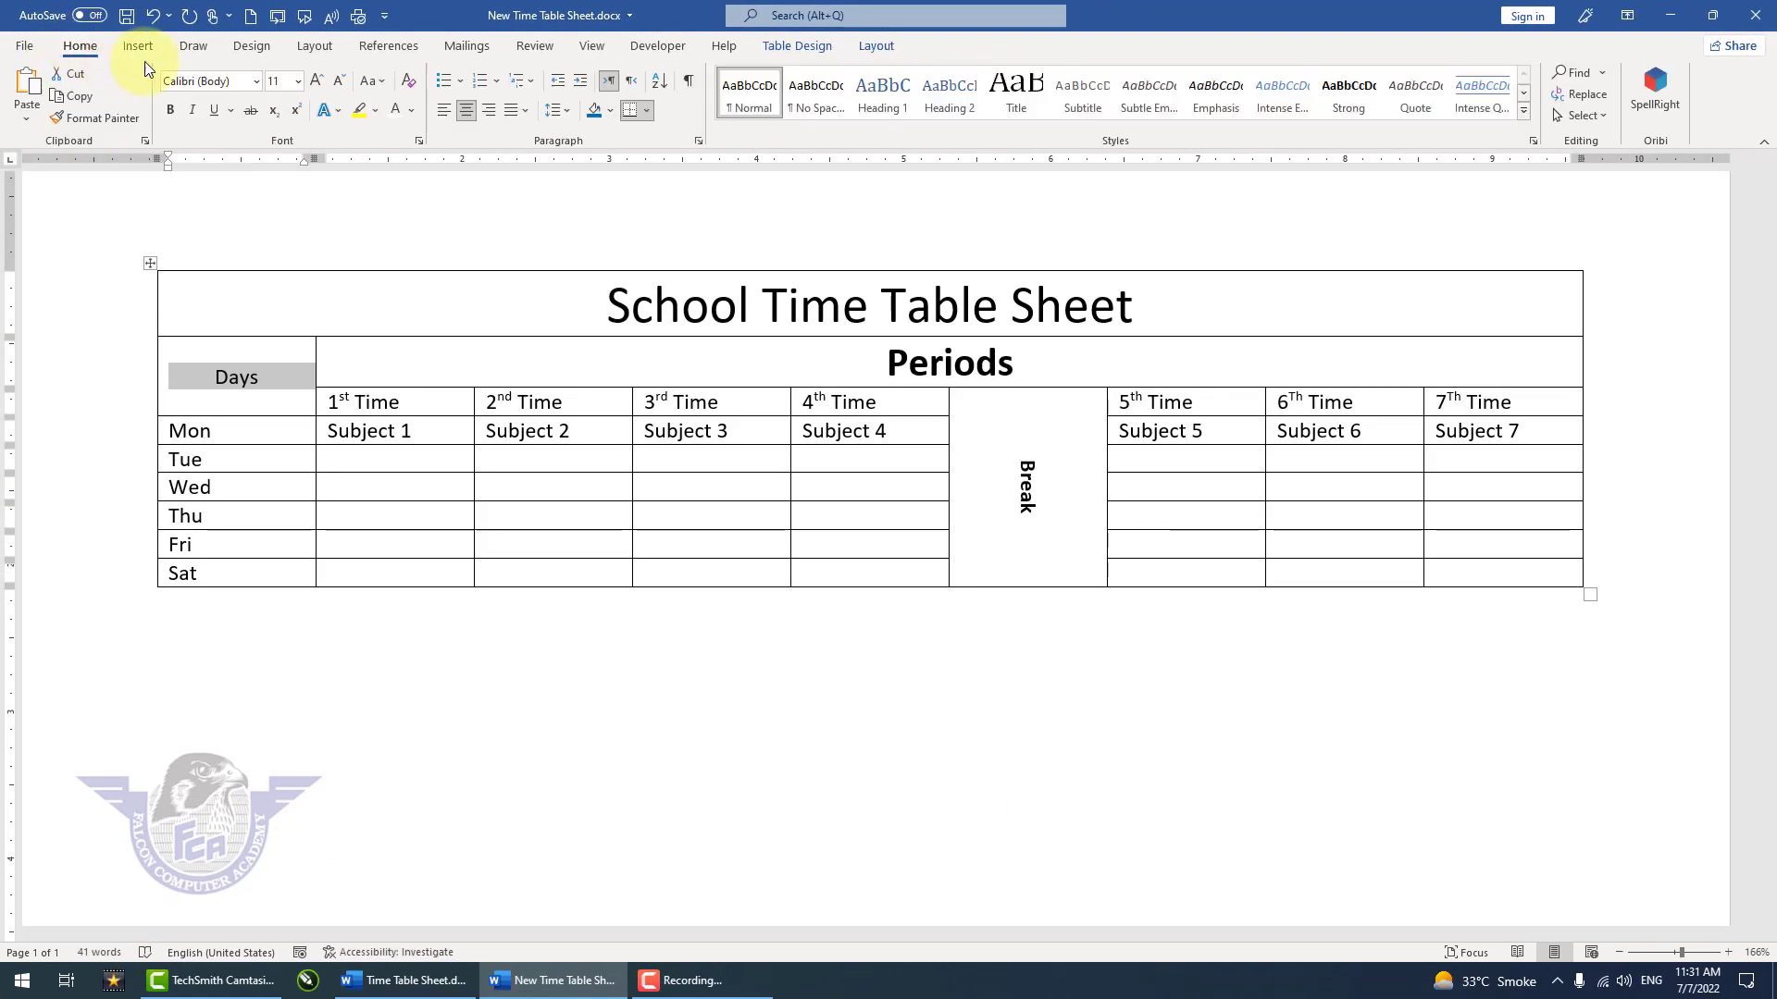
{"action": "left_click", "coordinate": [170, 111]}
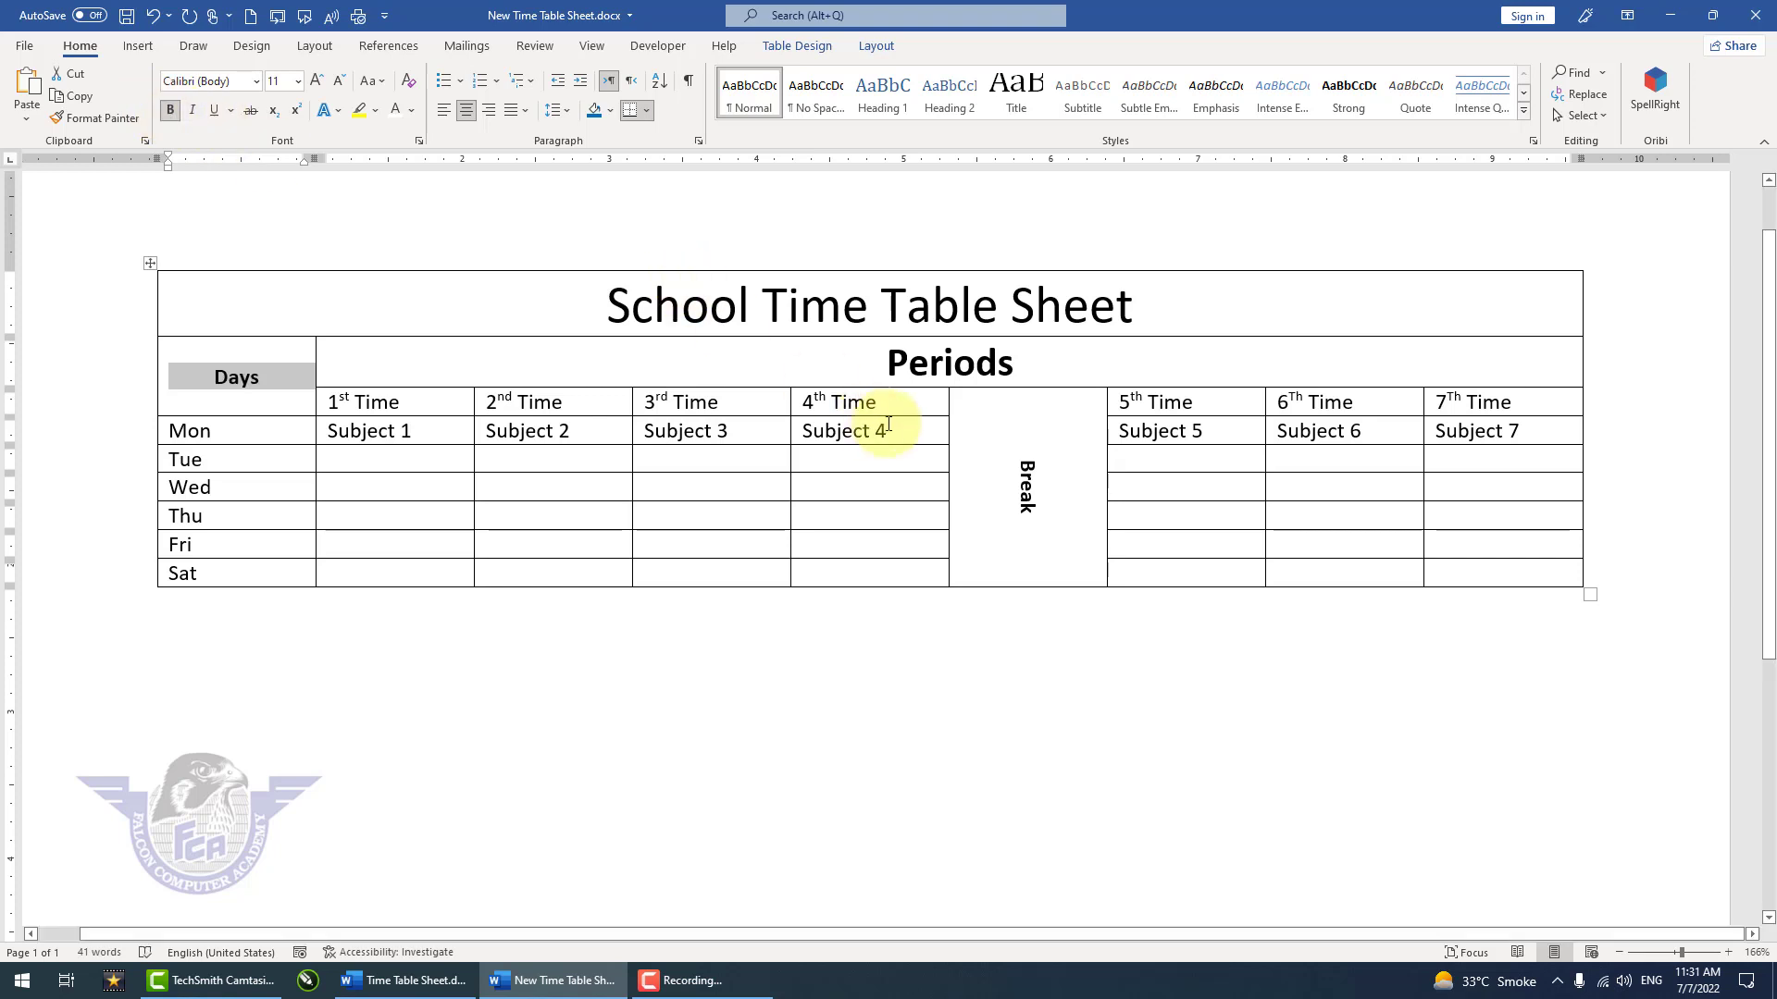
{"action": "left_click", "coordinate": [1211, 664]}
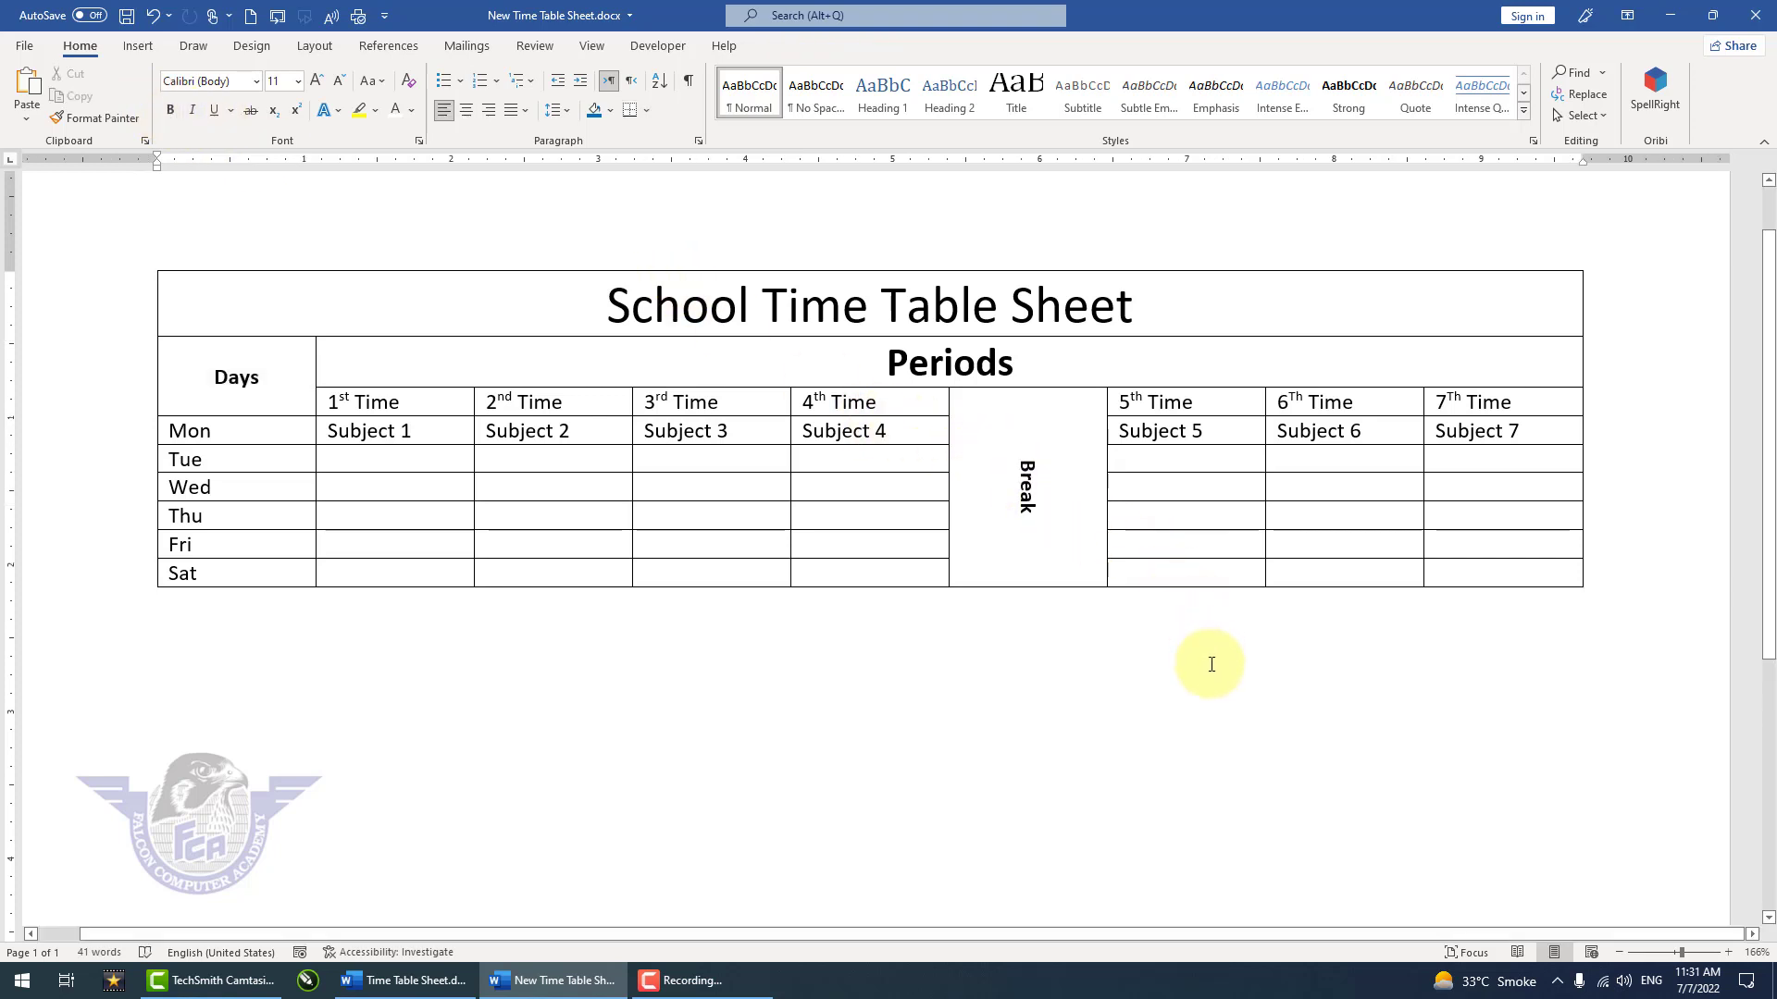
Step: Shade the School Time Table Sheet title row with the standard orange color
{"action": "left_click", "coordinate": [972, 305]}
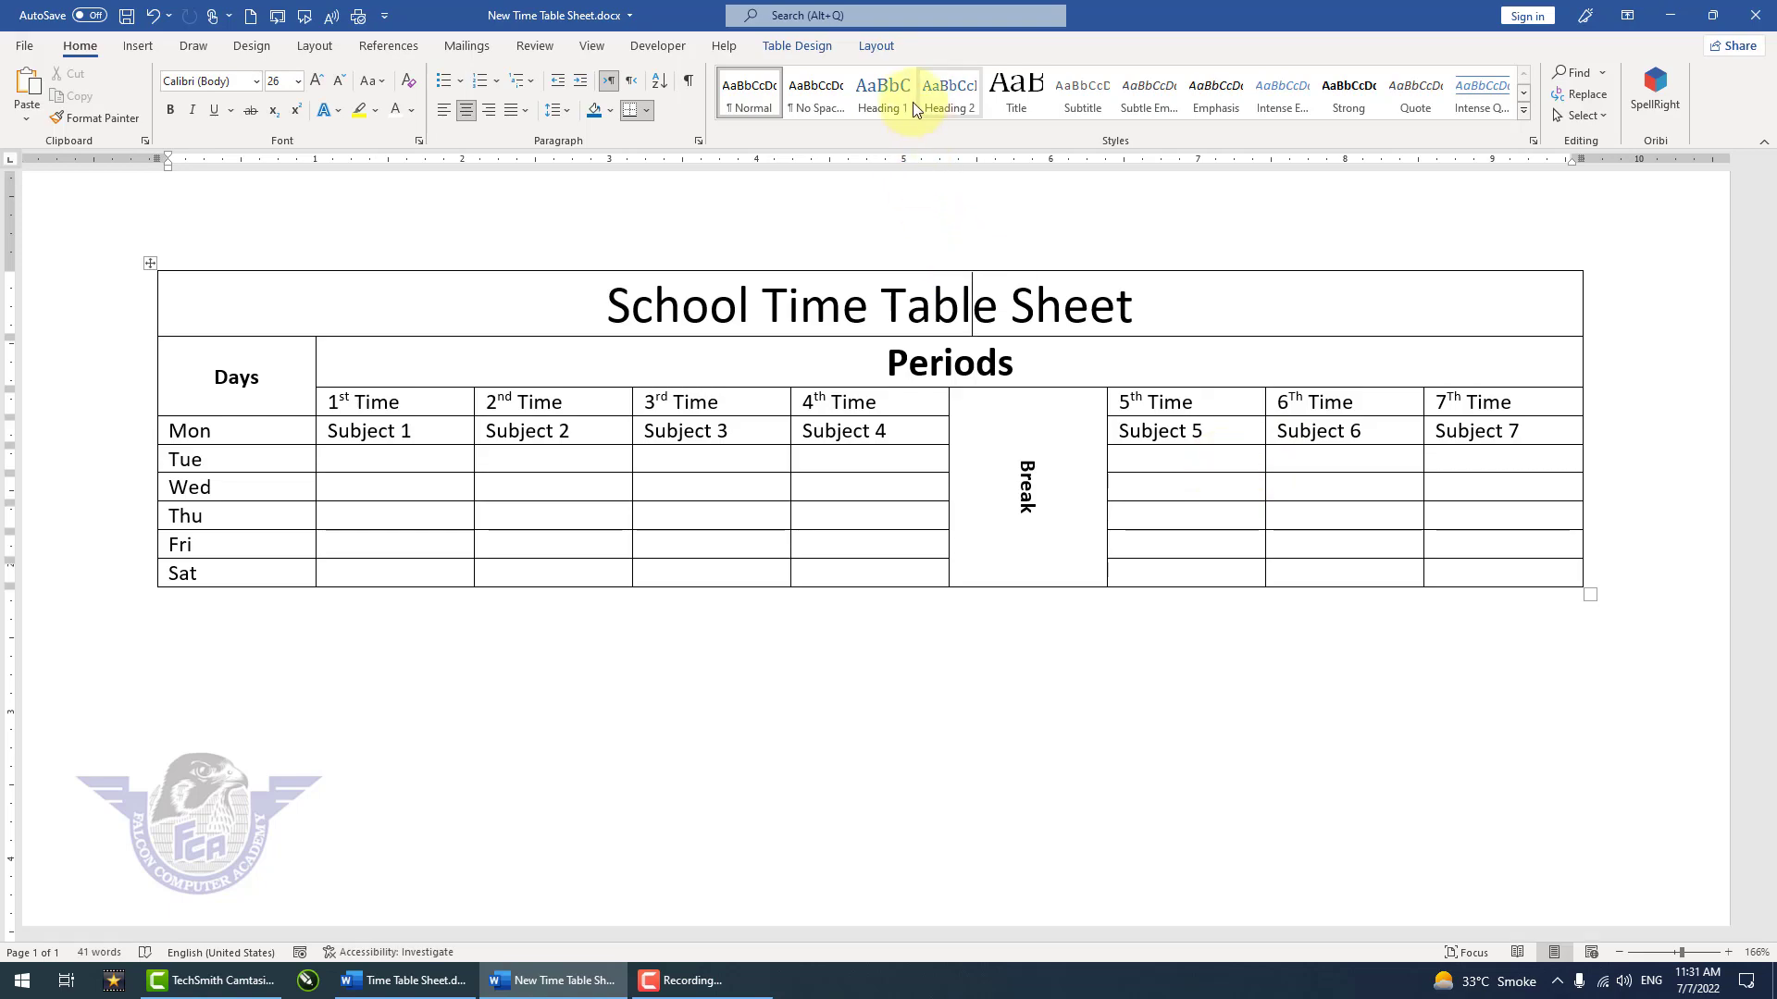
{"action": "left_click", "coordinate": [801, 47]}
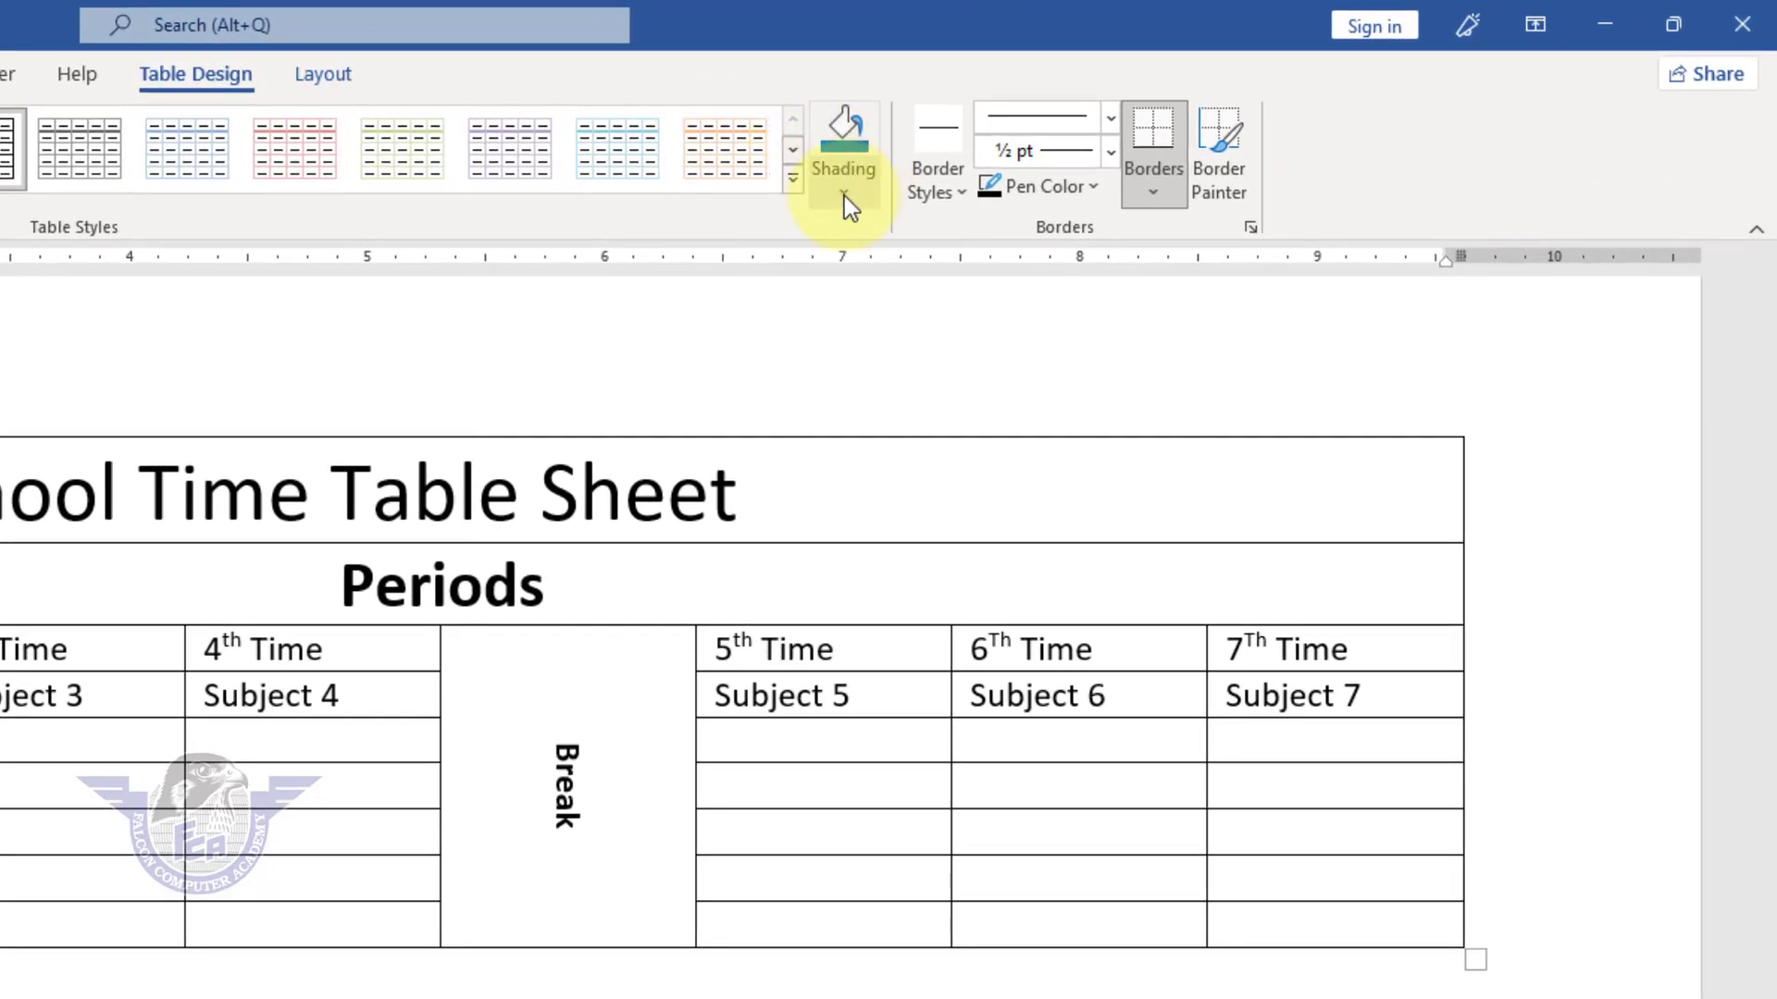
{"action": "left_click", "coordinate": [844, 196]}
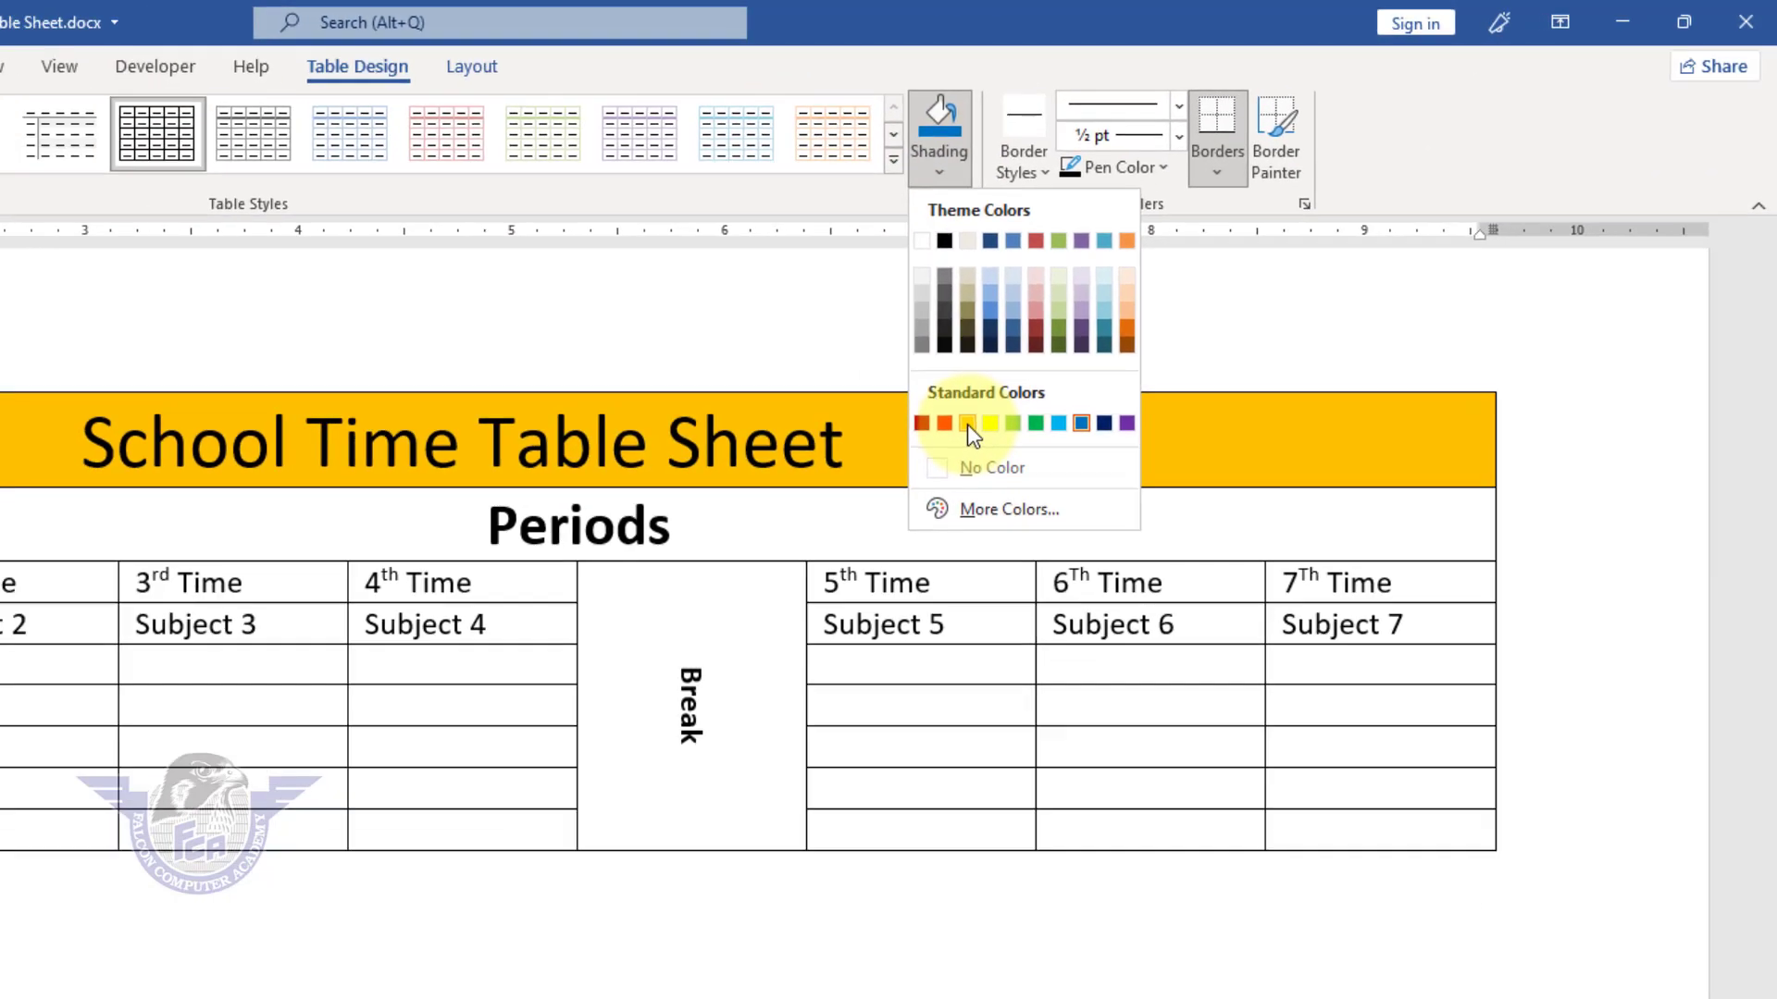
{"action": "left_click", "coordinate": [968, 423]}
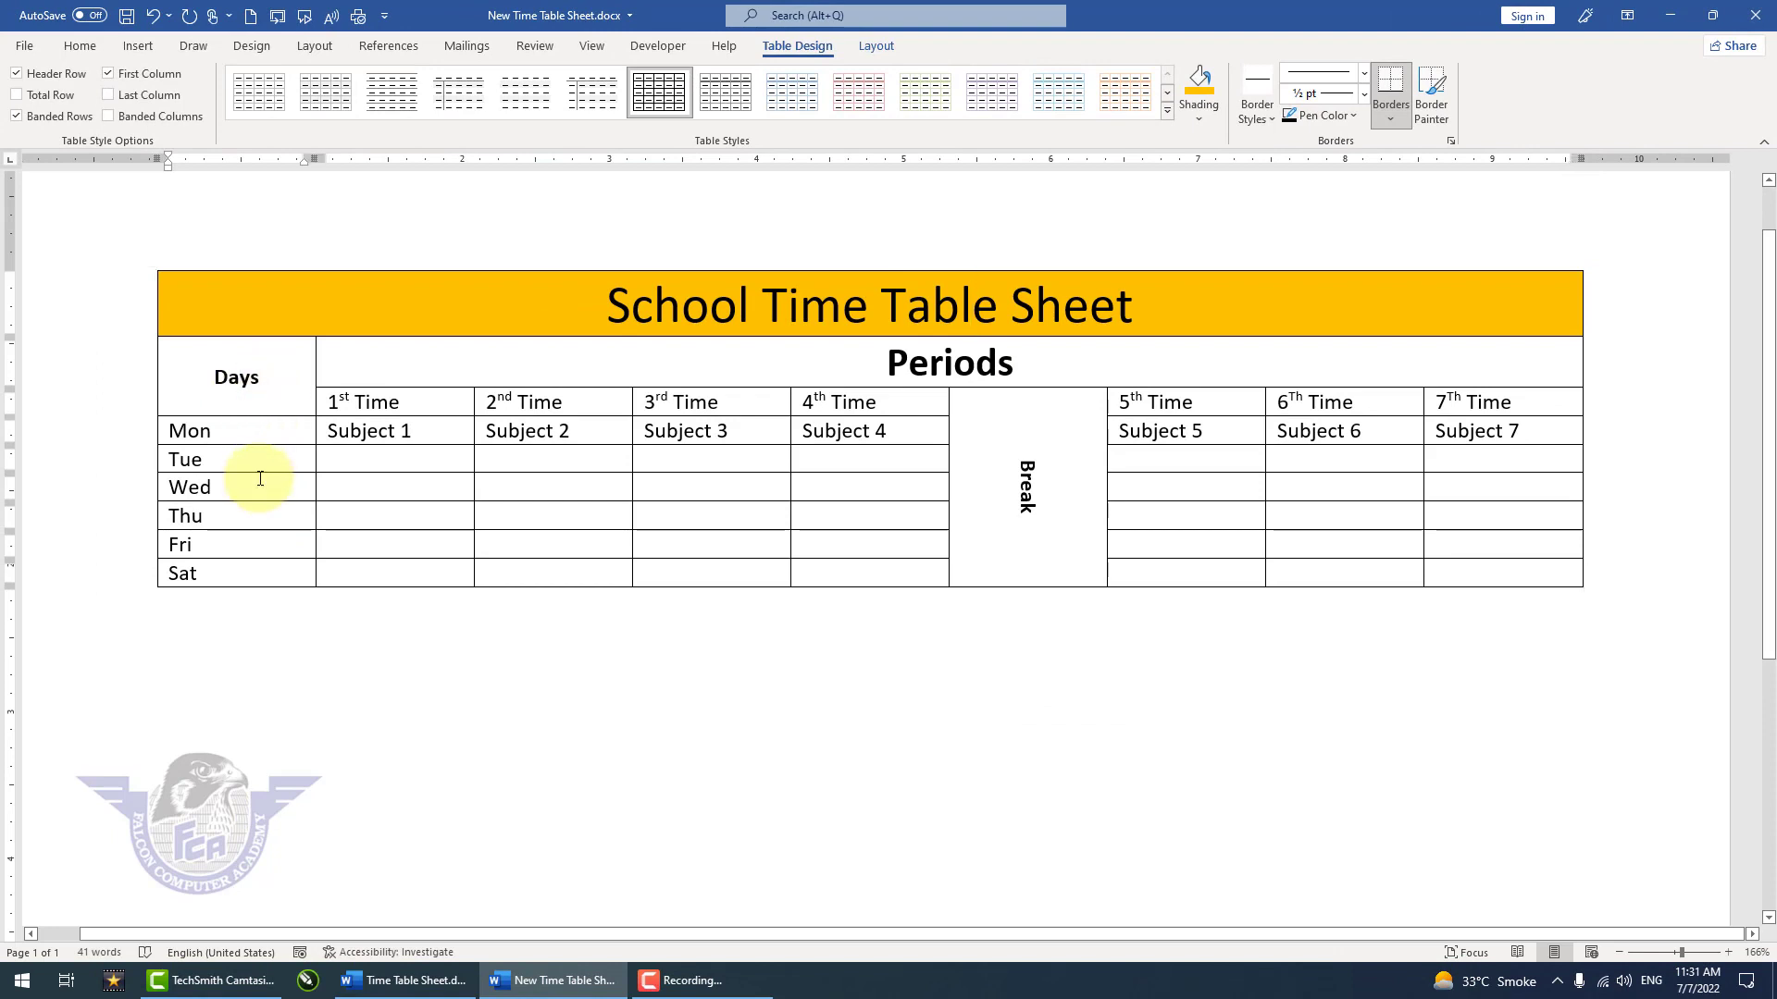
Step: Shade the whole first column, from Days down to Sat, with the standard blue color
{"action": "left_click_drag", "start_coordinate": [260, 479], "coordinate": [258, 571]}
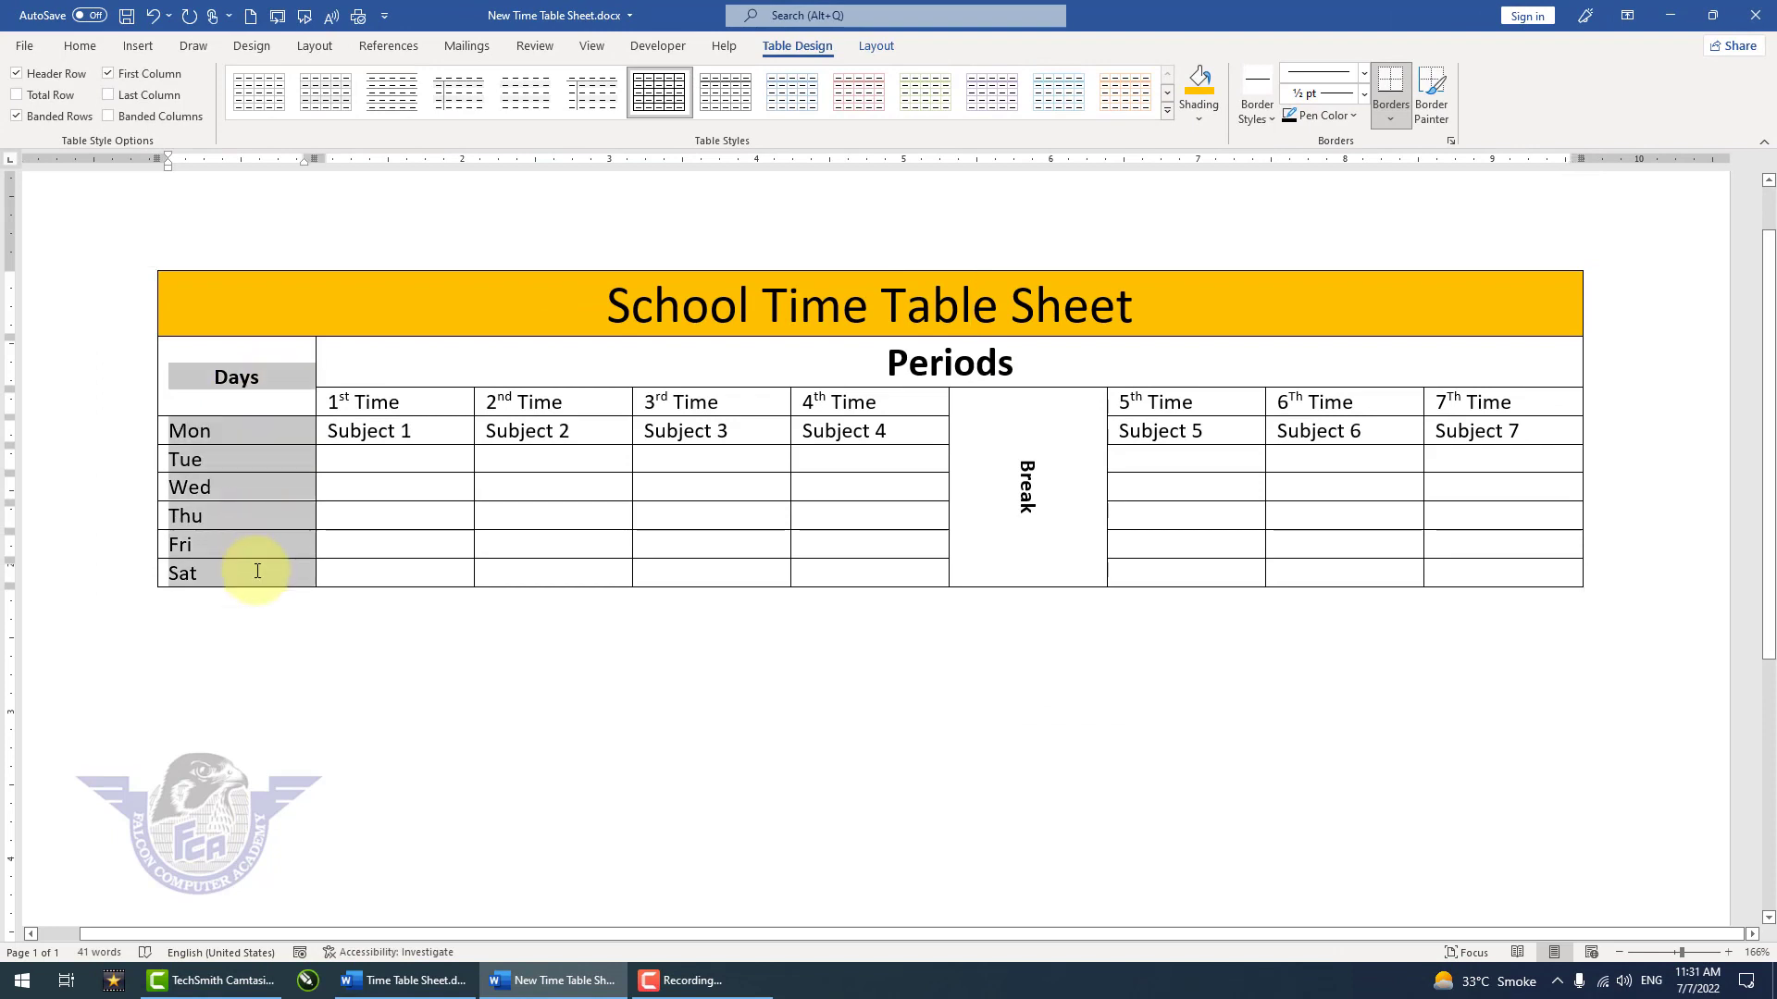
{"action": "left_click", "coordinate": [1203, 119]}
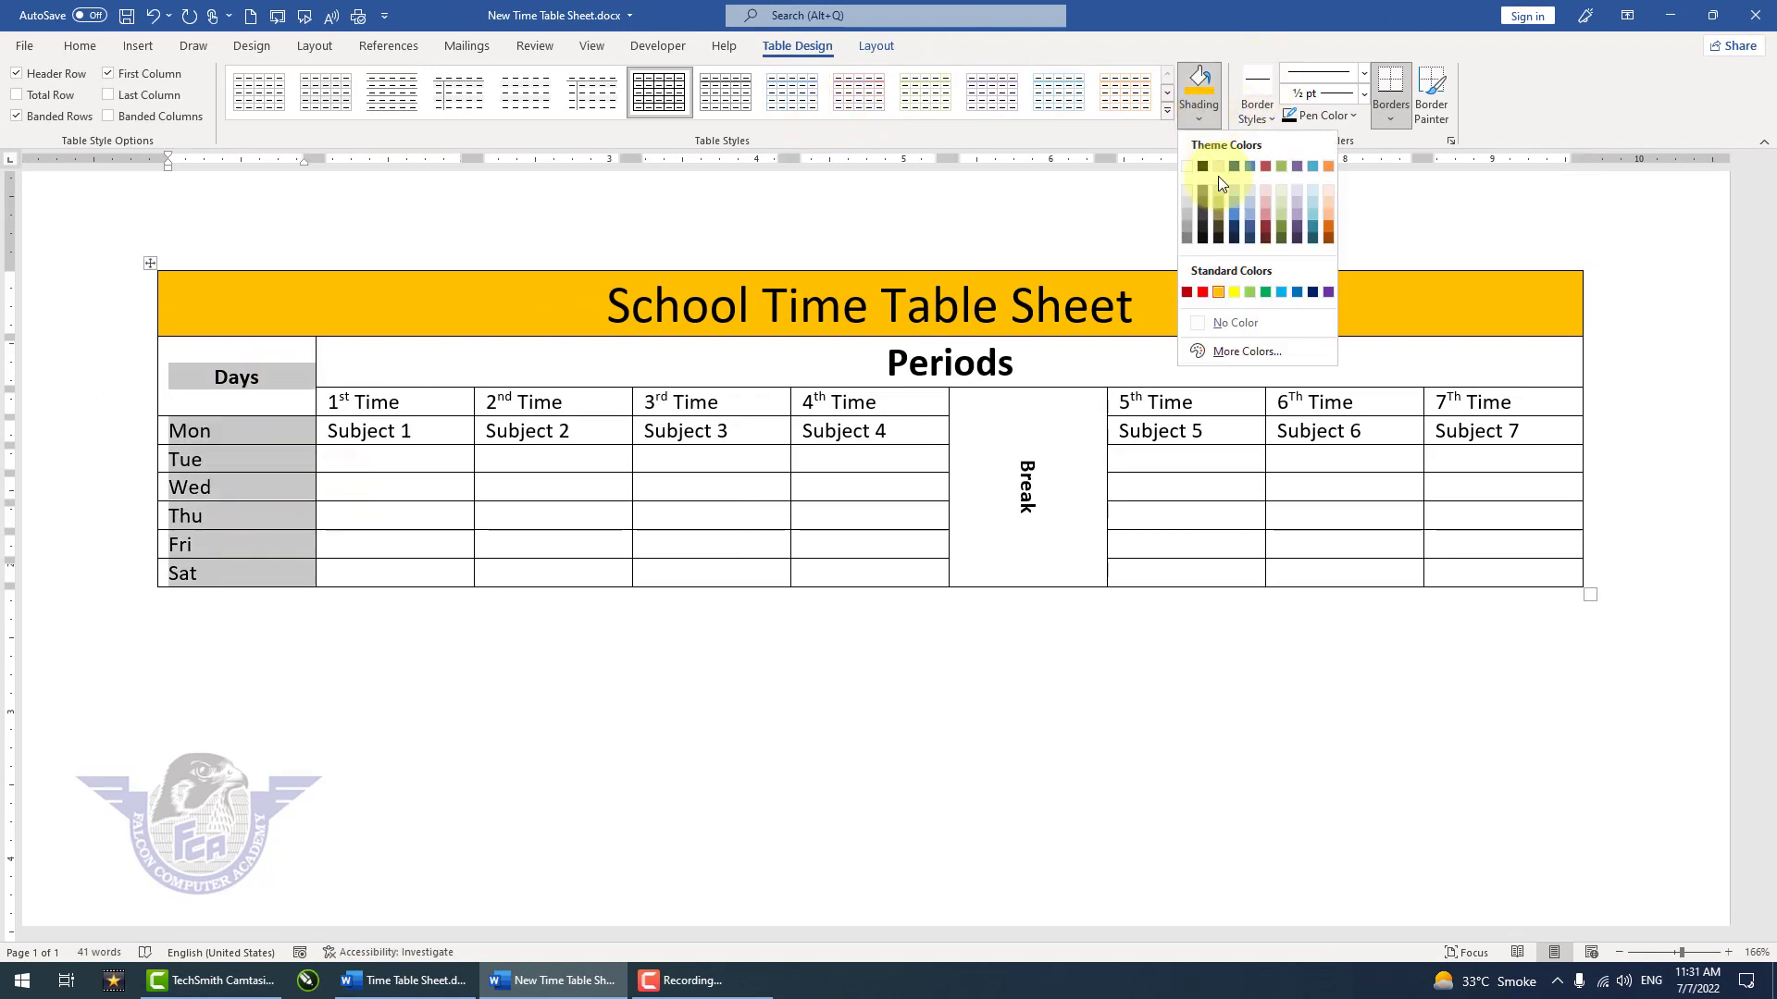
{"action": "left_click", "coordinate": [1295, 290]}
Step: Make the text of the Days column white and bold, from Days down to Sat
{"action": "left_click", "coordinate": [77, 53]}
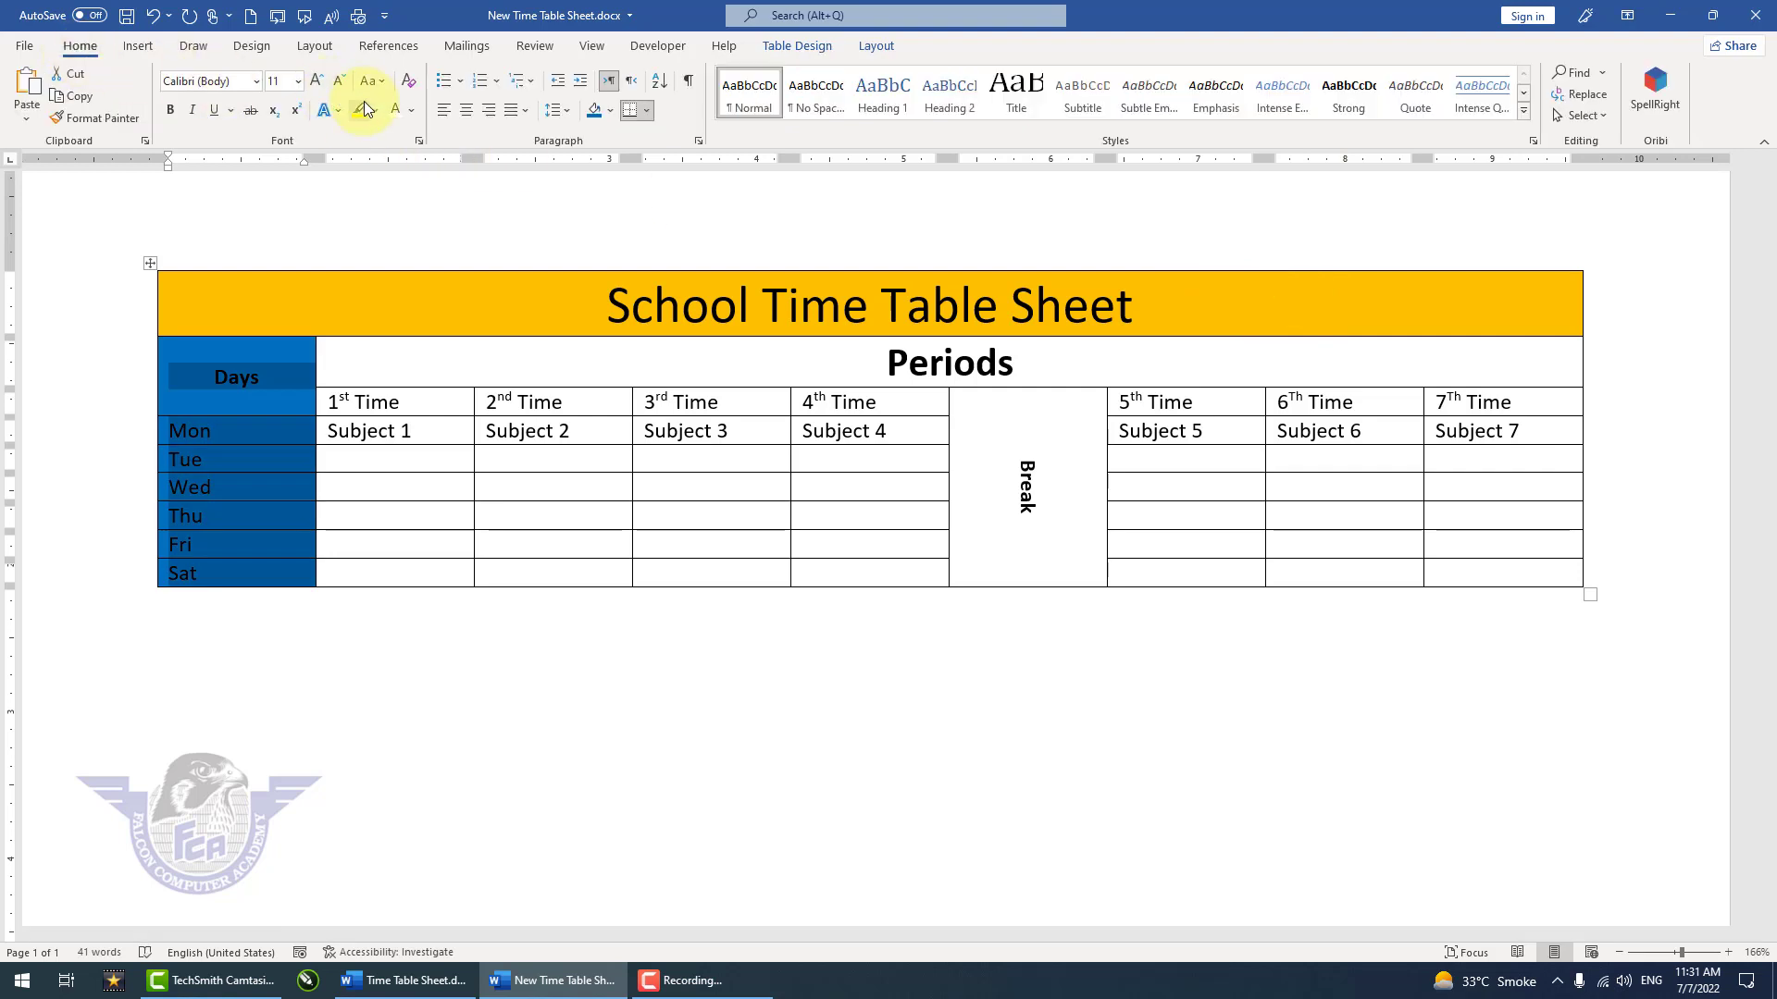
{"action": "left_click", "coordinate": [394, 115]}
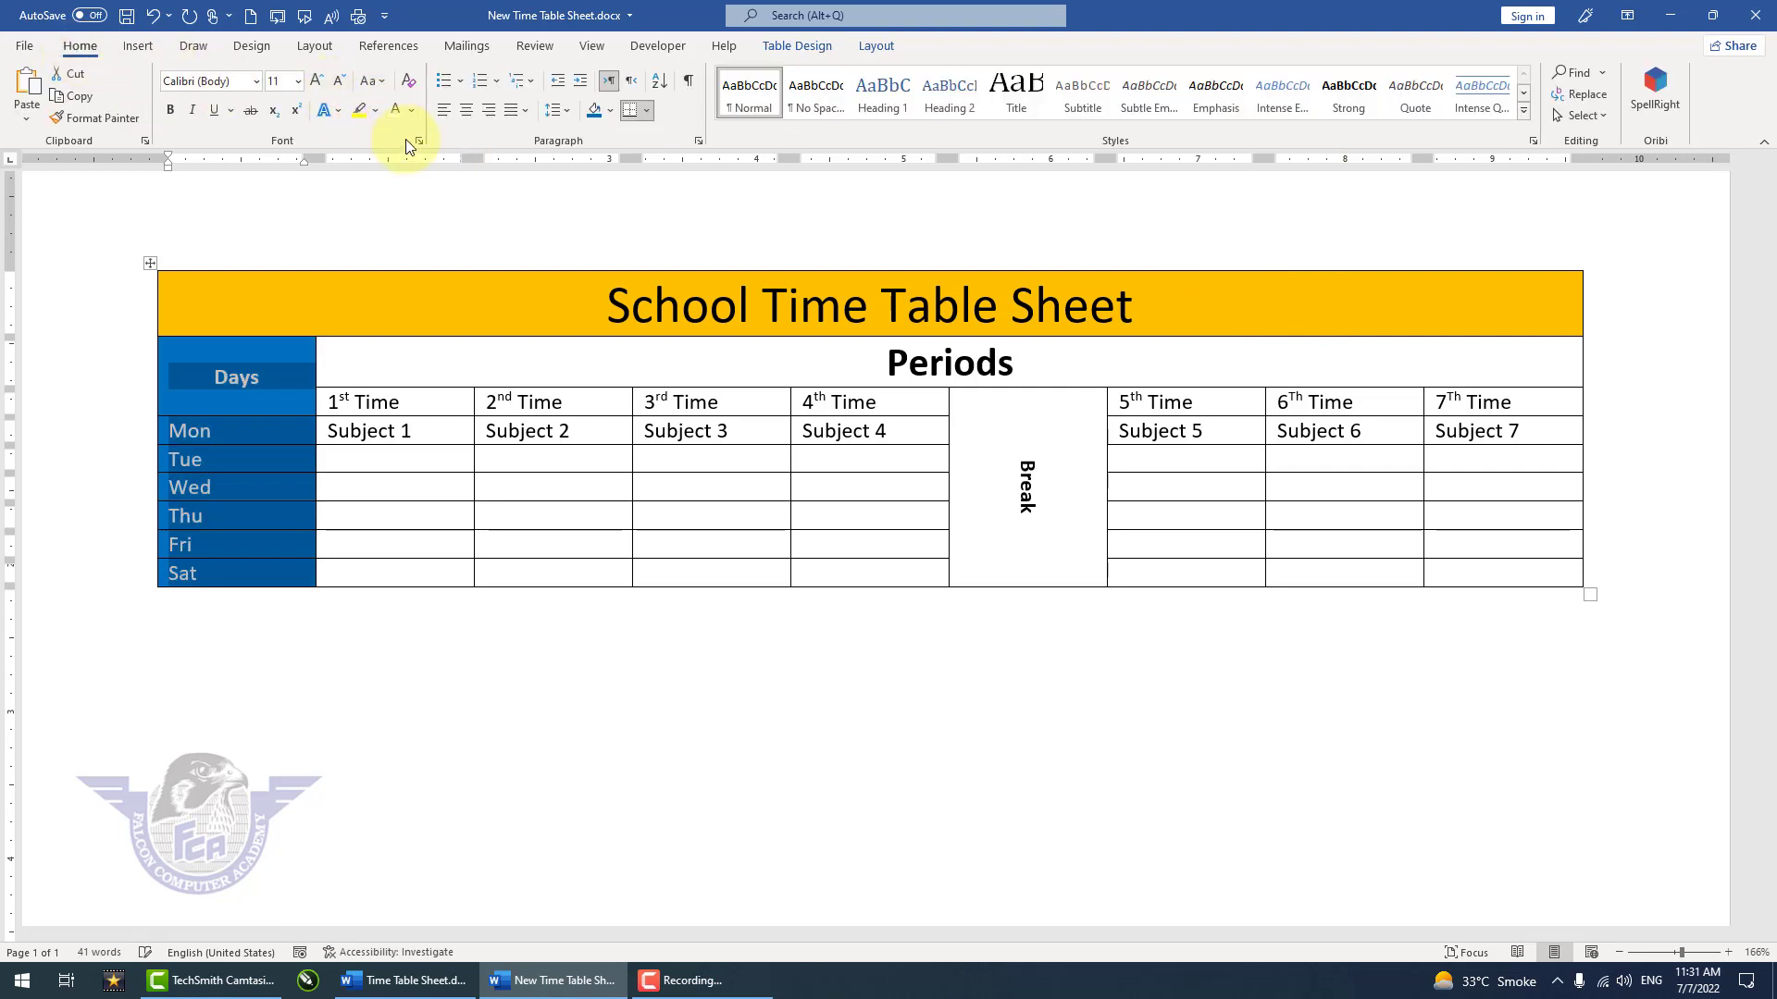
{"action": "left_click", "coordinate": [172, 111]}
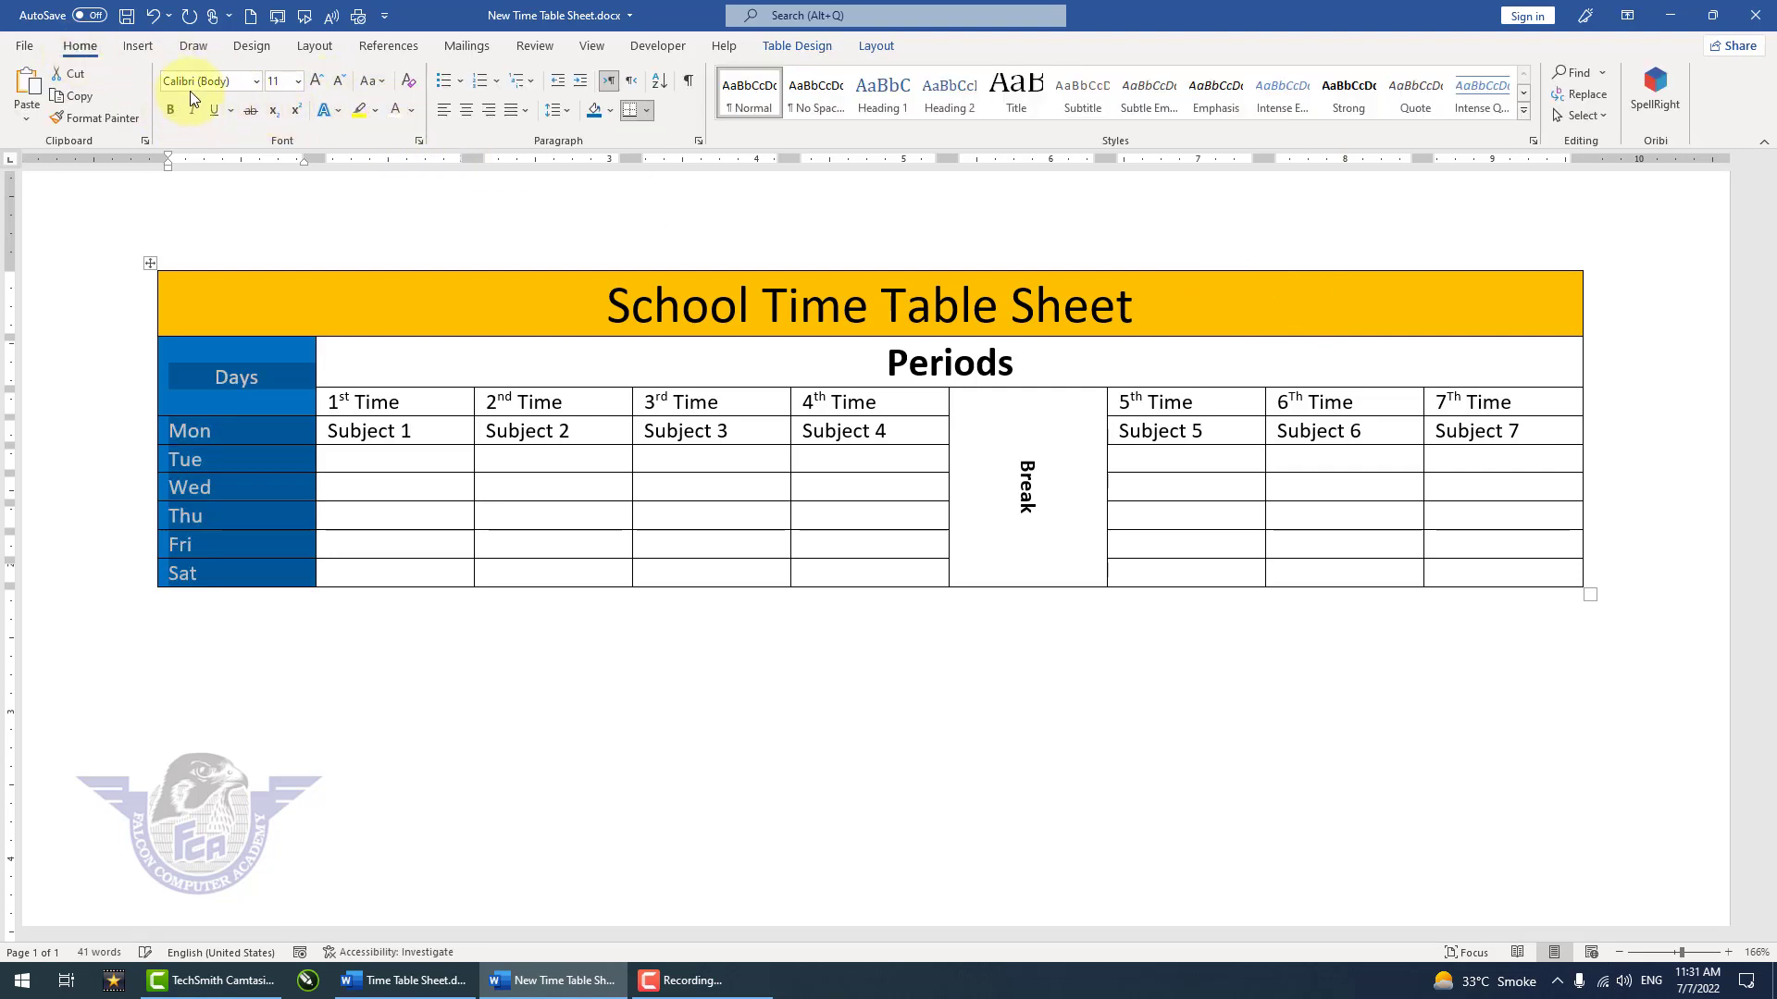
{"action": "left_click", "coordinate": [555, 406]}
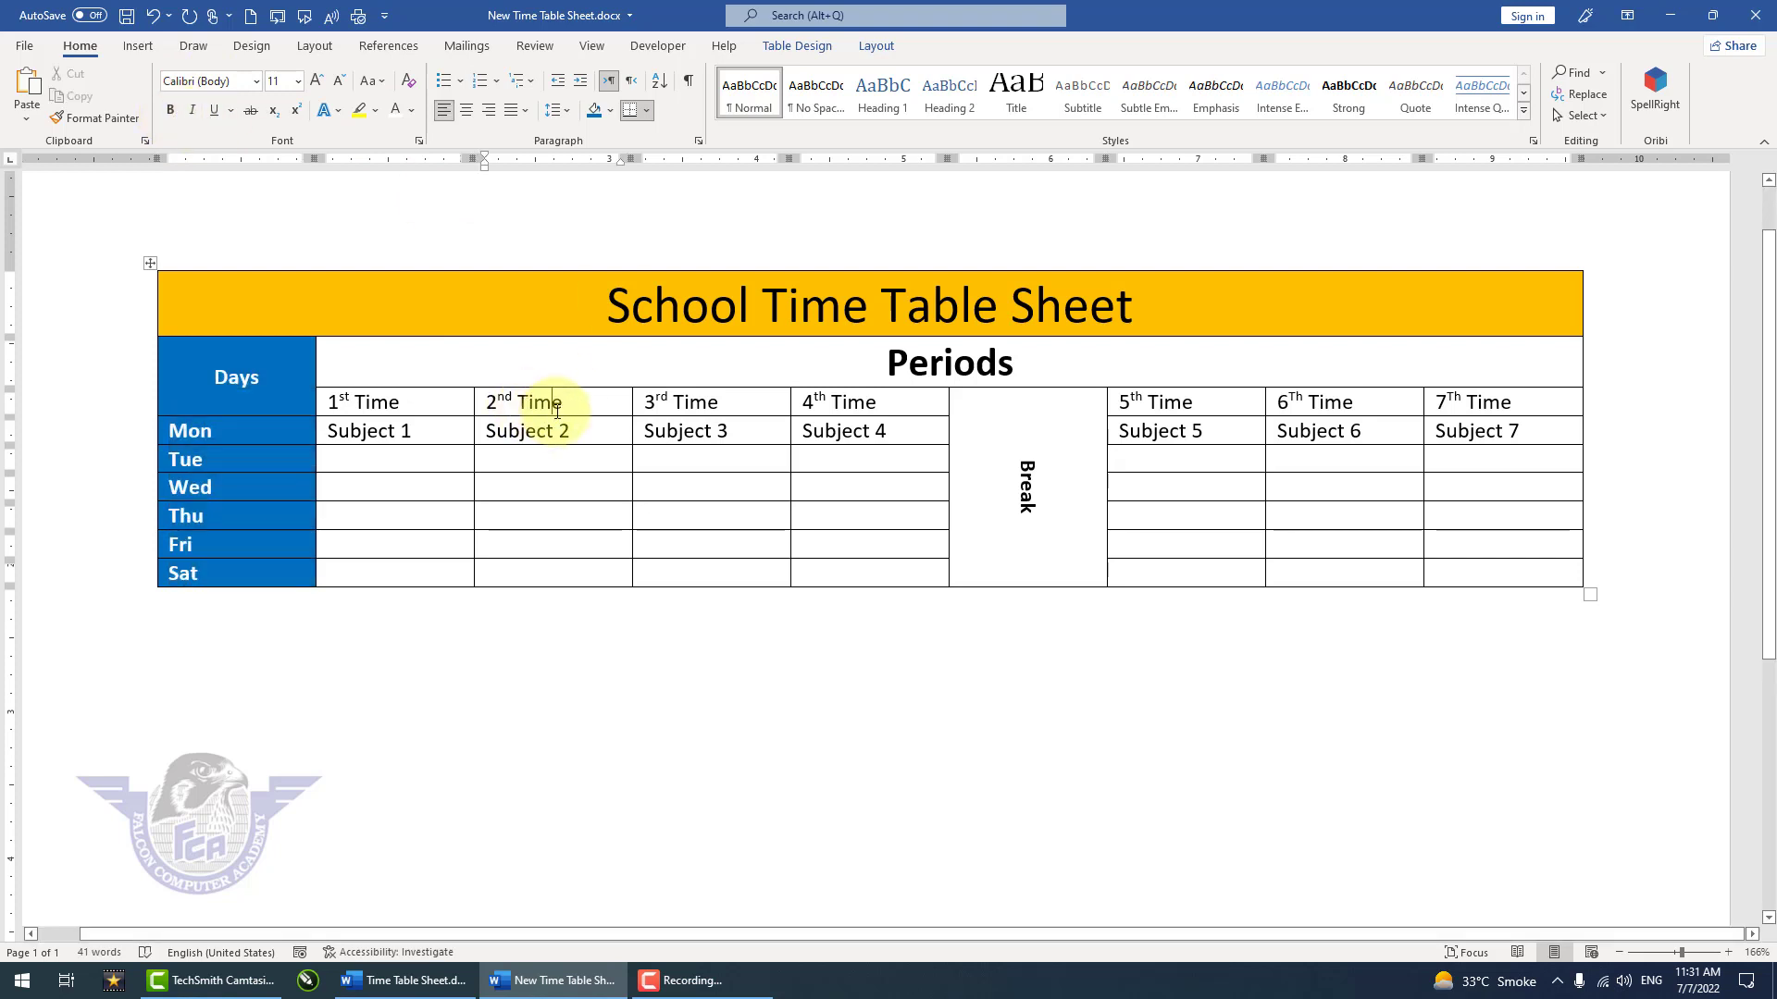
Step: Shade the merged Break cell blue and make its text white
{"action": "left_click", "coordinate": [1051, 448]}
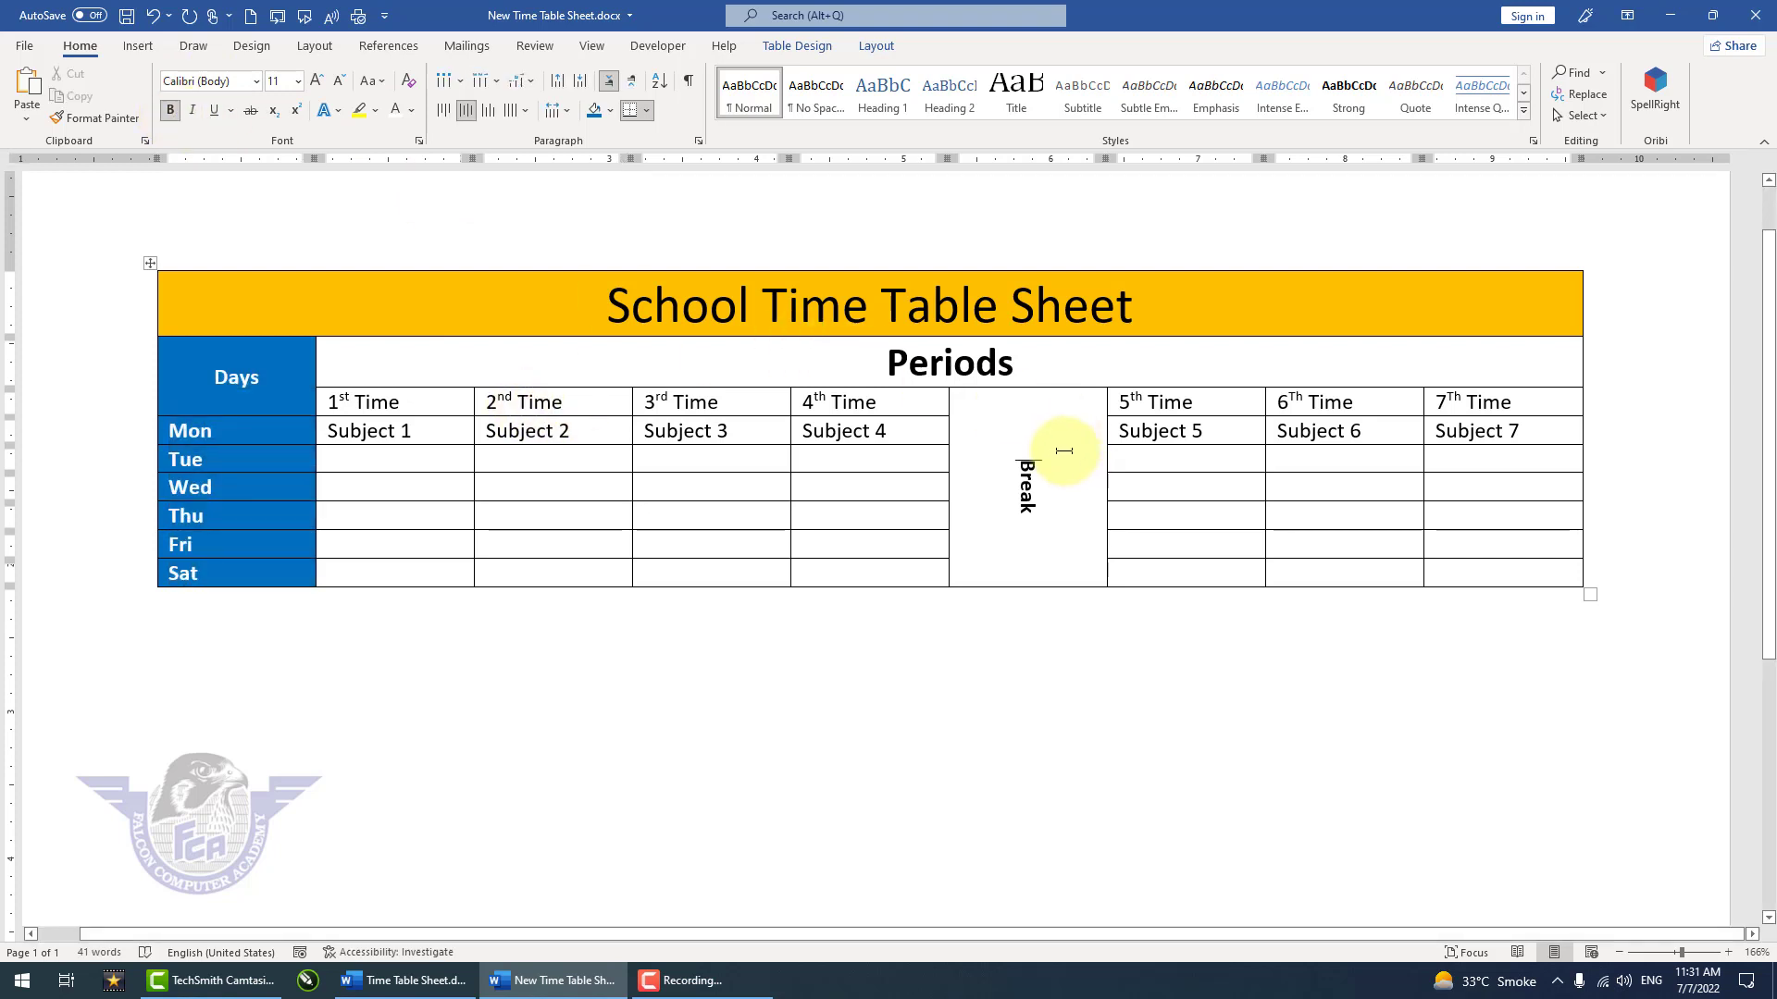
{"action": "left_click", "coordinate": [593, 111]}
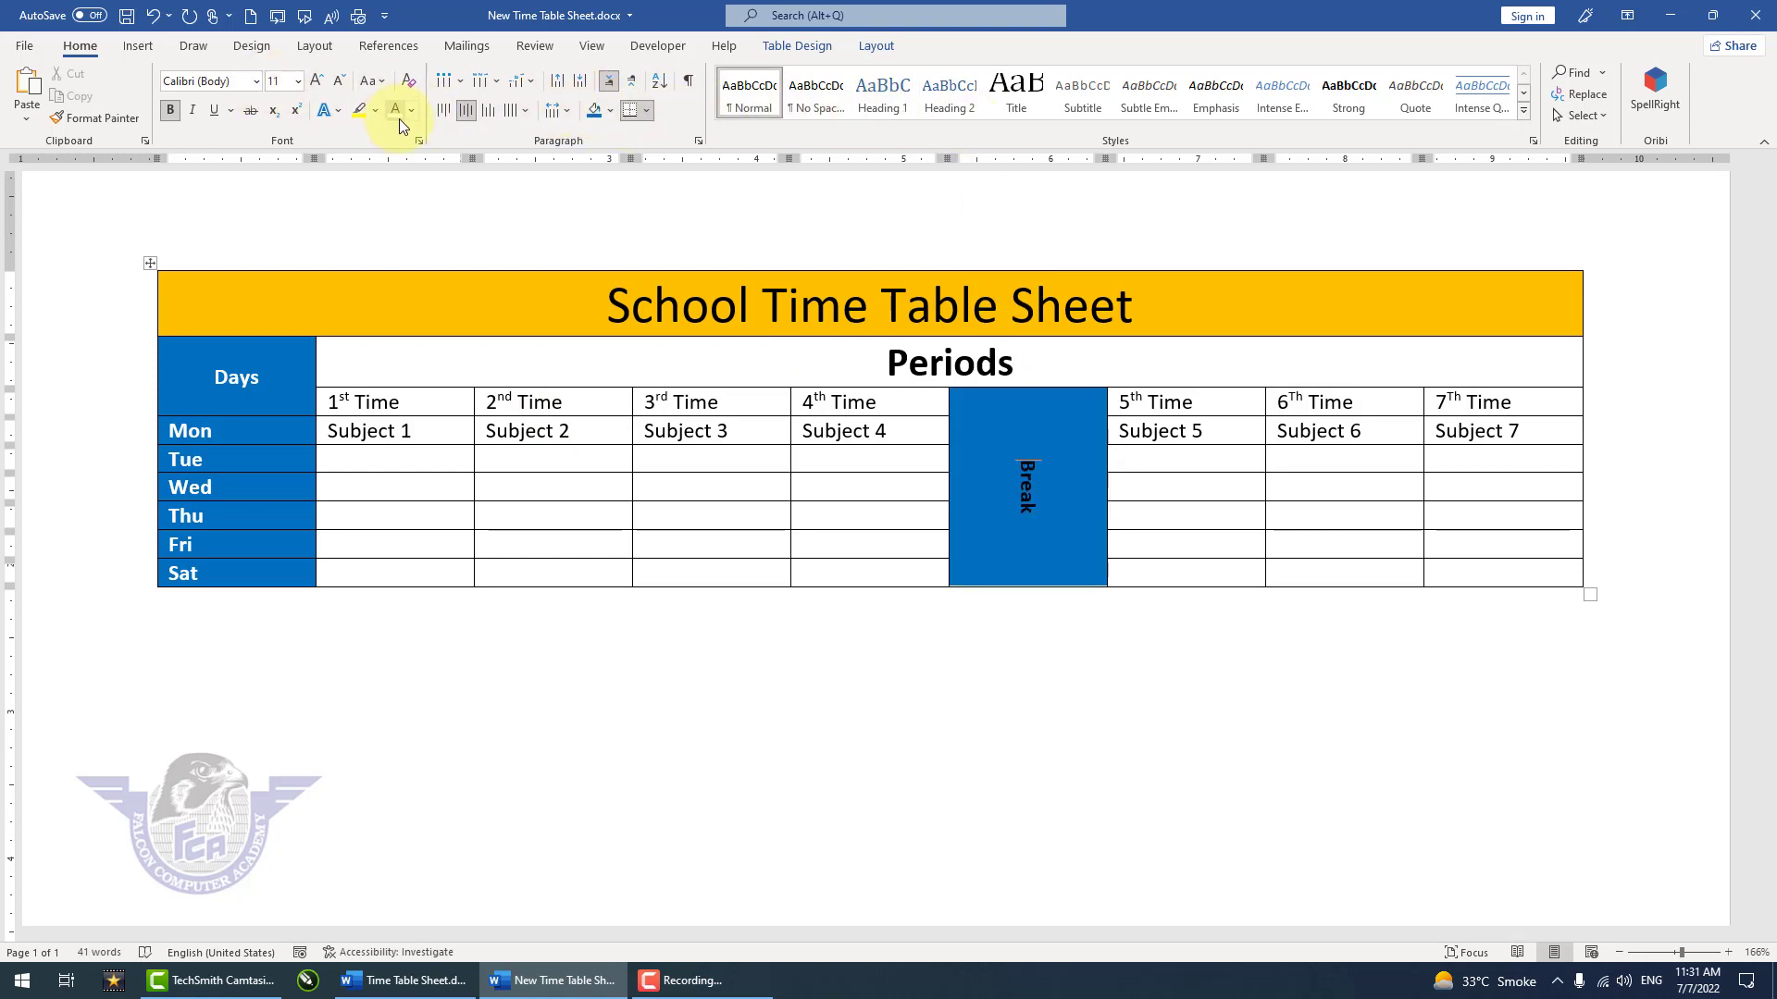
{"action": "triple_click", "coordinate": [1031, 497]}
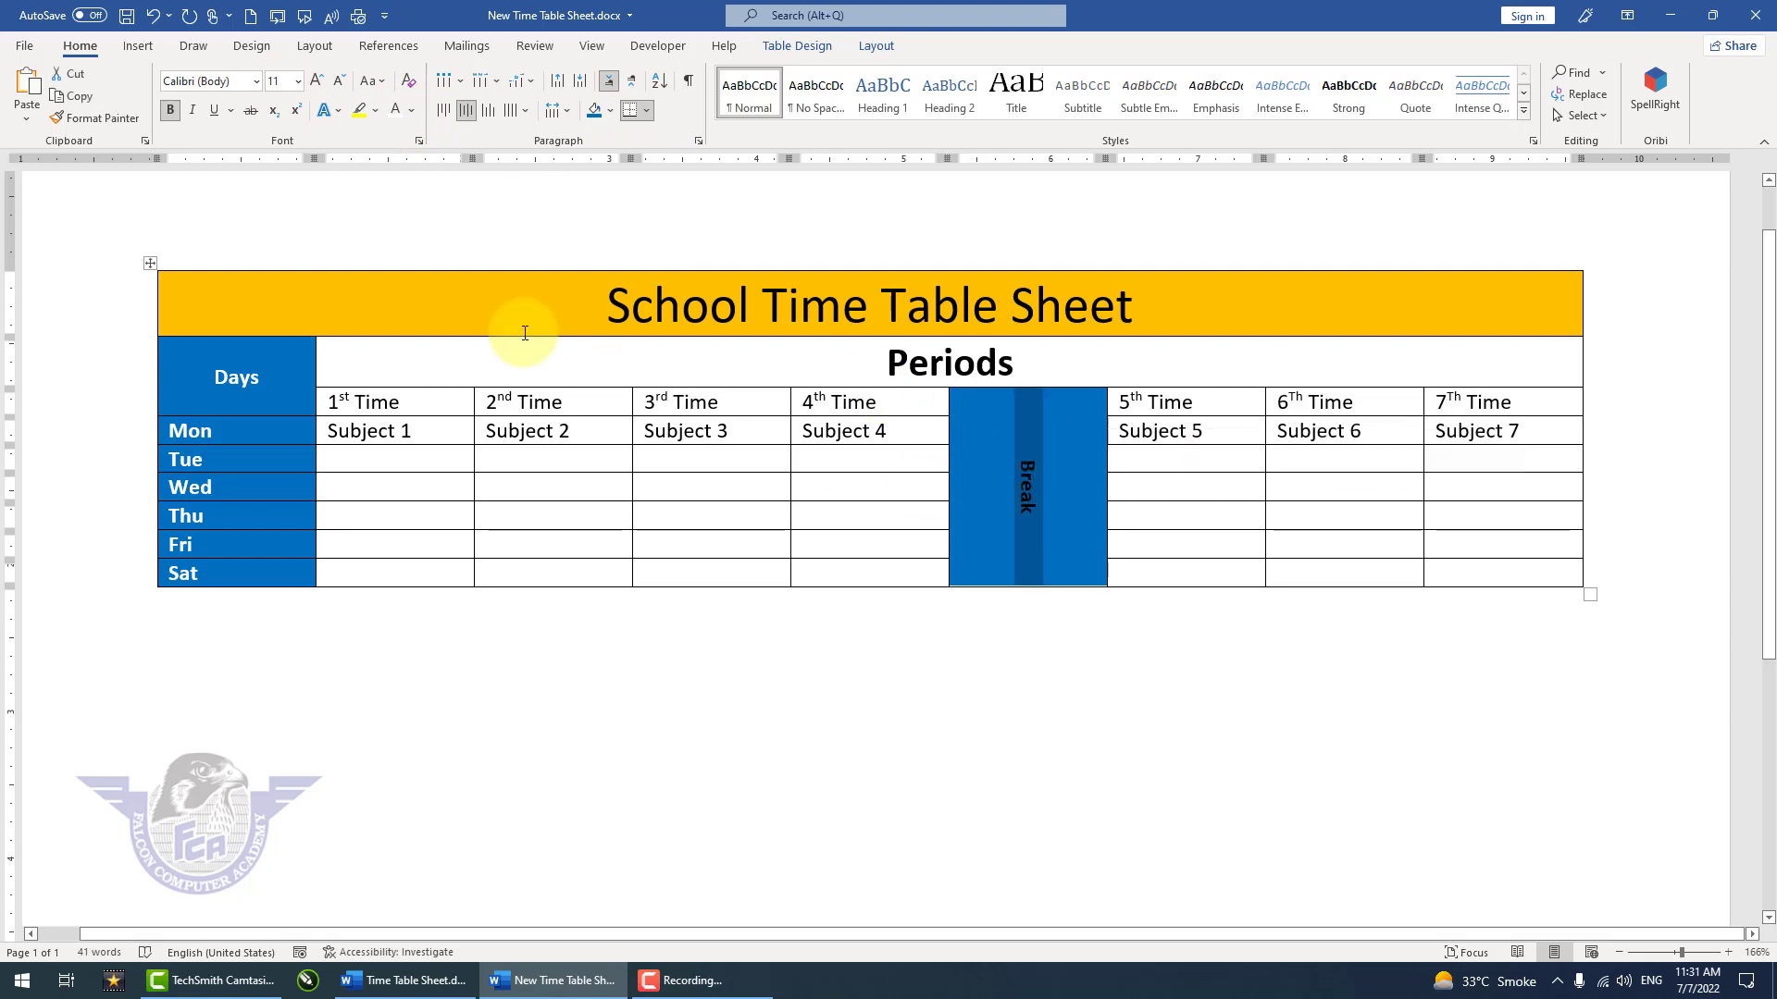
{"action": "left_click", "coordinate": [402, 109]}
{"action": "left_click", "coordinate": [1129, 627]}
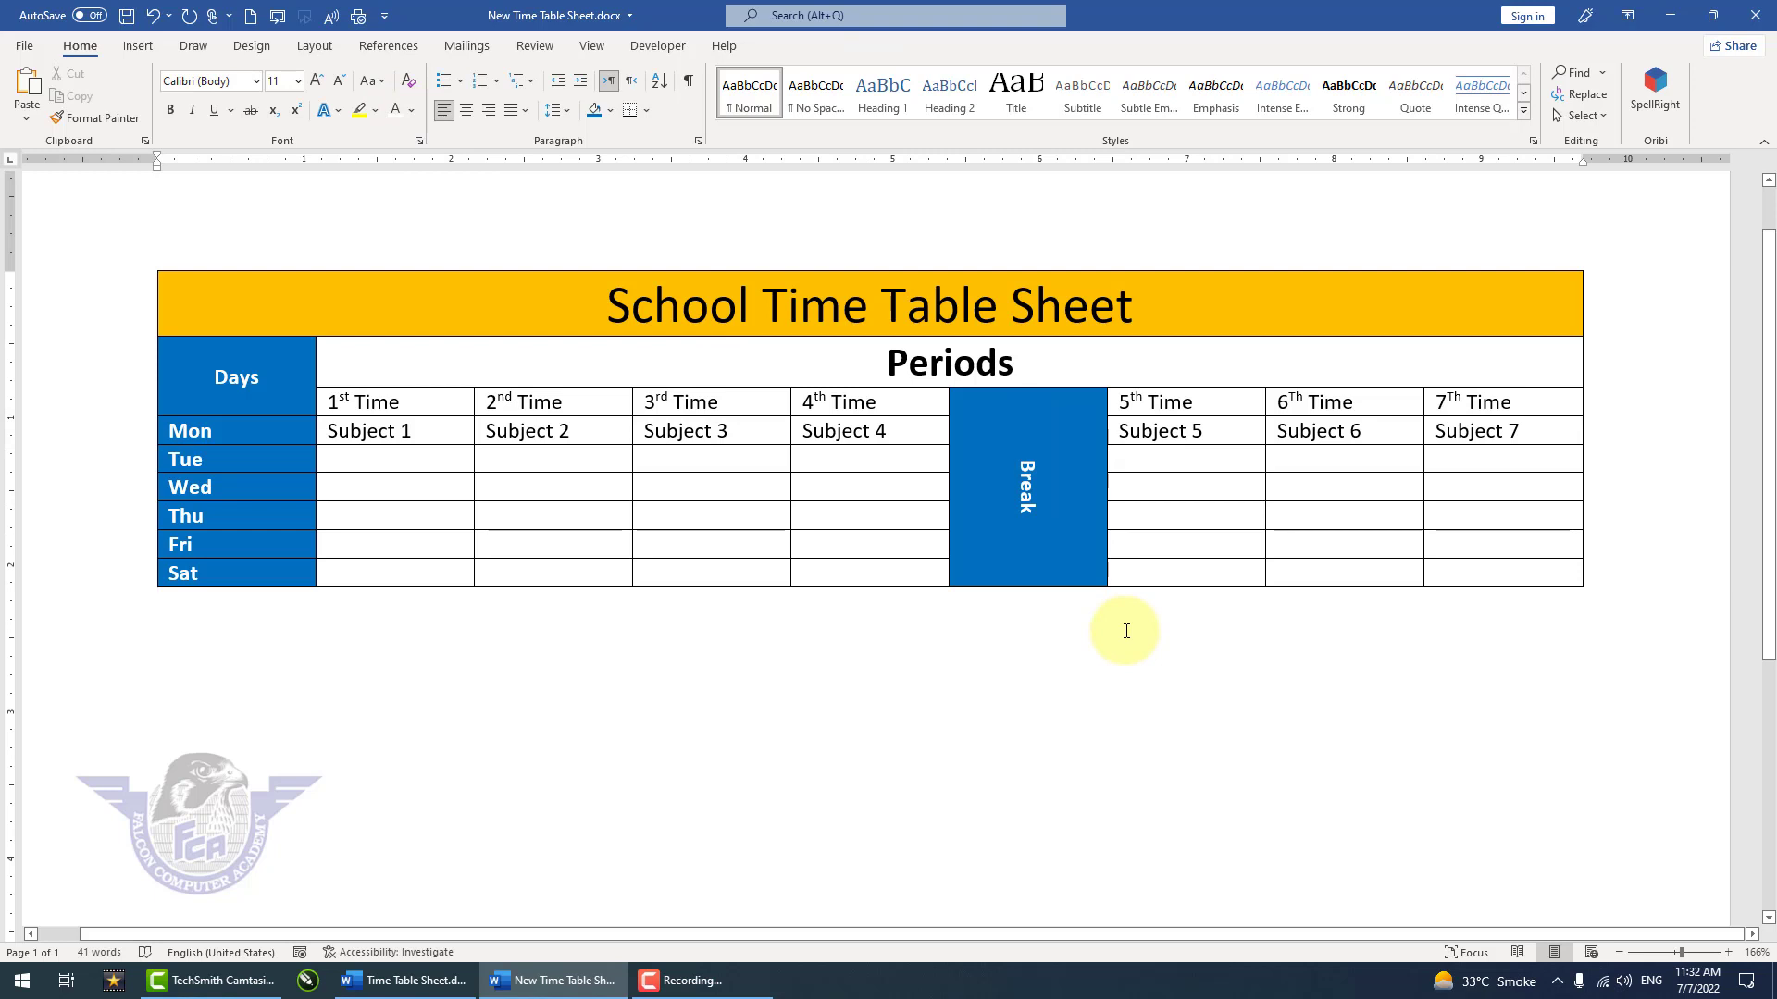
Step: Shade the period heading cells, 1st to 4th Time and 5th to 7th Time, with the standard orange color
{"action": "left_click", "coordinate": [1030, 555]}
{"action": "left_click", "coordinate": [447, 408]}
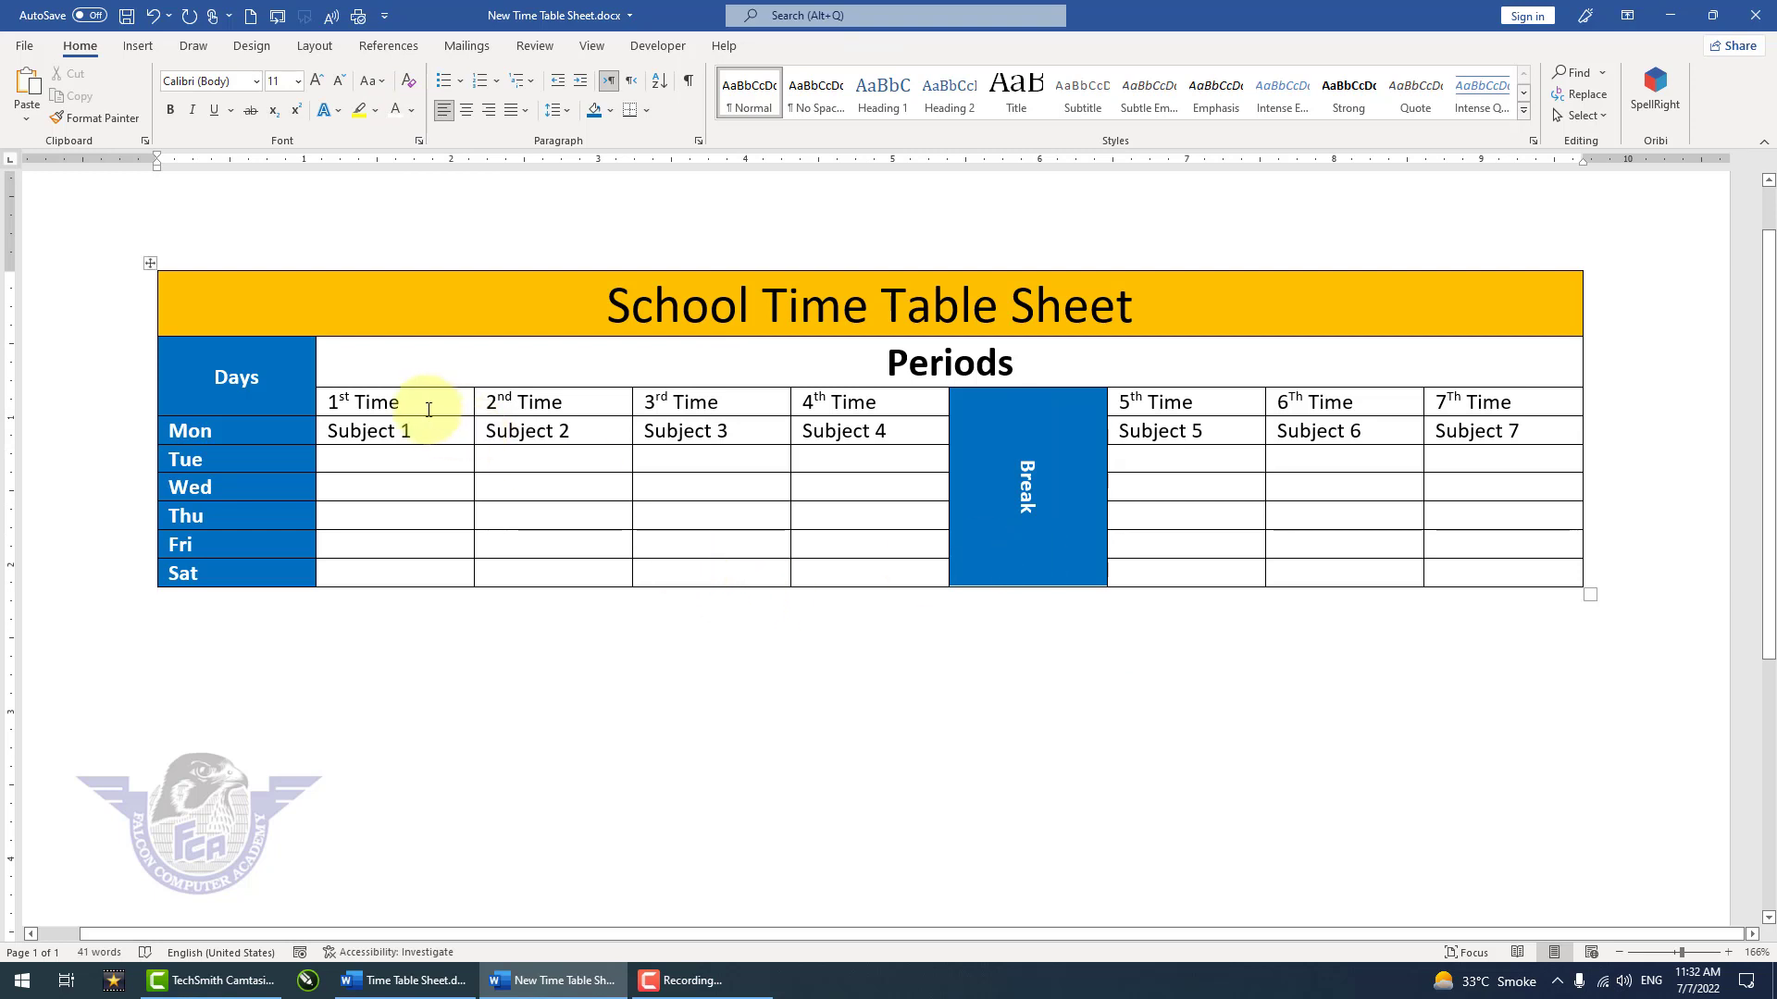
{"action": "left_click_drag", "start_coordinate": [489, 409], "coordinate": [844, 408]}
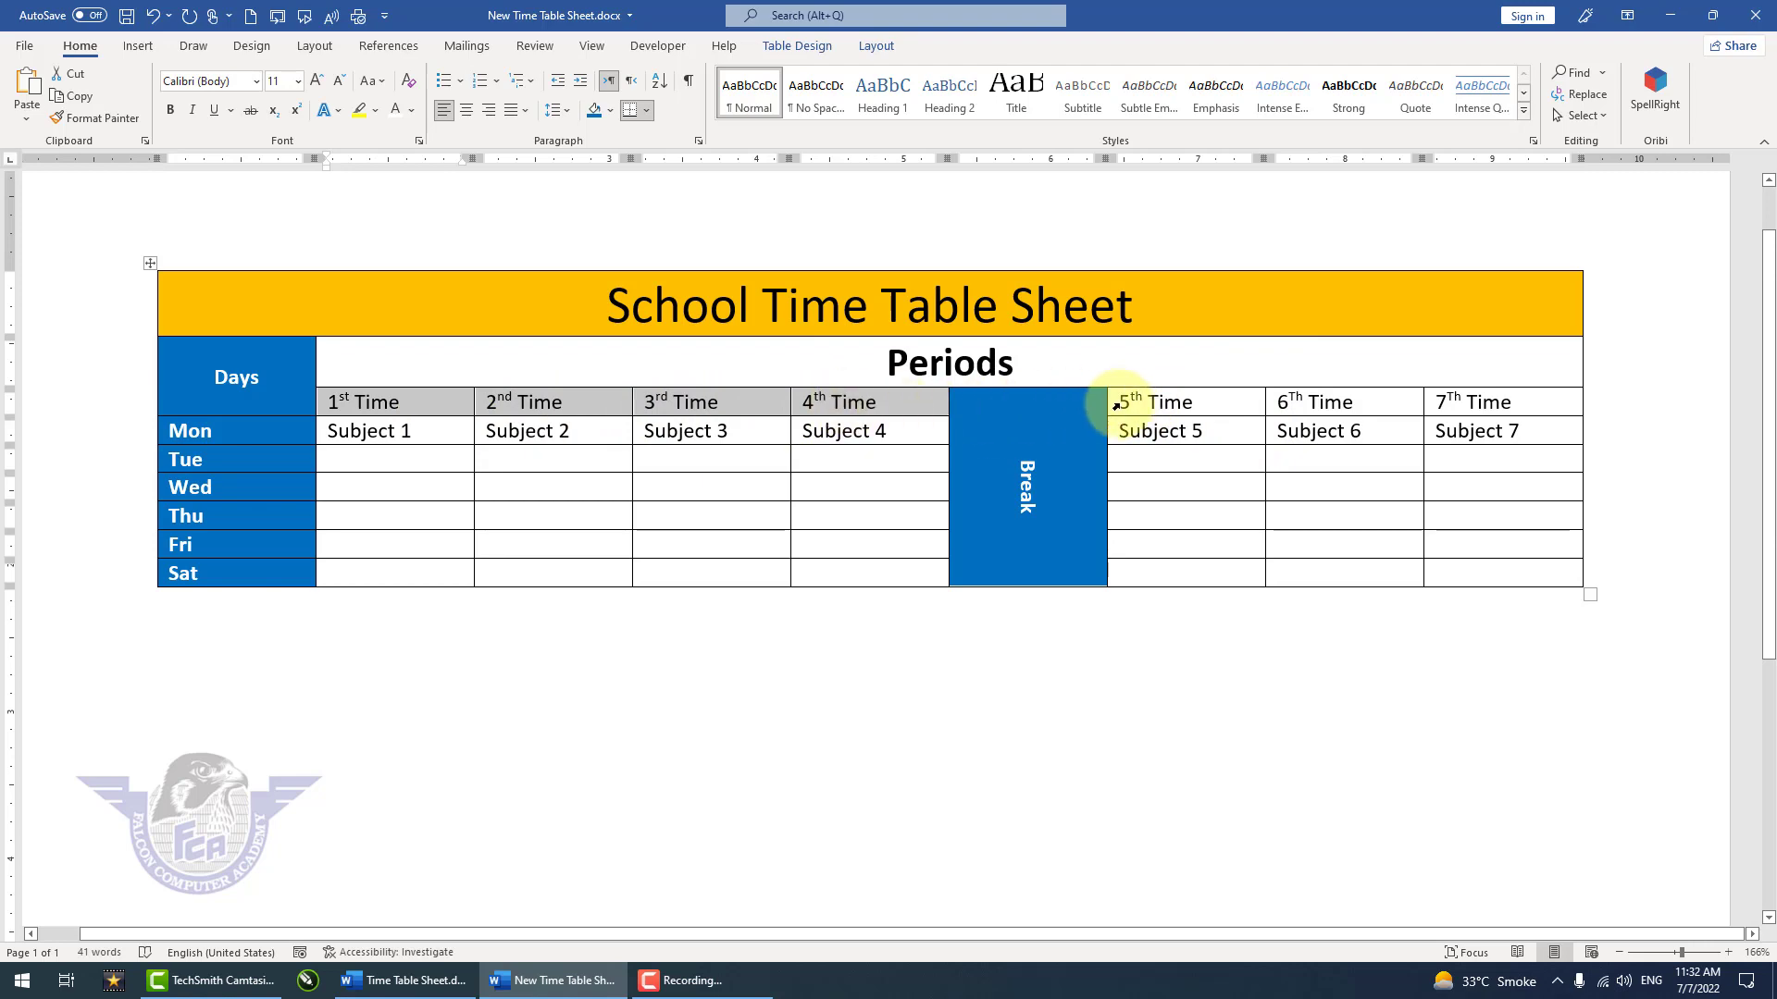
{"action": "left_click_drag", "start_coordinate": [1173, 404], "coordinate": [1478, 403]}
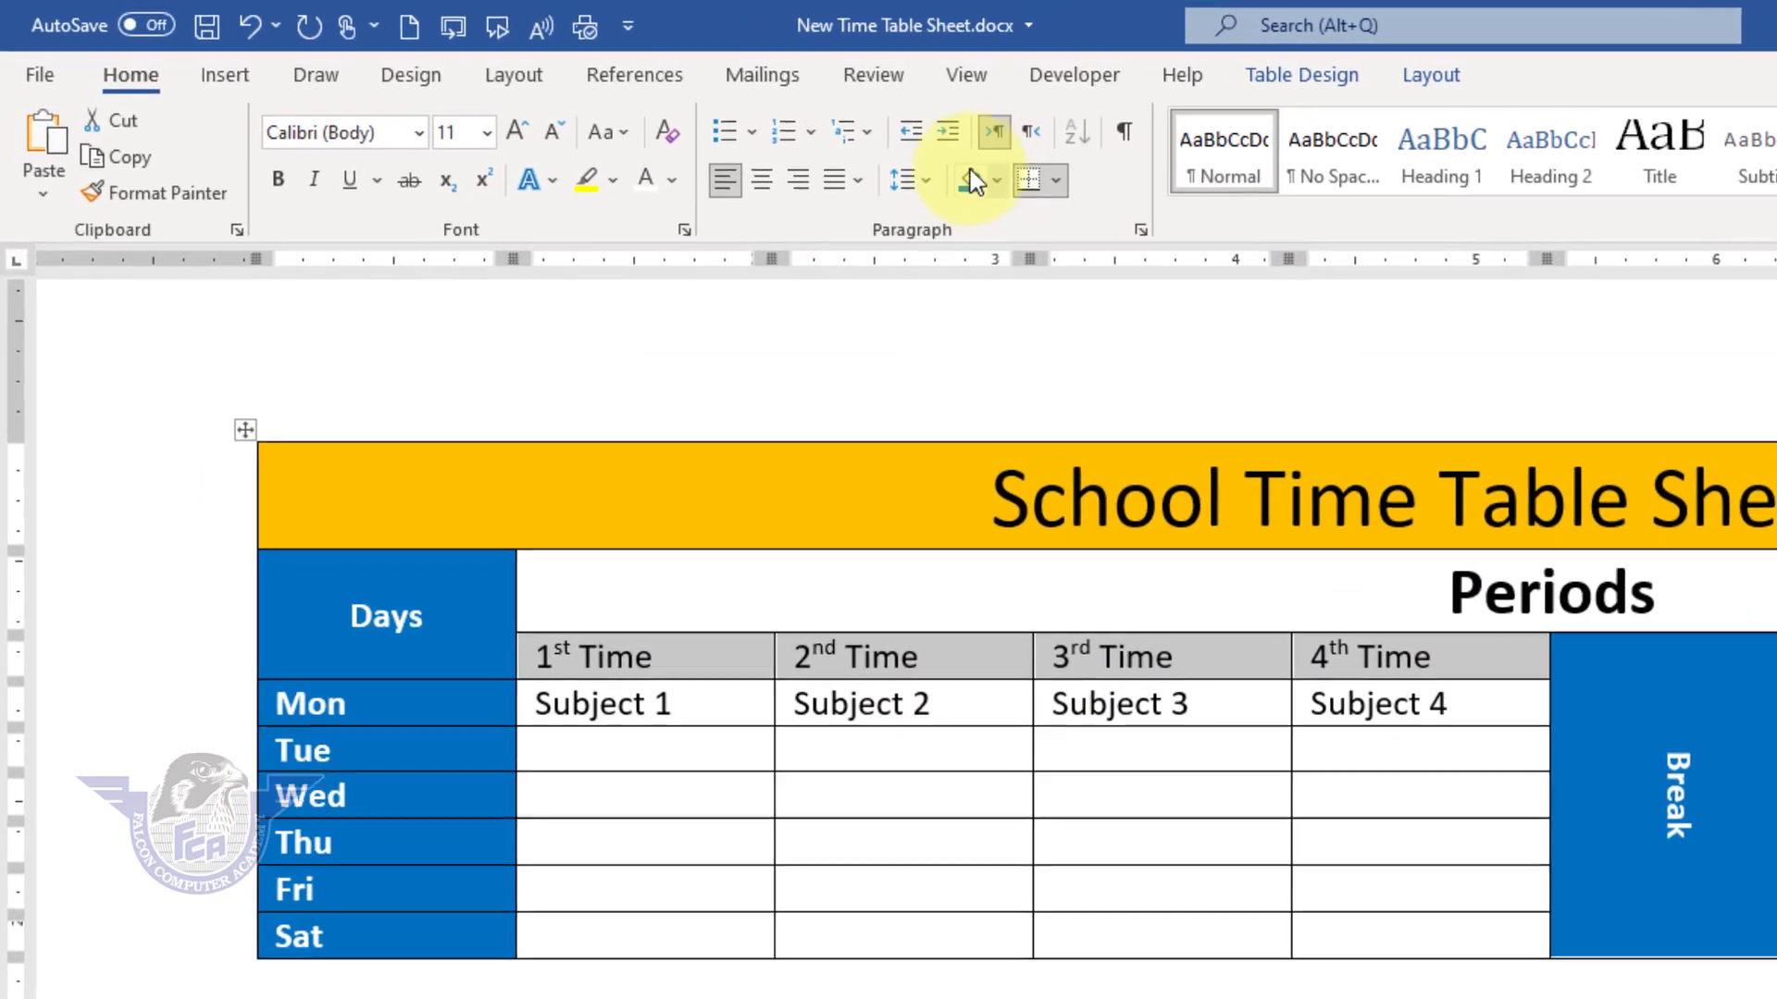
{"action": "left_click", "coordinate": [996, 181]}
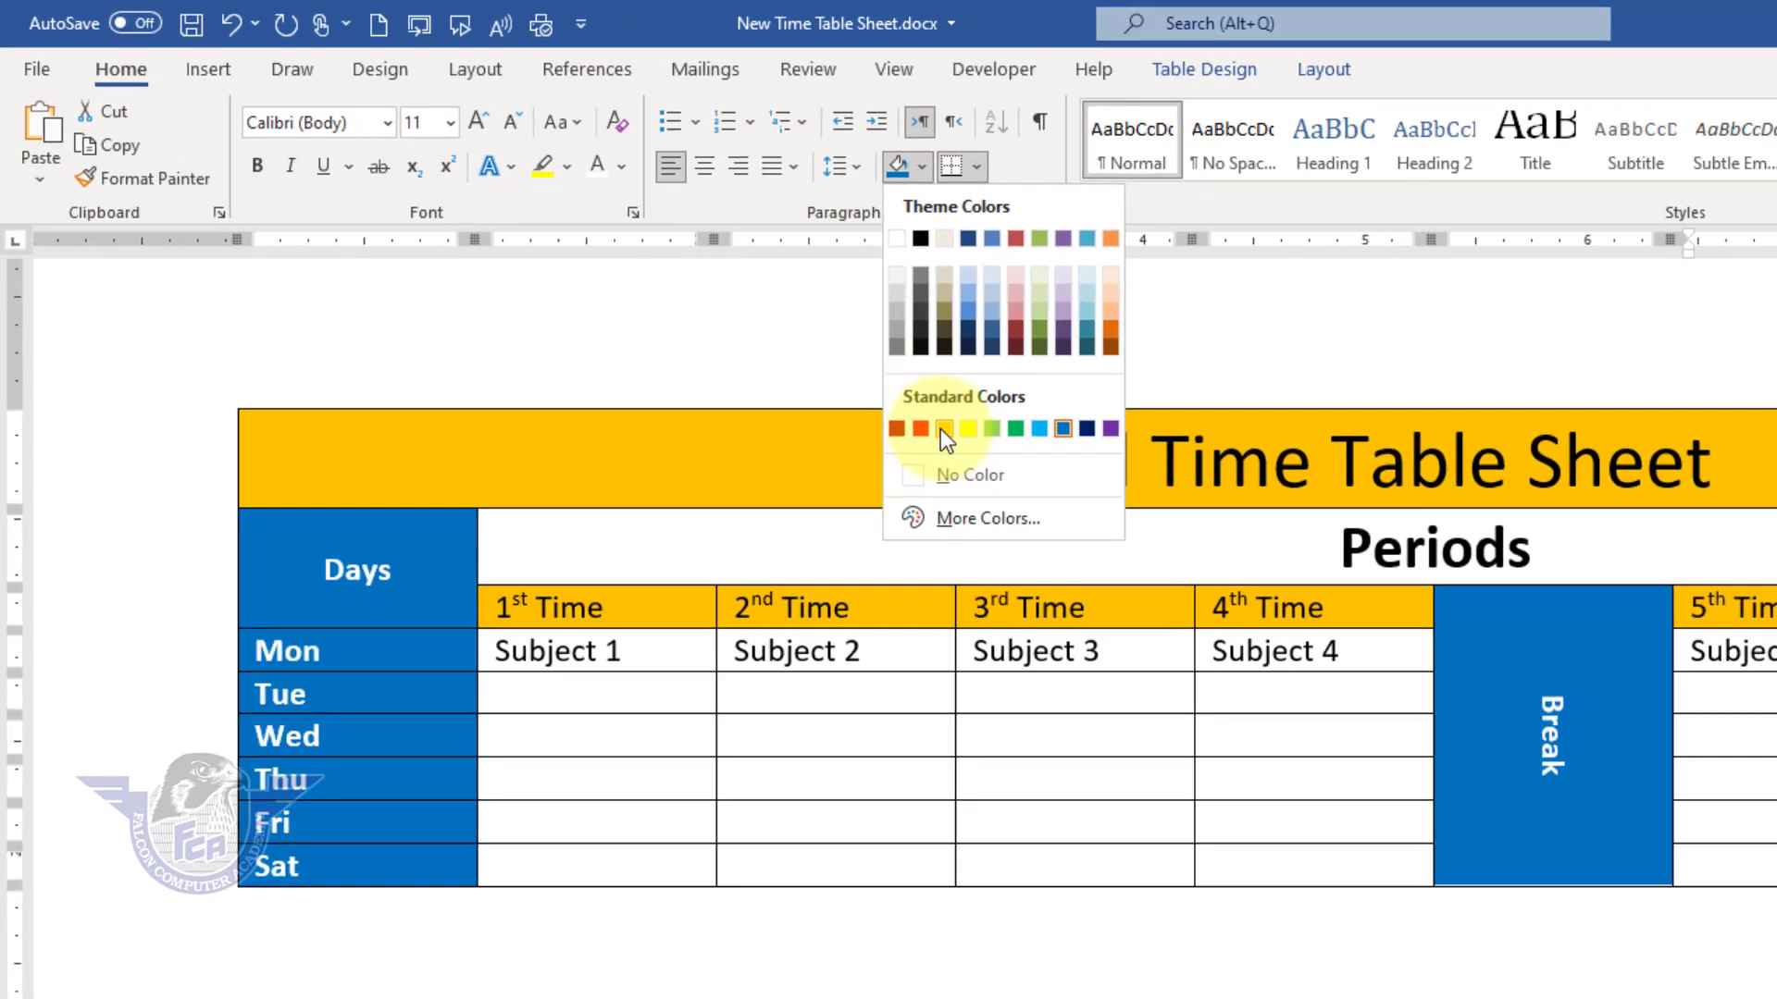
{"action": "left_click", "coordinate": [1037, 471]}
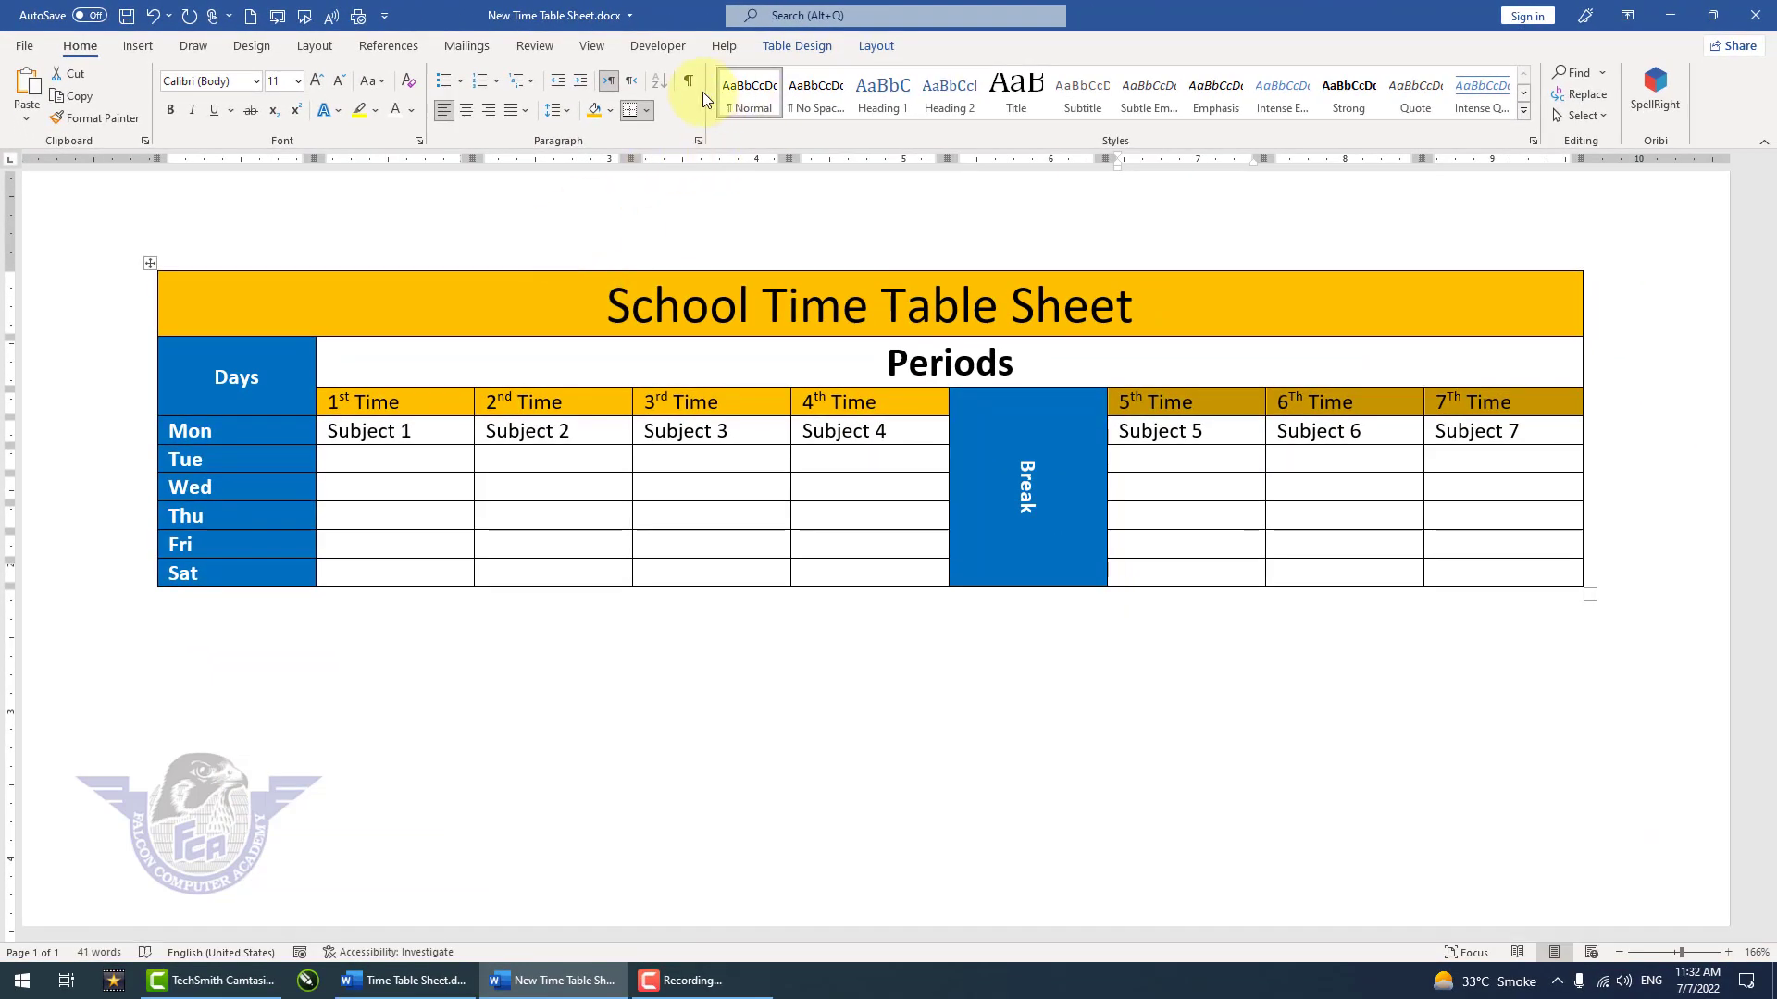
Step: Center the text of the 1st to 7th Time heading cells both horizontally and vertically
{"action": "left_click", "coordinate": [463, 115]}
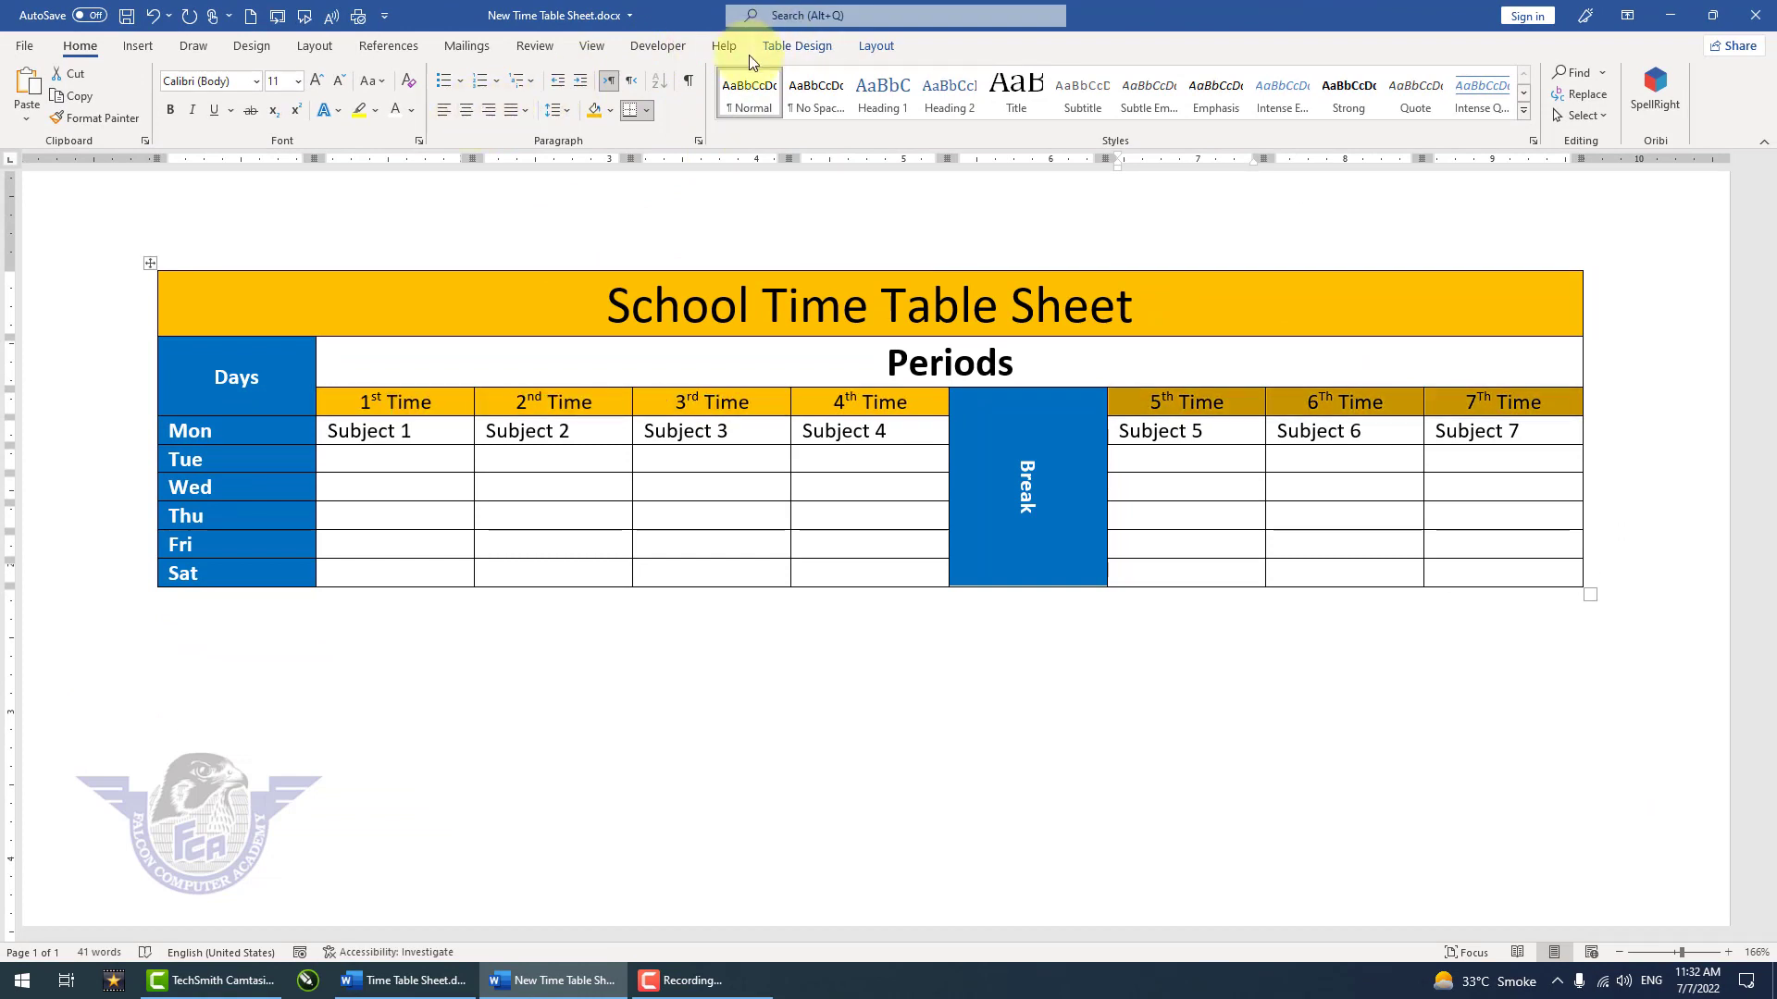
{"action": "left_click", "coordinate": [876, 47]}
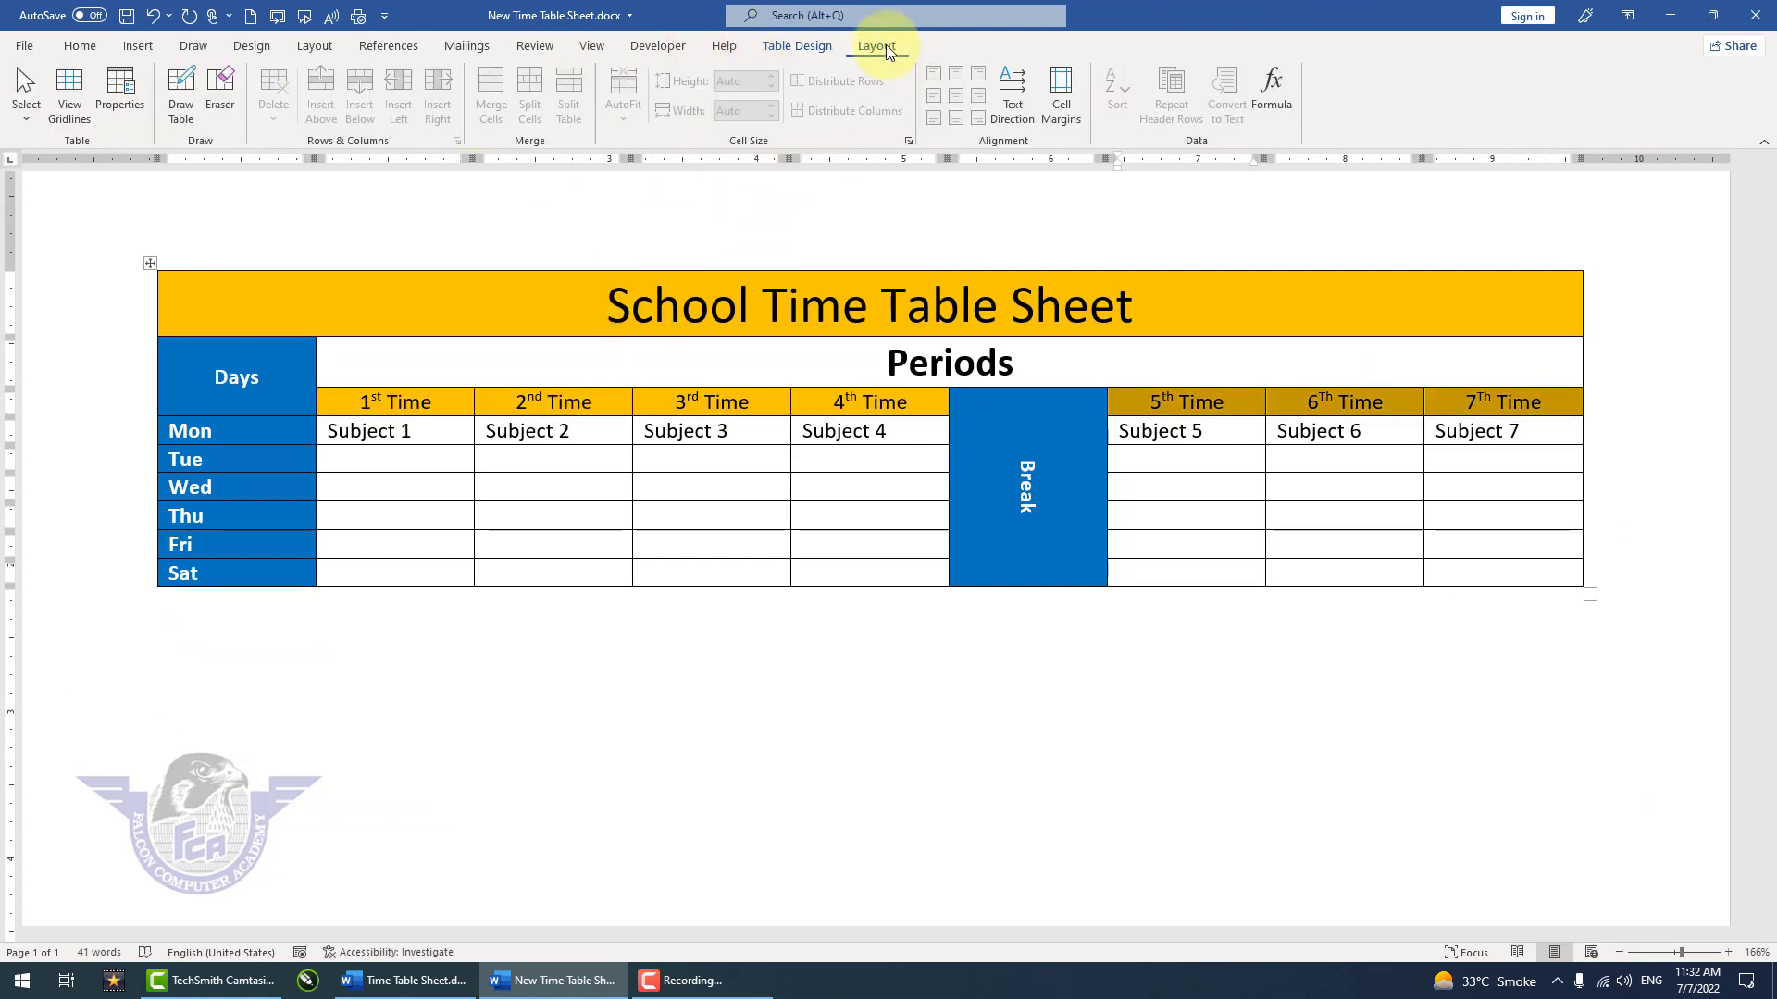
{"action": "left_click", "coordinate": [894, 406]}
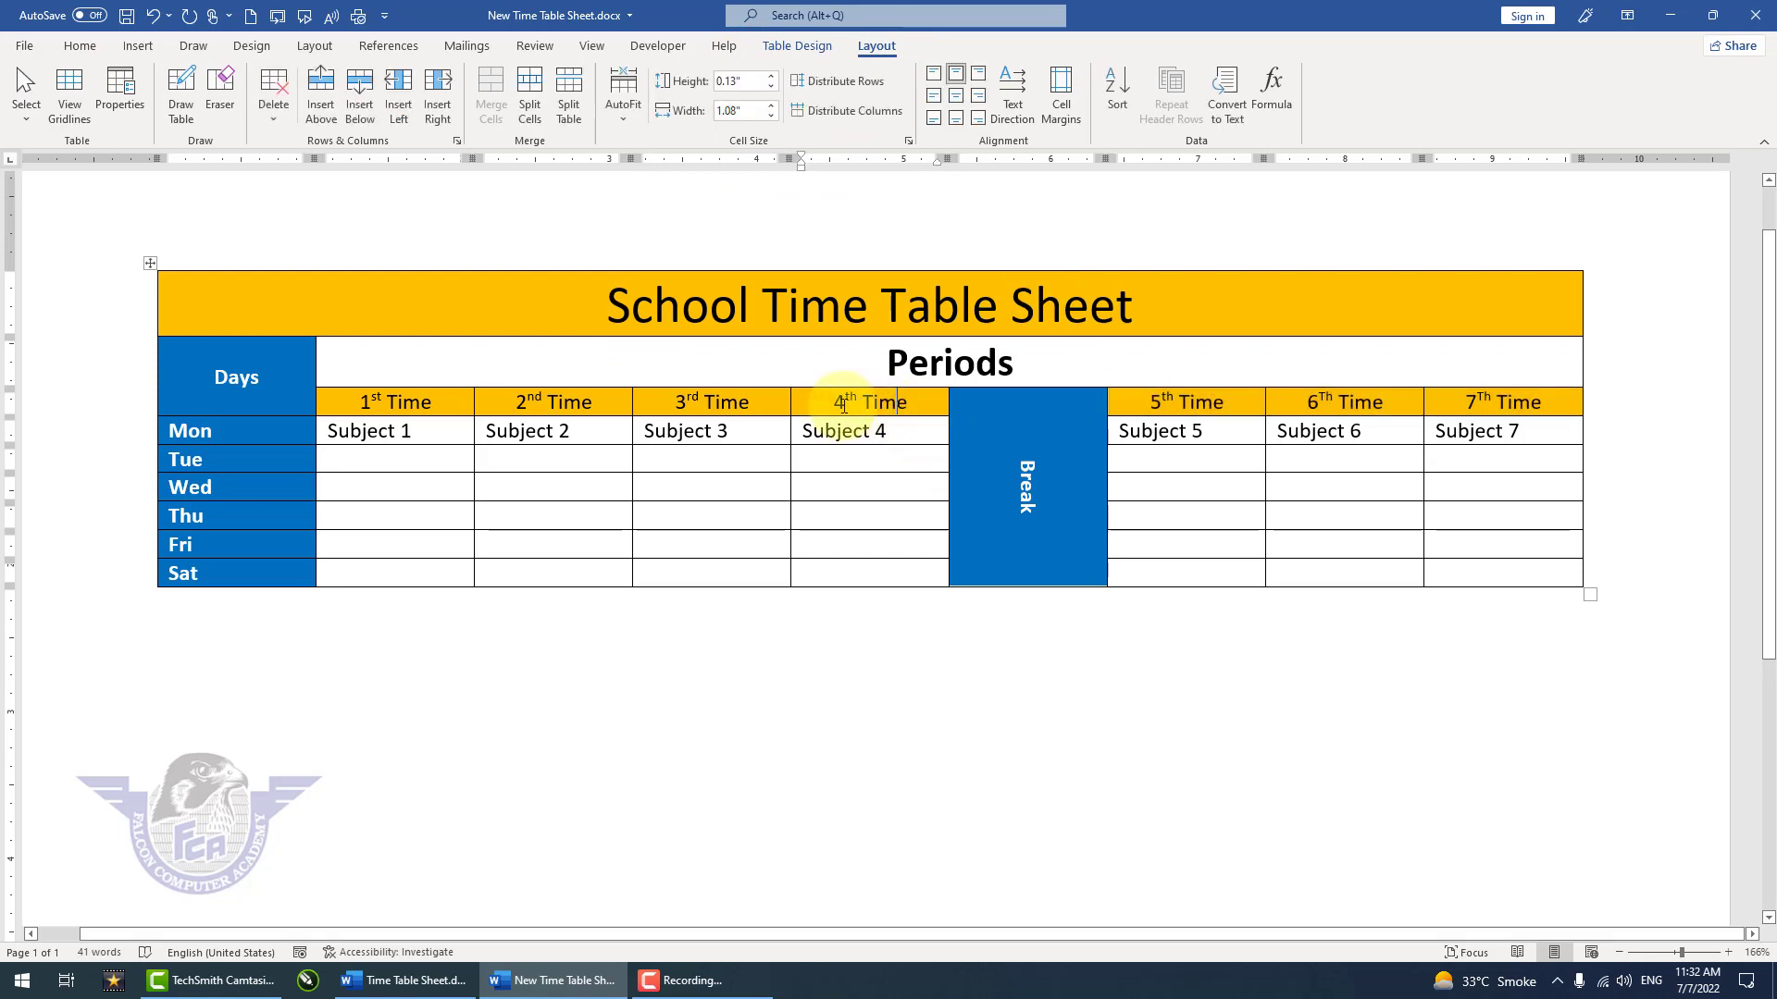
{"action": "mouse_move", "coordinate": [423, 419]}
{"action": "left_mouse_down"}
{"action": "mouse_move", "coordinate": [447, 397]}
{"action": "mouse_move", "coordinate": [845, 401]}
{"action": "left_mouse_up"}
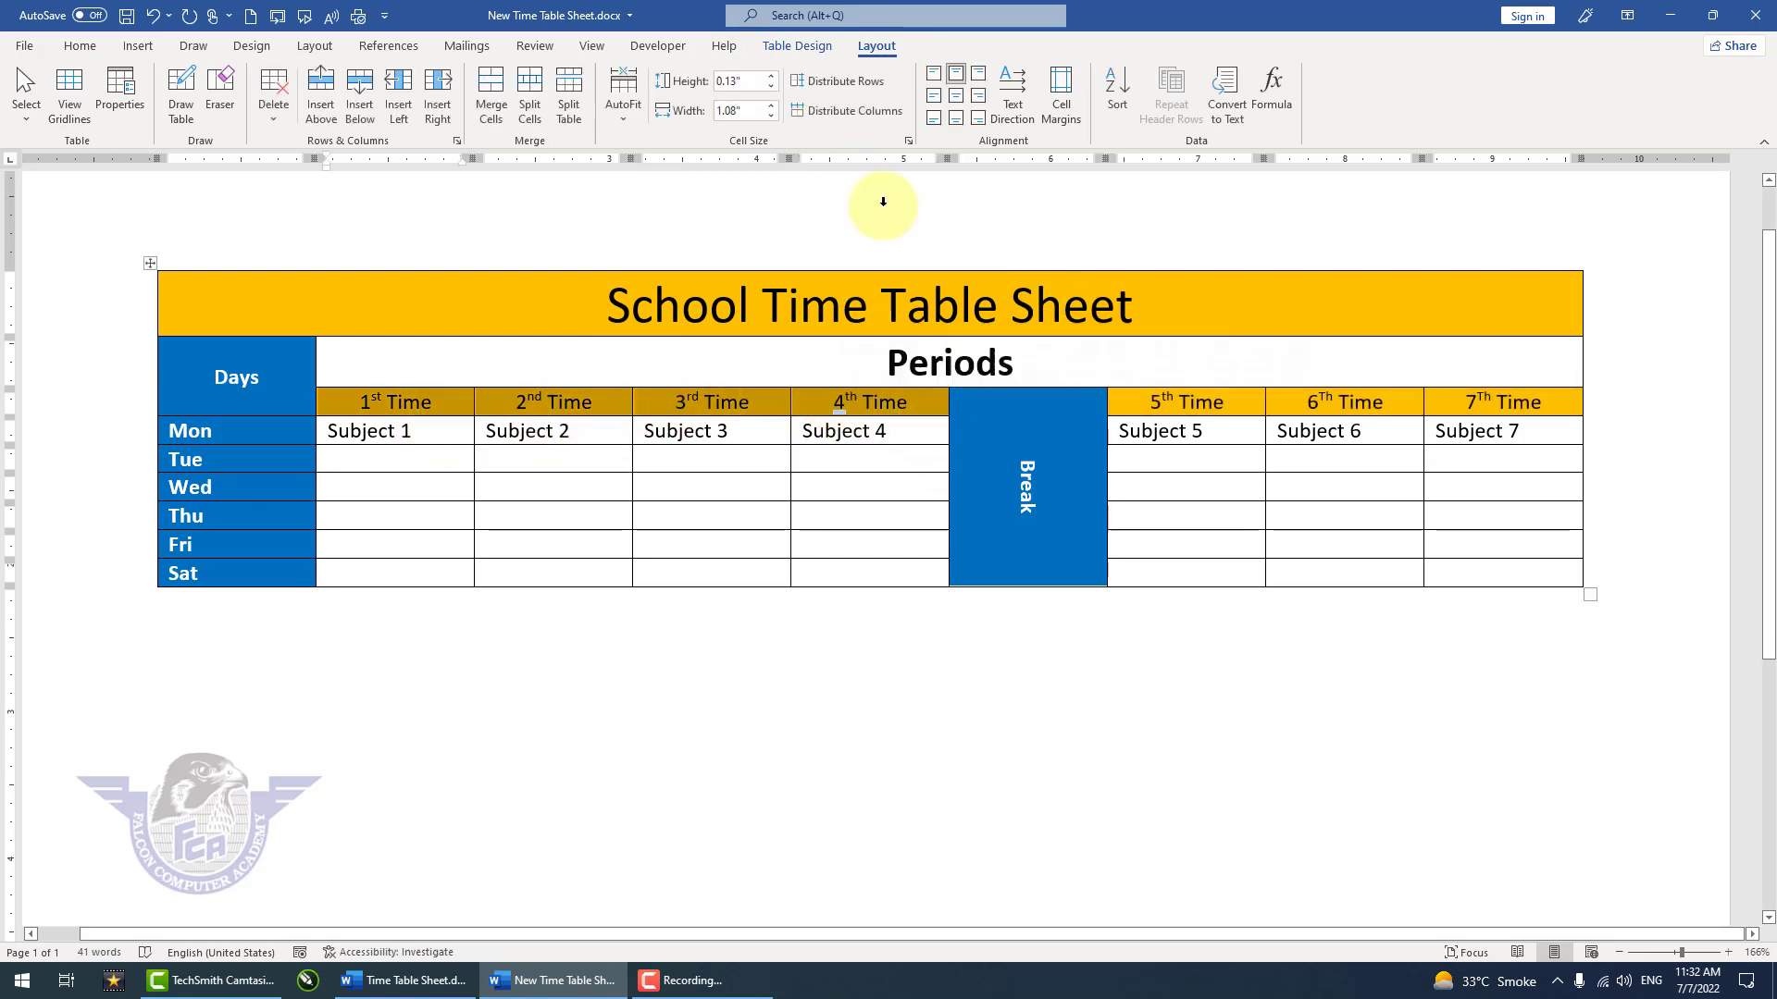
{"action": "left_click", "coordinate": [955, 102]}
{"action": "left_click_drag", "start_coordinate": [1152, 402], "coordinate": [1484, 401]}
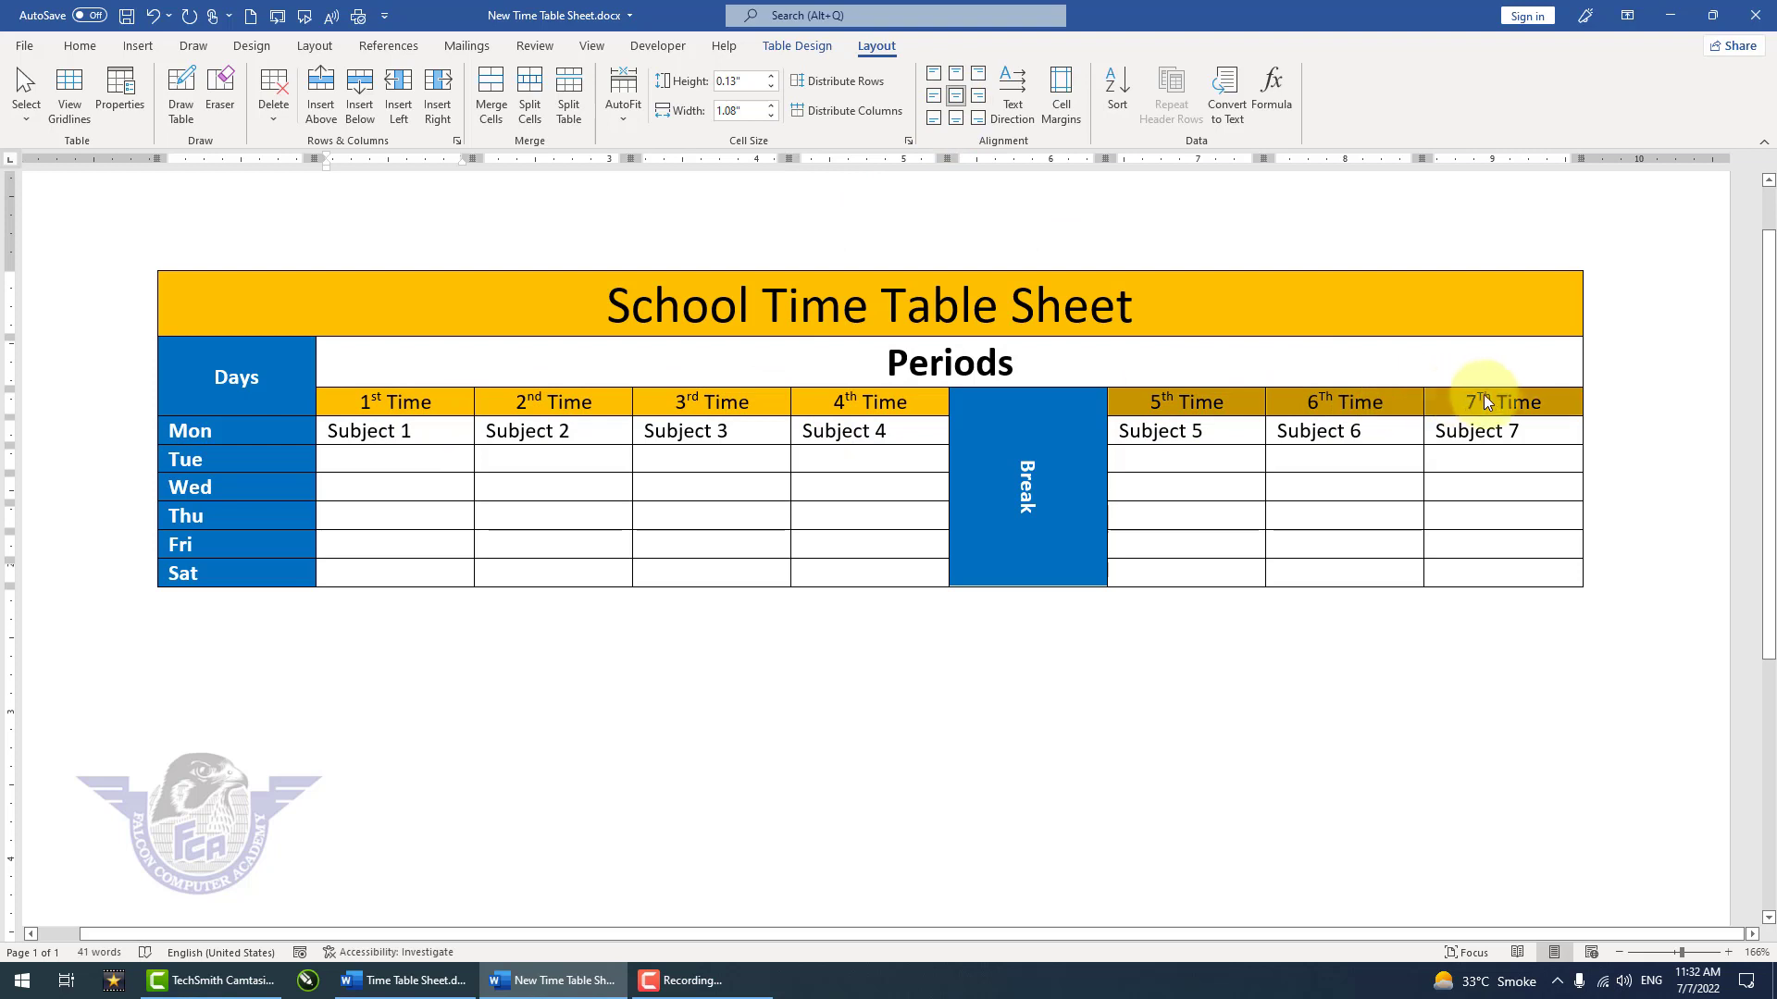
{"action": "left_click", "coordinate": [958, 98]}
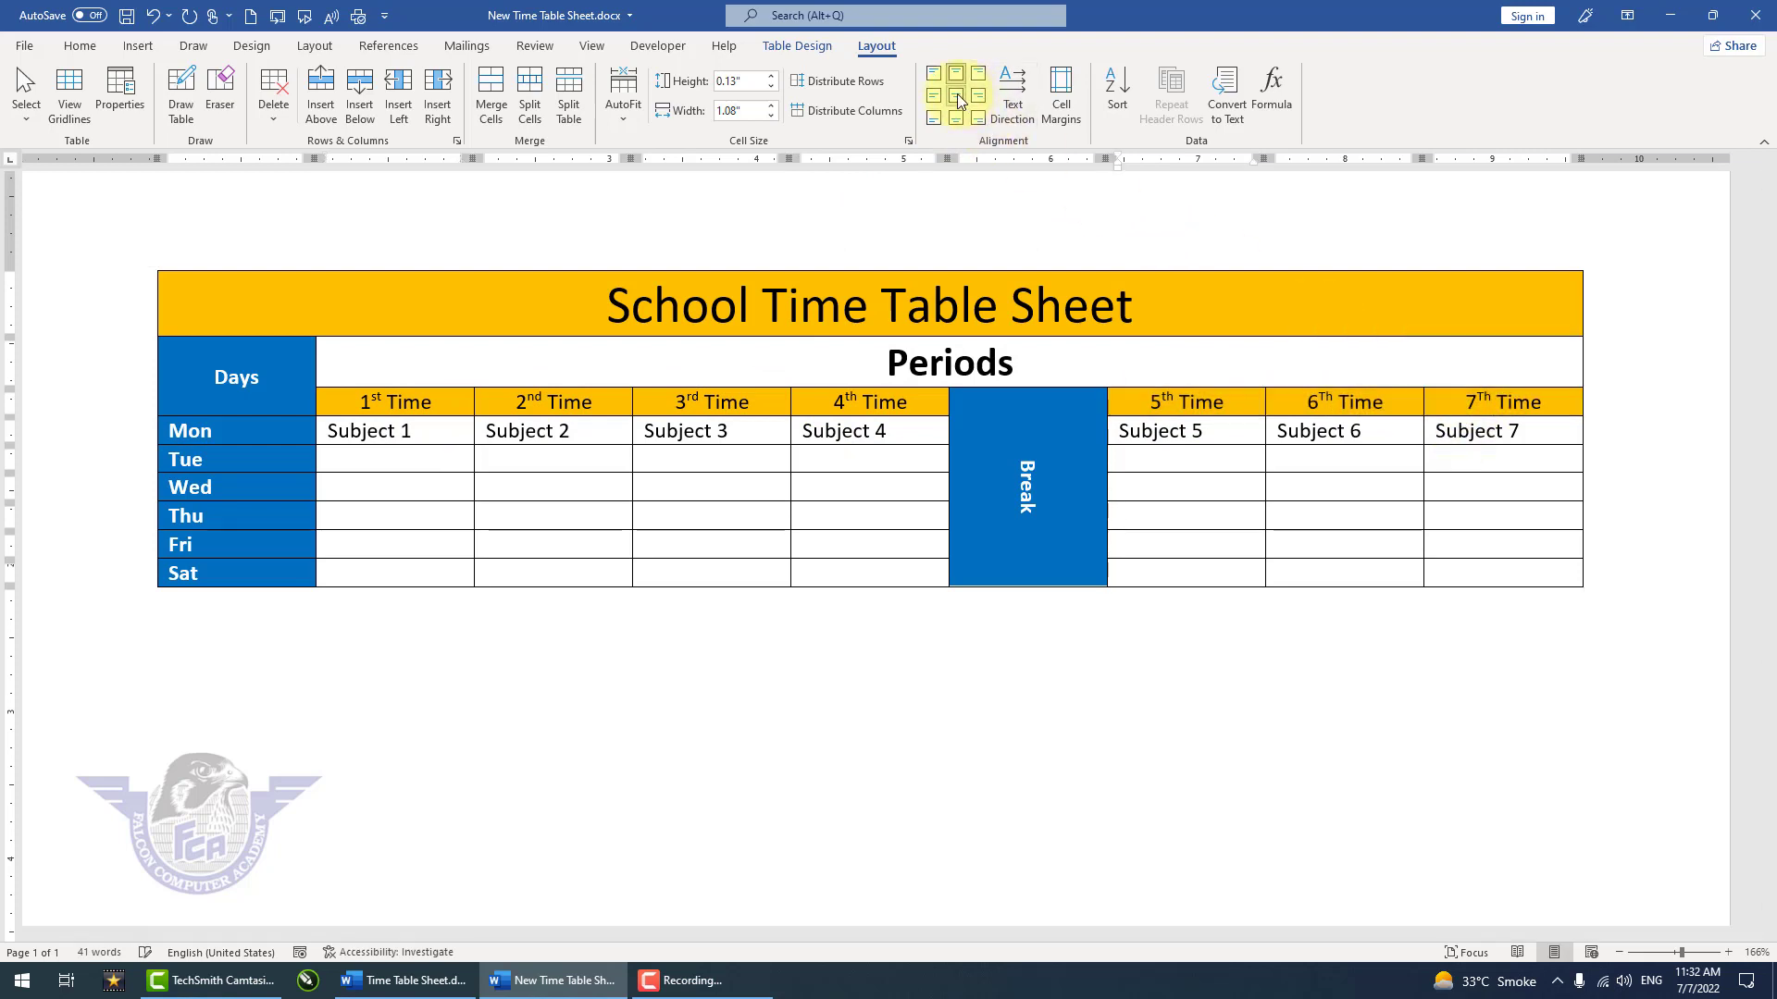
{"action": "left_click", "coordinate": [654, 674]}
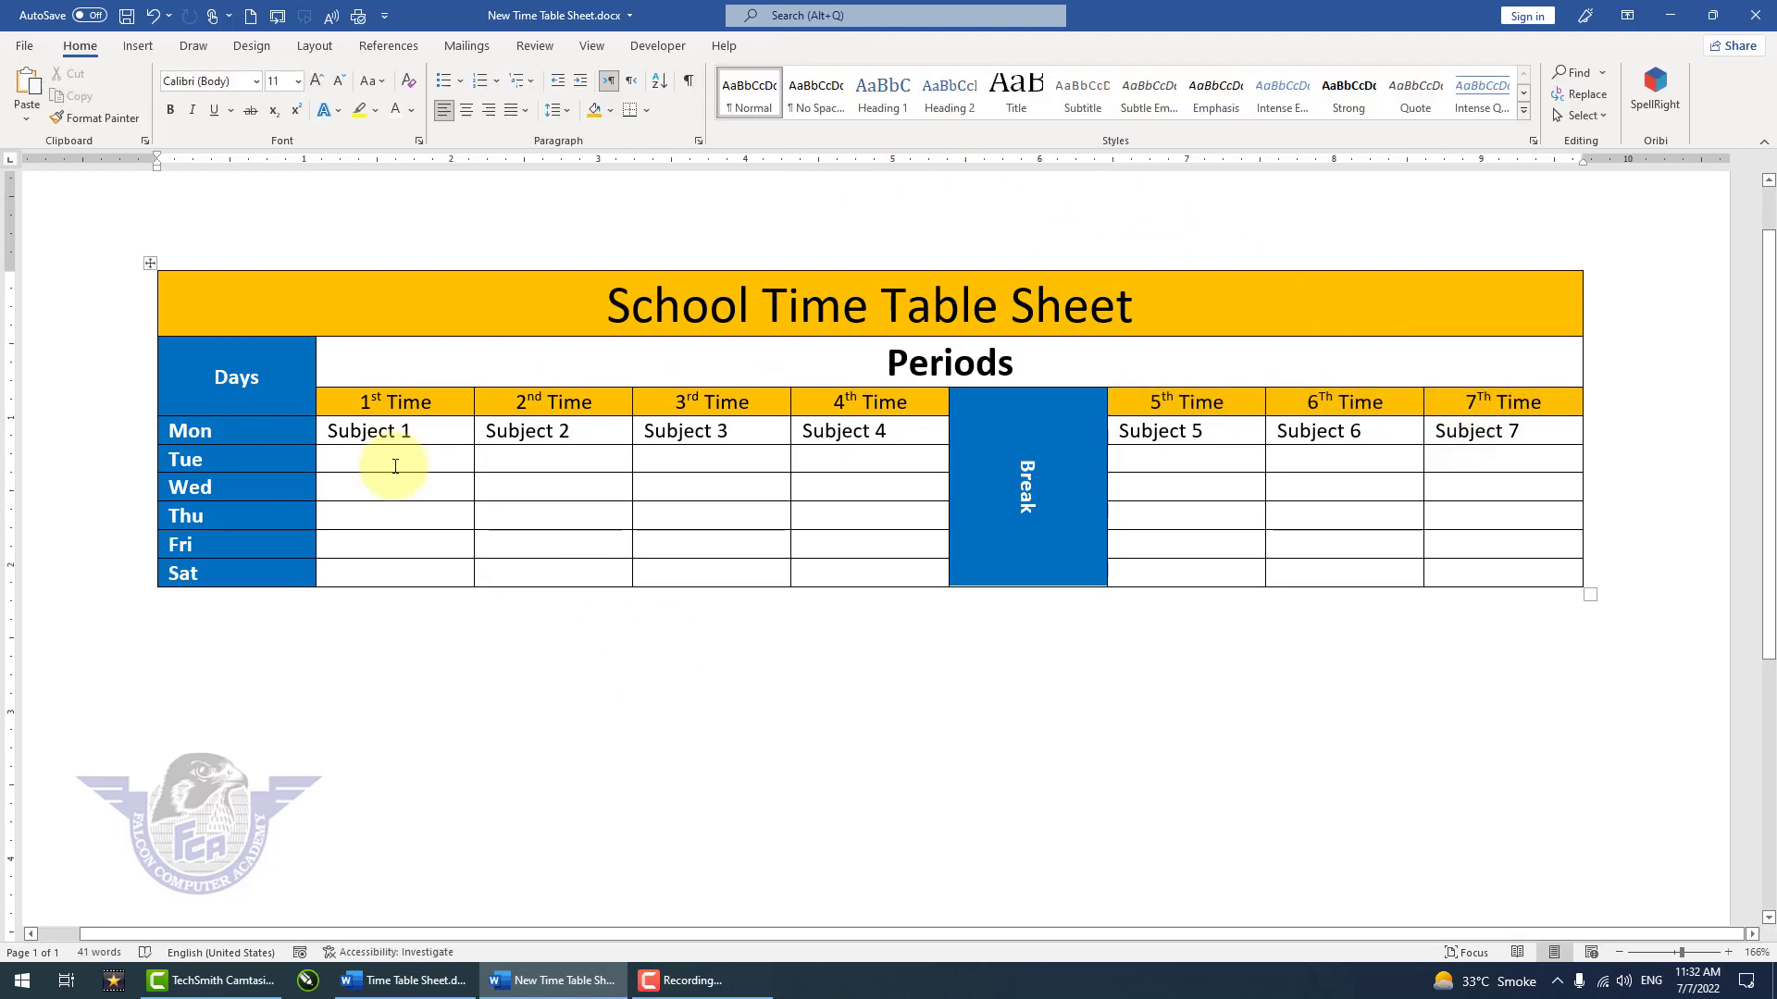
Step: Allow spacing between cells for the whole table and set it to 0.05"
{"action": "left_click", "coordinate": [152, 265]}
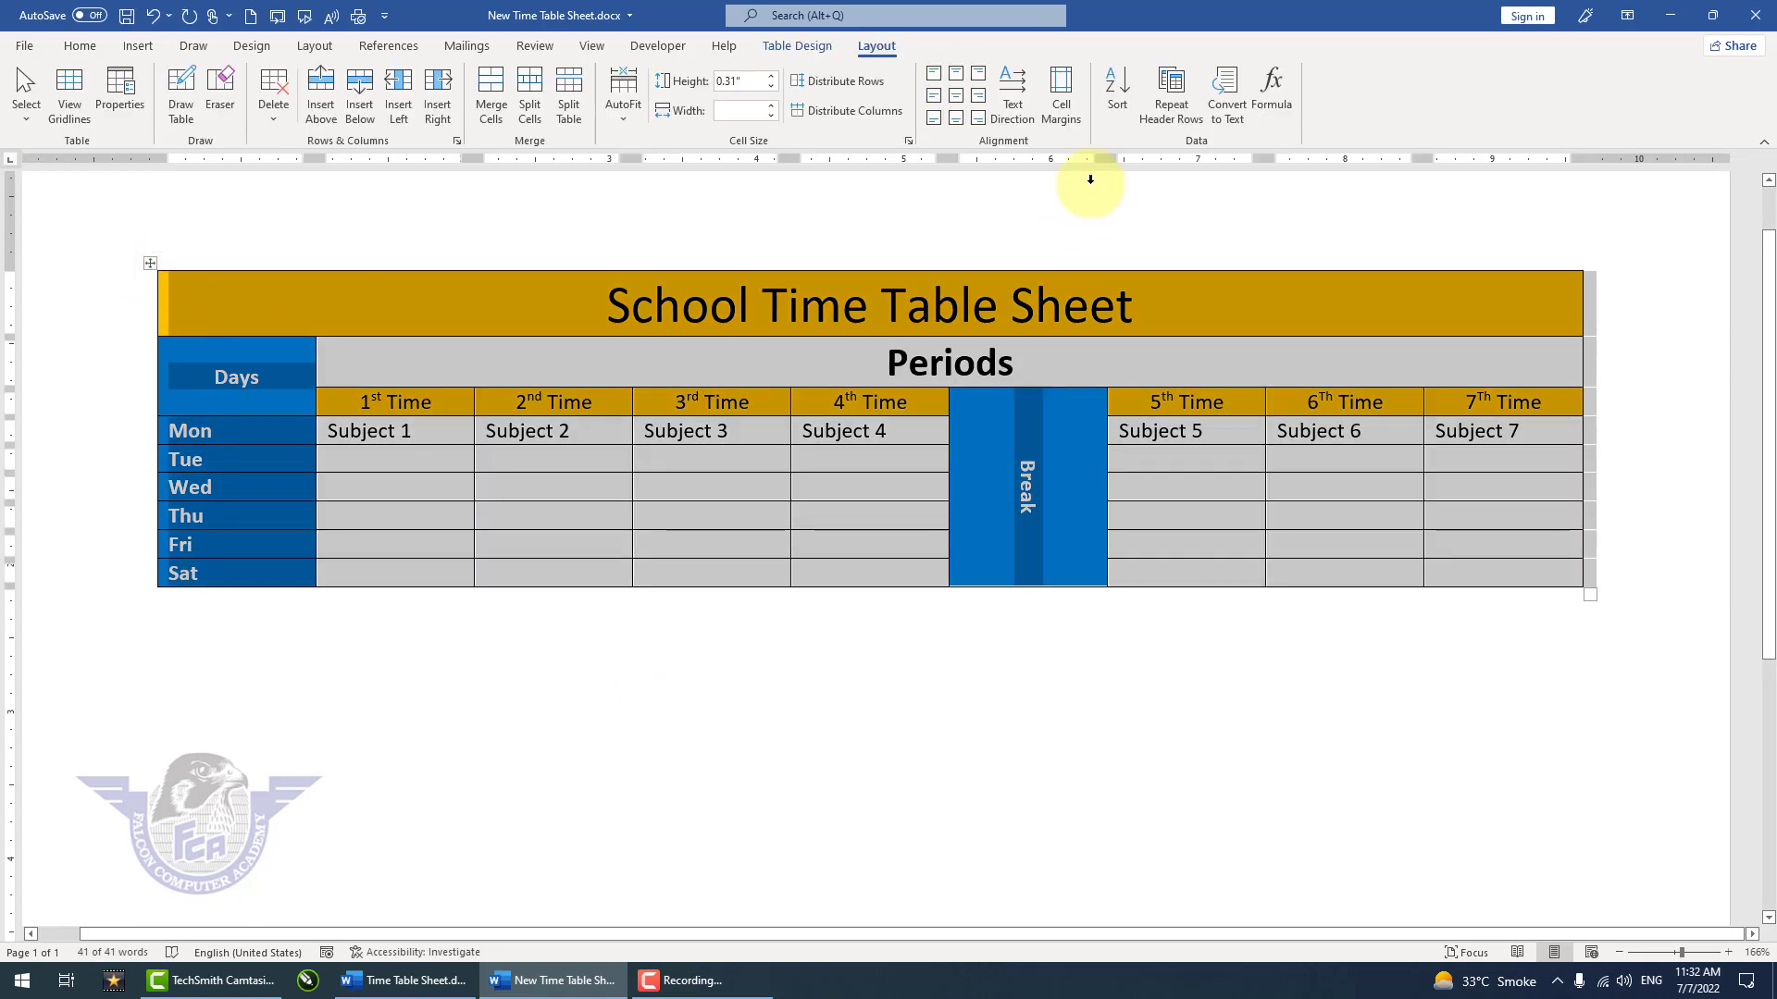
{"action": "left_click", "coordinate": [1060, 113]}
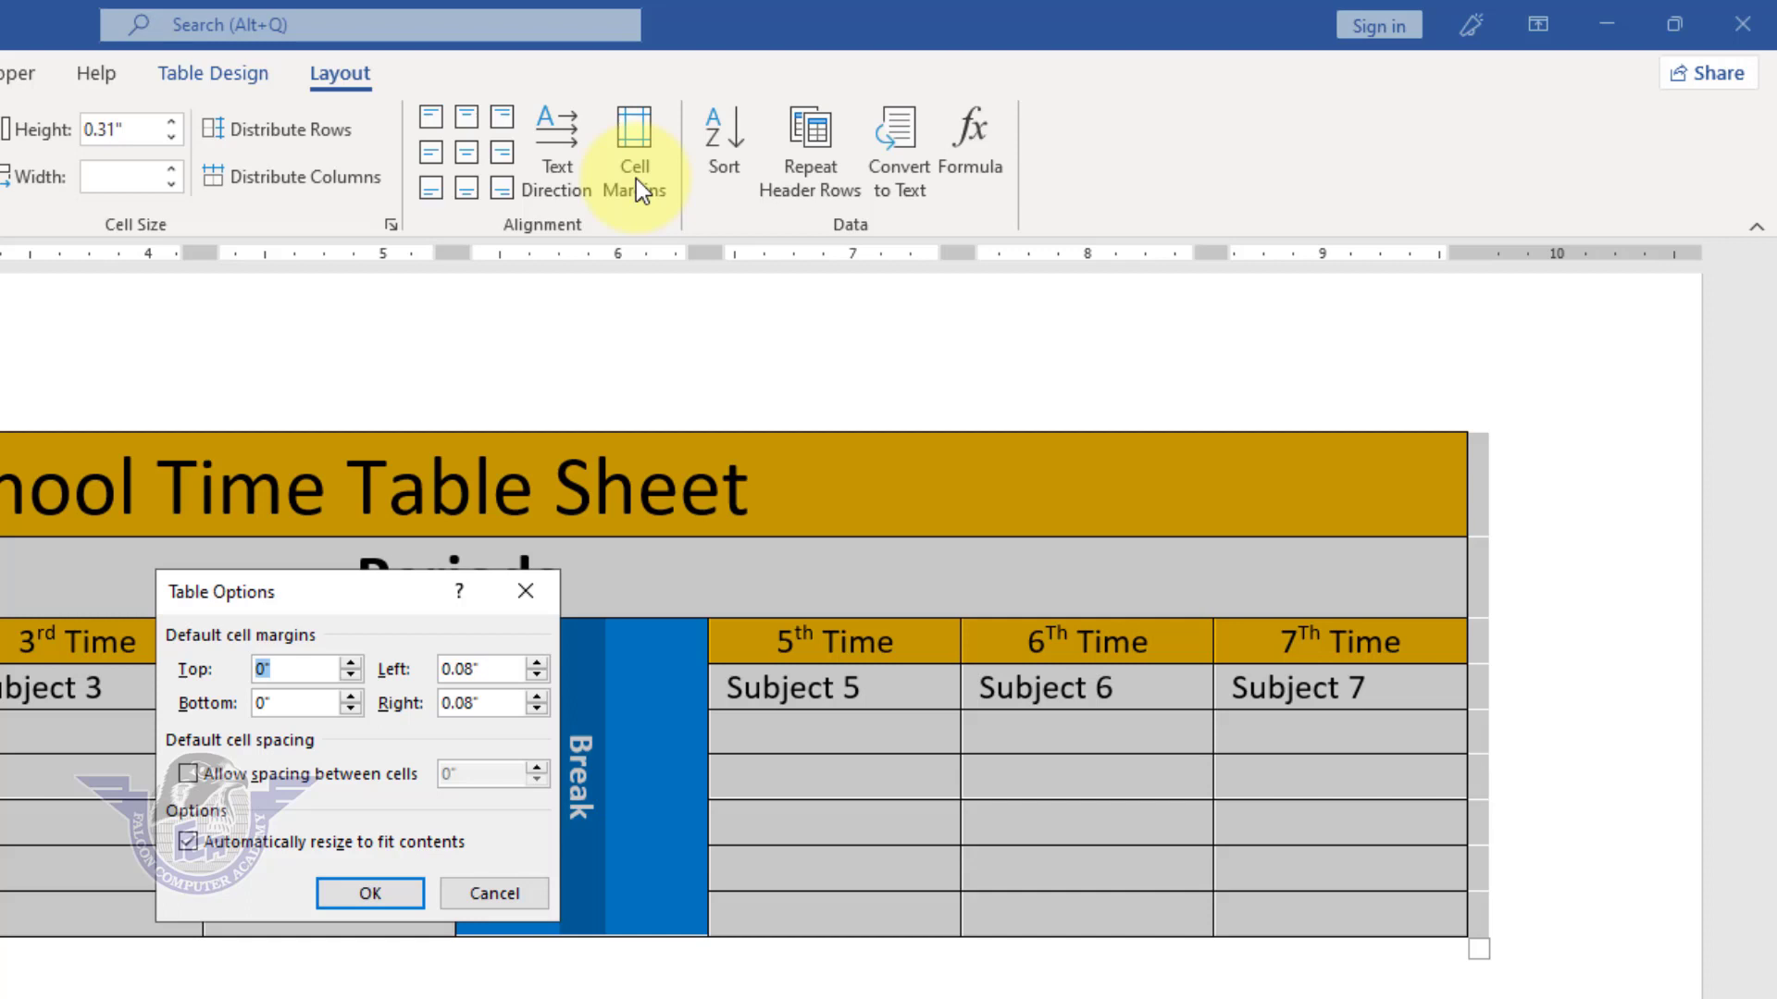
{"action": "left_click", "coordinate": [329, 786]}
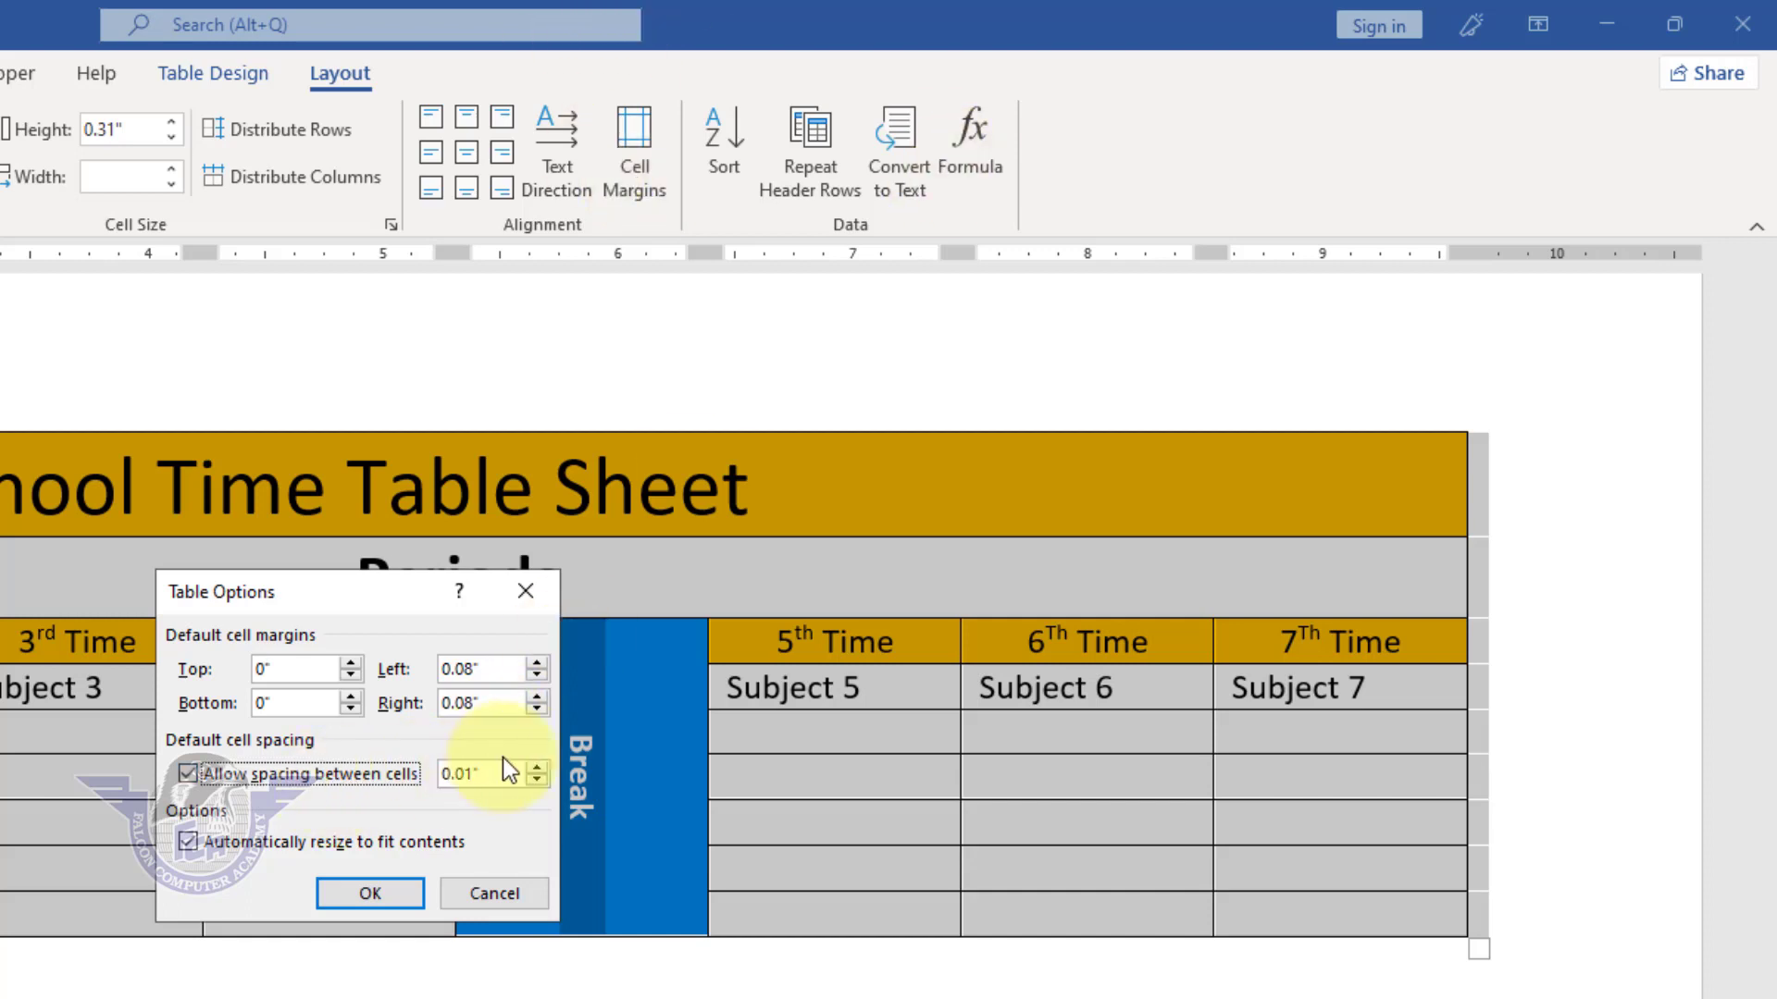
{"action": "left_click", "coordinate": [543, 767]}
{"action": "left_click", "coordinate": [542, 767]}
{"action": "left_click", "coordinate": [542, 767]}
{"action": "left_click", "coordinate": [542, 767]}
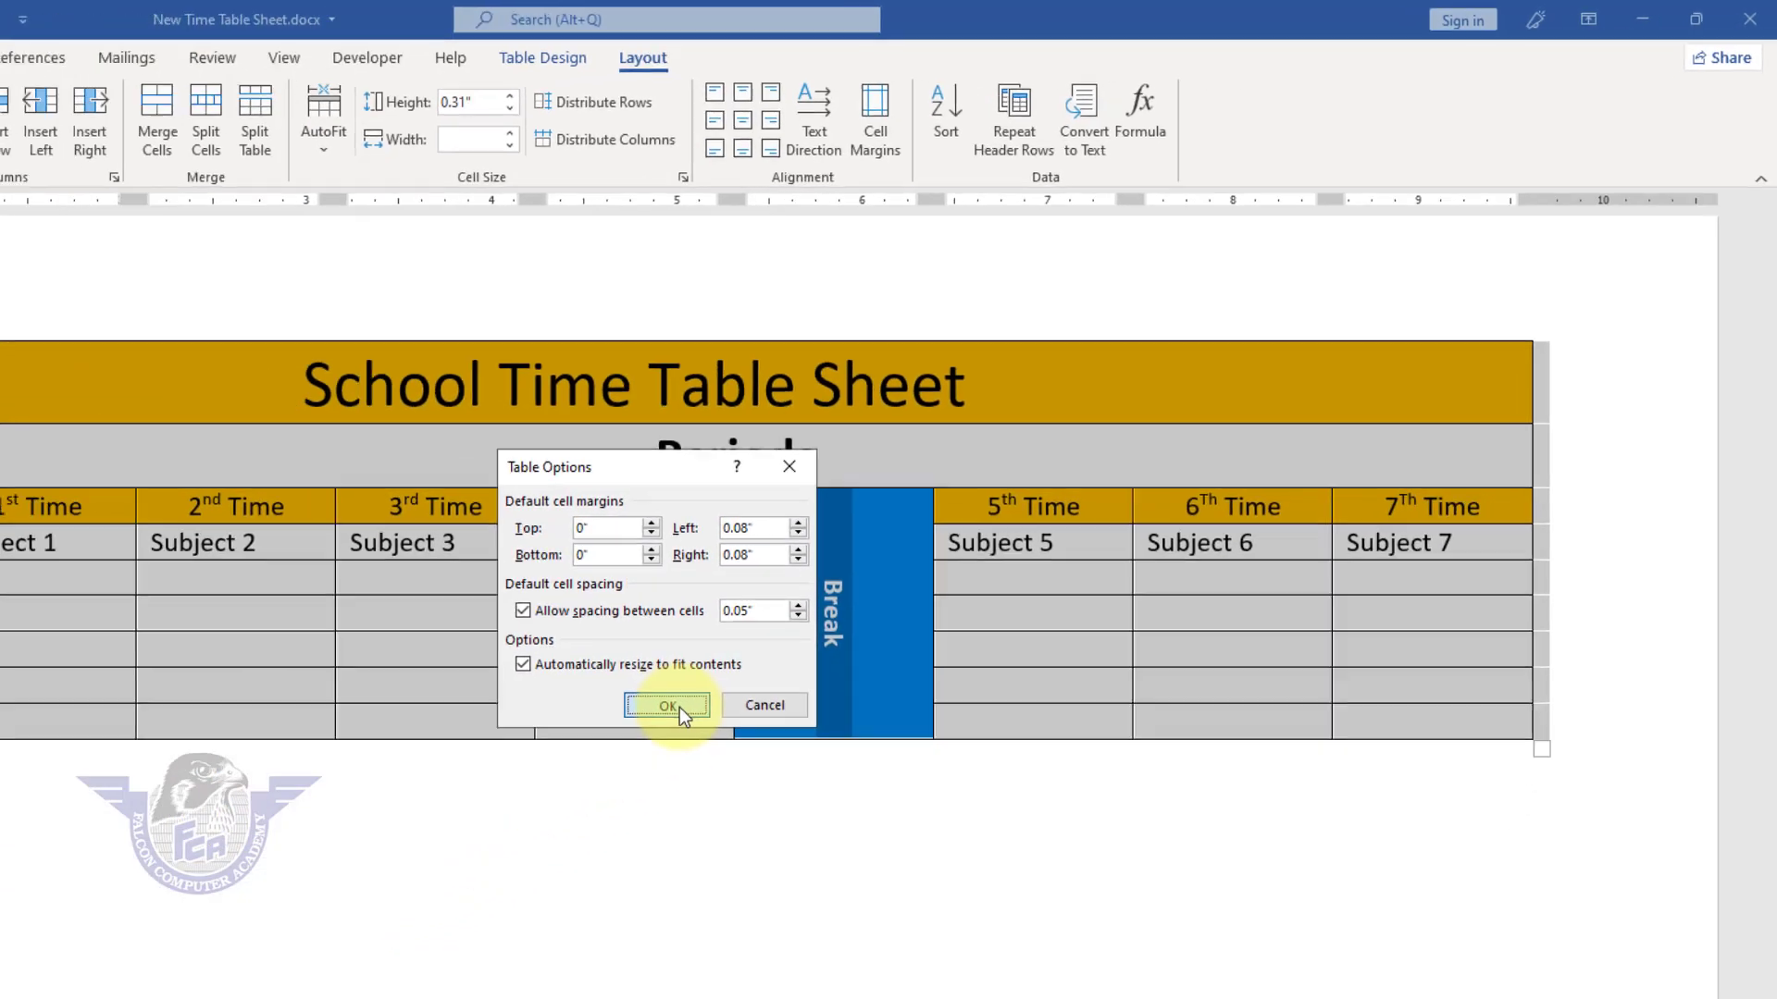
{"action": "left_click", "coordinate": [393, 895]}
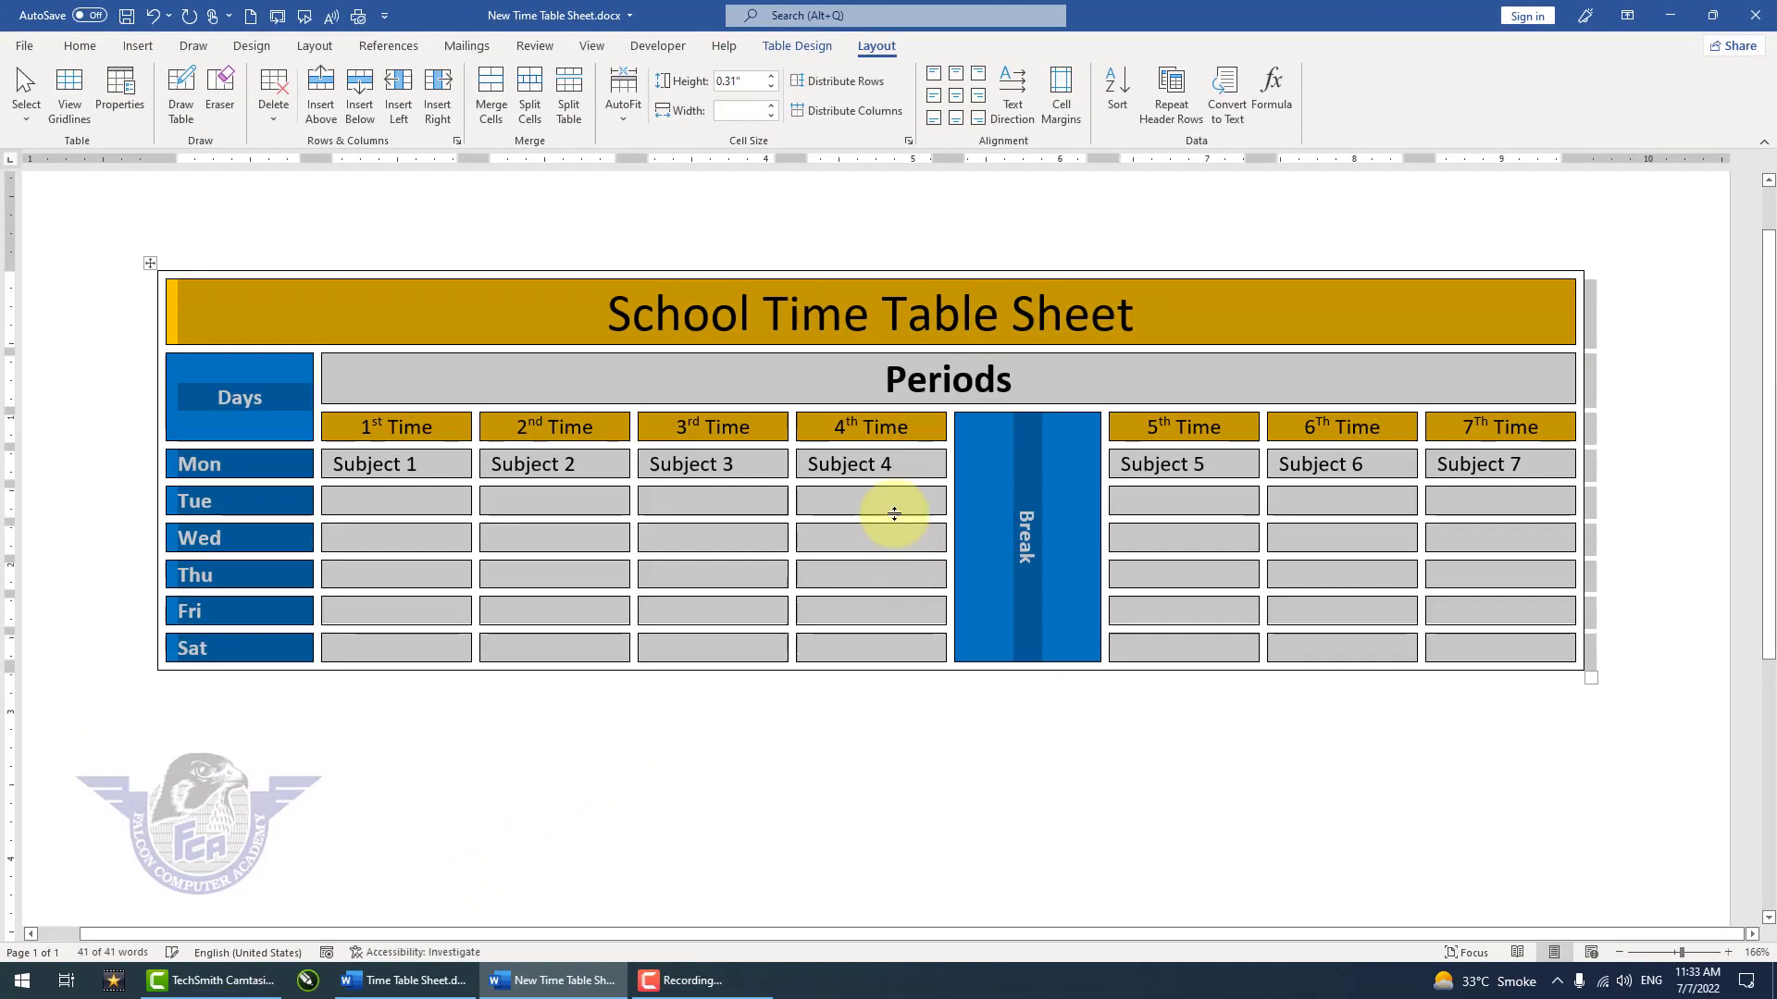
{"action": "left_click", "coordinate": [1177, 749]}
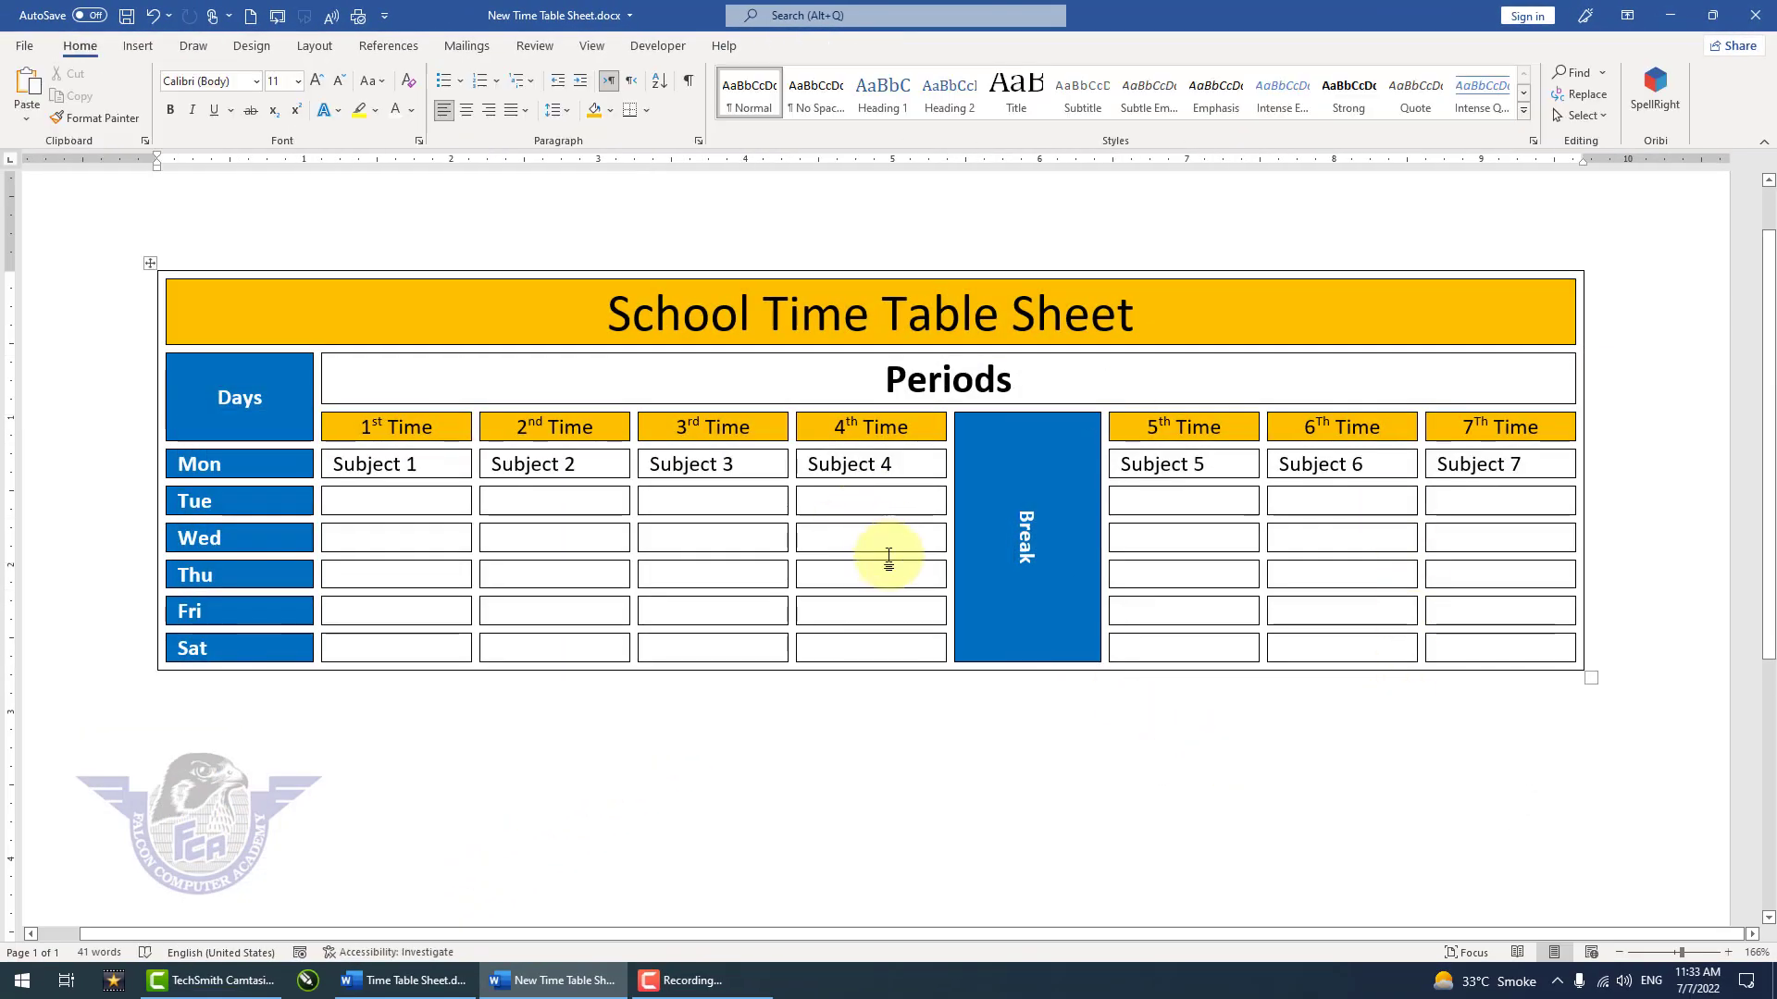
Step: Move the table lower on the page and draw a rectangle about 10.46" wide and 0.99" high above it
{"action": "scroll", "coordinate": [923, 638], "scroll_direction": "down", "scroll_amount": 6}
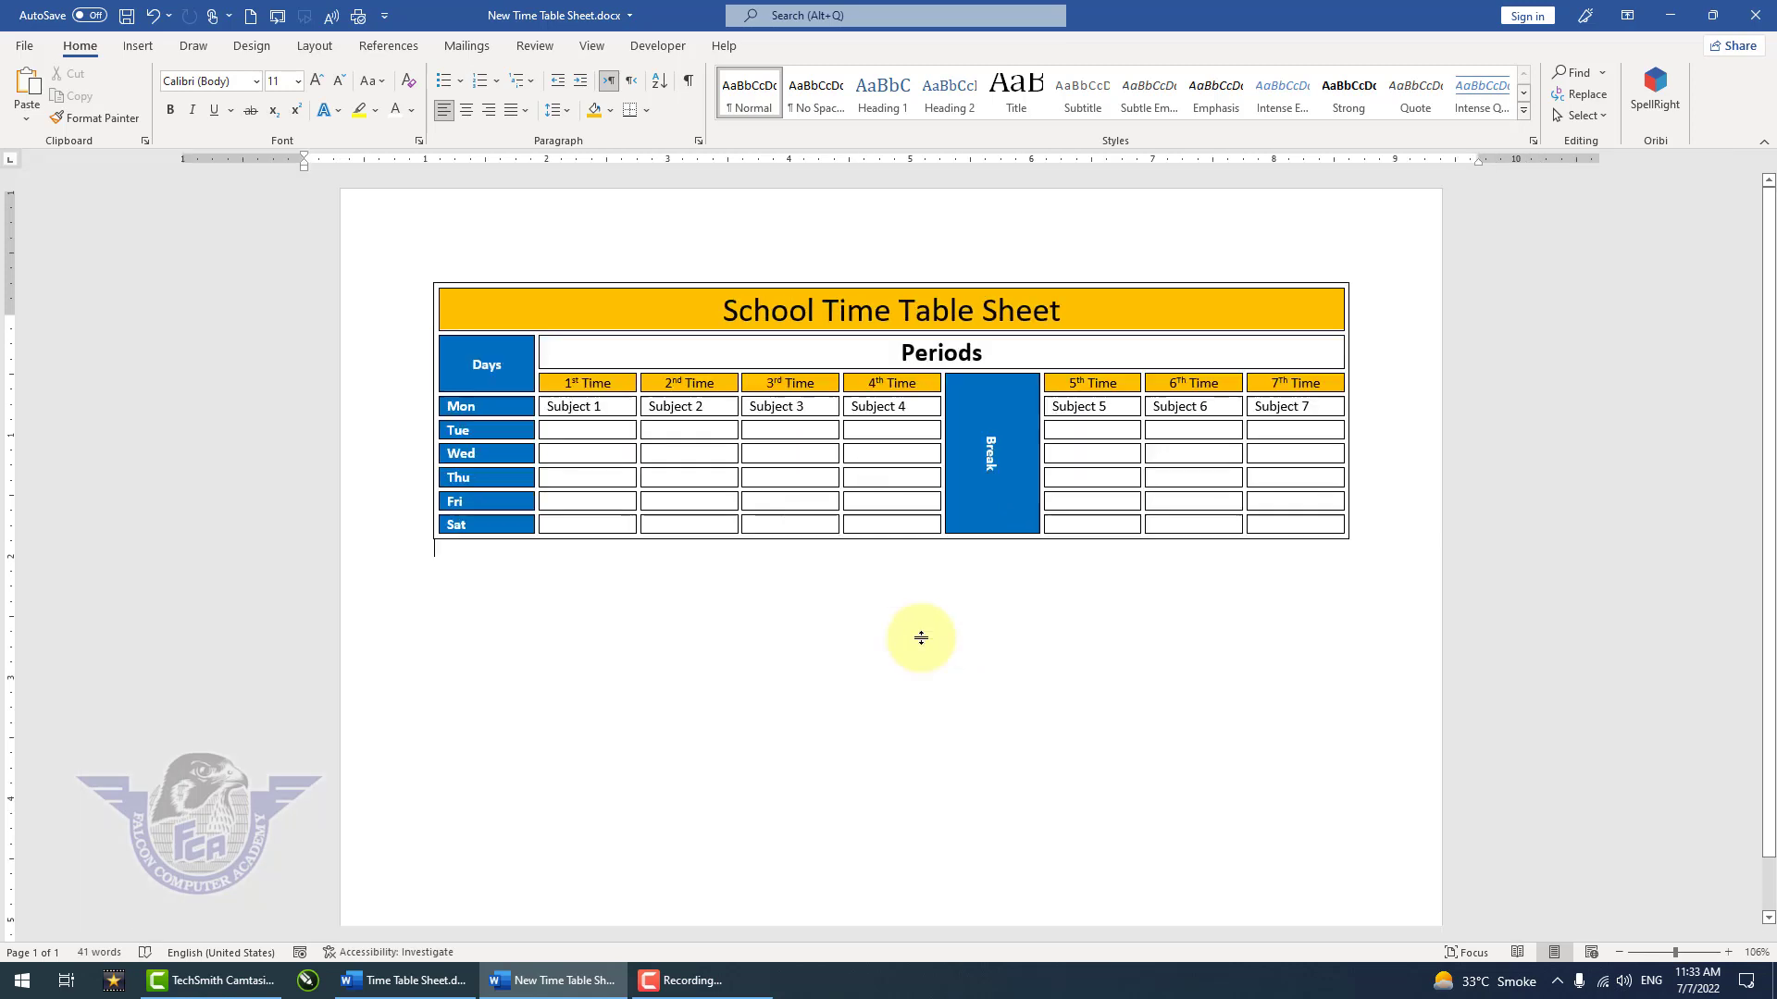
{"action": "left_click_drag", "start_coordinate": [423, 279], "coordinate": [409, 420]}
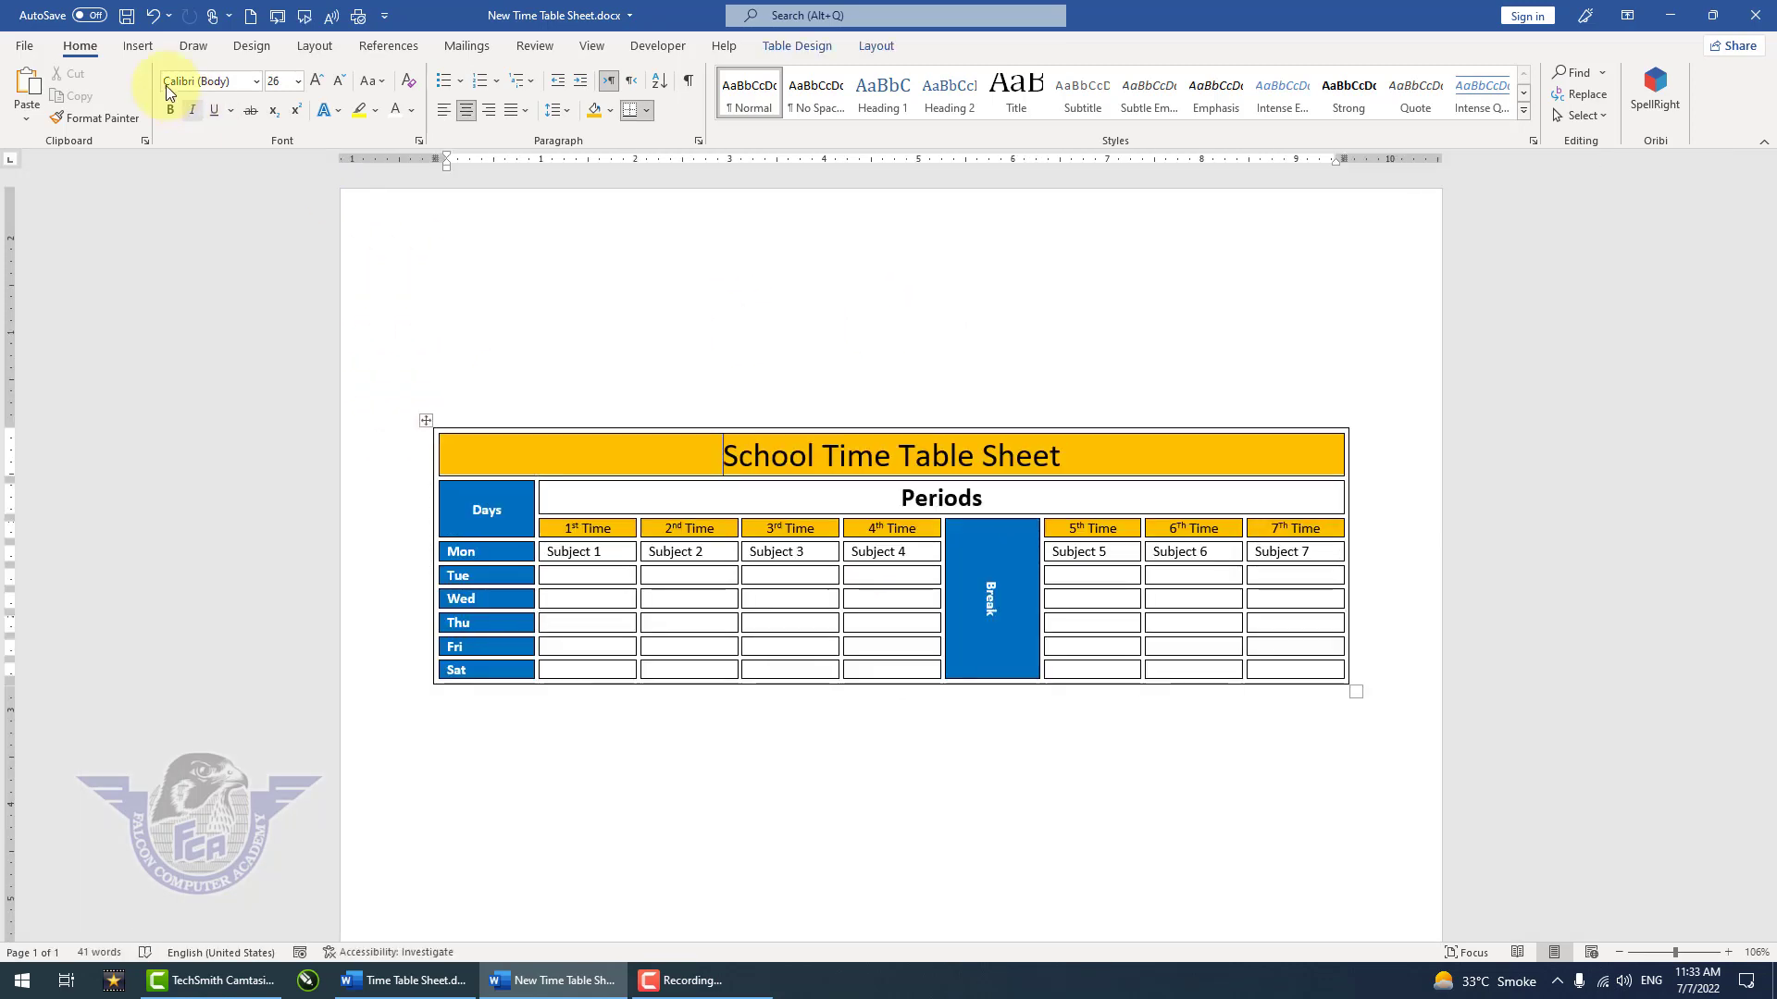
{"action": "left_click", "coordinate": [138, 45]}
{"action": "left_click", "coordinate": [258, 123]}
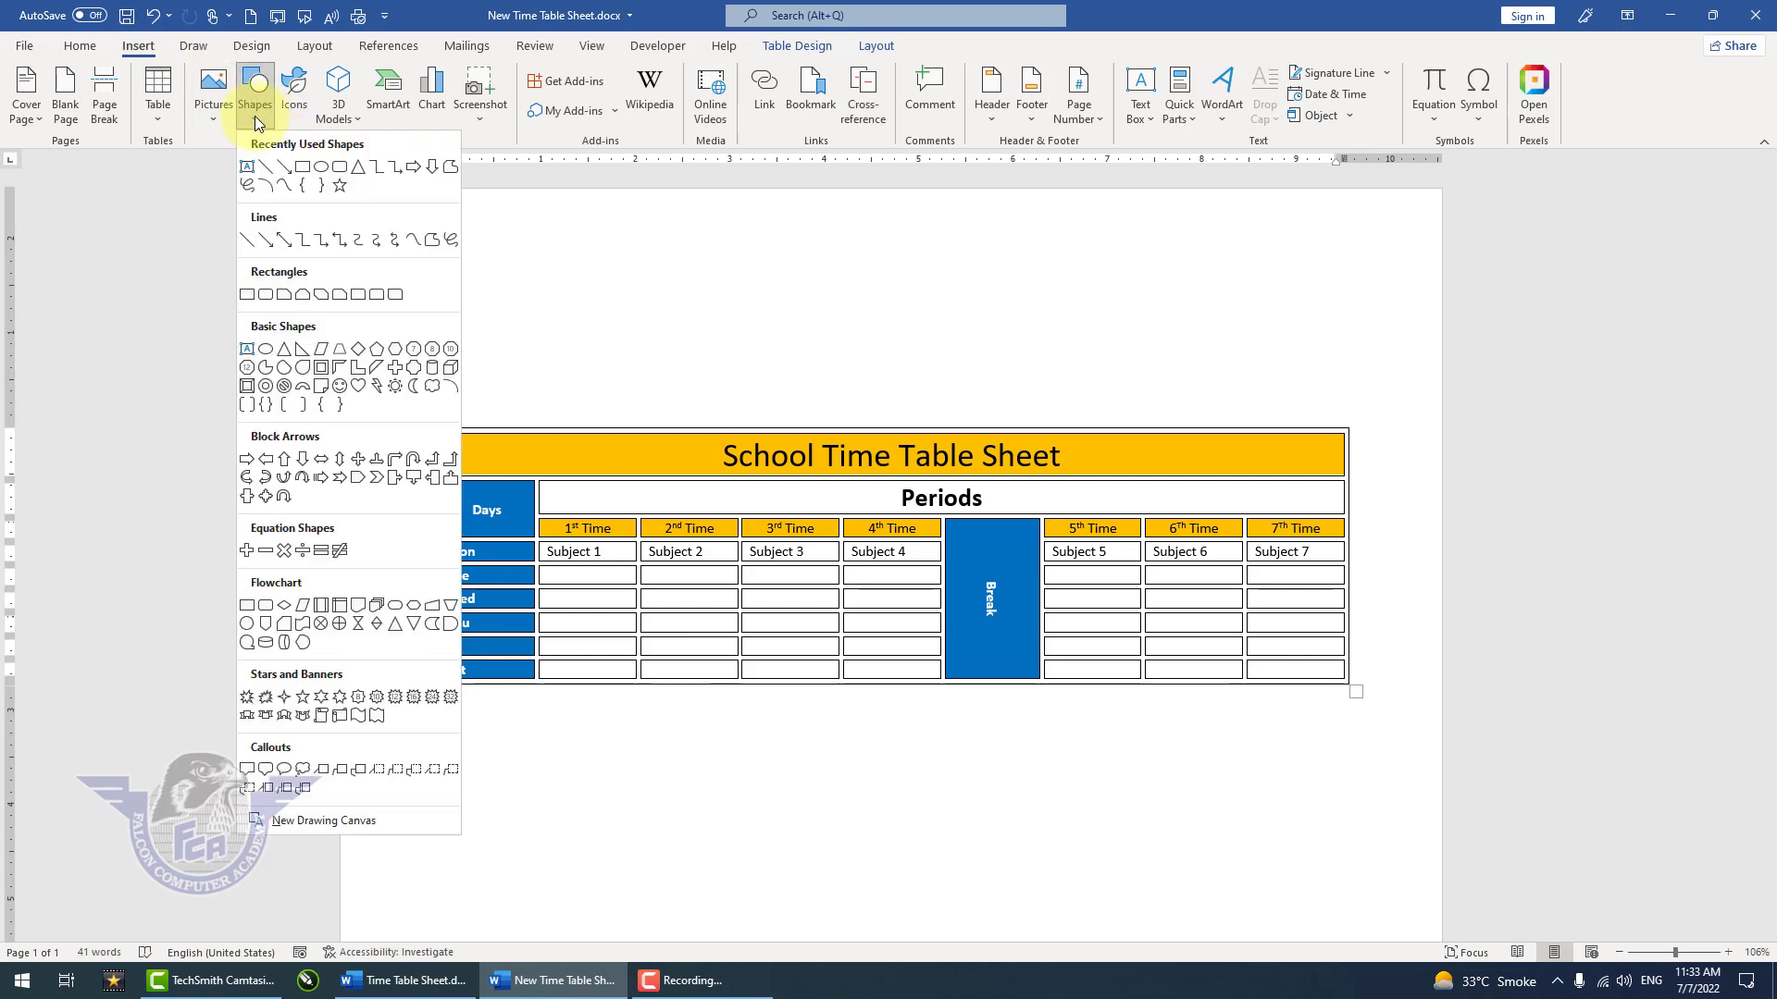
{"action": "left_click", "coordinate": [297, 166]}
{"action": "mouse_move", "coordinate": [379, 243]}
{"action": "left_mouse_down"}
{"action": "mouse_move", "coordinate": [549, 341]}
{"action": "mouse_move", "coordinate": [1366, 337]}
{"action": "left_mouse_up"}
Step: Edit the rectangle's points to turn it into a tapering triangle and move it into the page's upper-left corner
{"action": "right_click", "coordinate": [1293, 312]}
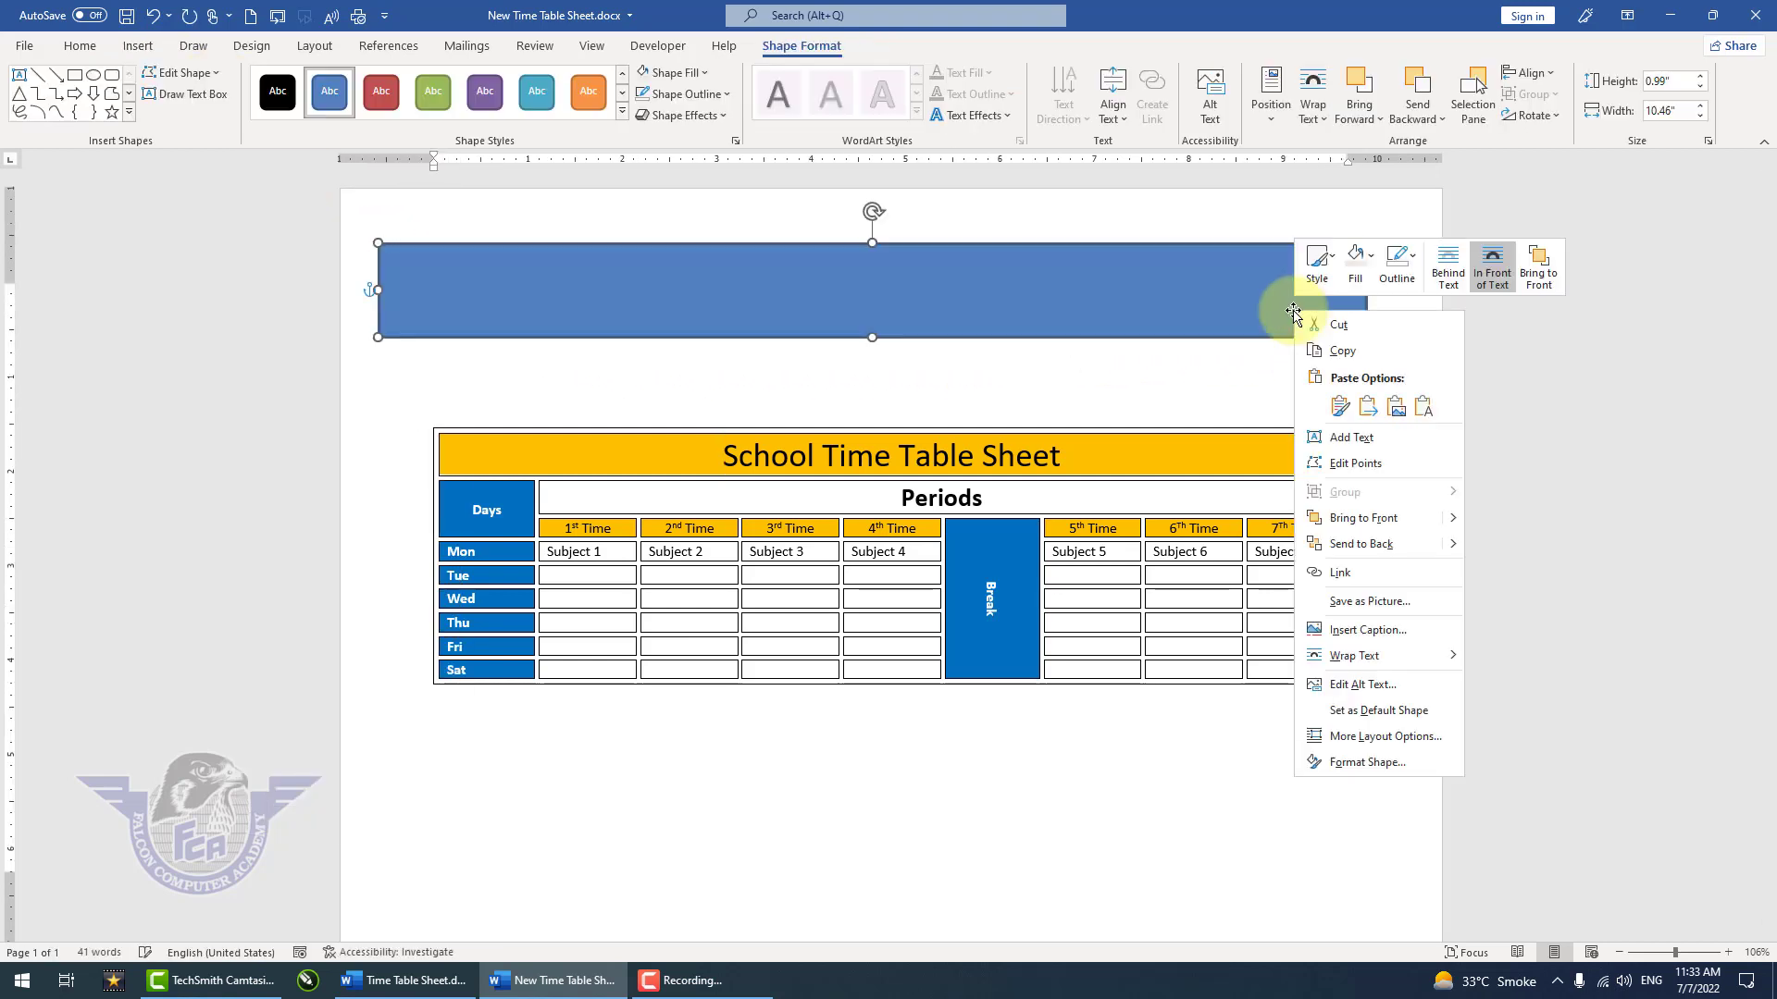
{"action": "left_click", "coordinate": [1378, 467]}
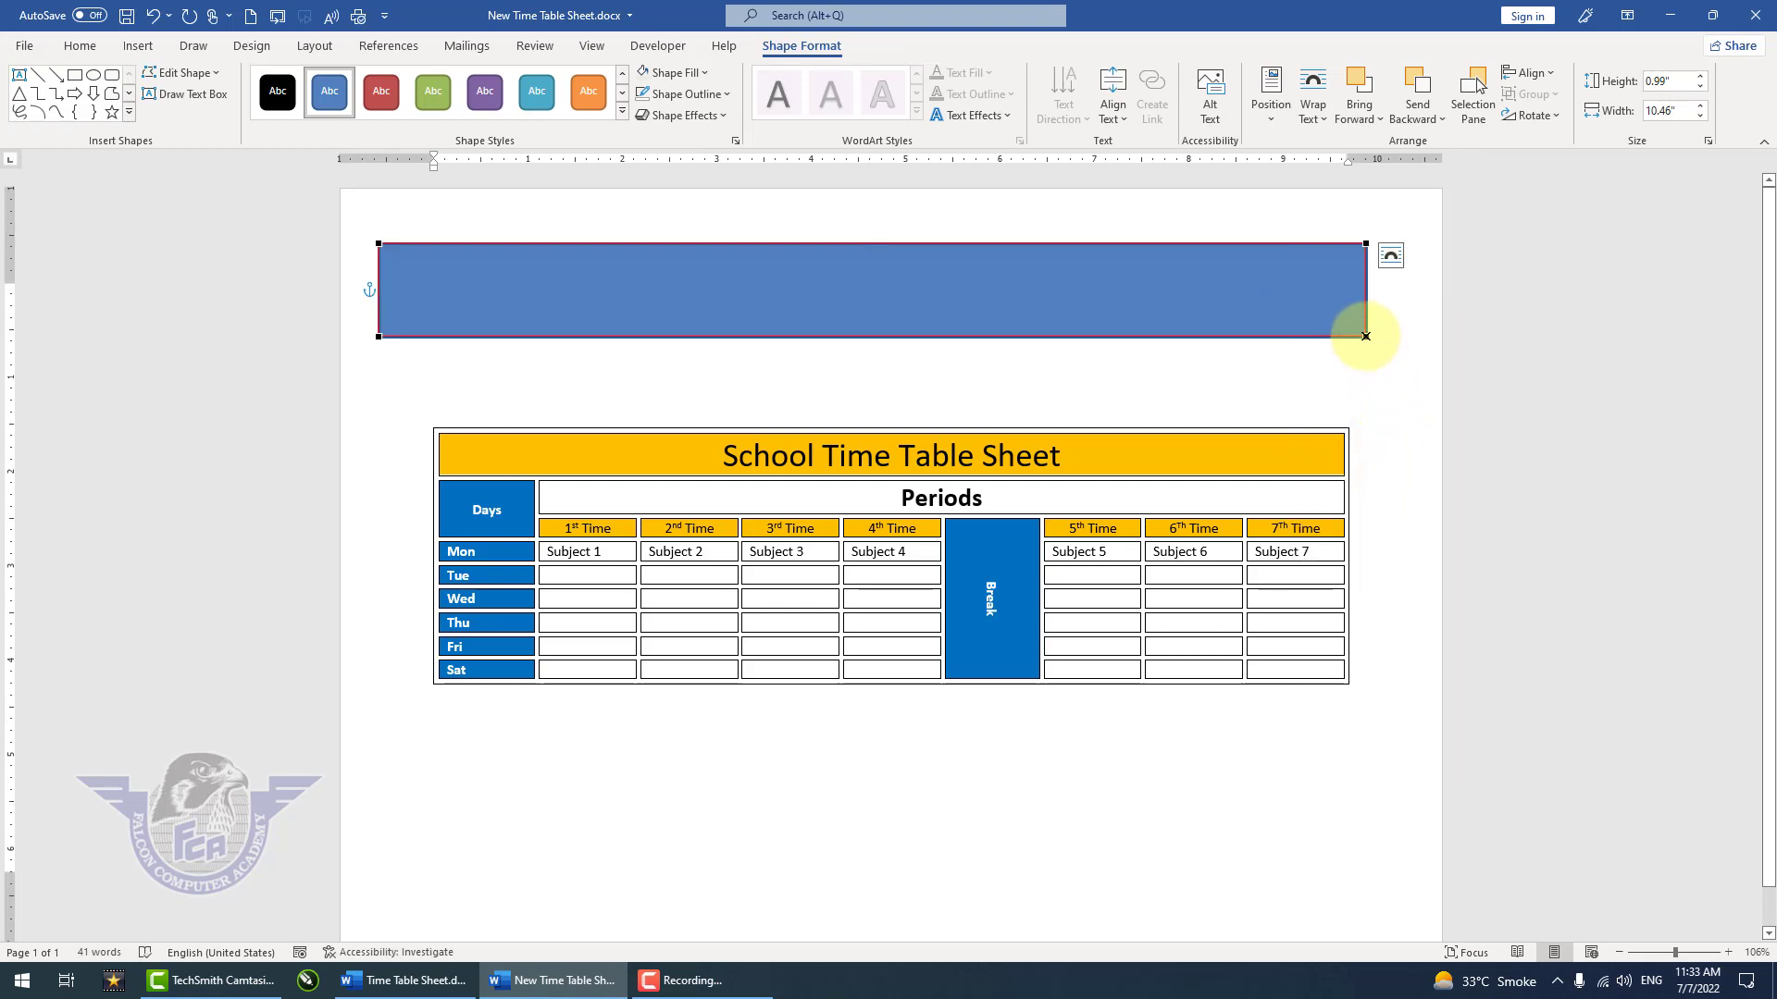
{"action": "left_click_drag", "start_coordinate": [1365, 335], "coordinate": [1367, 246]}
{"action": "left_click", "coordinate": [738, 254]}
{"action": "left_click_drag", "start_coordinate": [737, 253], "coordinate": [714, 219]}
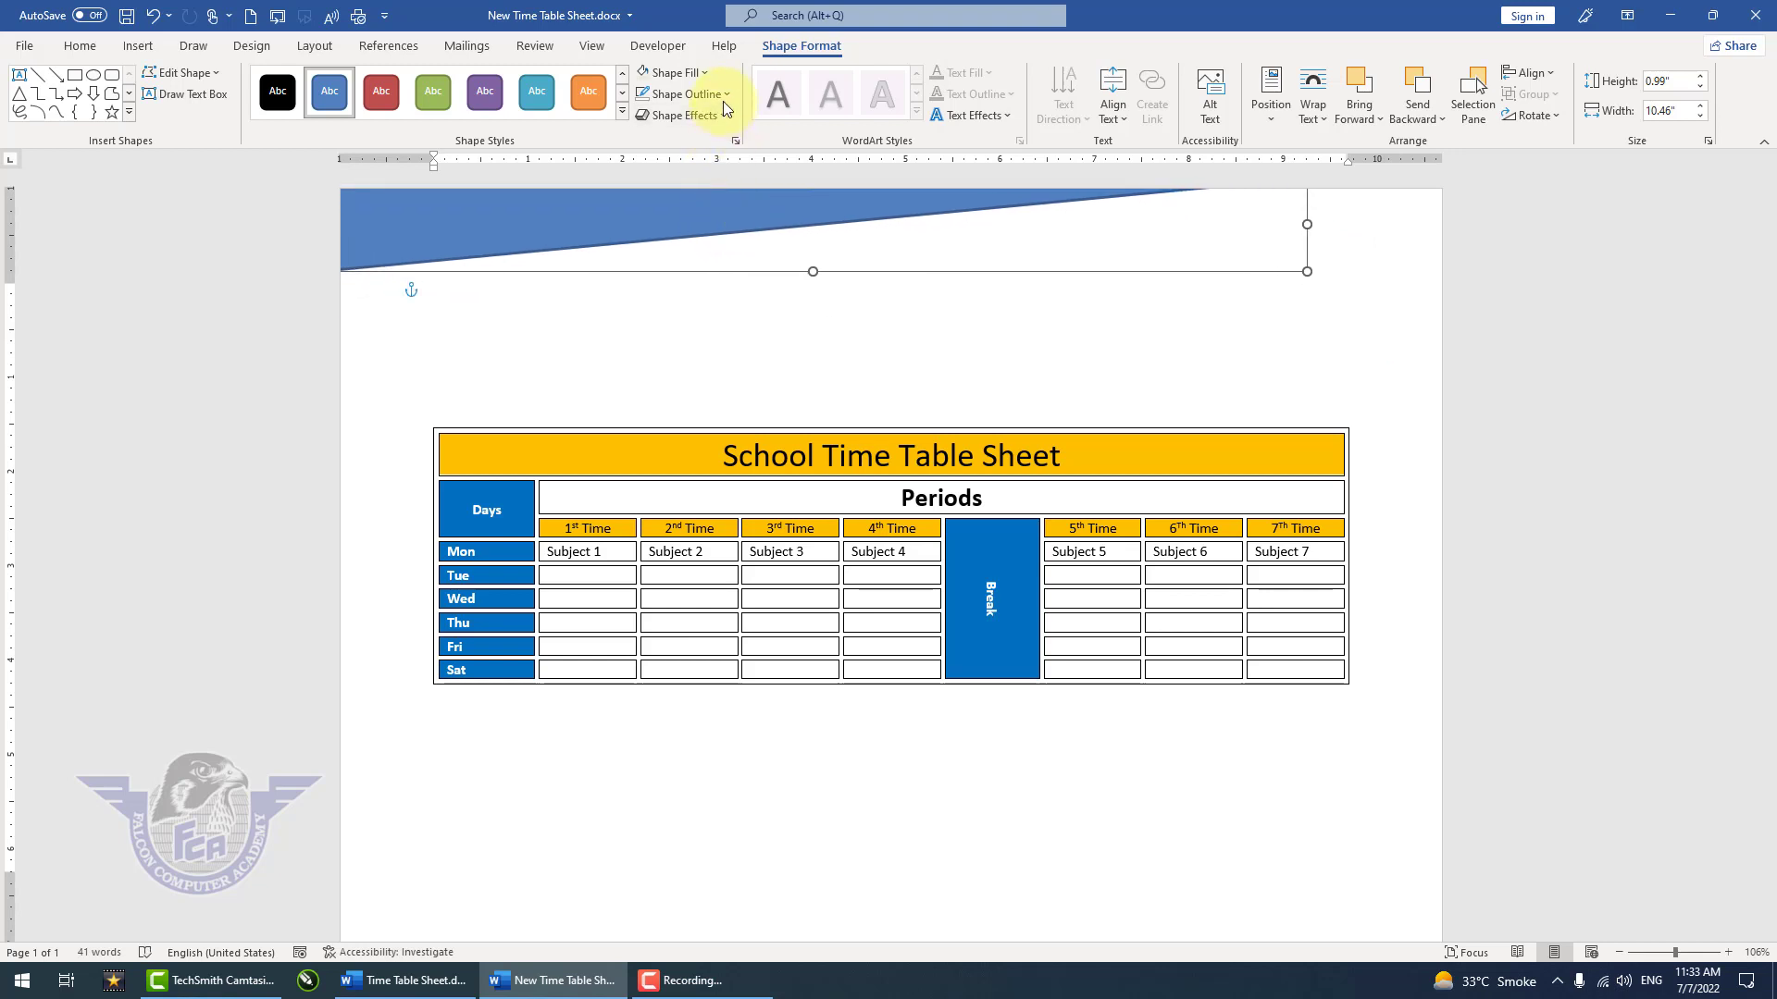
Step: Remove the triangle's outline and fill it with a light gray theme color
{"action": "left_click", "coordinate": [724, 97]}
{"action": "left_click", "coordinate": [714, 298]}
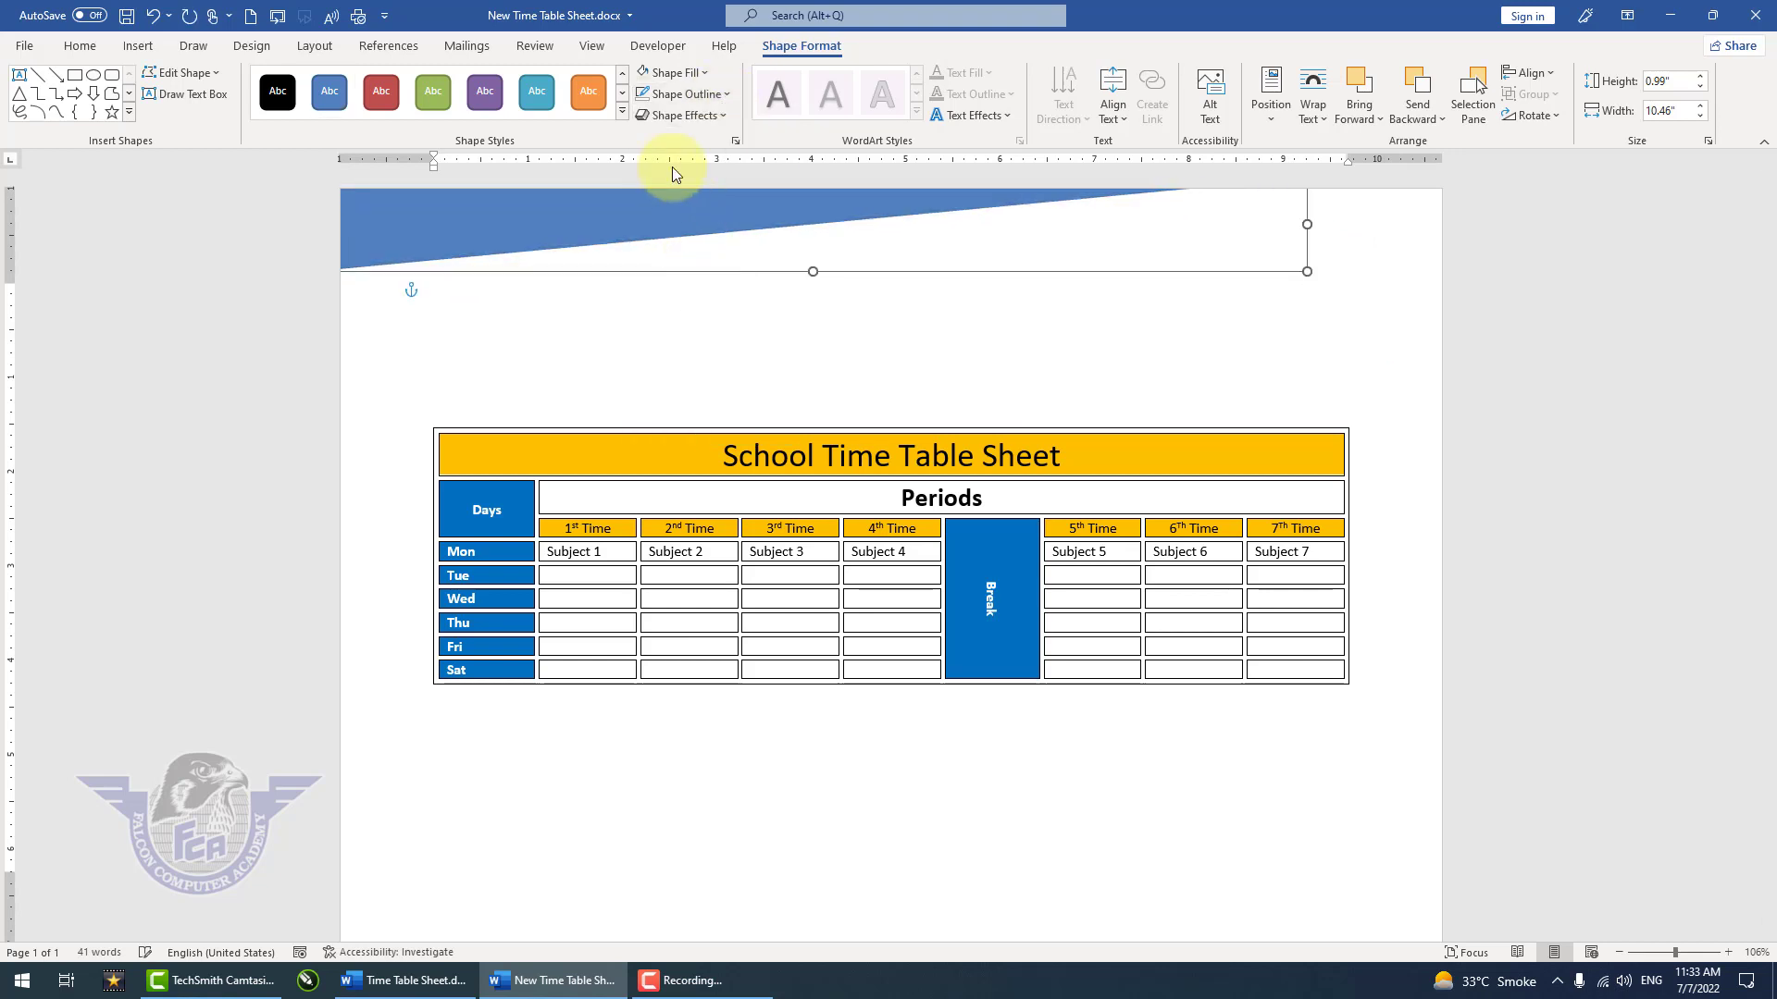
{"action": "left_click", "coordinate": [706, 74]}
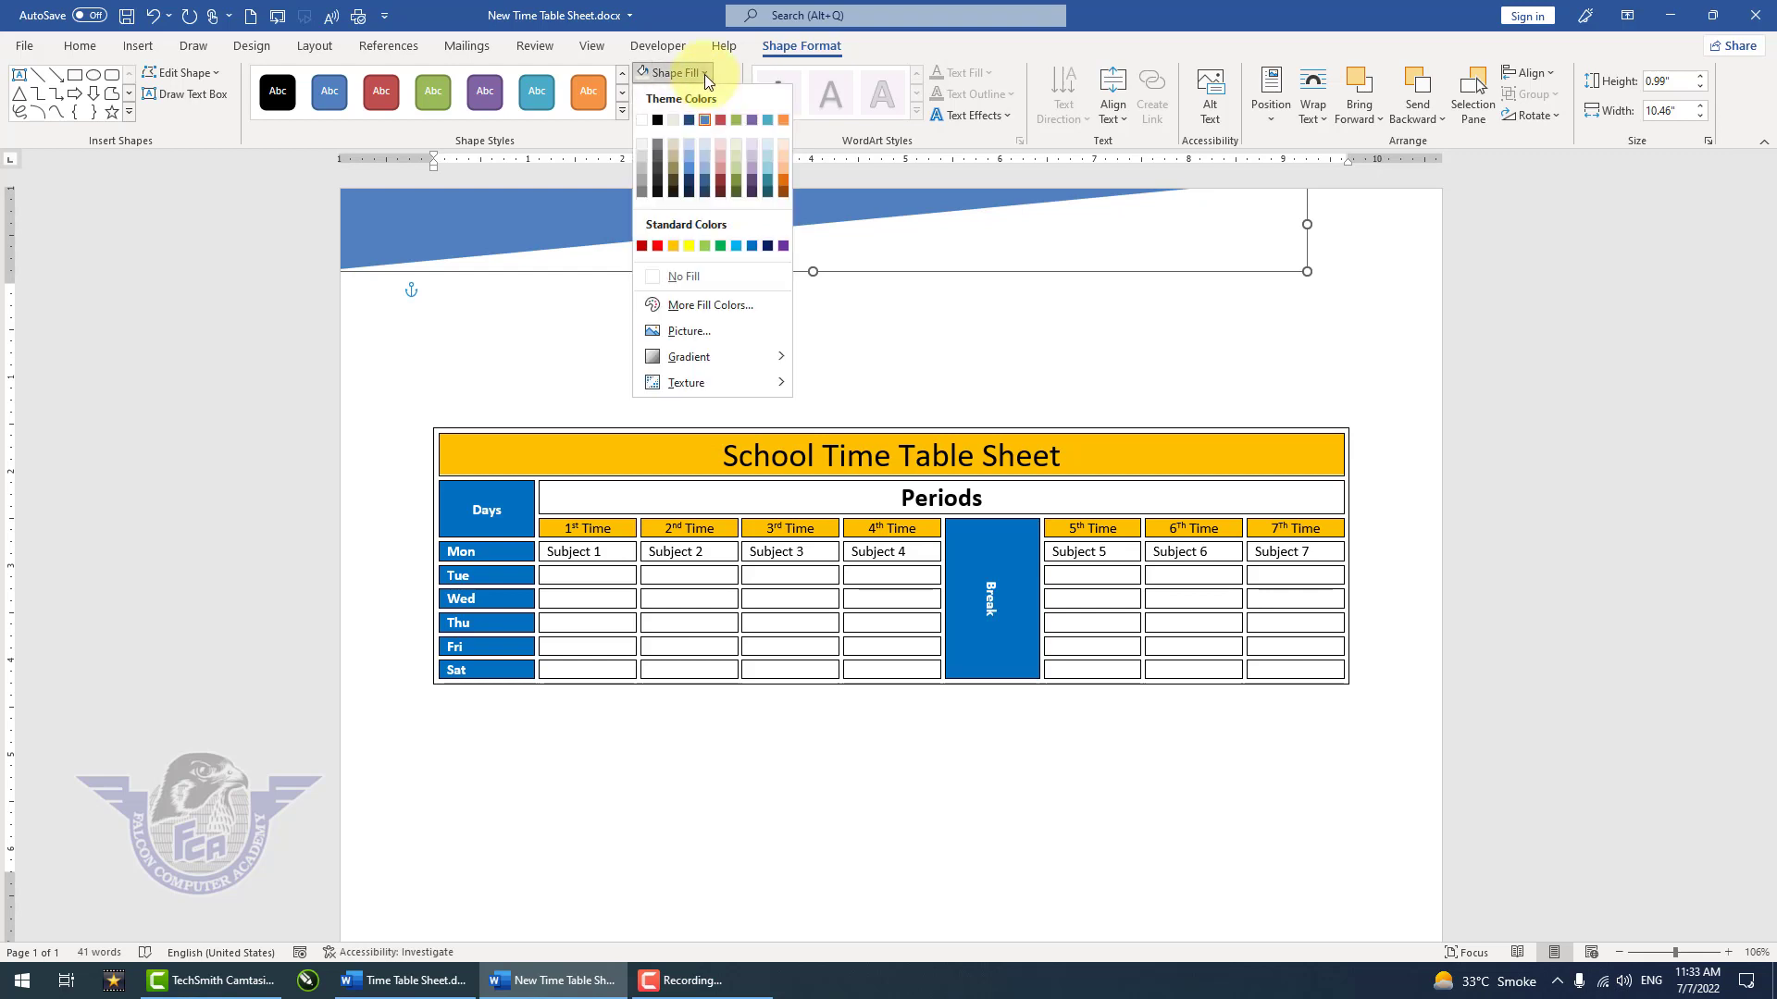
{"action": "left_click", "coordinate": [639, 163]}
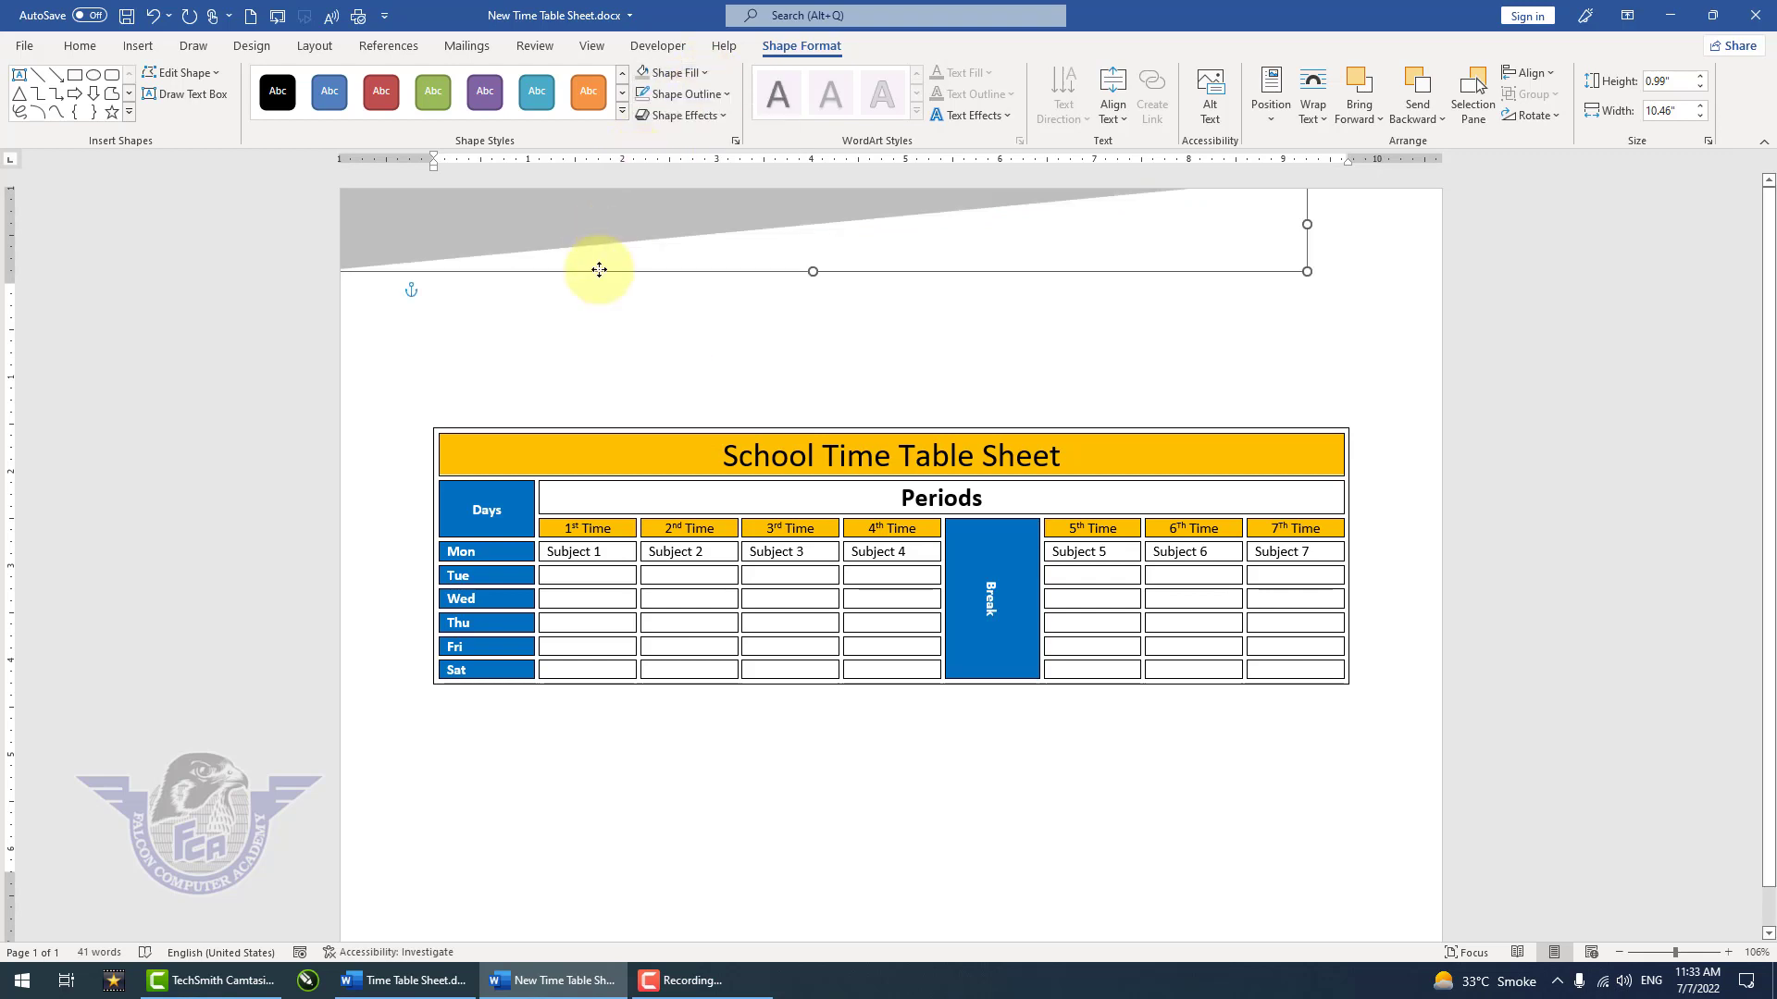
Step: Place a copy of the gray triangle, flipped horizontally and vertically, in the page's lower-right corner
{"action": "left_click_drag", "start_coordinate": [595, 269], "coordinate": [614, 859]}
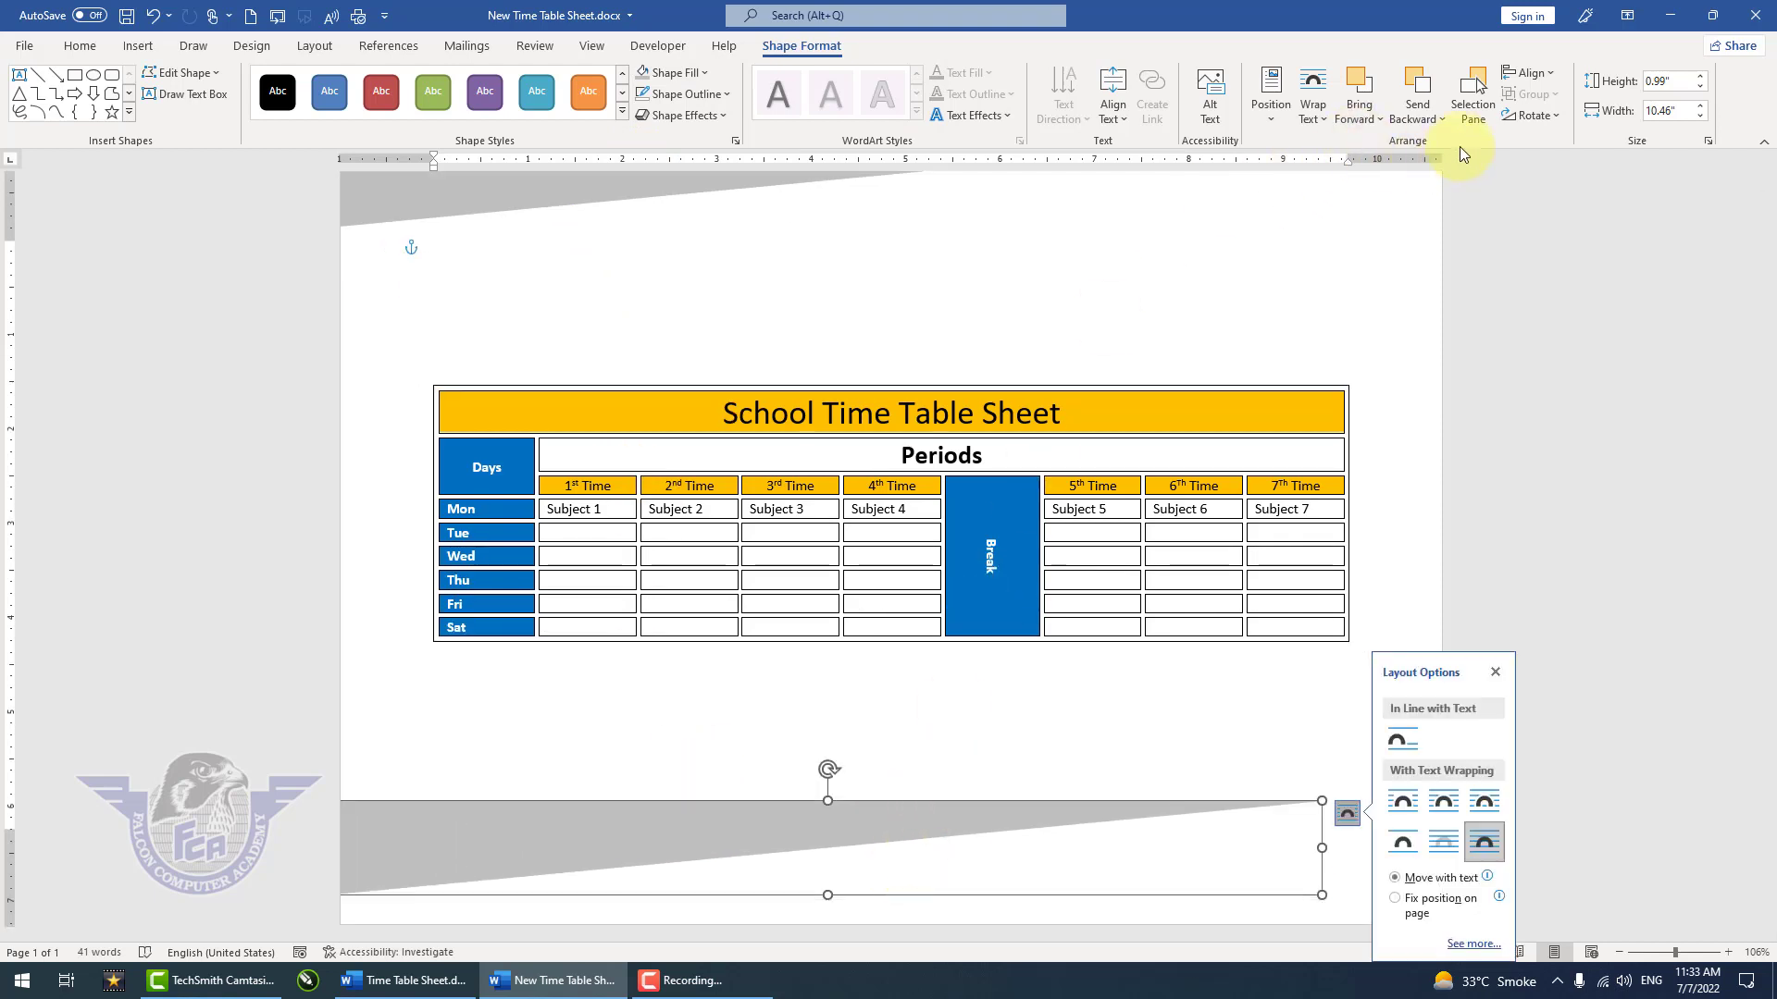
{"action": "left_click", "coordinate": [1546, 116]}
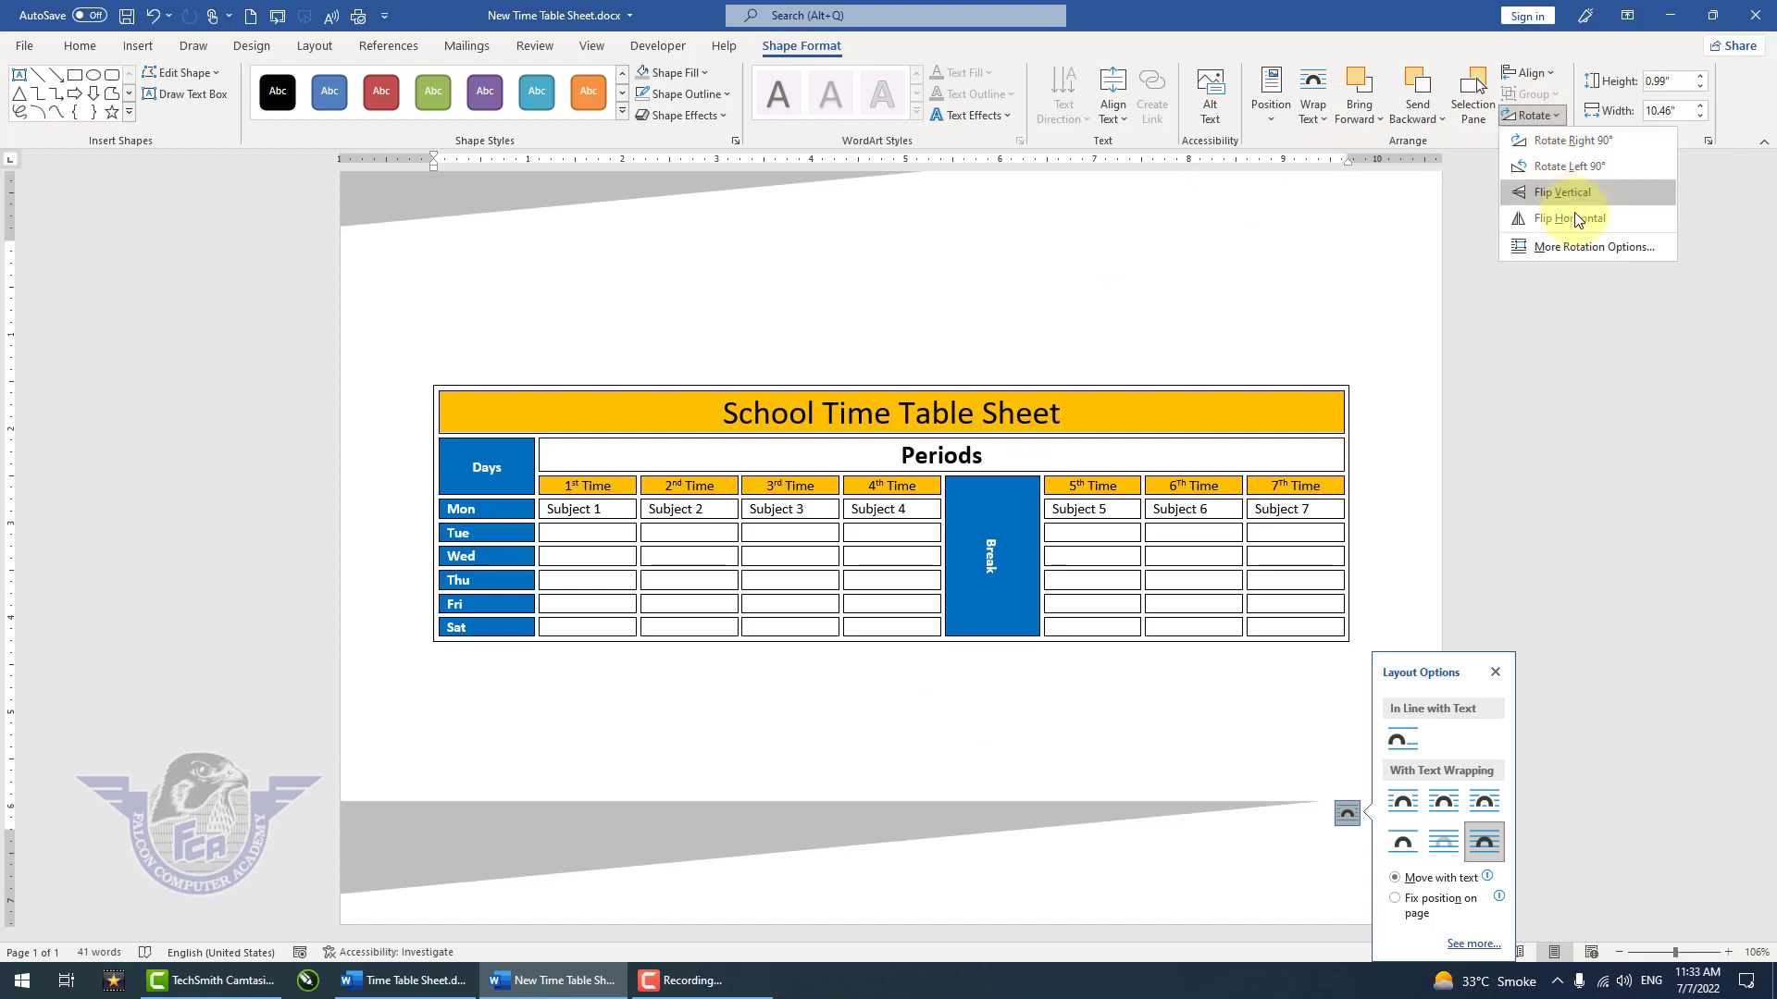
{"action": "left_click", "coordinate": [1575, 218]}
{"action": "left_click", "coordinate": [1536, 115]}
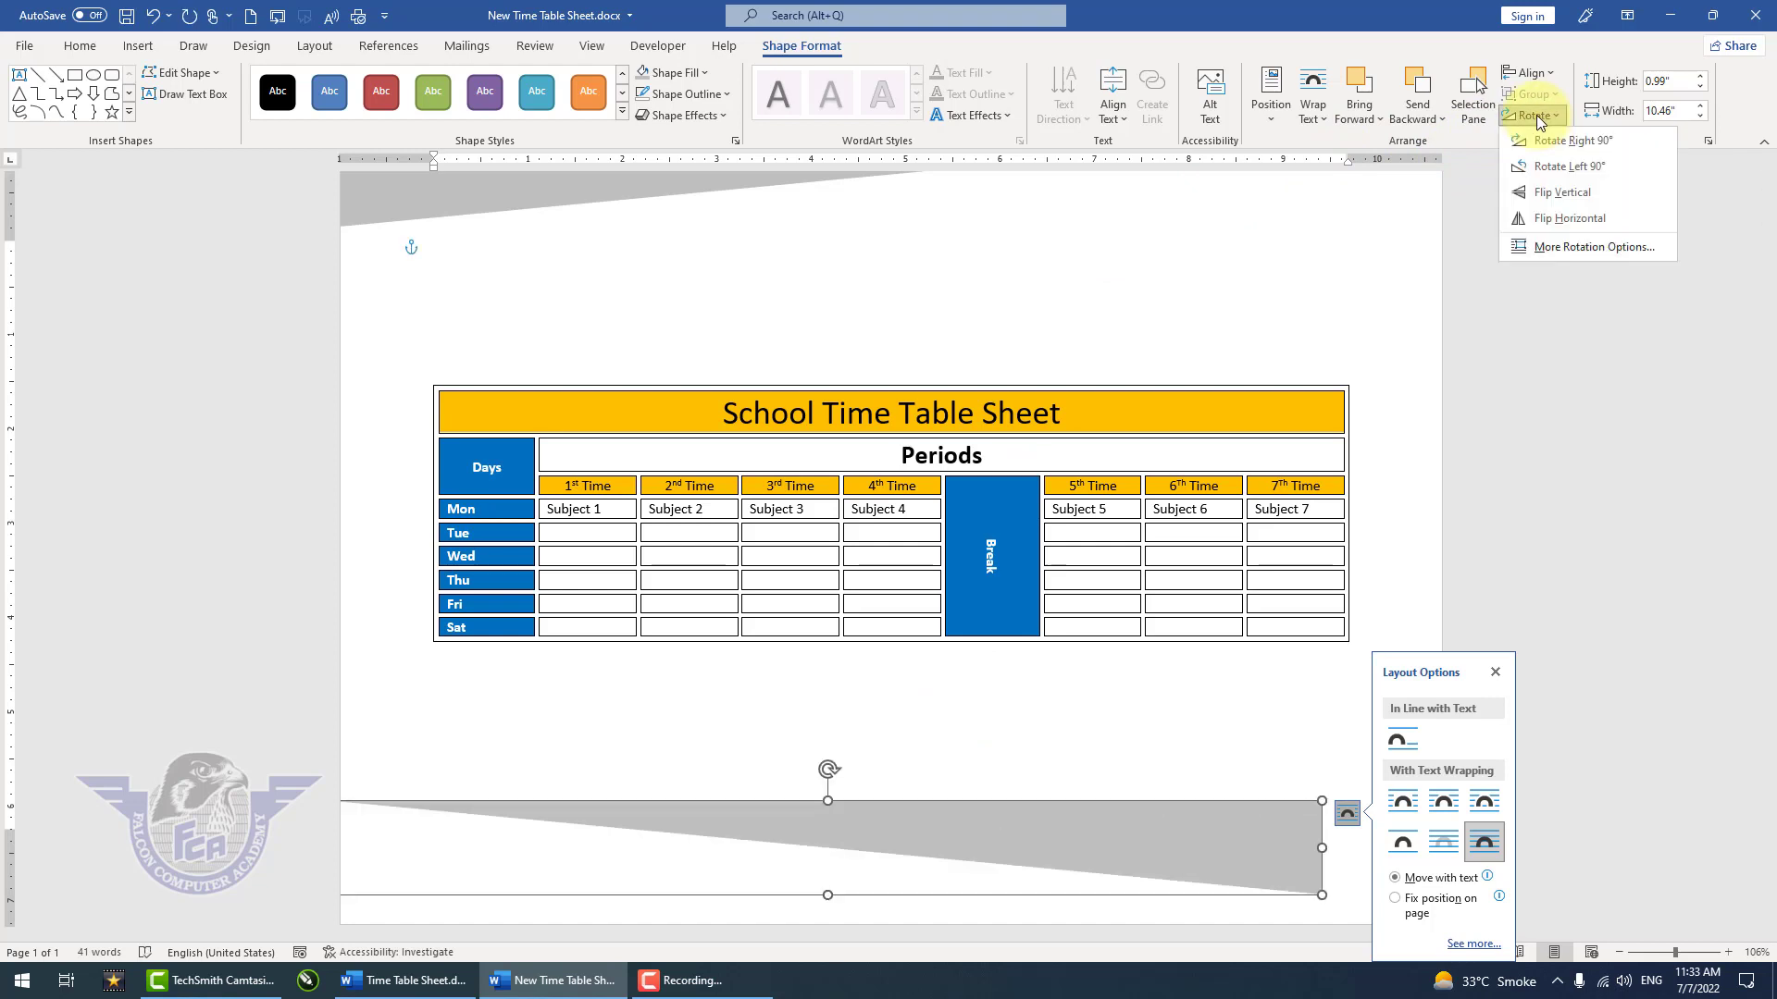
{"action": "left_click", "coordinate": [1571, 190]}
{"action": "left_click_drag", "start_coordinate": [1181, 875], "coordinate": [1348, 918]}
{"action": "left_click", "coordinate": [1194, 740]}
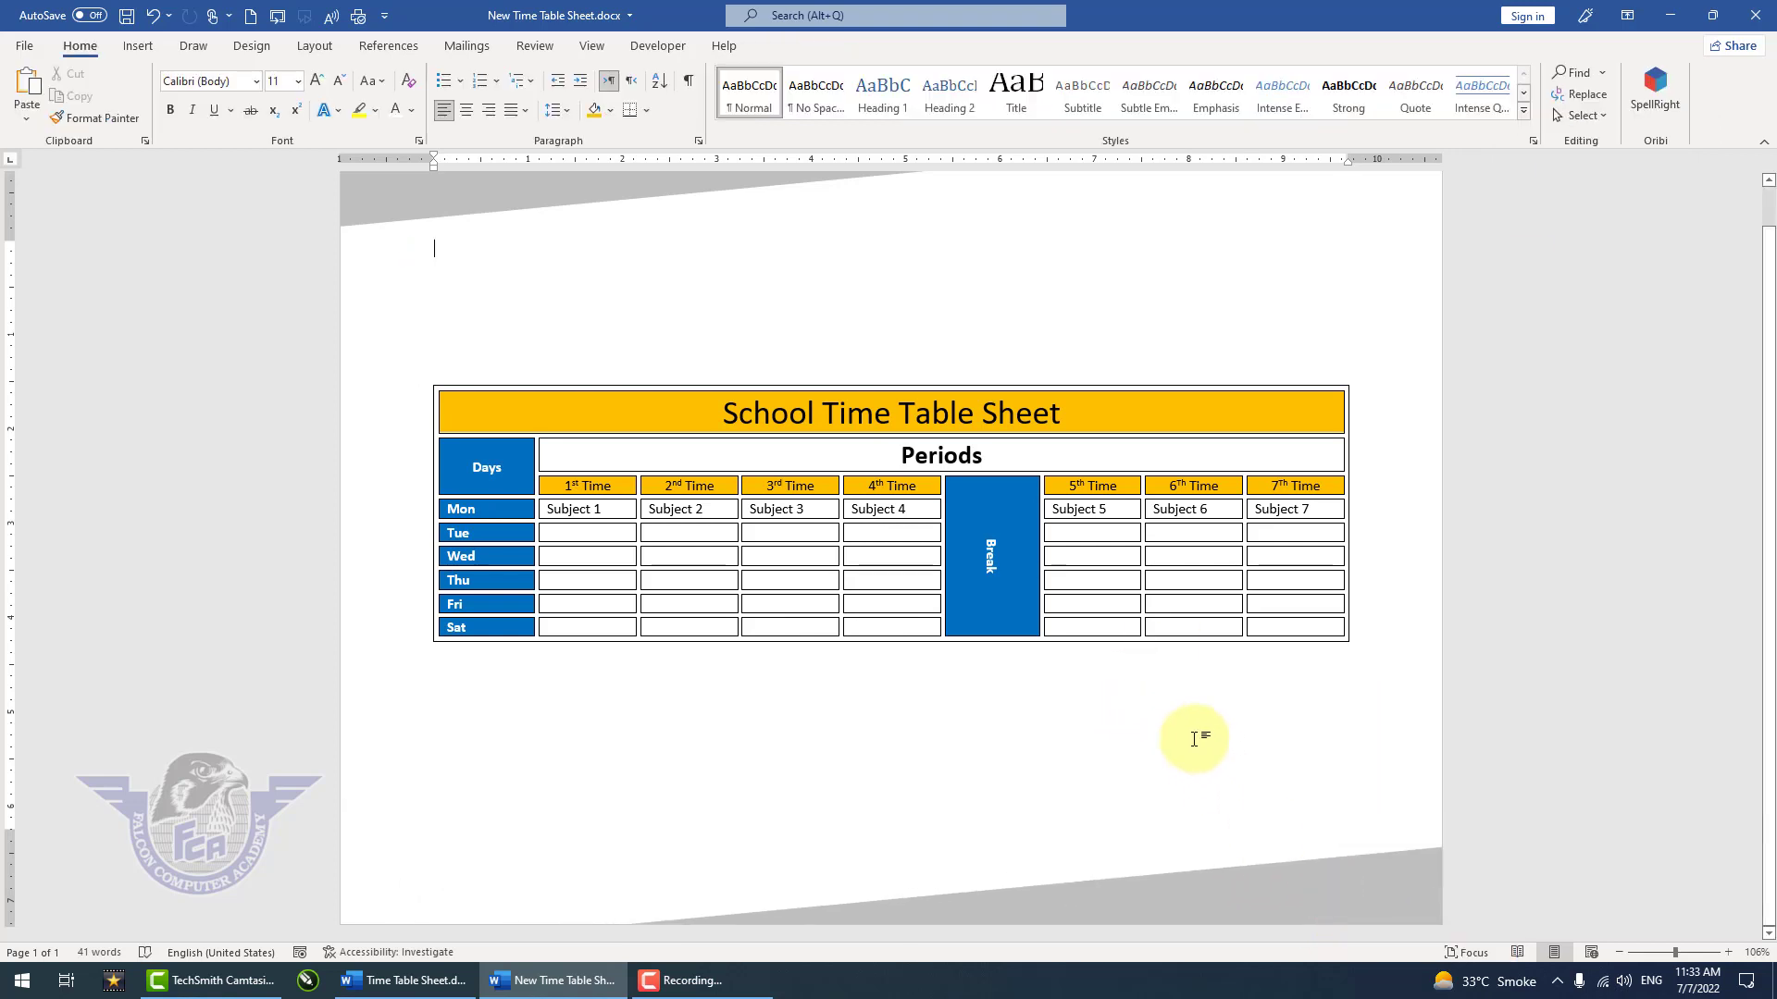
Step: Insert the picture channels4_profile.jpg from the Logos folder above the table and set its text wrapping to Square
{"action": "scroll", "coordinate": [1194, 737], "scroll_direction": "down", "scroll_amount": 2}
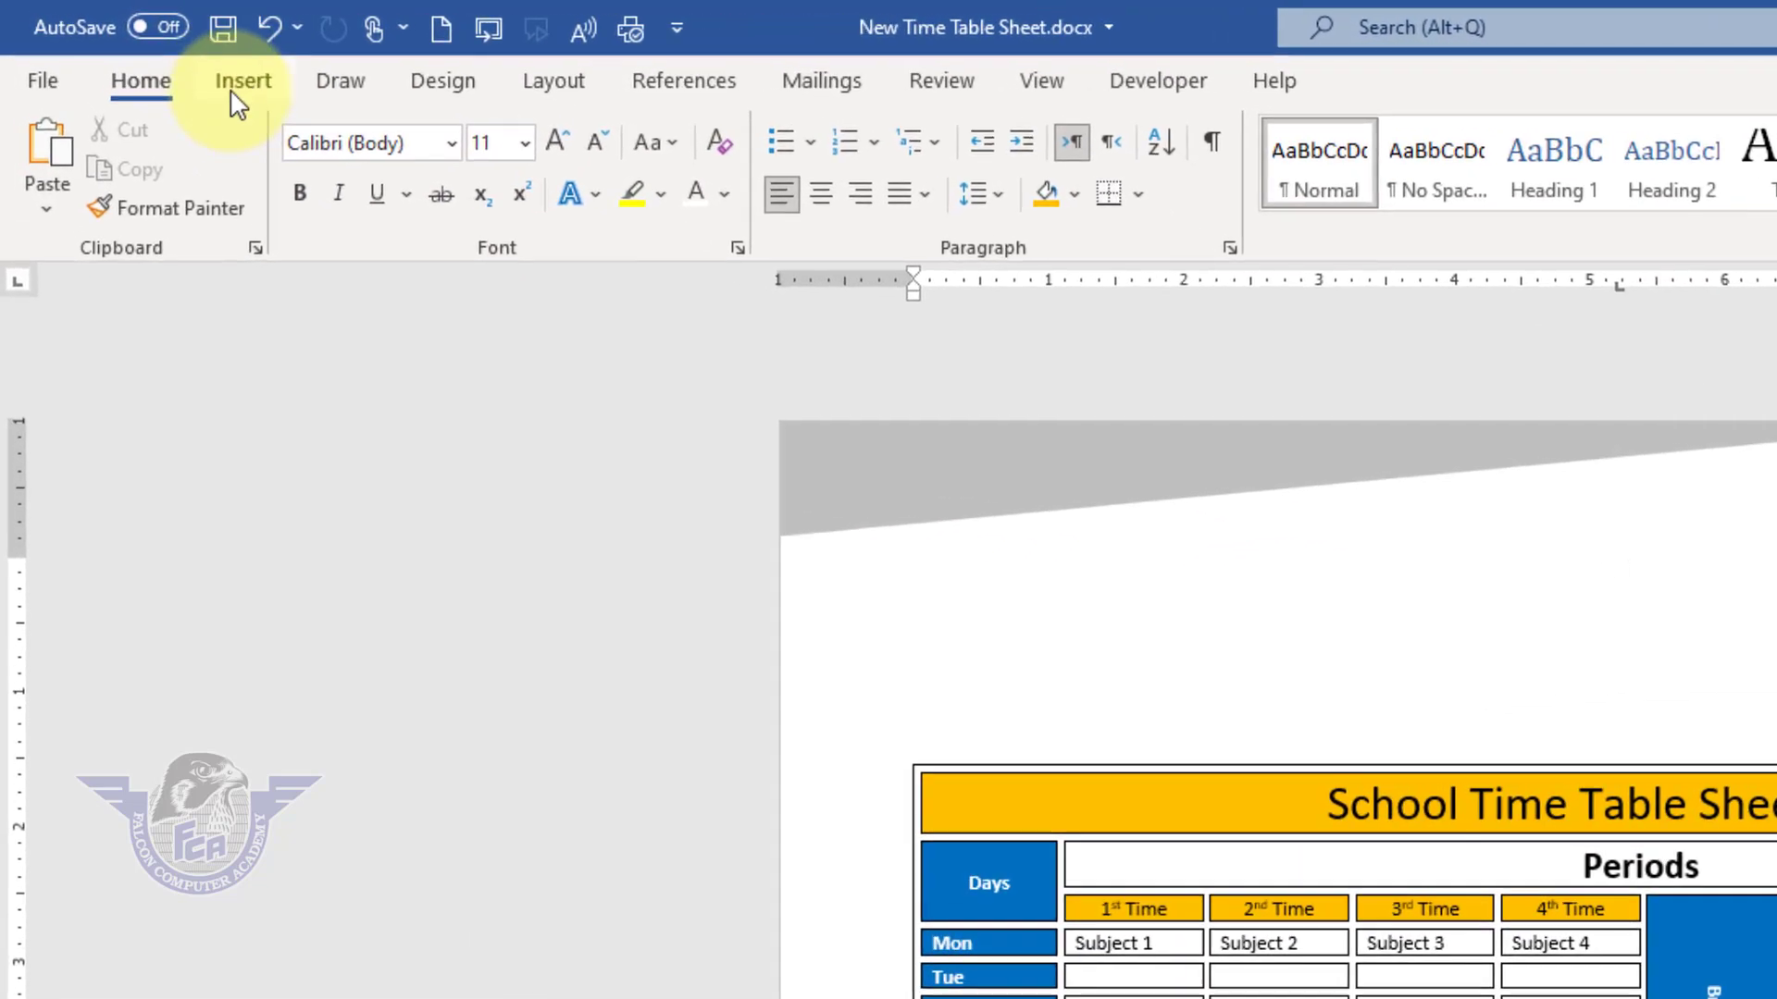
{"action": "left_click", "coordinate": [237, 92]}
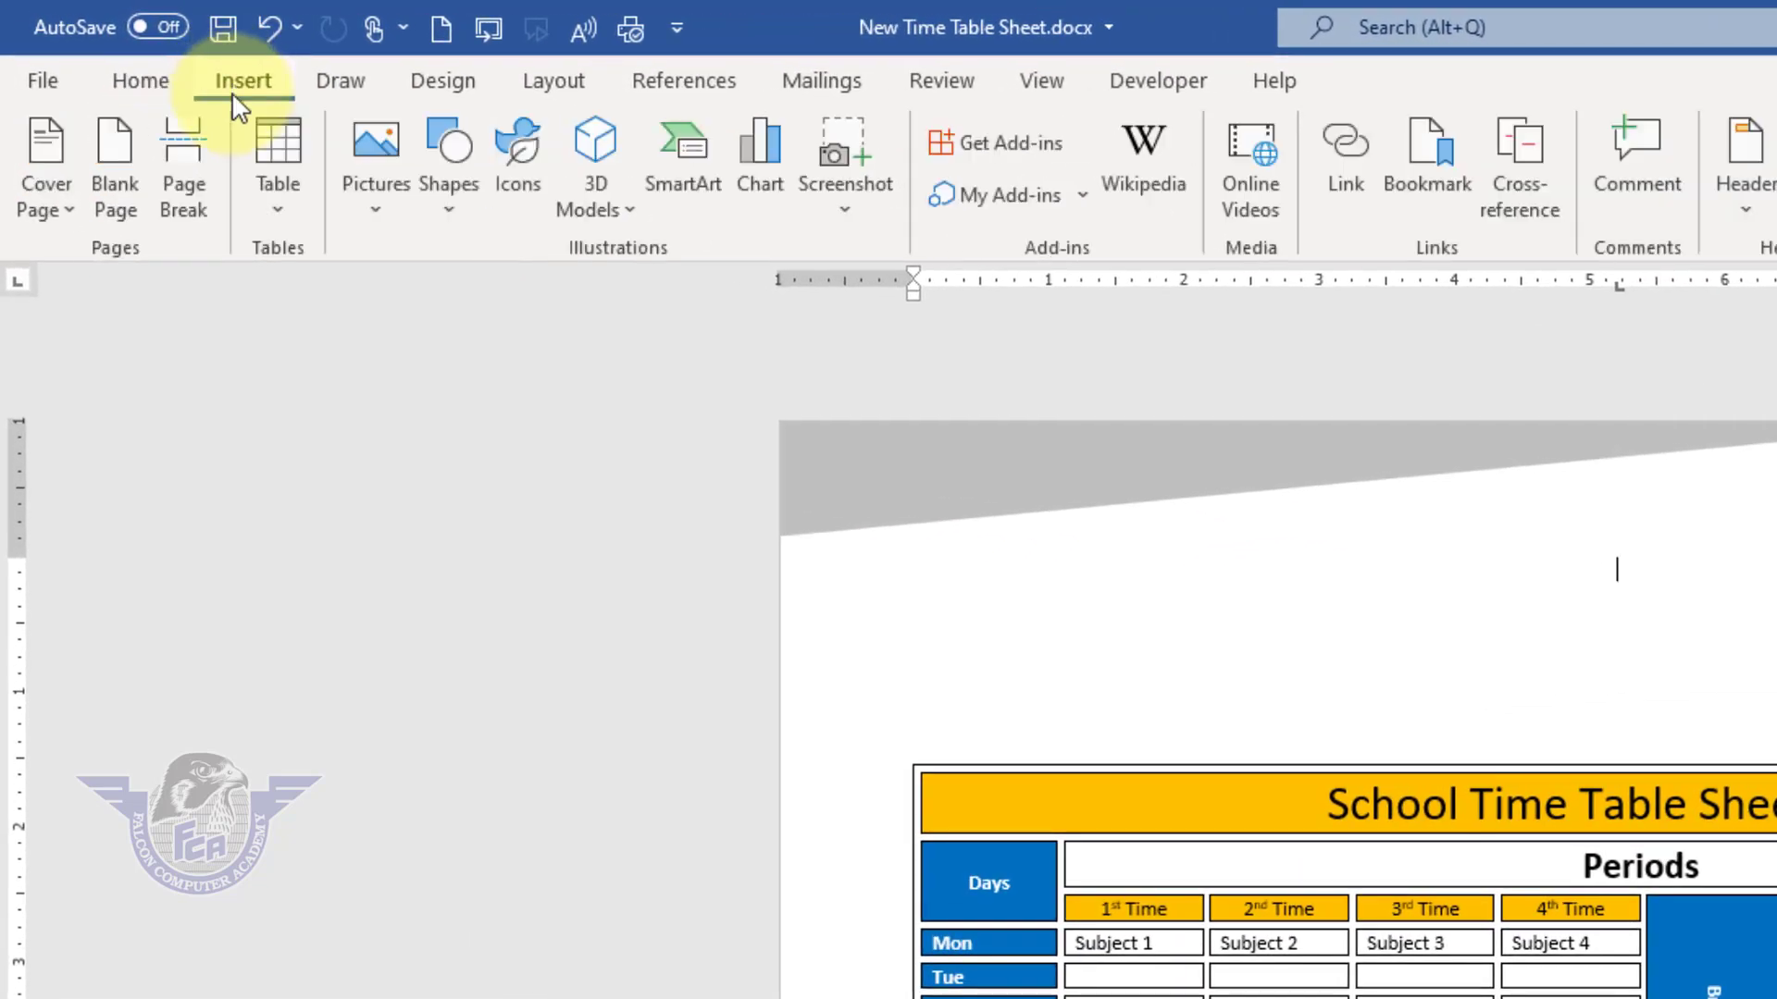
{"action": "left_click", "coordinate": [374, 155]}
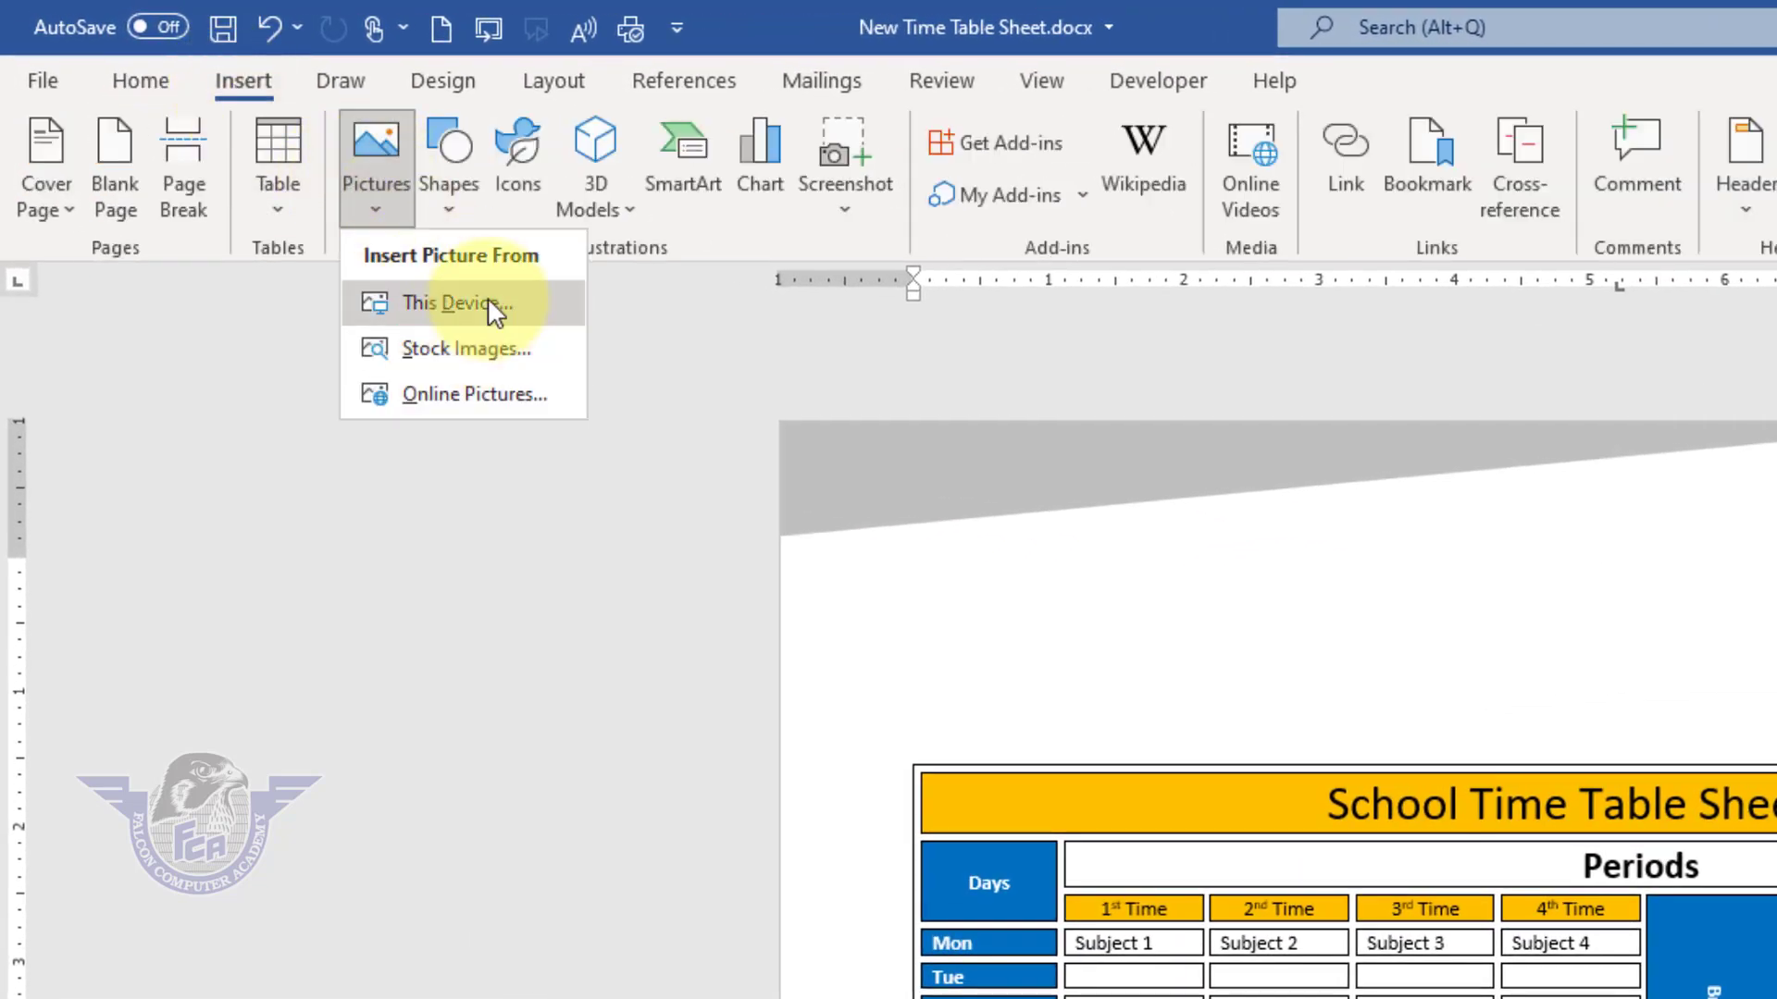
{"action": "left_click", "coordinate": [492, 309]}
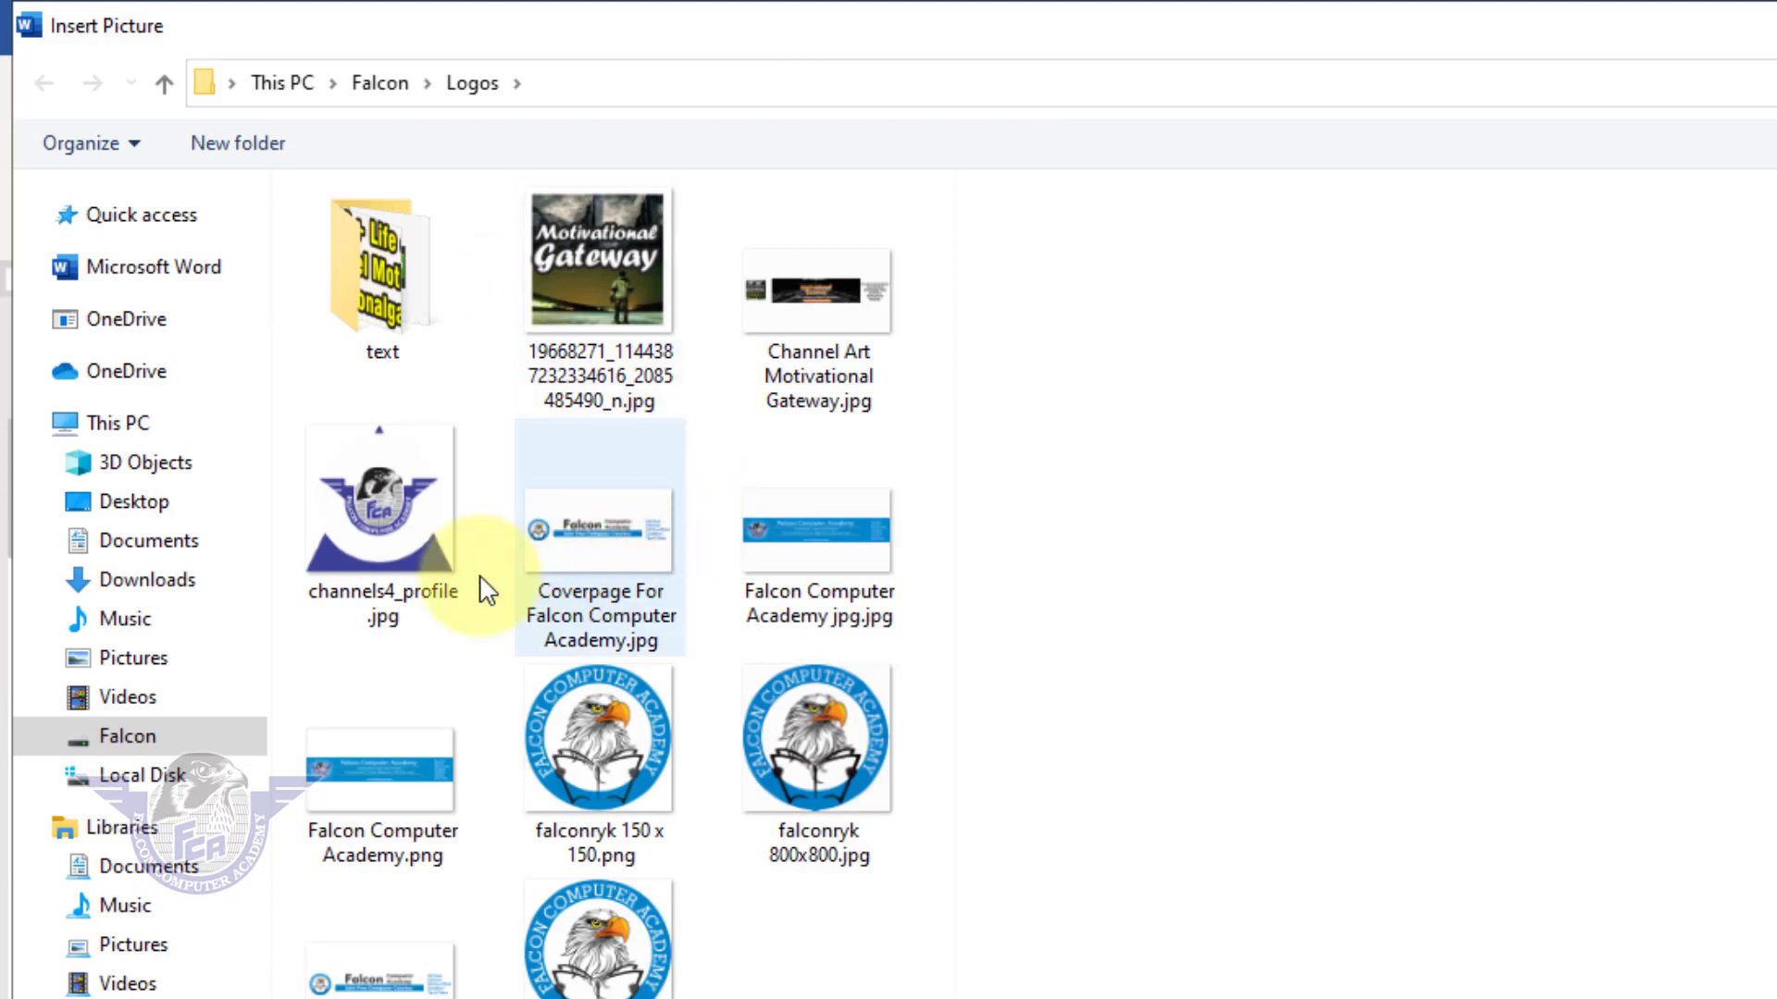
{"action": "left_click", "coordinate": [389, 555]}
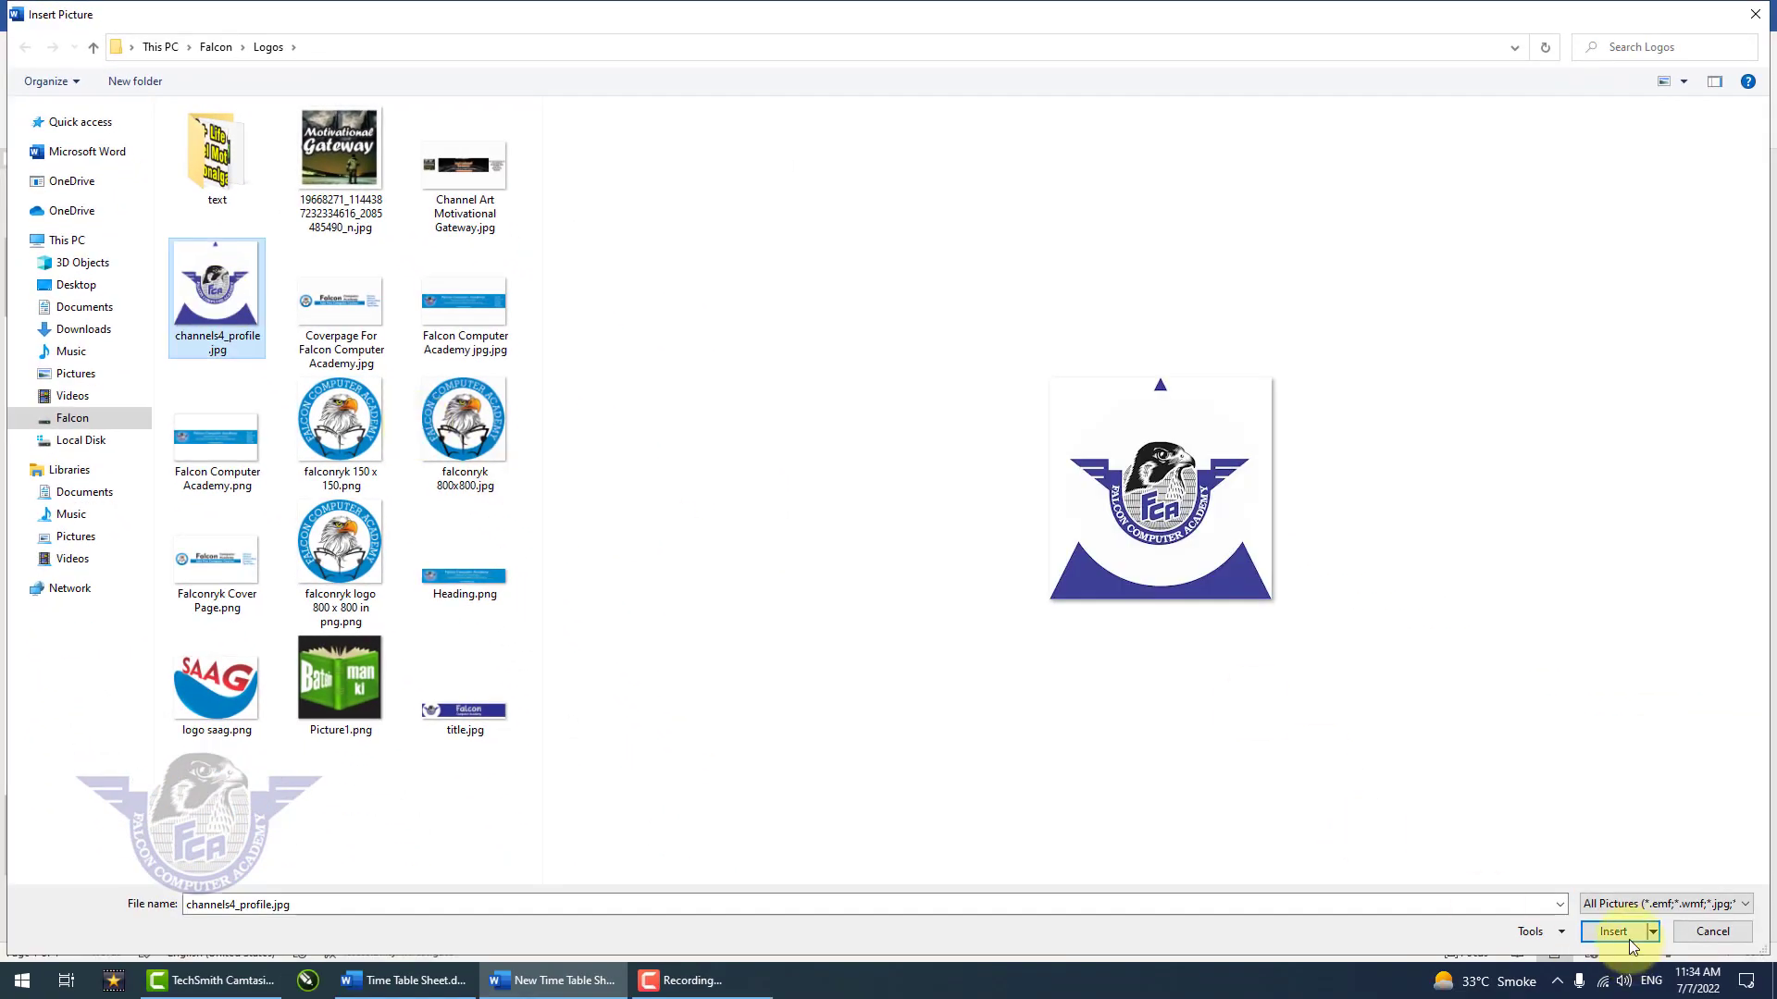
{"action": "left_click", "coordinate": [1615, 932]}
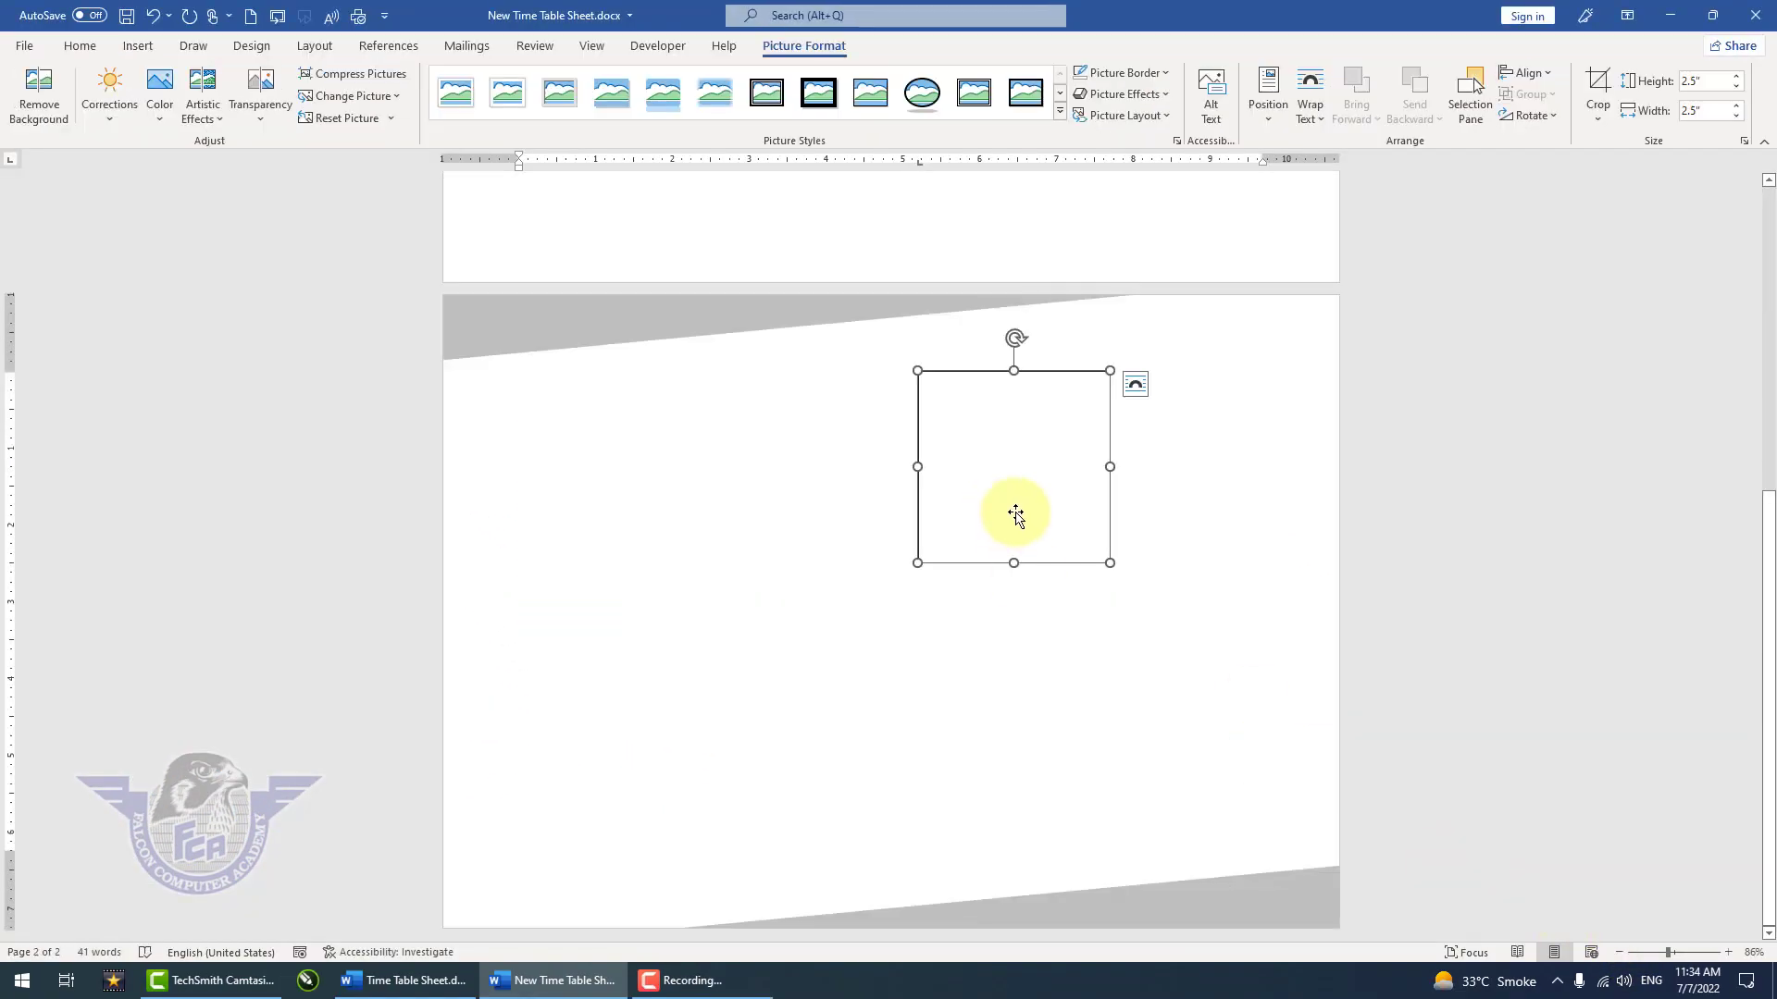
{"action": "left_click", "coordinate": [1136, 387]}
{"action": "left_click", "coordinate": [1191, 520]}
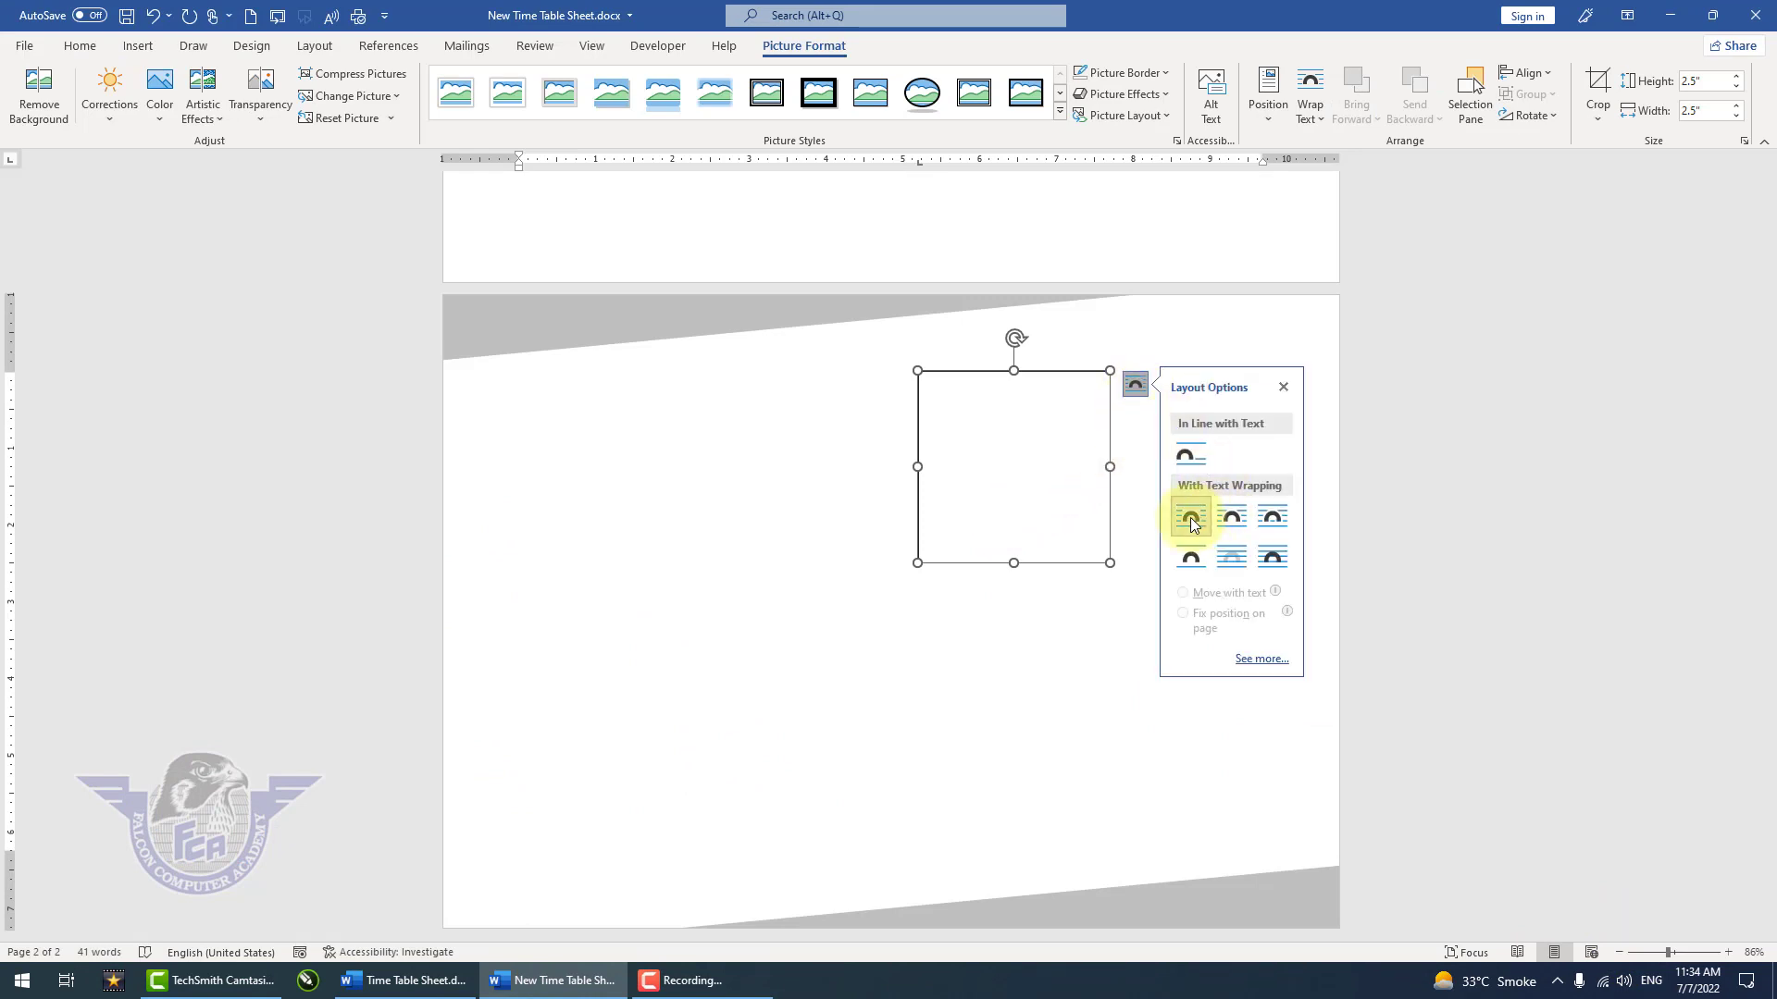
{"action": "left_click", "coordinate": [1282, 127]}
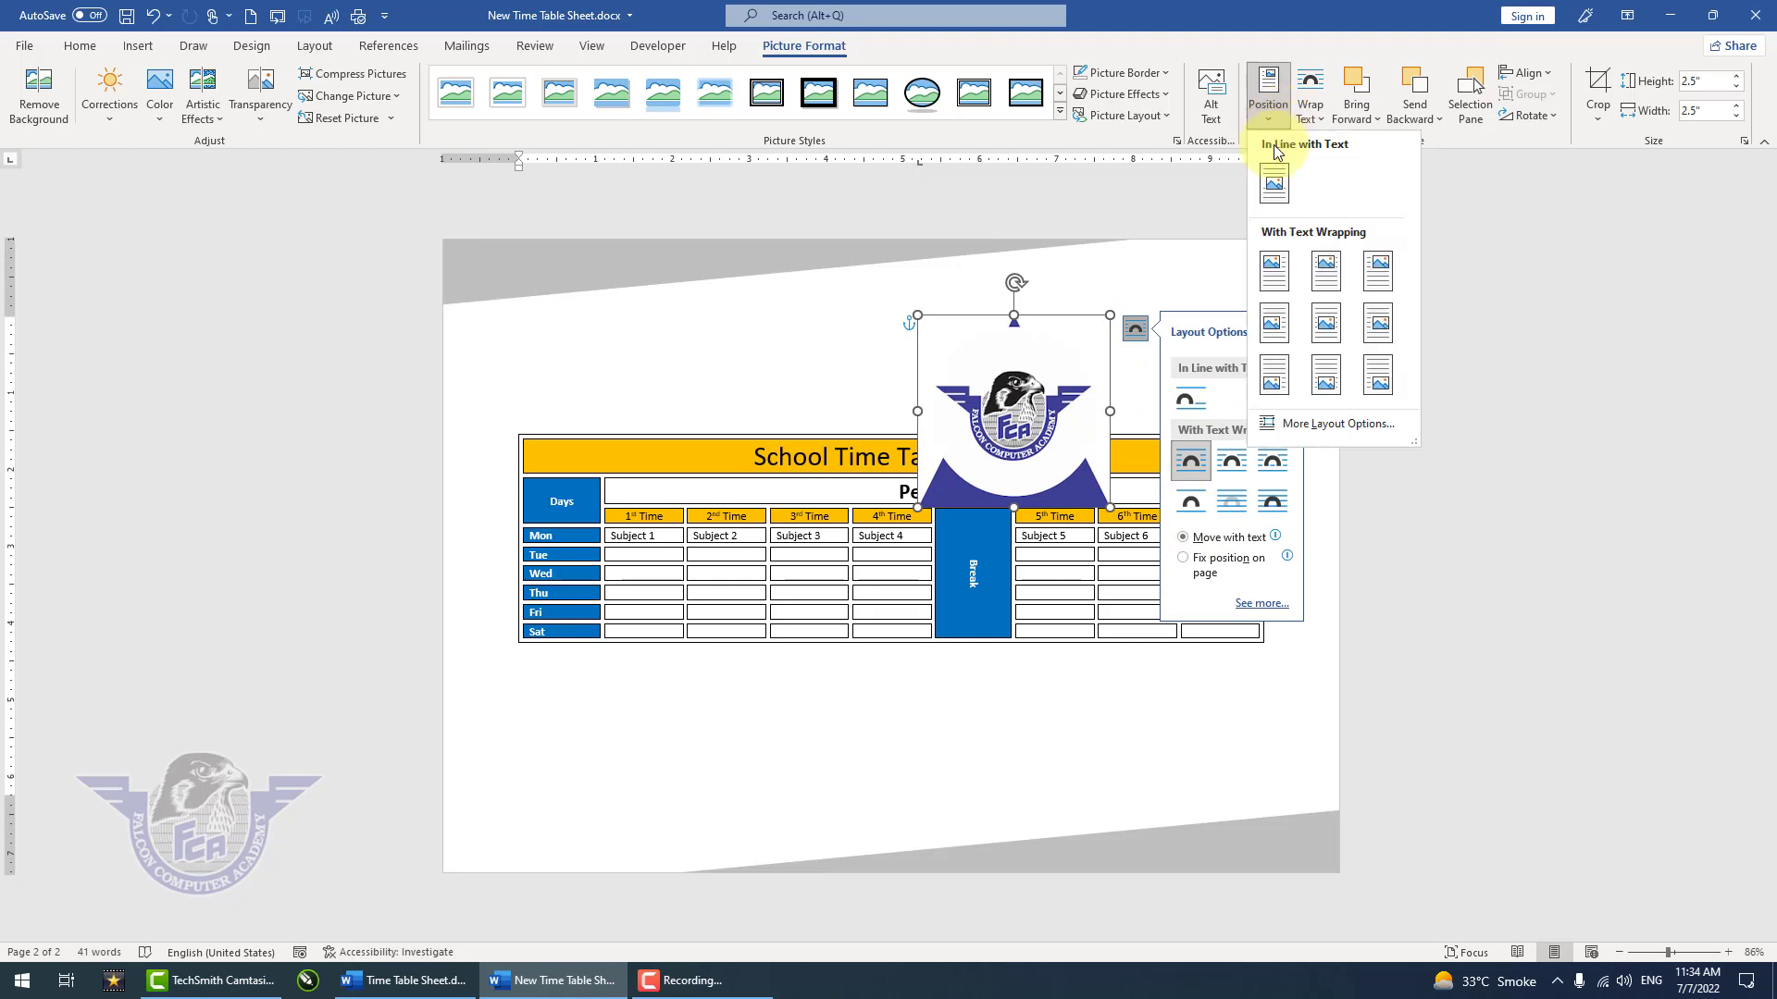
{"action": "left_click", "coordinate": [1317, 117]}
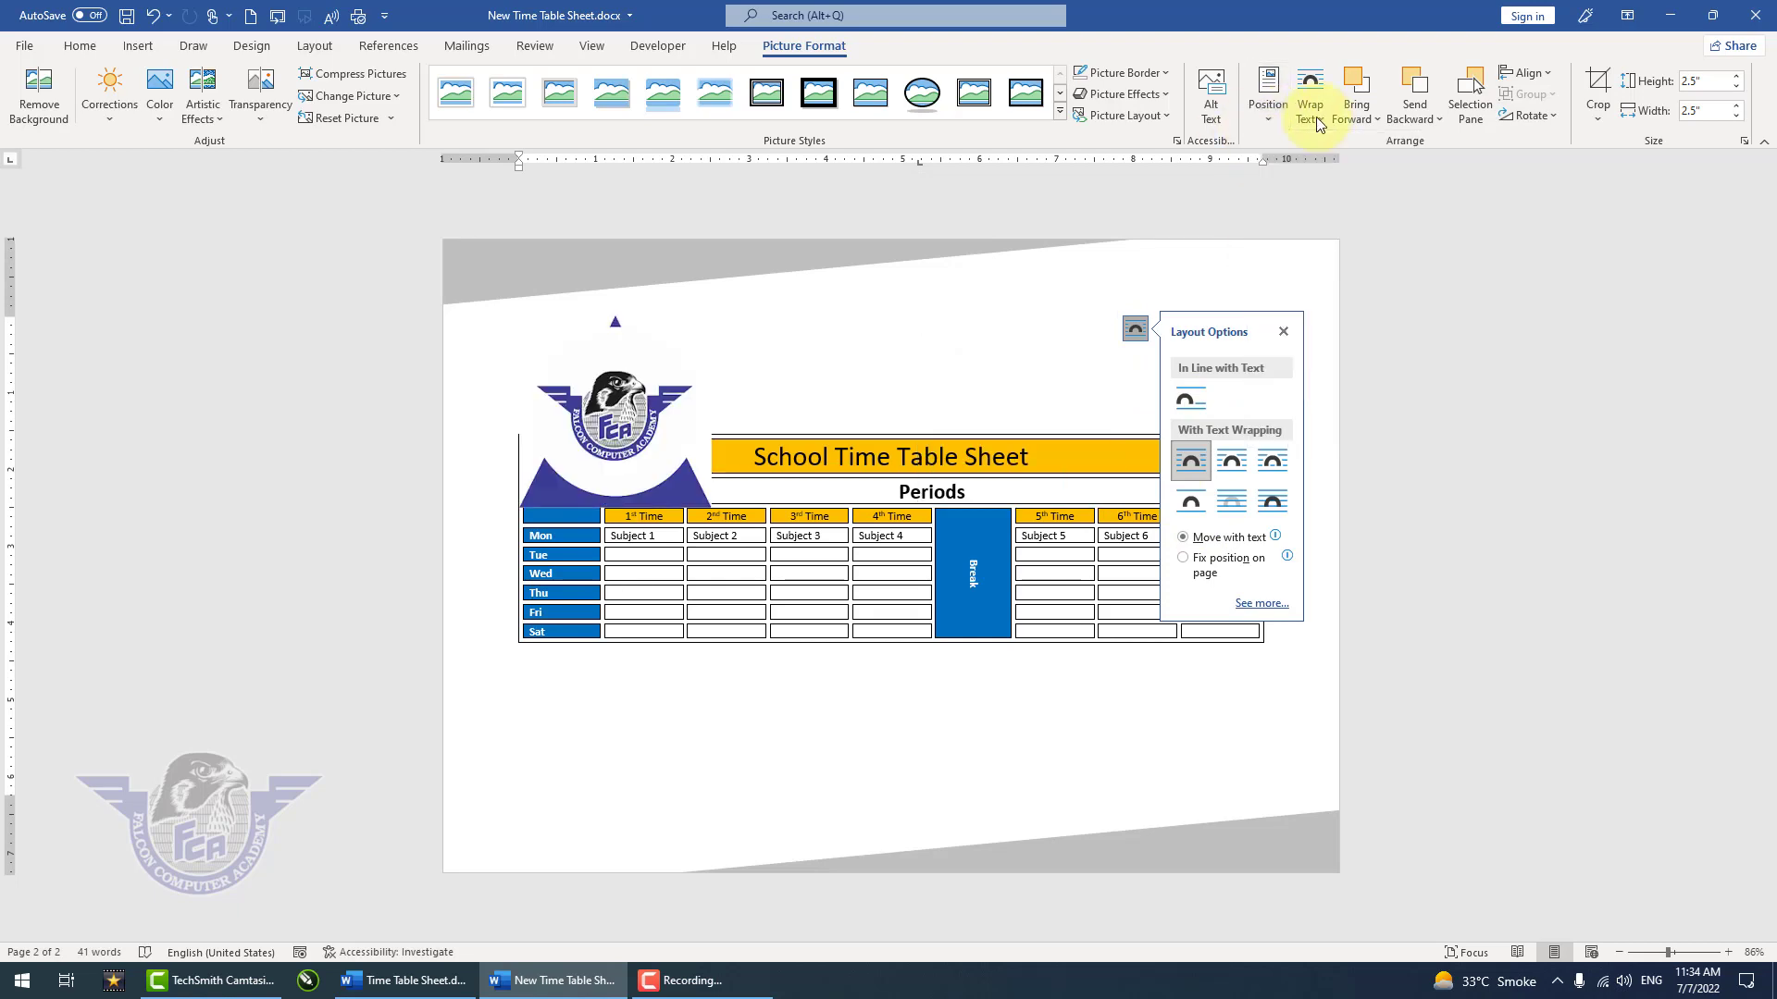
{"action": "left_click", "coordinate": [1348, 173]}
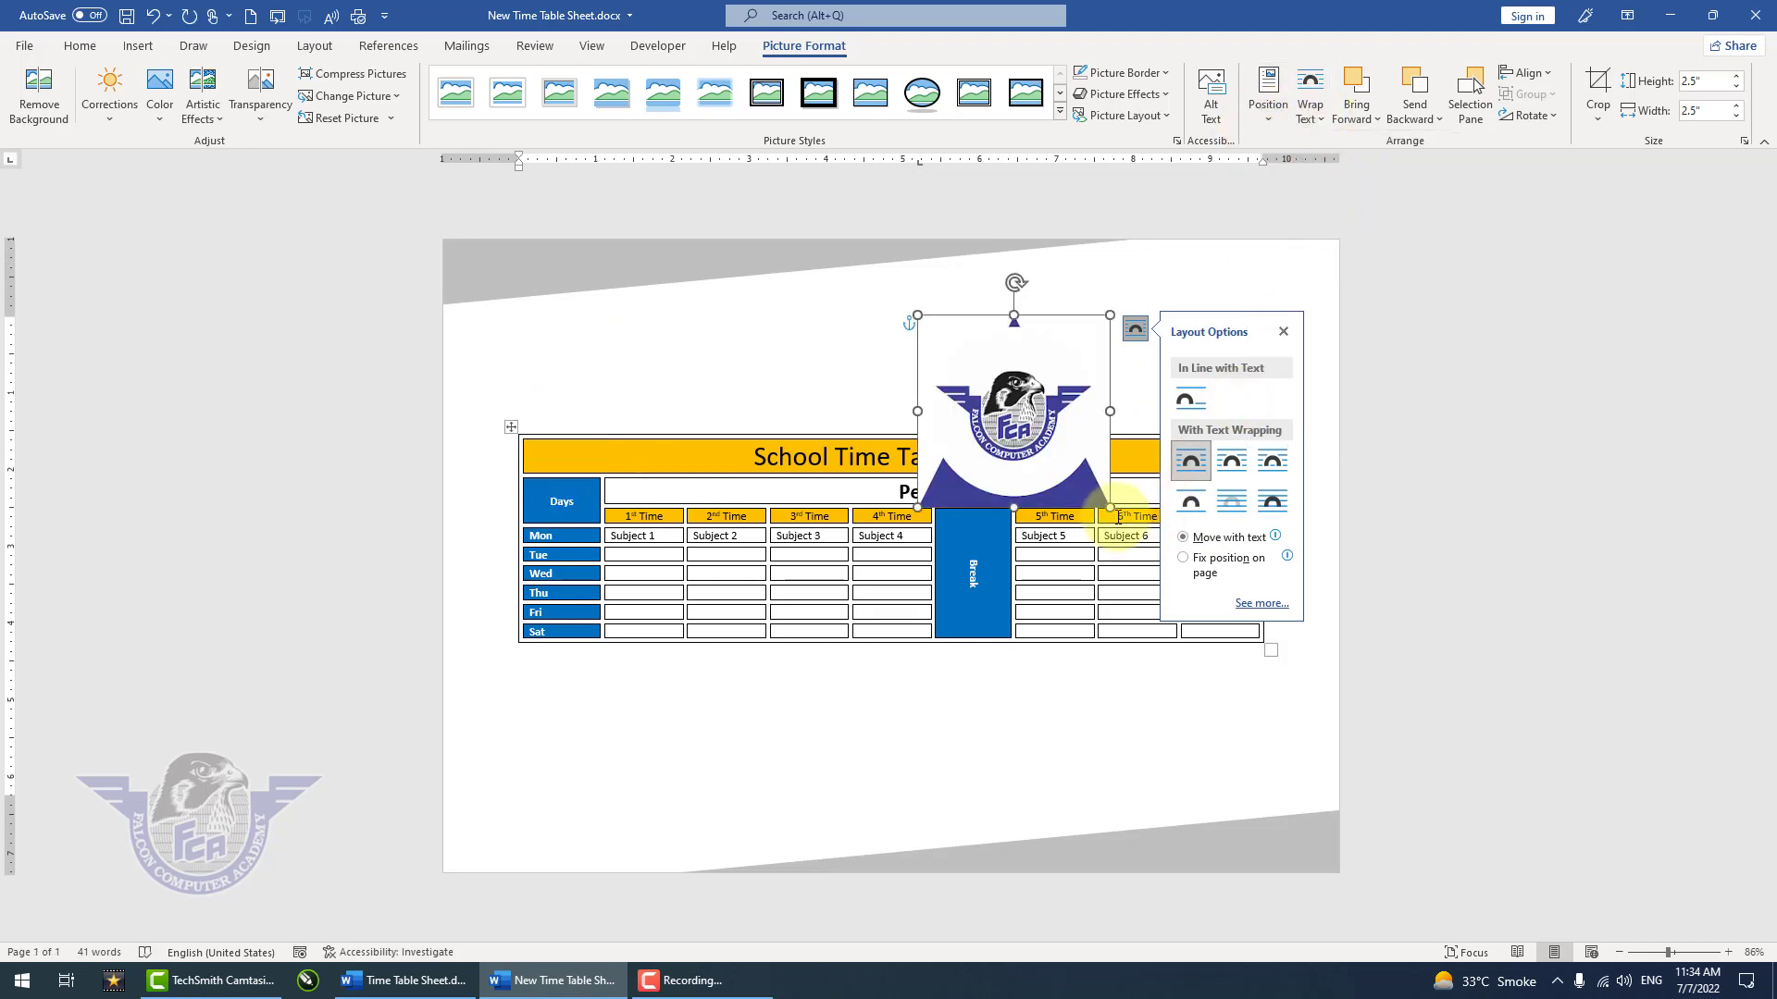
Step: Shrink the logo picture proportionally and place it in the middle of the space above the table title
{"action": "left_click_drag", "start_coordinate": [1110, 509], "coordinate": [946, 367]}
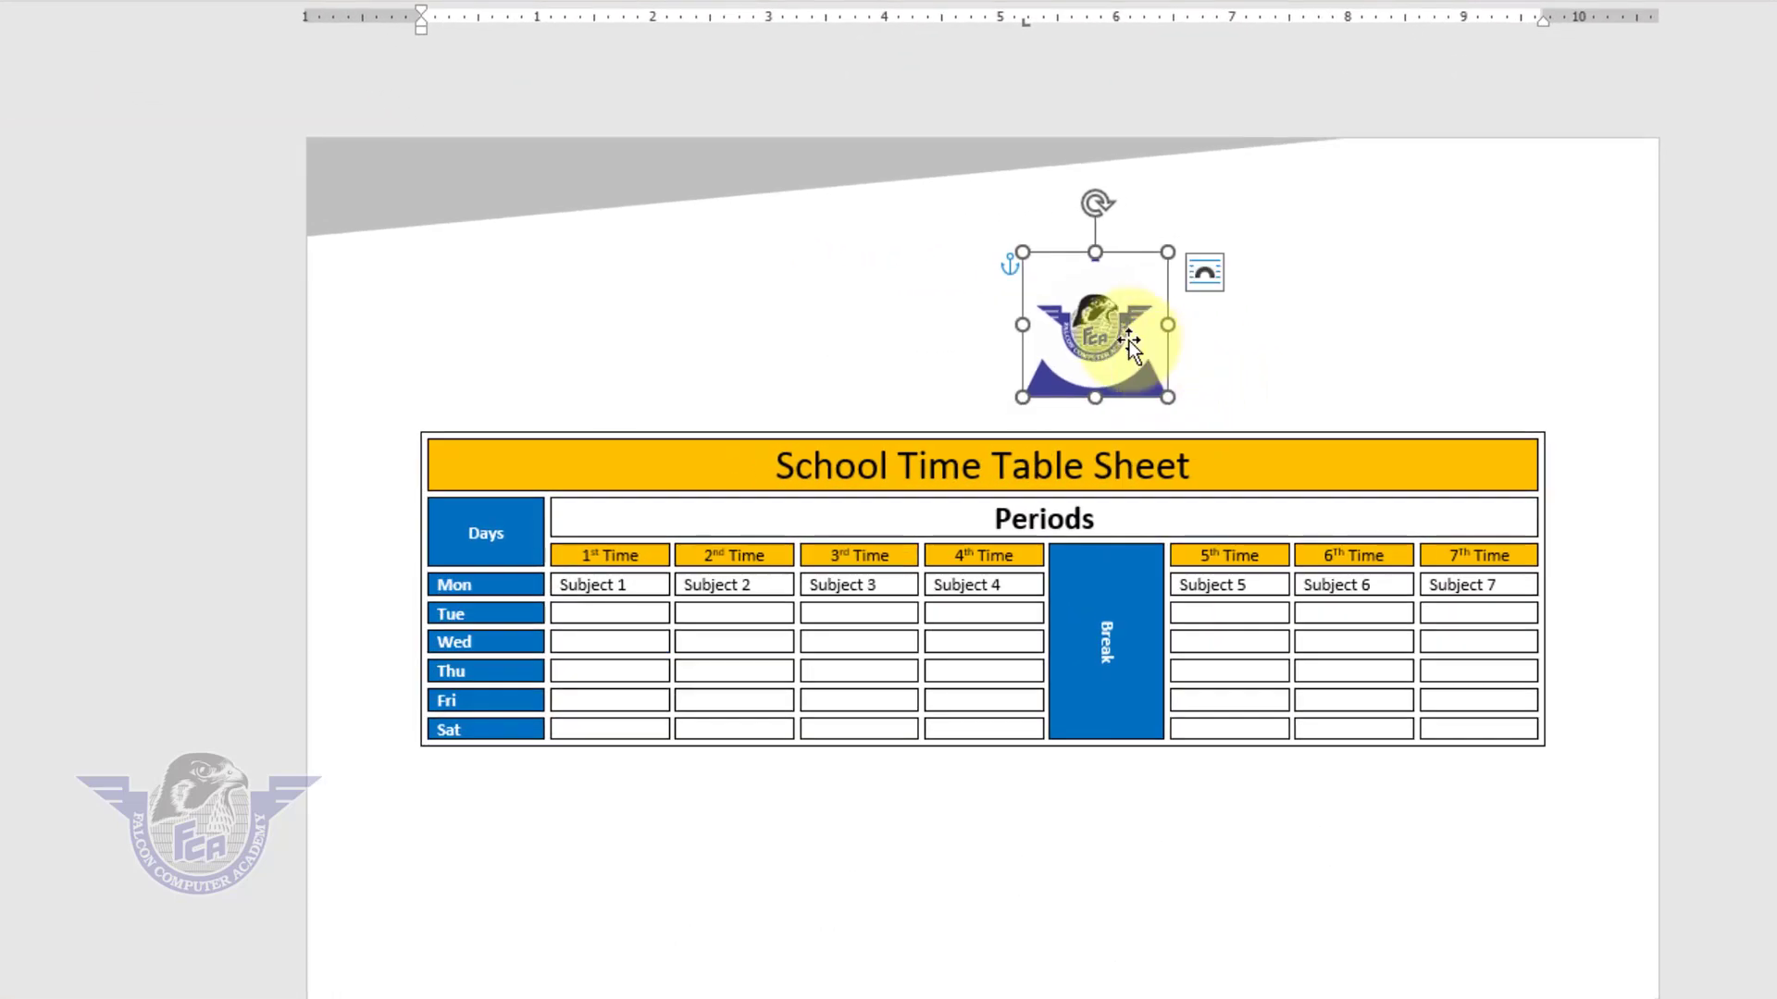
{"action": "mouse_move", "coordinate": [1065, 332]}
{"action": "left_mouse_down"}
{"action": "mouse_move", "coordinate": [991, 330]}
{"action": "mouse_move", "coordinate": [1056, 332]}
{"action": "left_mouse_up"}
{"action": "left_click", "coordinate": [1399, 349]}
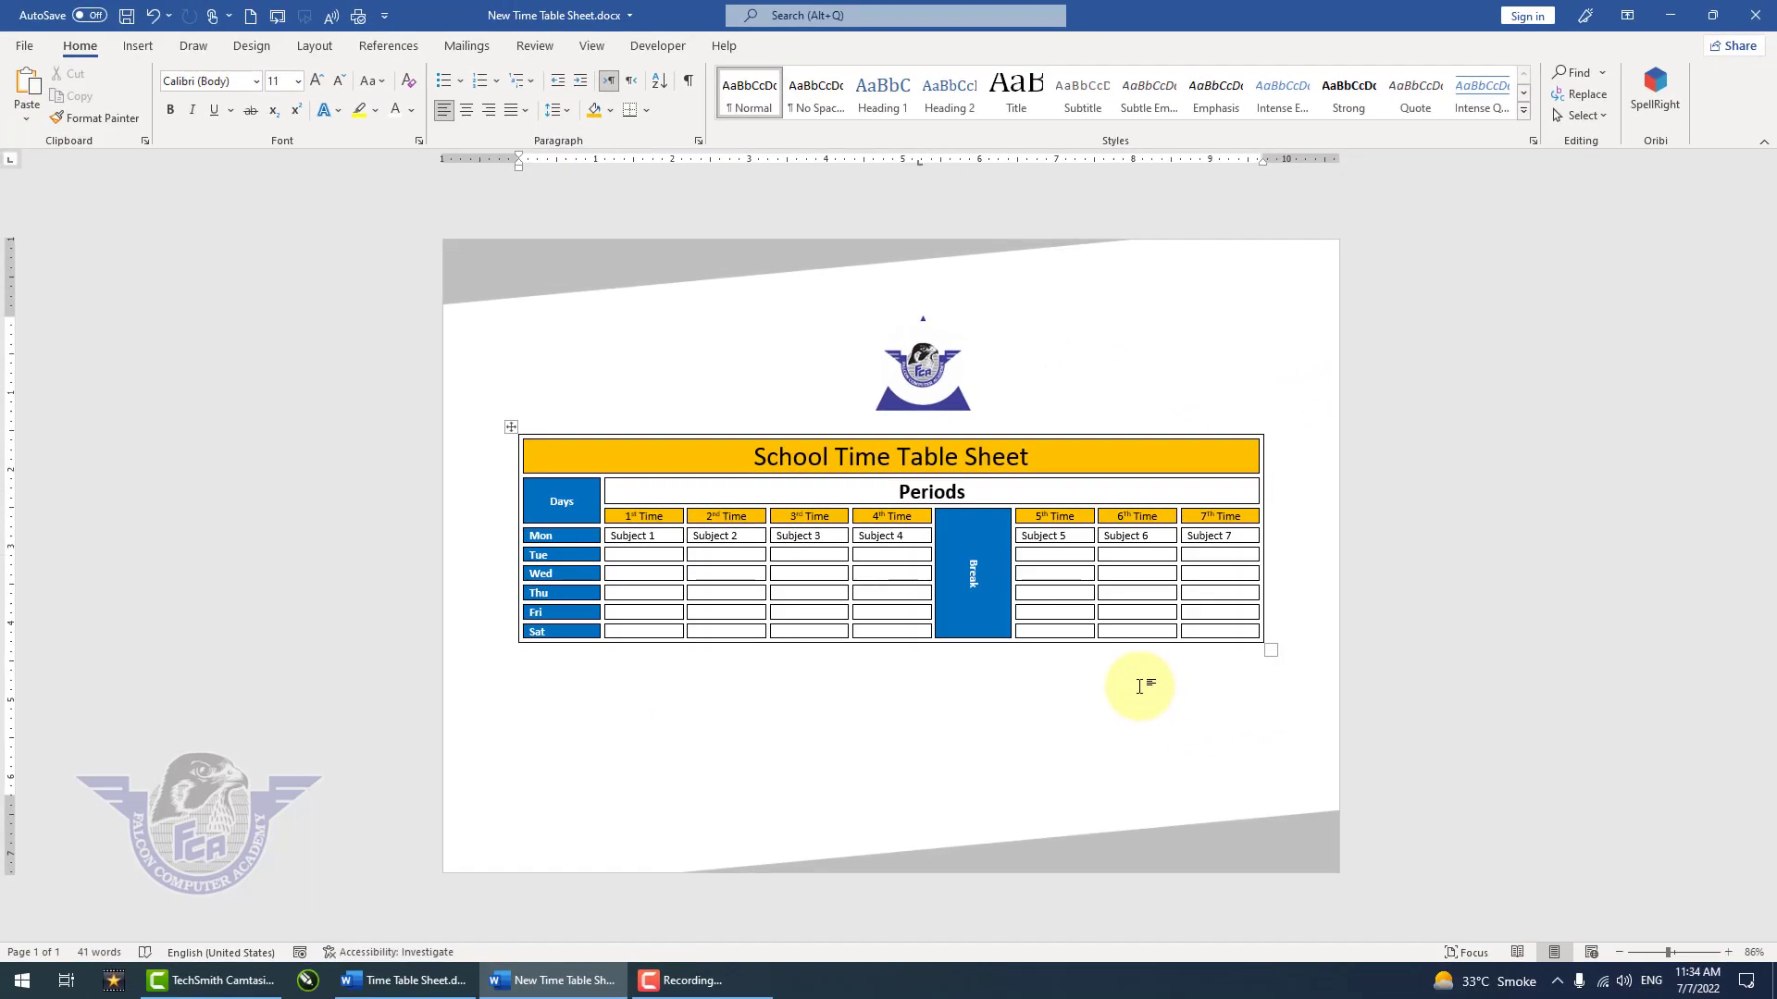
Step: Set the row height of the whole table to 0.4" and align all cell text center left
{"action": "scroll", "coordinate": [1345, 792], "scroll_direction": "up", "scroll_amount": 3}
{"action": "scroll", "coordinate": [1141, 690], "scroll_direction": "up", "scroll_amount": 3}
{"action": "scroll", "coordinate": [1141, 691], "scroll_direction": "down", "scroll_amount": 6}
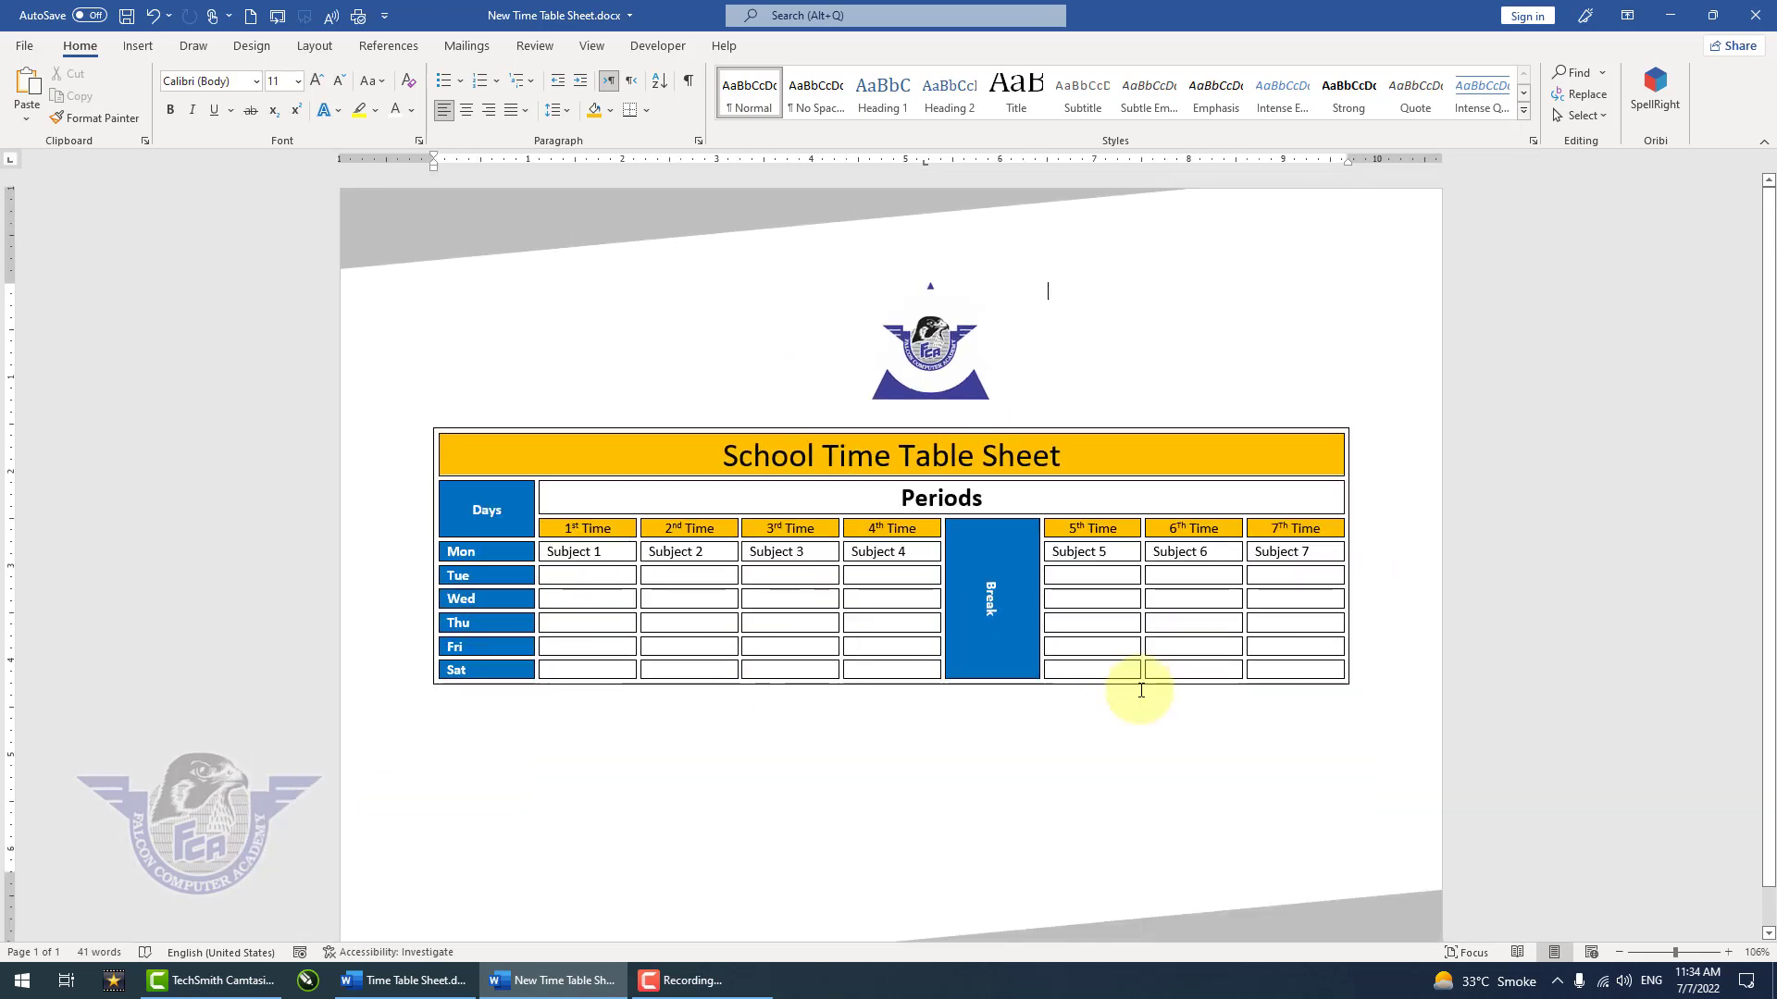
{"action": "scroll", "coordinate": [1141, 690], "scroll_direction": "up", "scroll_amount": 1}
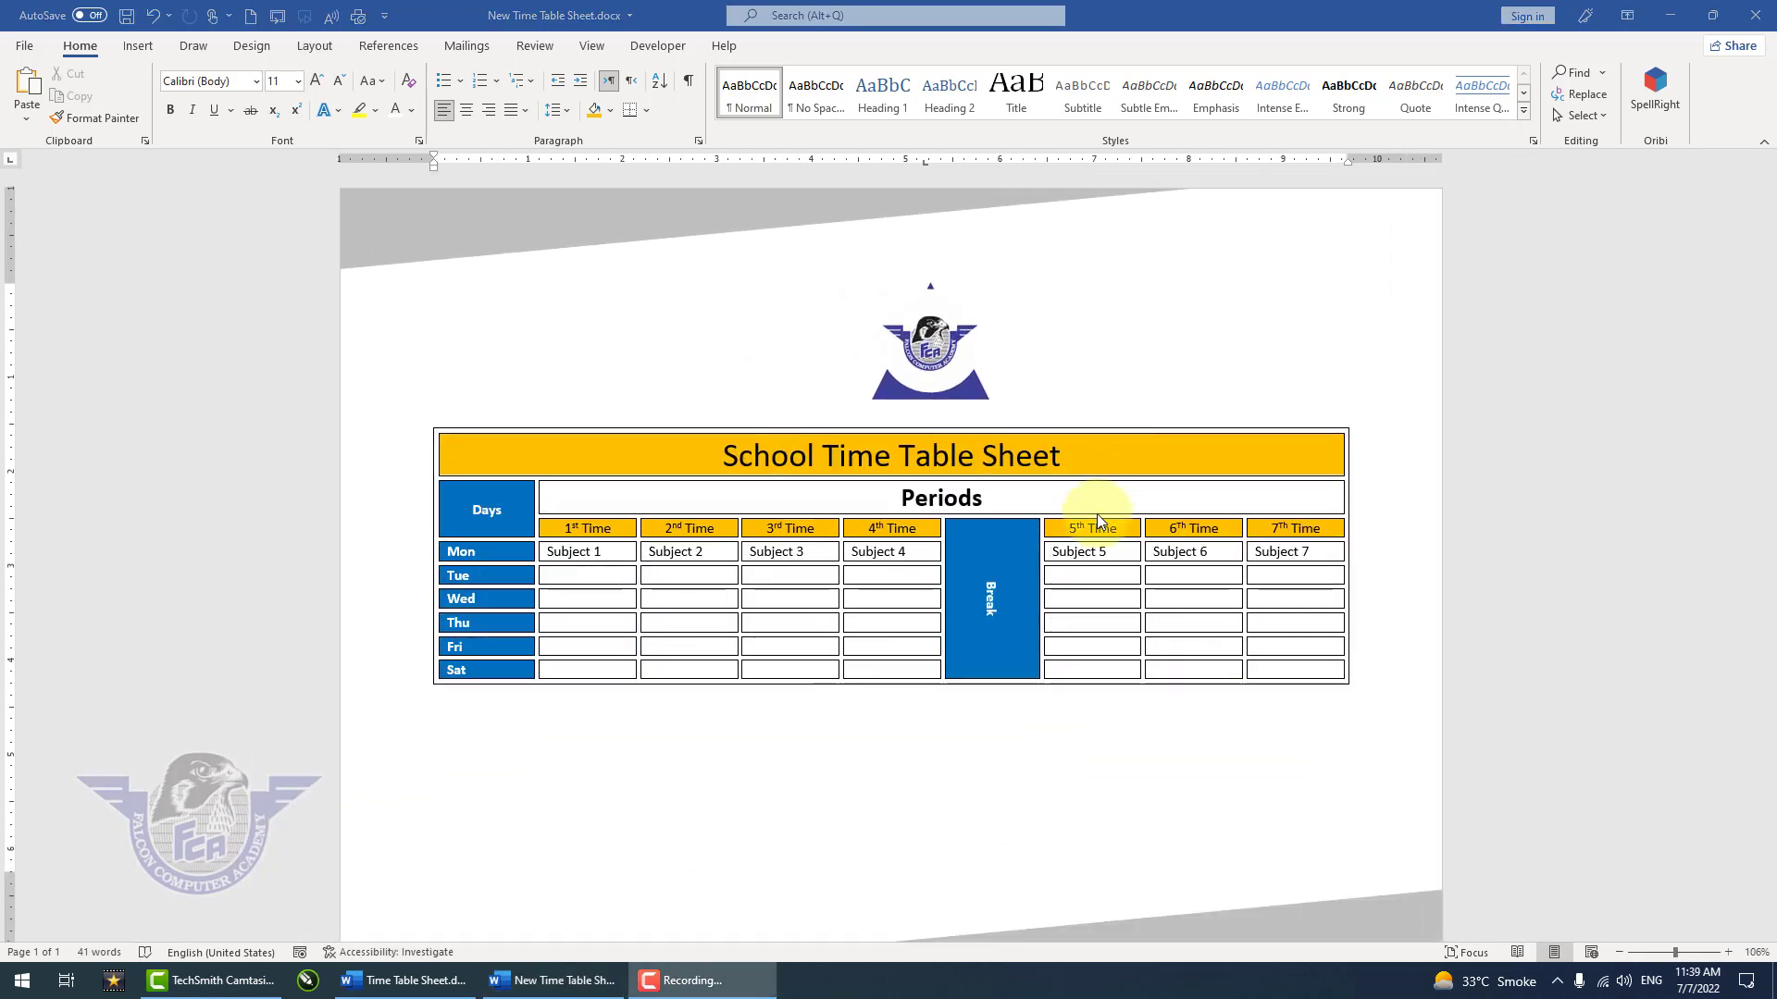
{"action": "scroll", "coordinate": [889, 661], "scroll_direction": "up", "scroll_amount": 3}
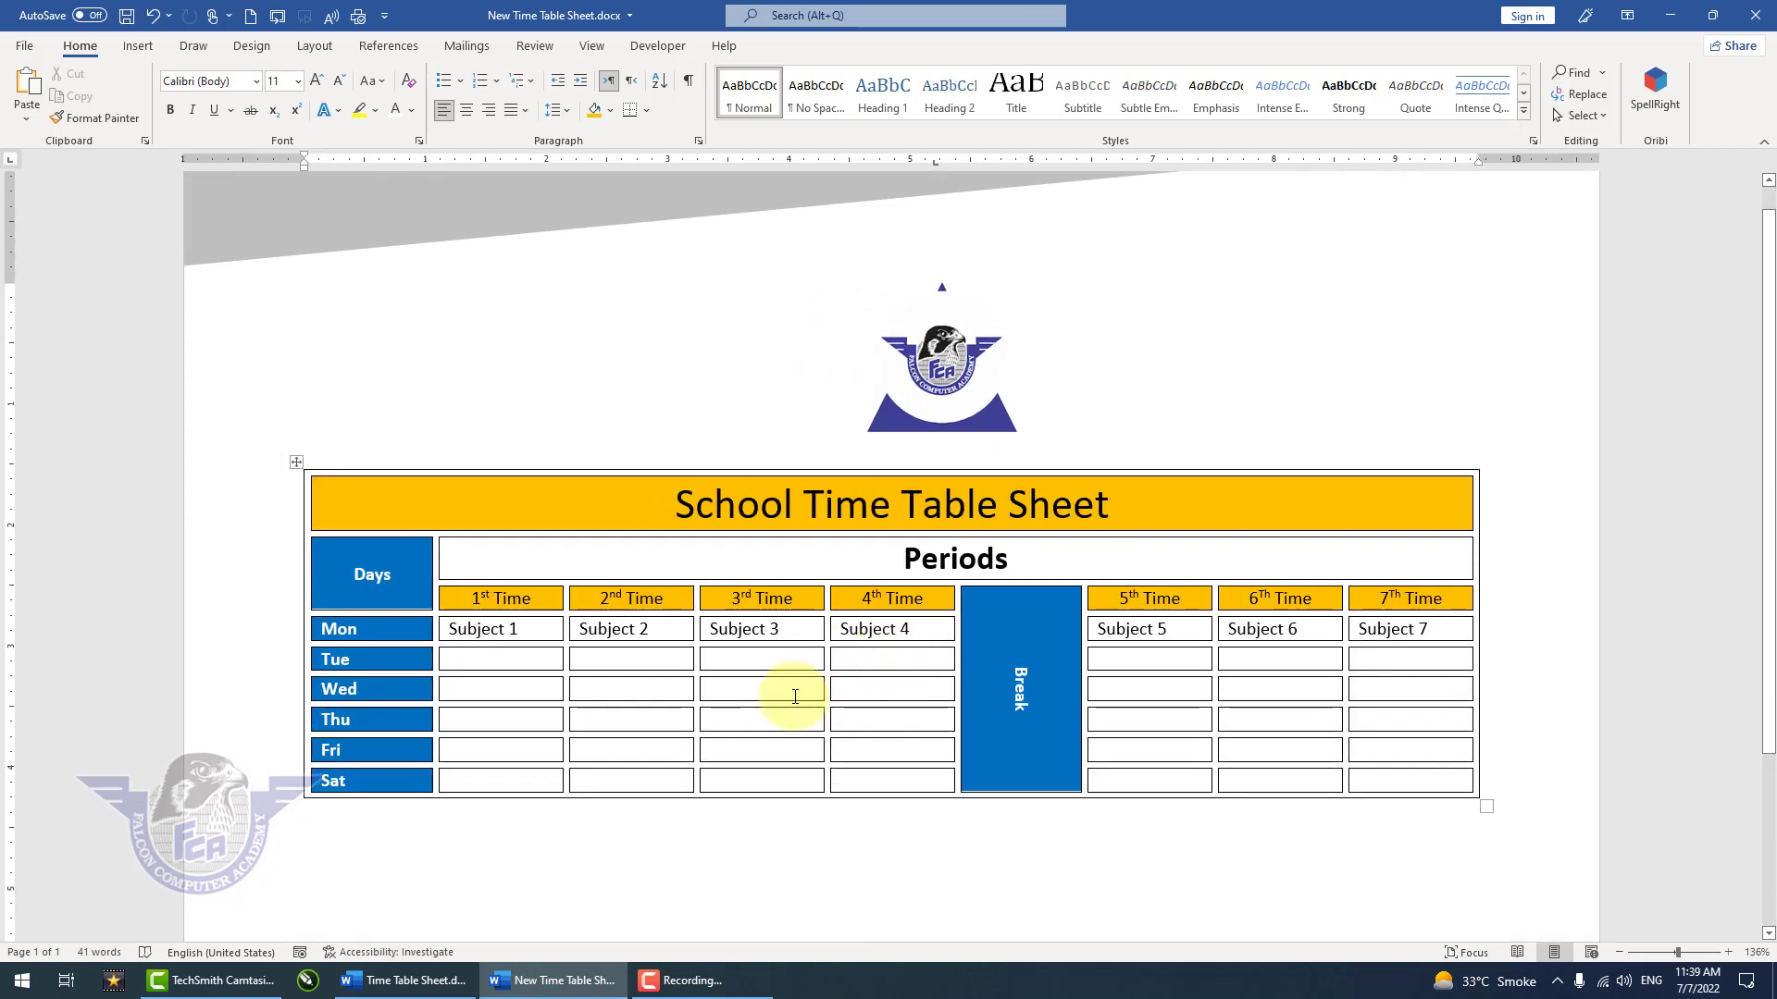
{"action": "scroll", "coordinate": [793, 698], "scroll_direction": "down", "scroll_amount": 2}
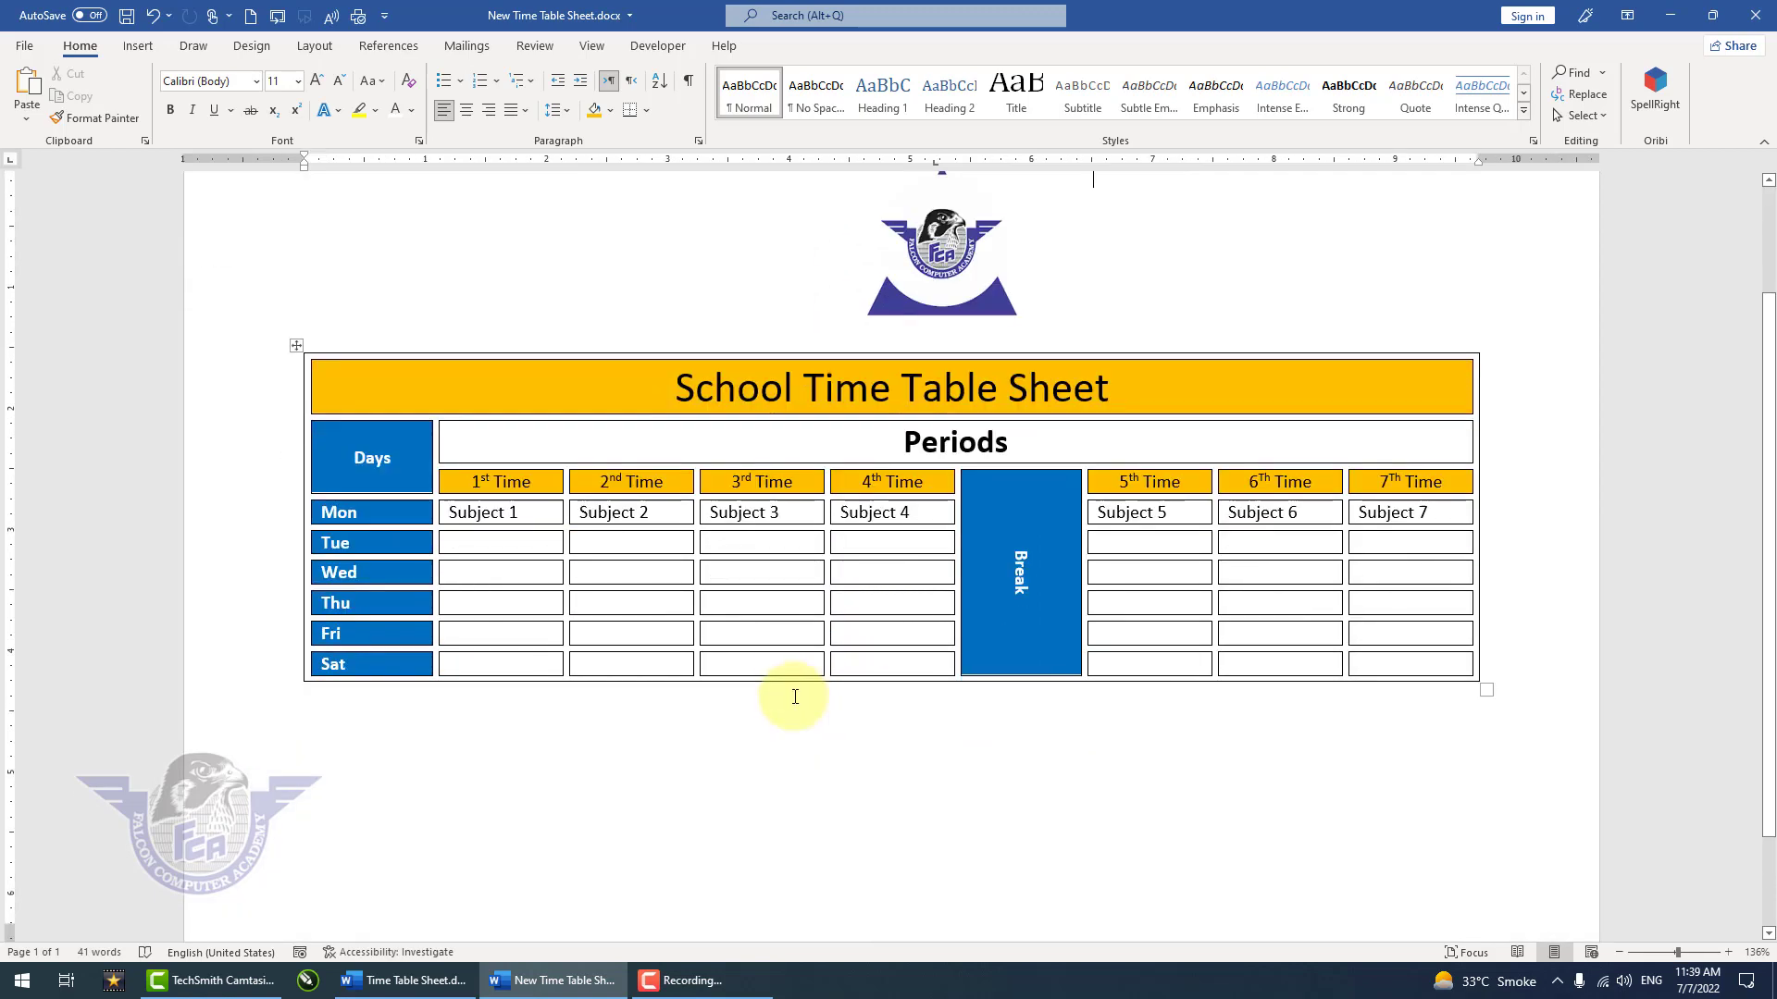
{"action": "left_click", "coordinate": [302, 351]}
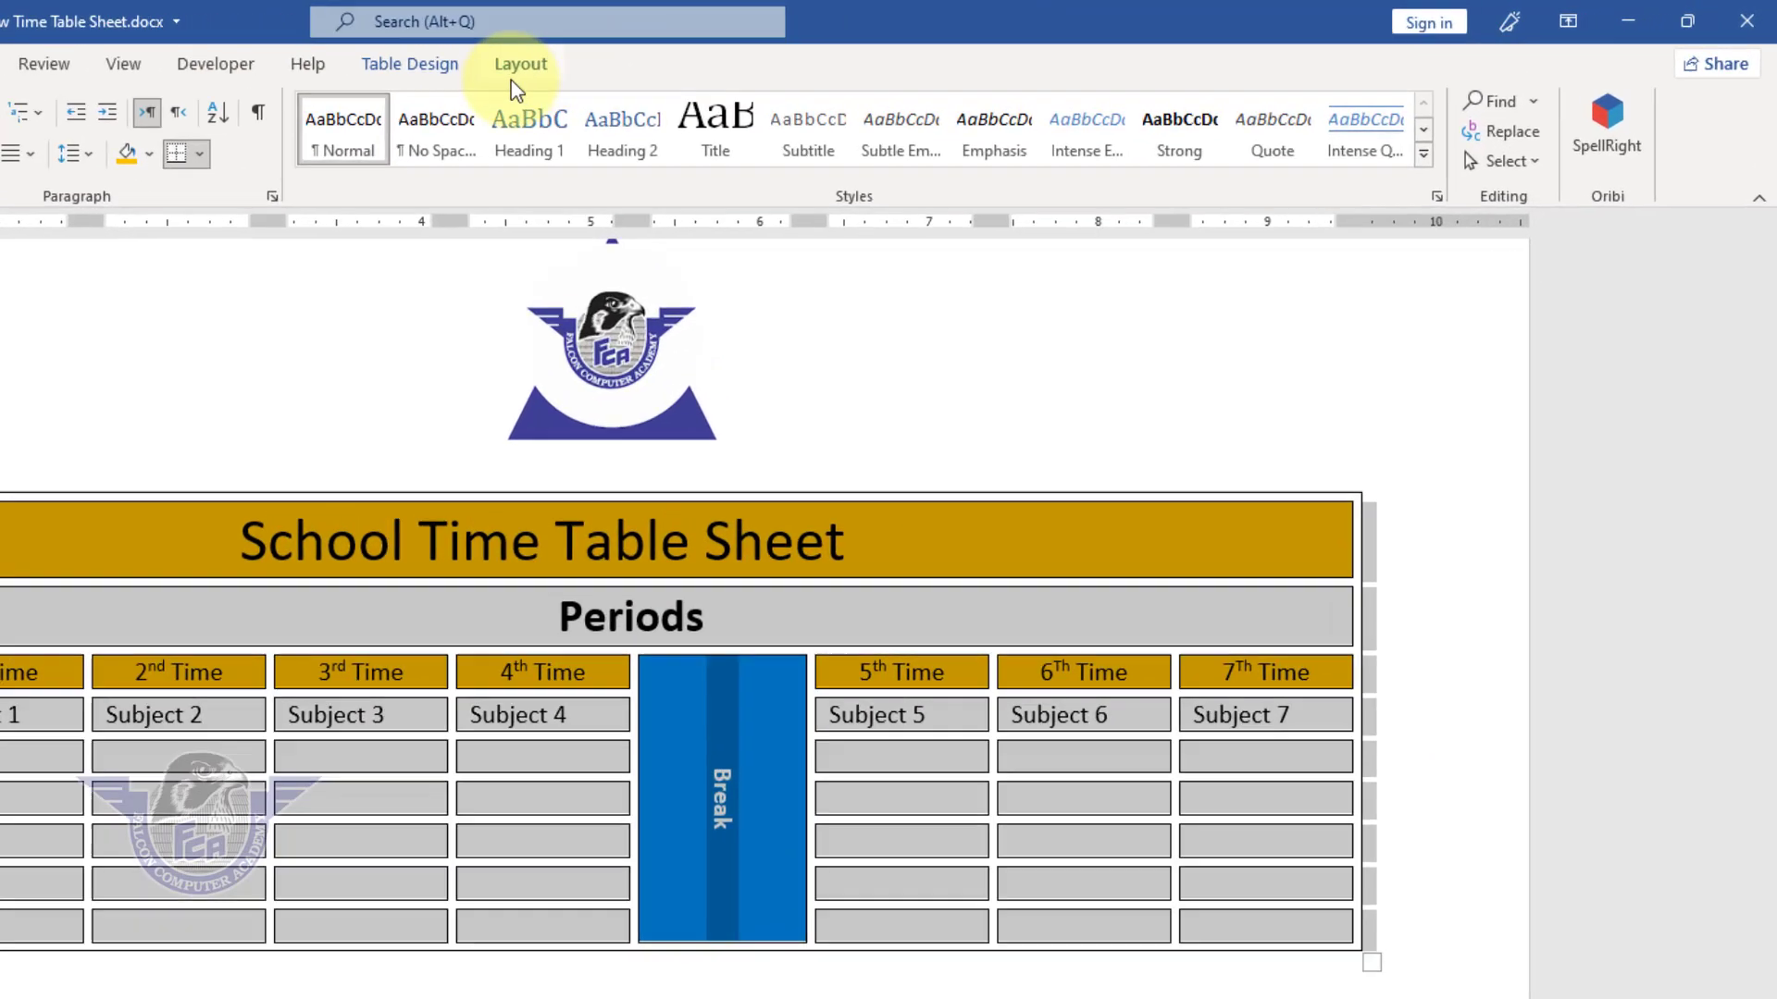
{"action": "left_click", "coordinate": [851, 46]}
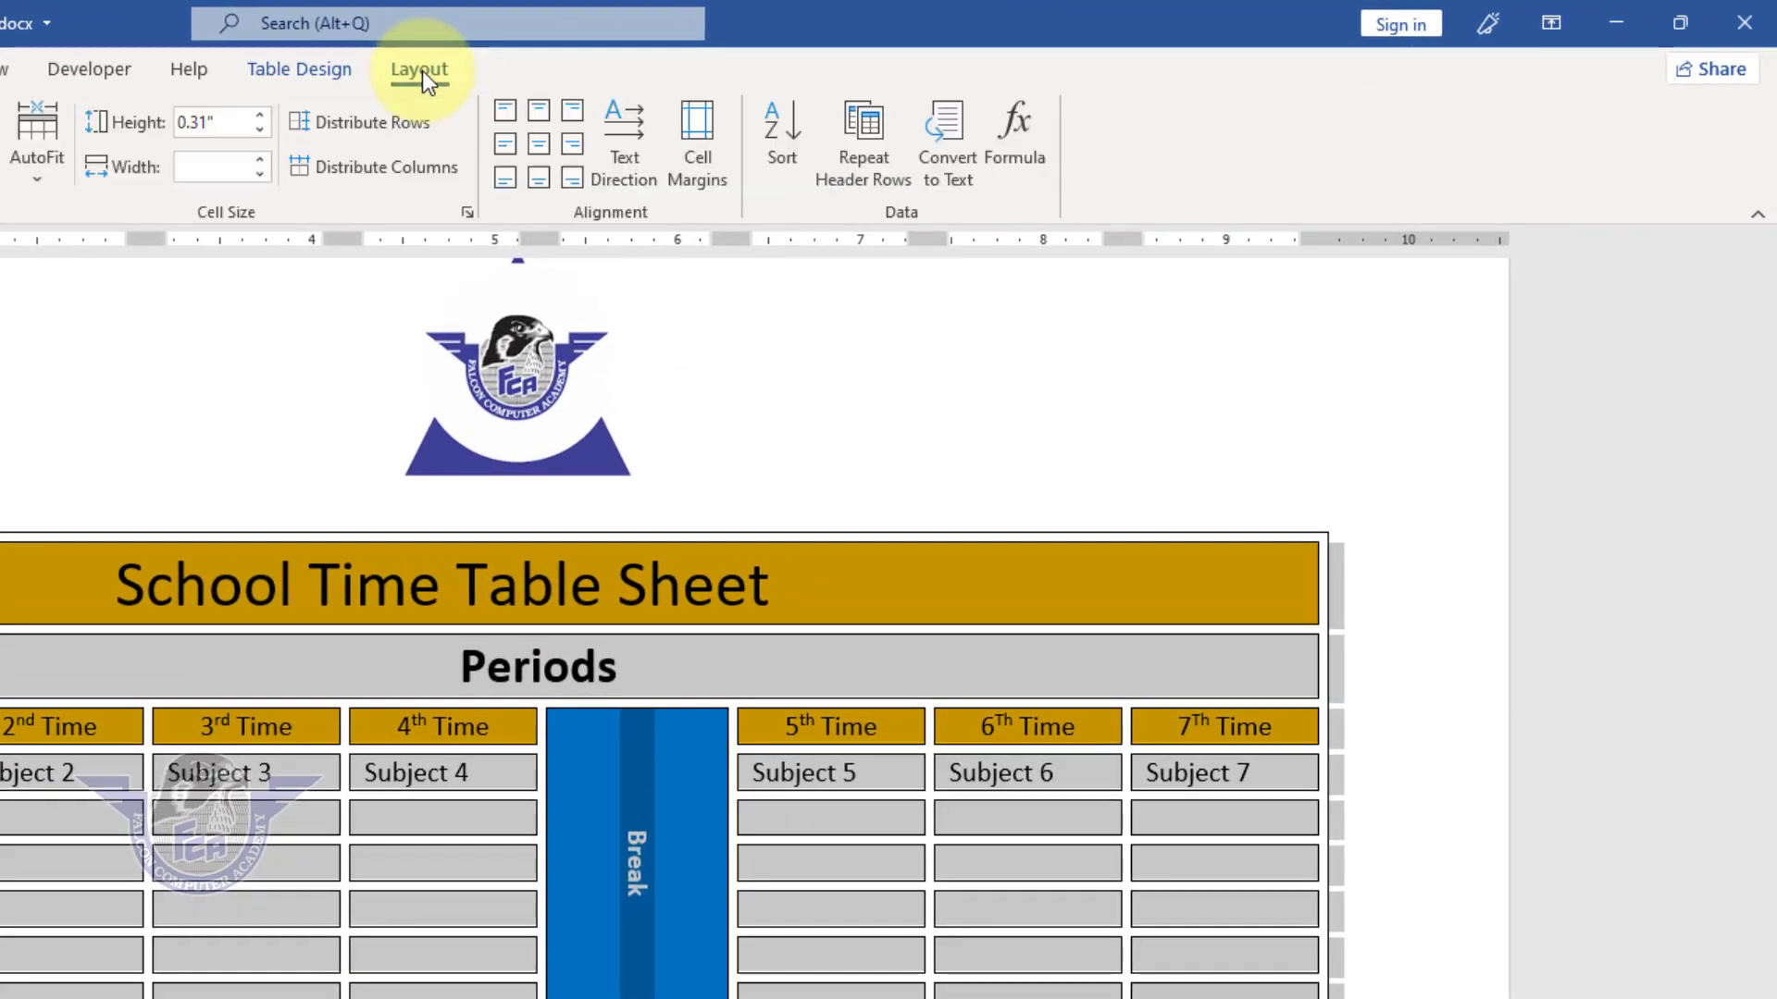
{"action": "left_click", "coordinate": [263, 117]}
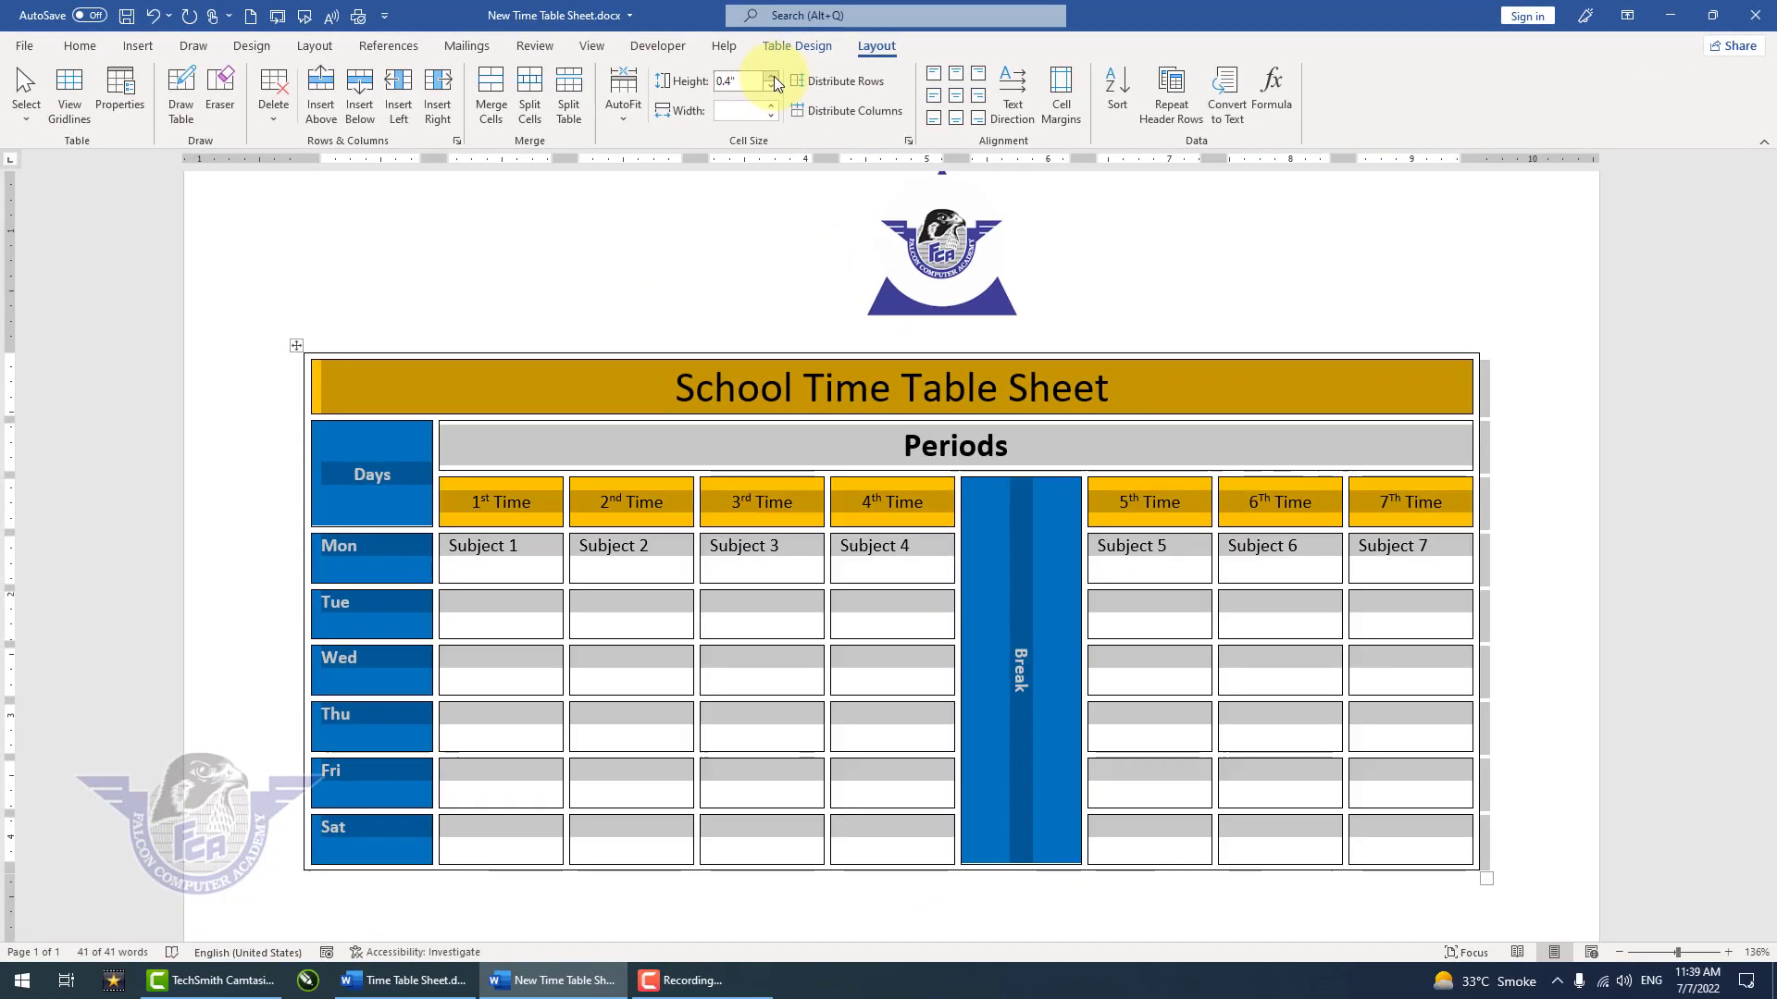
{"action": "left_click", "coordinate": [932, 96]}
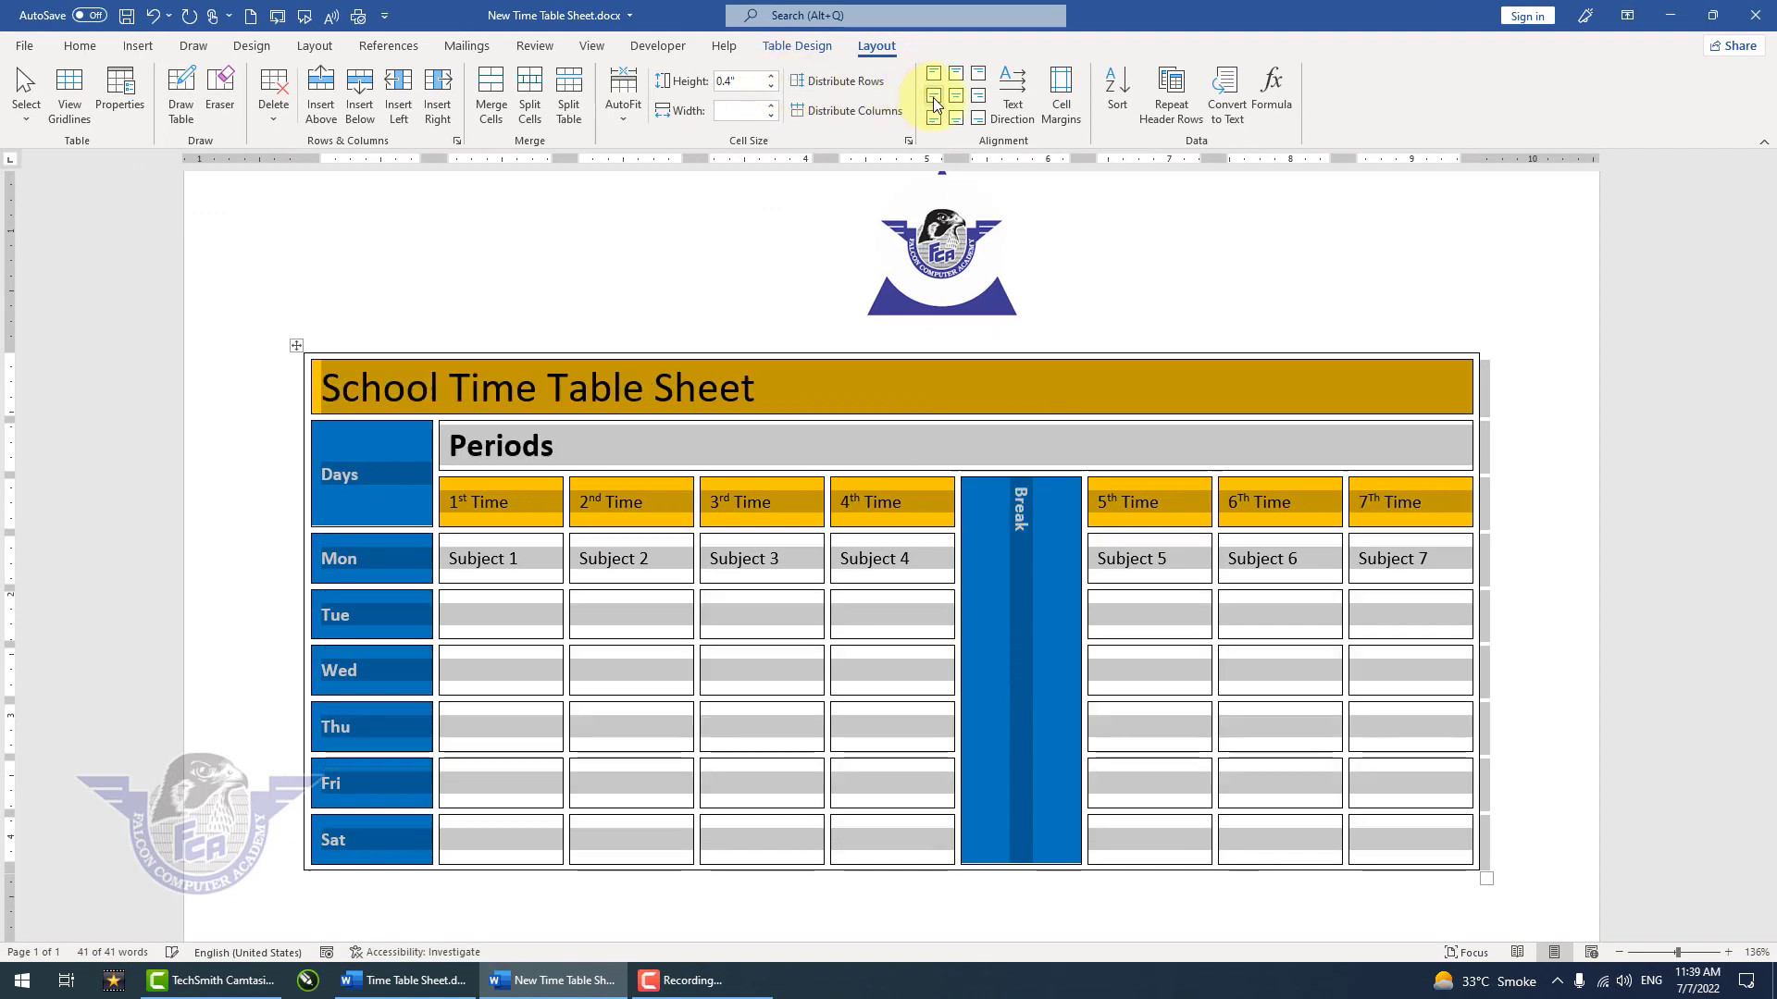
{"action": "left_click", "coordinate": [682, 560]}
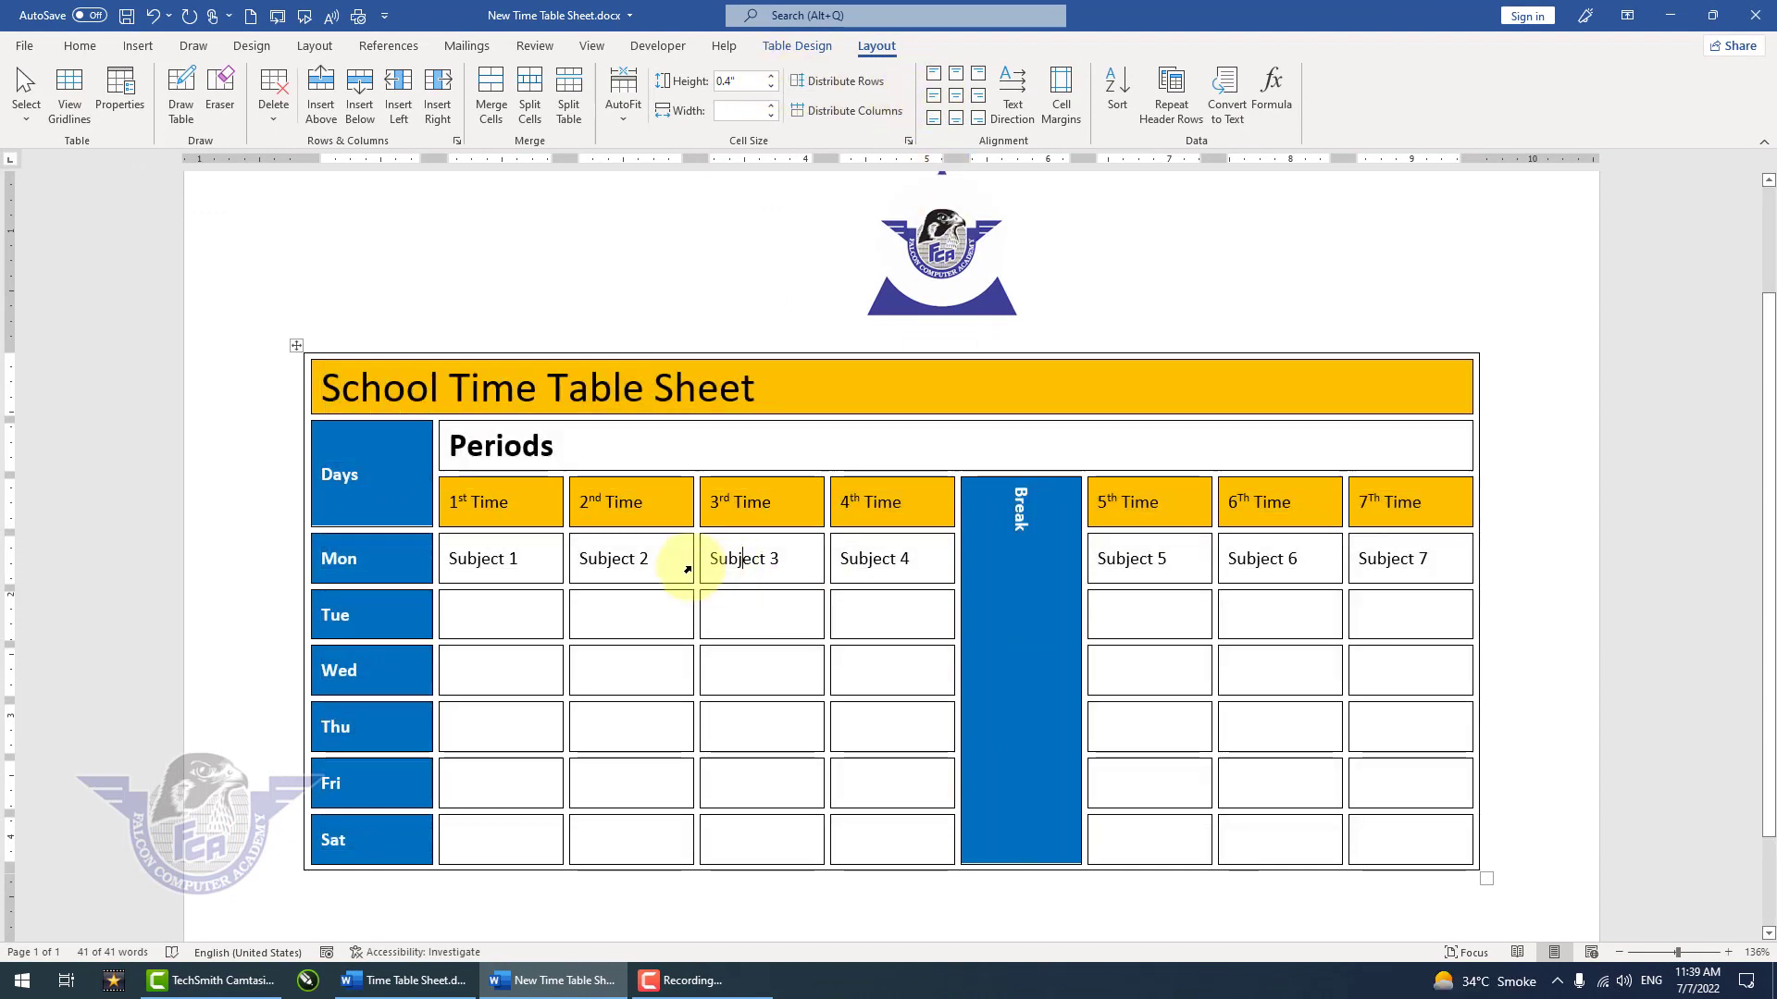
Step: Center the 1st to 7th Time headings and the vertical Break text both horizontally and vertically in their cells
{"action": "left_click_drag", "start_coordinate": [481, 500], "coordinate": [871, 500]}
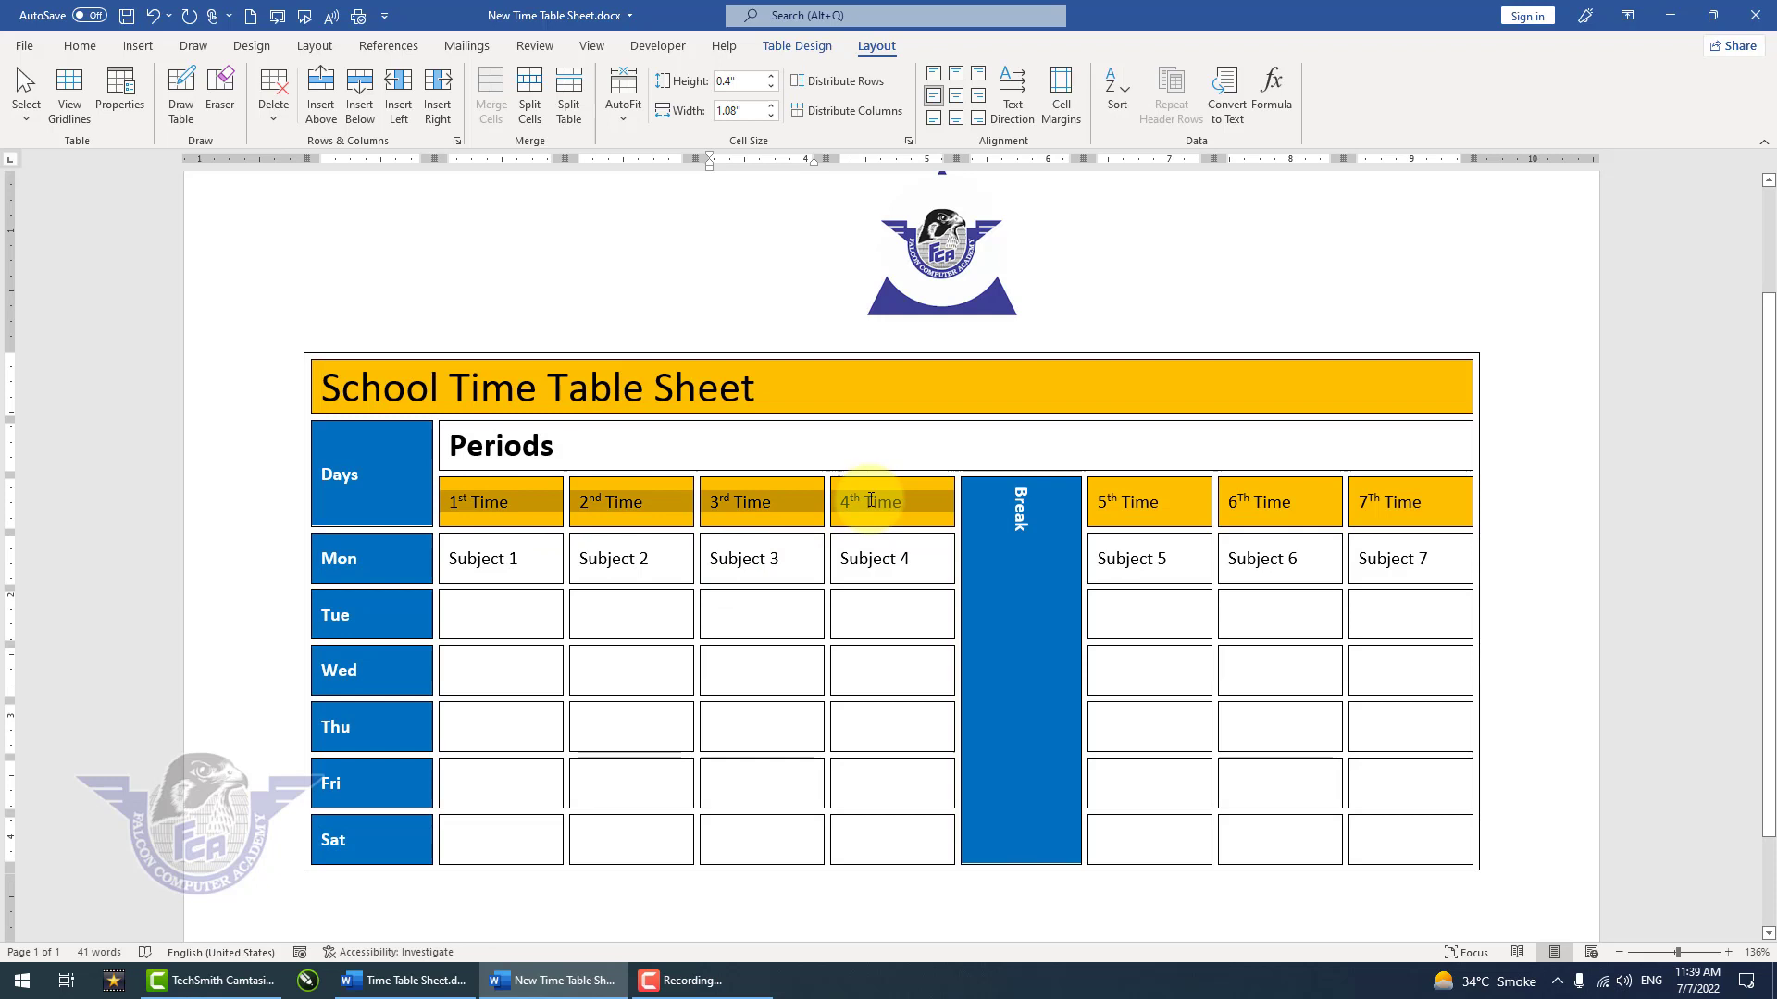
{"action": "left_click", "coordinate": [959, 122]}
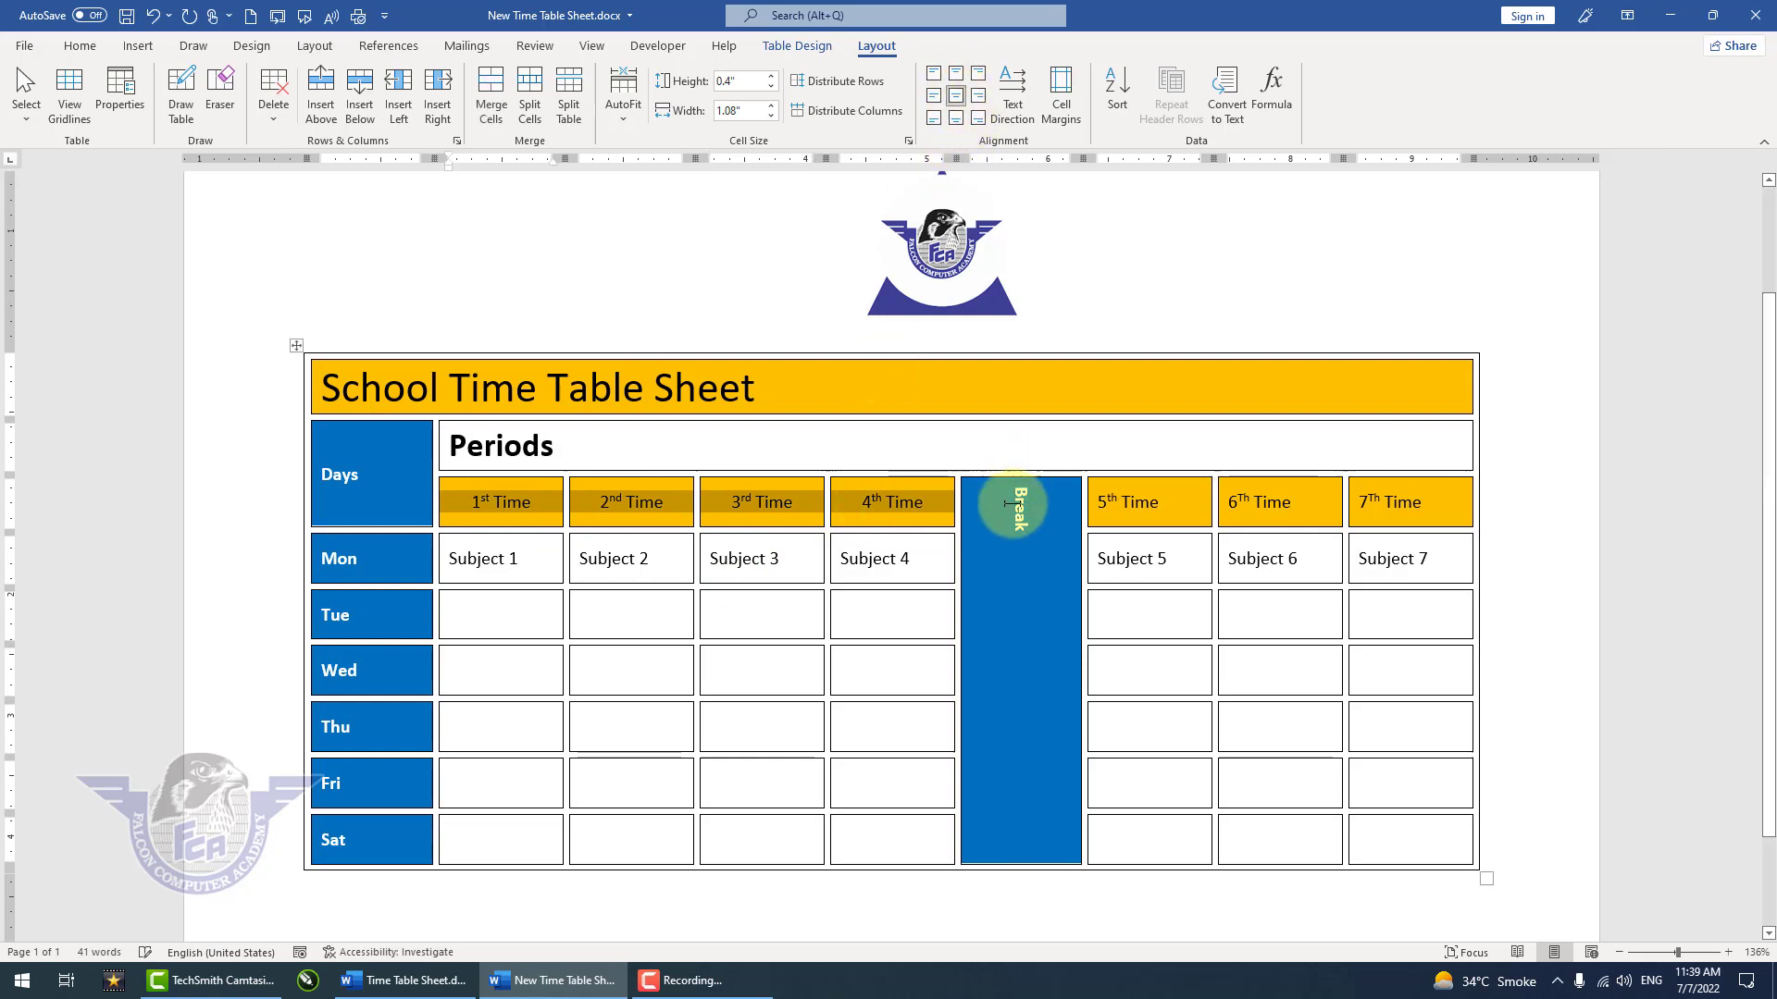
{"action": "left_click", "coordinate": [1014, 499]}
{"action": "left_click", "coordinate": [957, 96]}
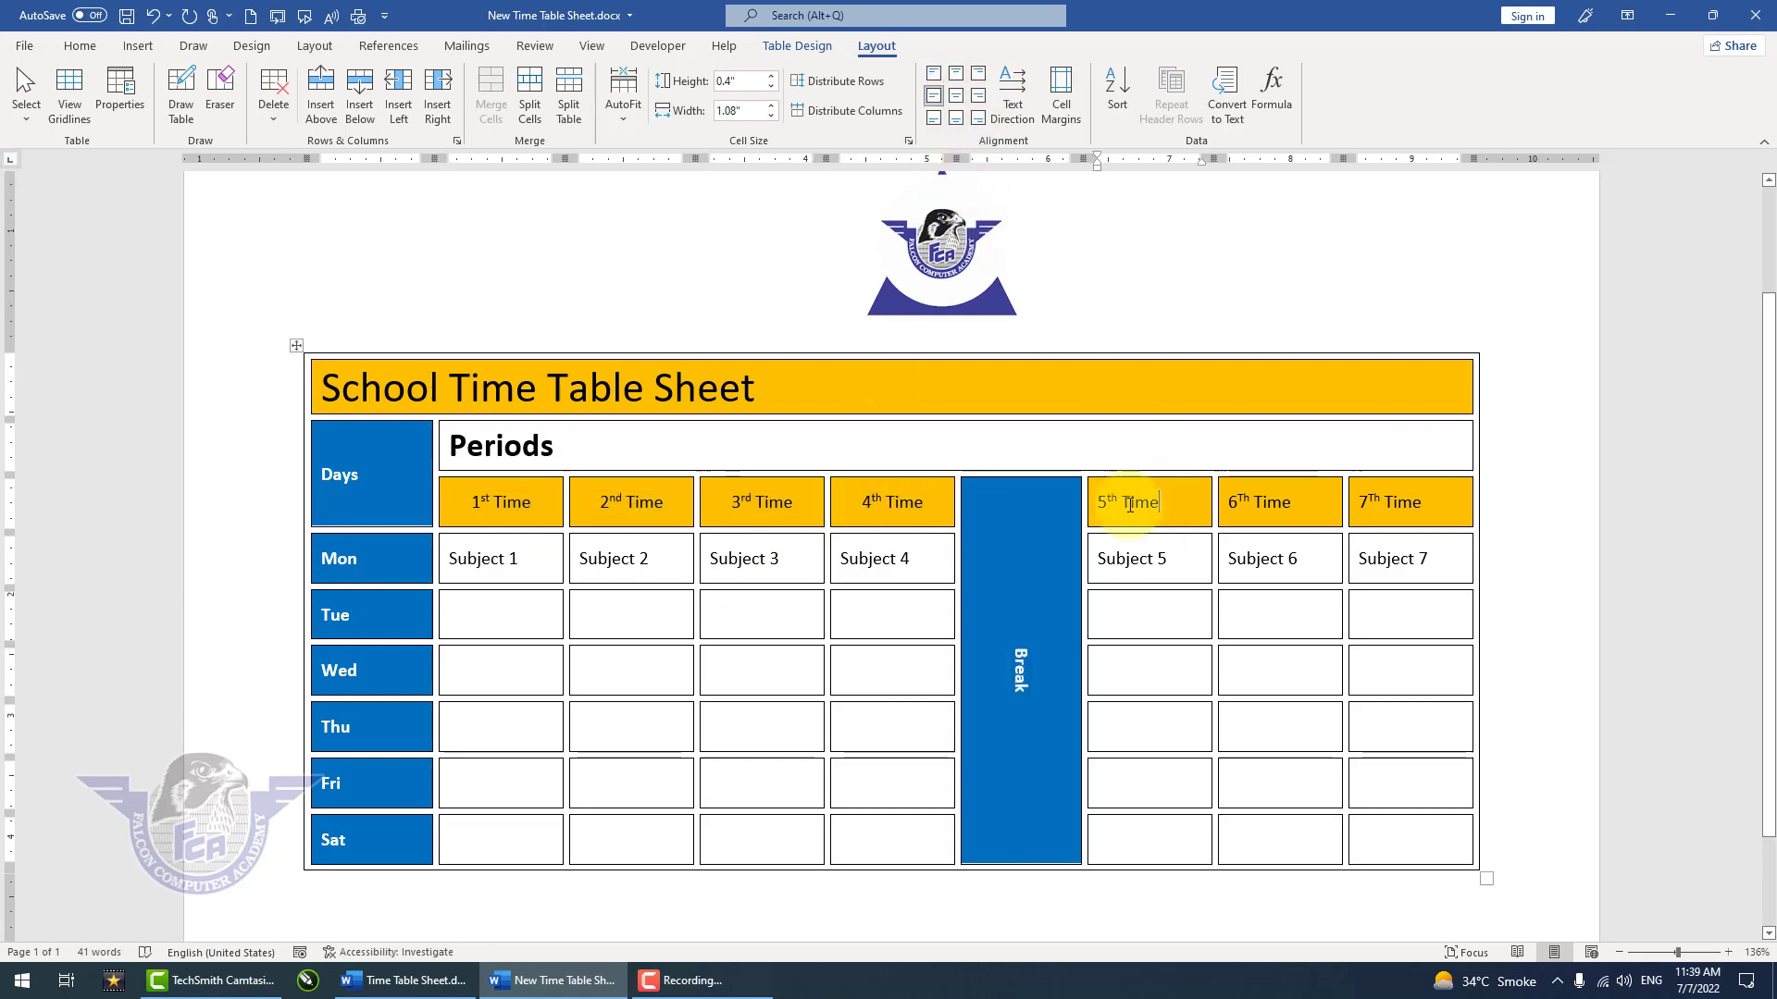
{"action": "left_click_drag", "start_coordinate": [1156, 498], "coordinate": [1388, 500]}
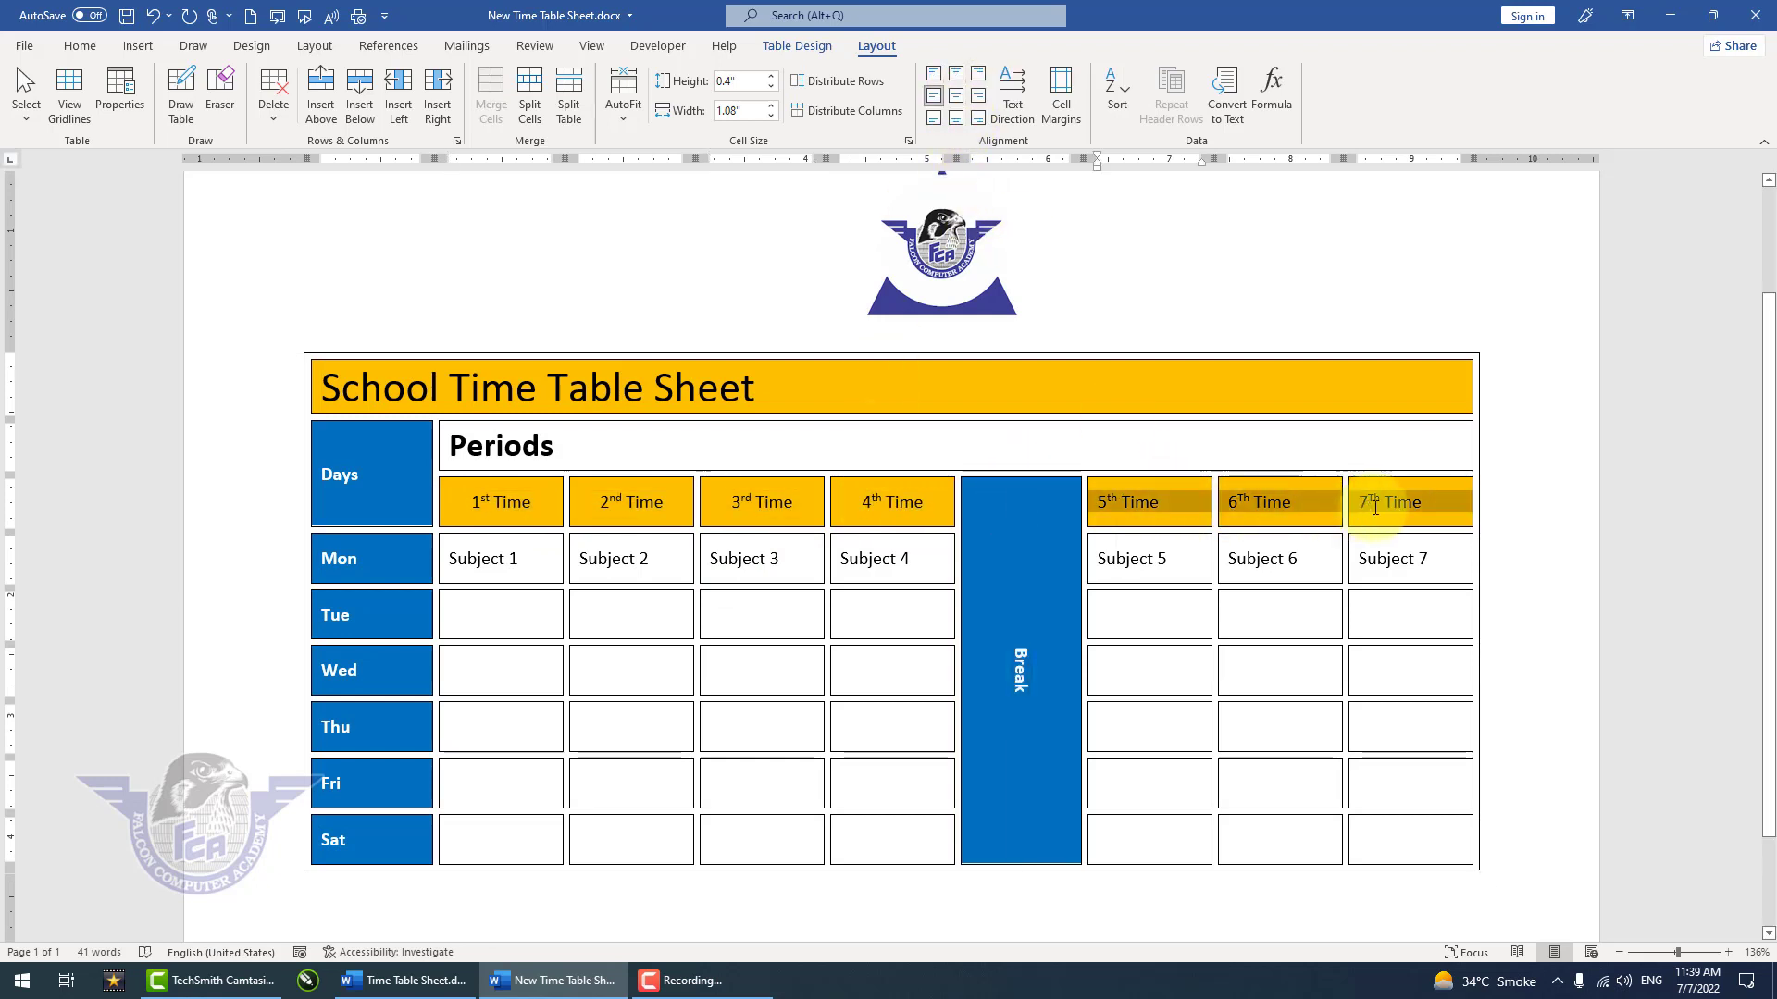
{"action": "left_click", "coordinate": [956, 107]}
Step: Center the School Time Table Sheet title, the Periods heading and the Days heading horizontally and vertically in their cells
{"action": "double_click", "coordinate": [731, 387]}
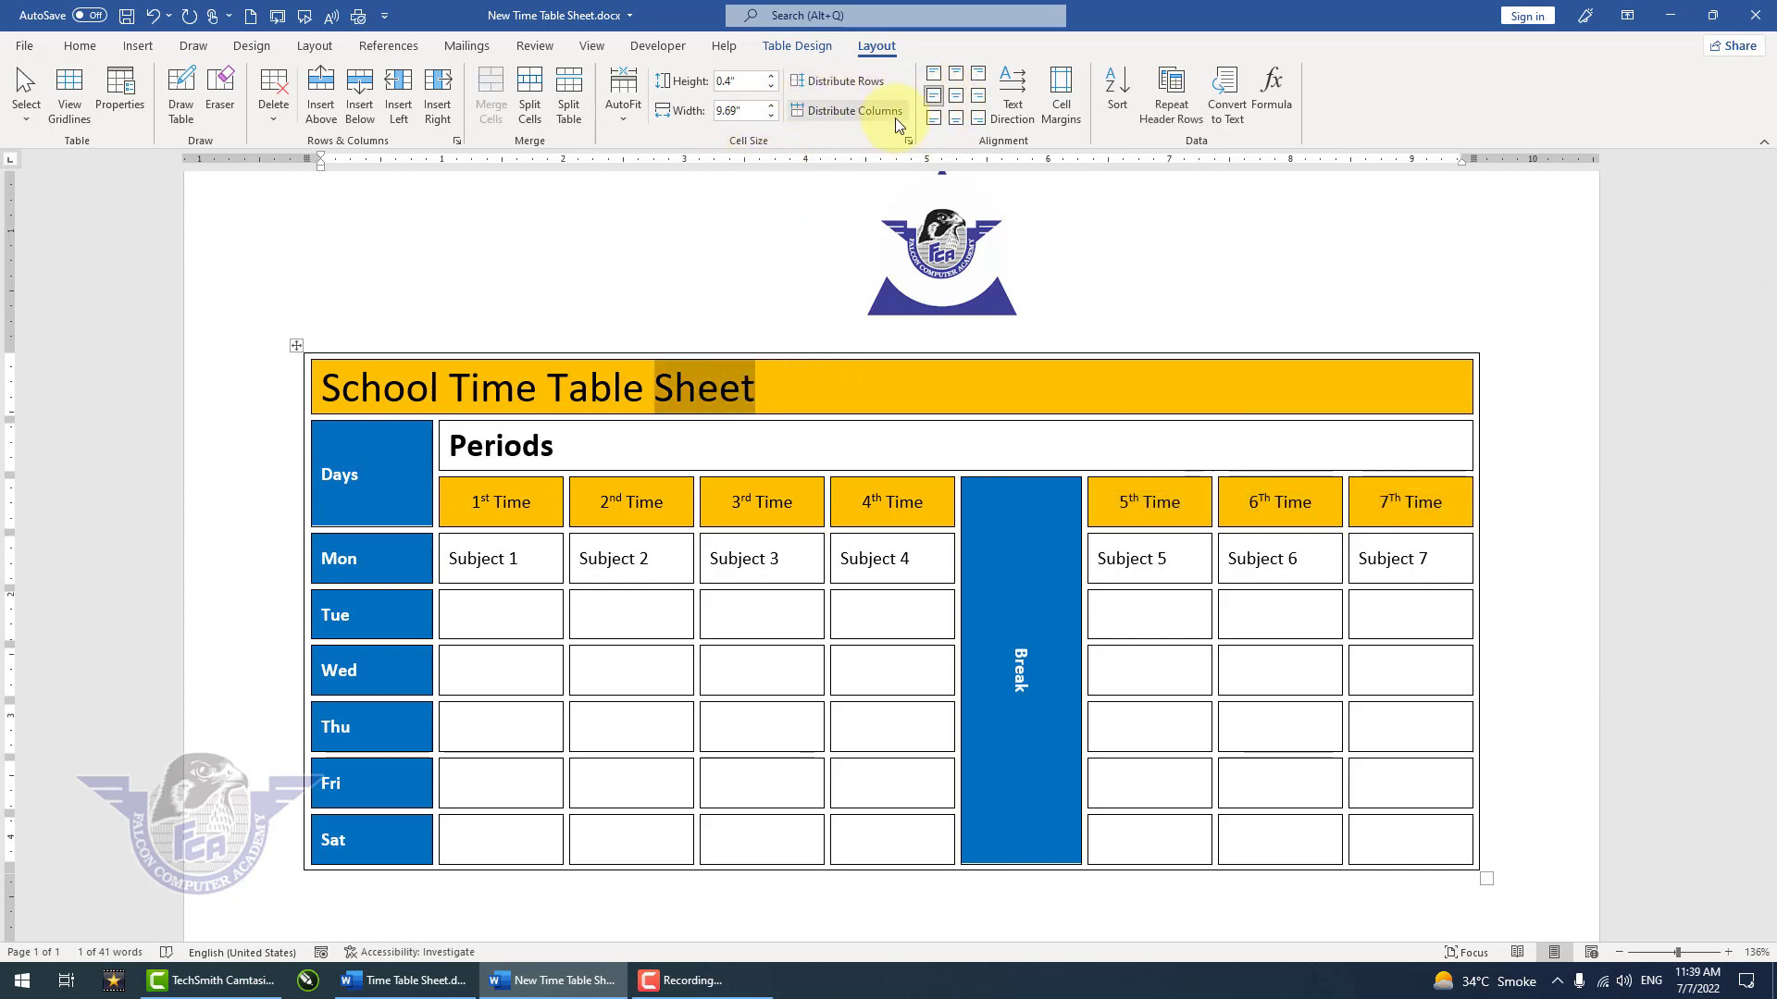
{"action": "left_click", "coordinate": [954, 107]}
{"action": "left_click", "coordinate": [675, 444]}
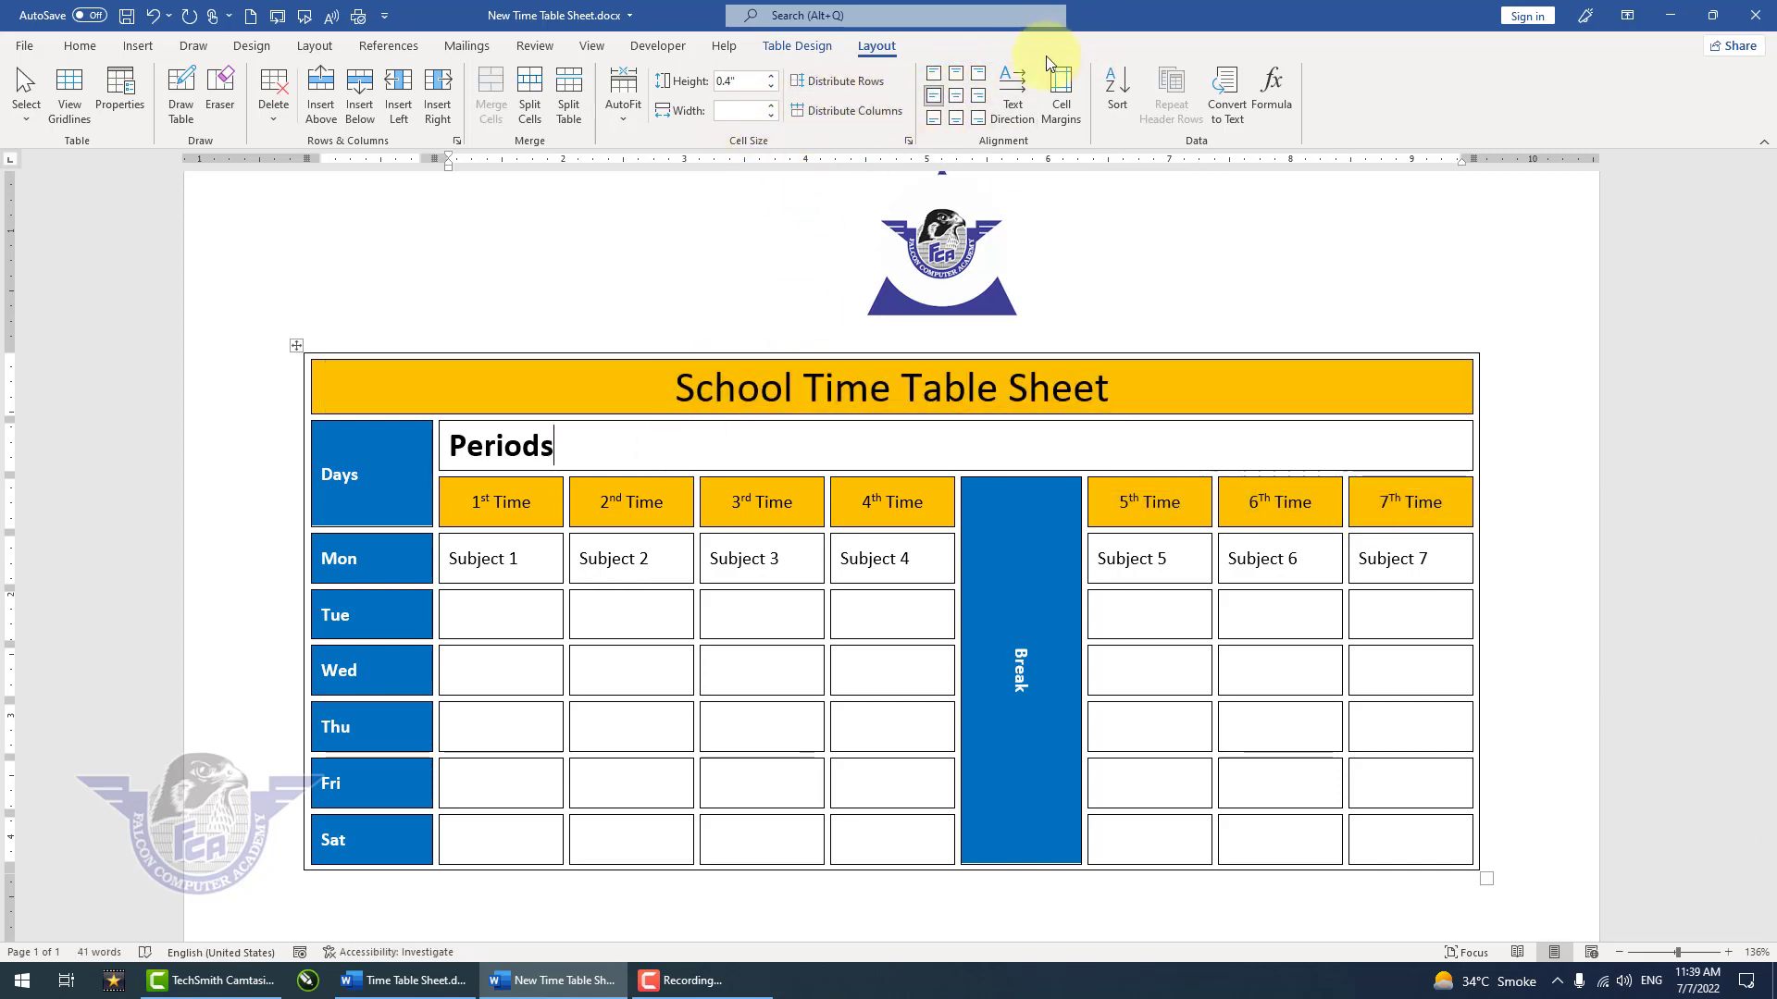
{"action": "left_click", "coordinate": [956, 98]}
{"action": "mouse_move", "coordinate": [518, 443]}
{"action": "left_mouse_down"}
{"action": "mouse_move", "coordinate": [467, 469]}
{"action": "mouse_move", "coordinate": [311, 489]}
{"action": "left_mouse_up"}
{"action": "left_click", "coordinate": [379, 468]}
{"action": "left_click", "coordinate": [311, 488]}
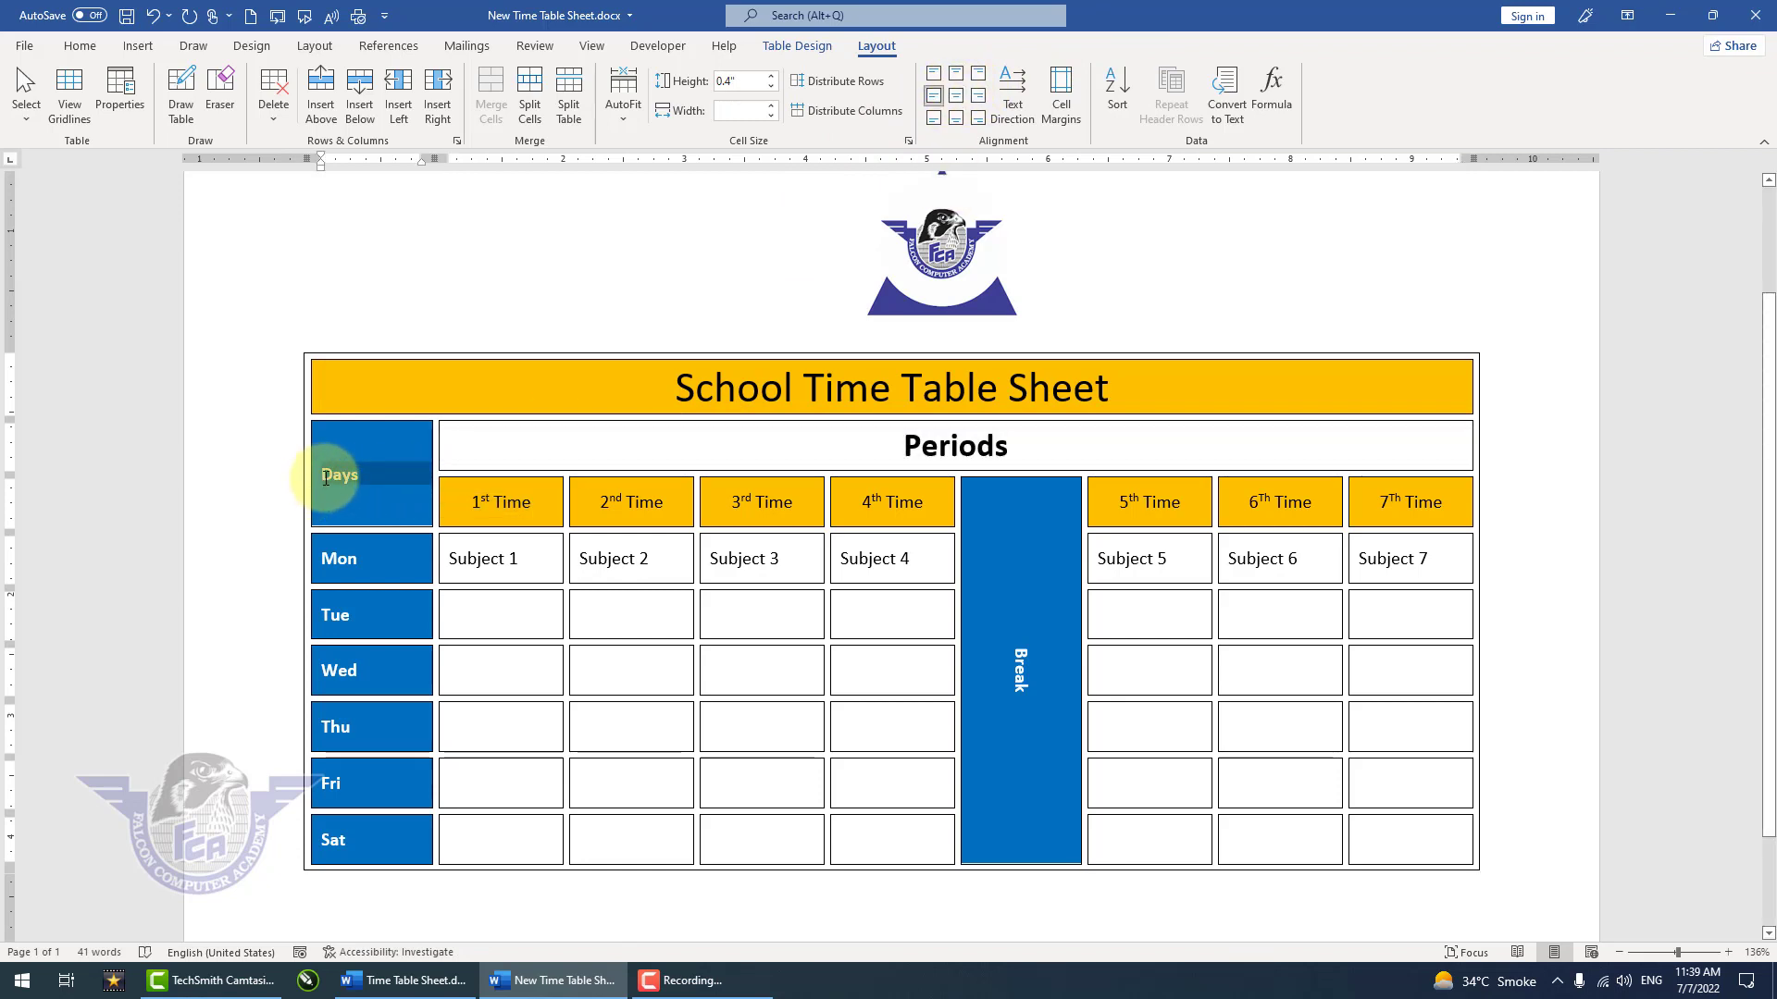
{"action": "left_click", "coordinate": [958, 100]}
Step: Fill the empty subject cells from Tue to Sat with a new bullet defined as the Webdings dash symbol, character code 48
{"action": "left_click", "coordinate": [892, 614]}
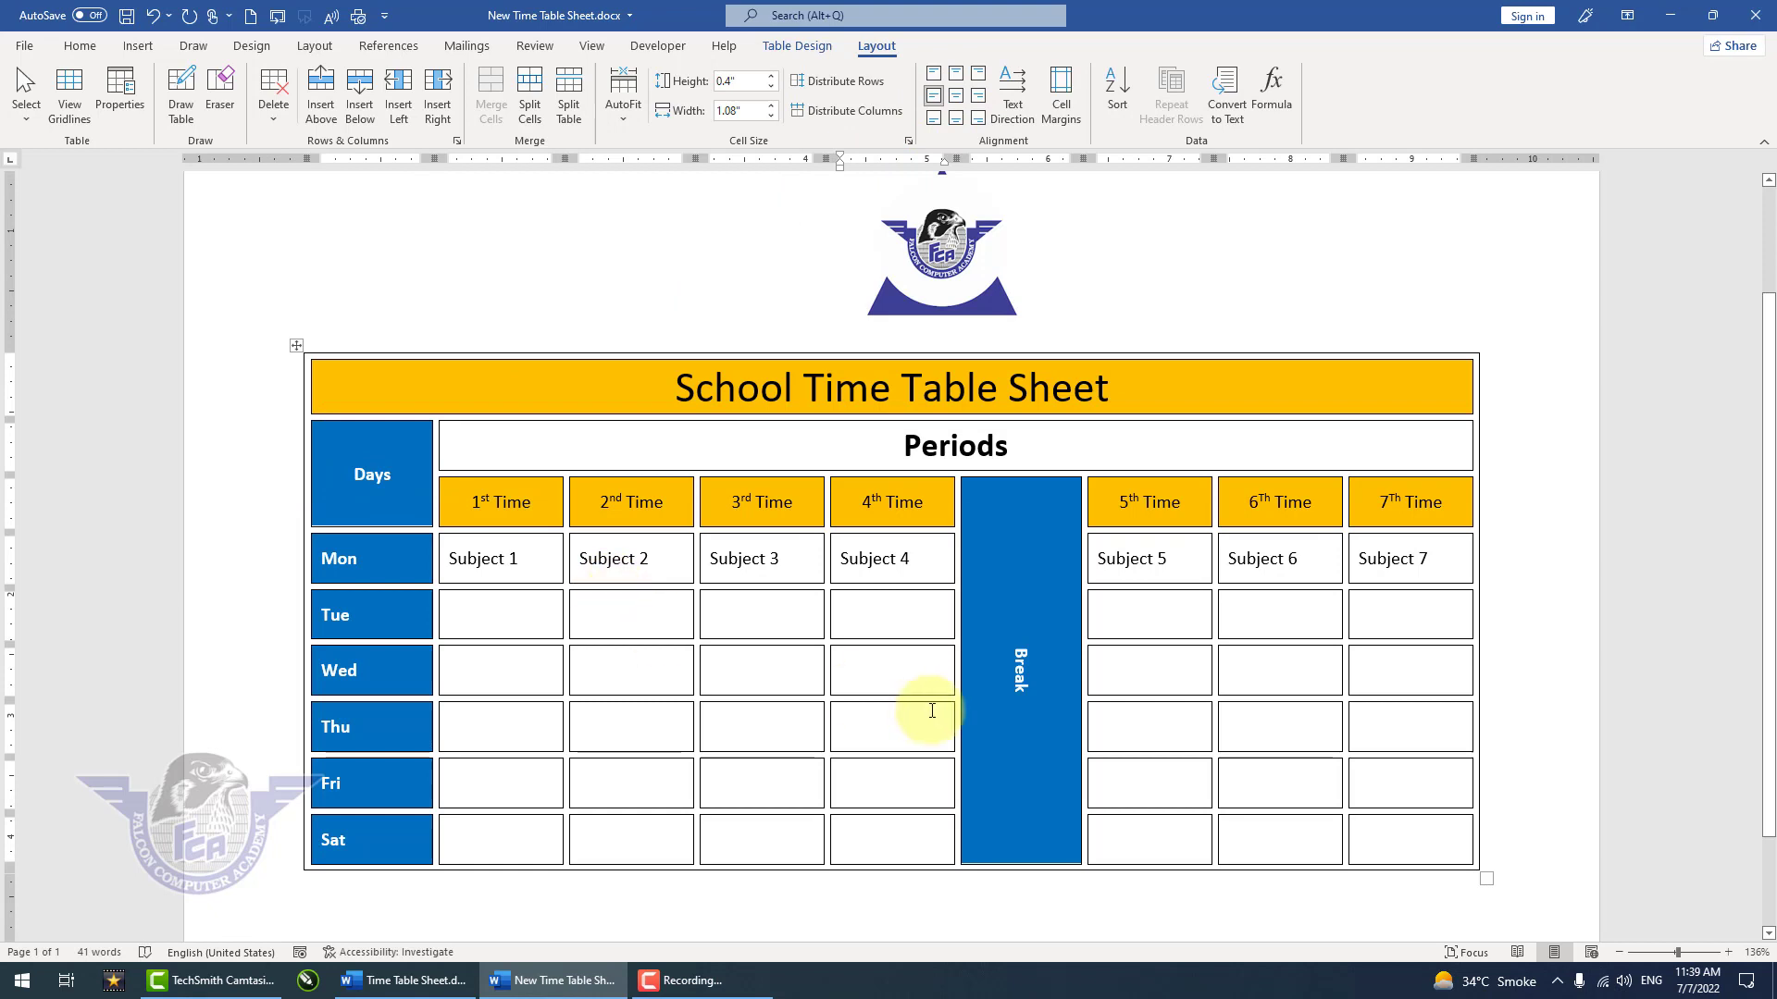
{"action": "mouse_move", "coordinate": [503, 623]}
{"action": "left_mouse_down"}
{"action": "mouse_move", "coordinate": [726, 647]}
{"action": "mouse_move", "coordinate": [861, 753]}
{"action": "mouse_move", "coordinate": [855, 831]}
{"action": "left_mouse_up"}
{"action": "mouse_move", "coordinate": [1153, 607]}
{"action": "left_mouse_down"}
{"action": "mouse_move", "coordinate": [1297, 646]}
{"action": "mouse_move", "coordinate": [1390, 809]}
{"action": "mouse_move", "coordinate": [1380, 833]}
{"action": "left_mouse_up"}
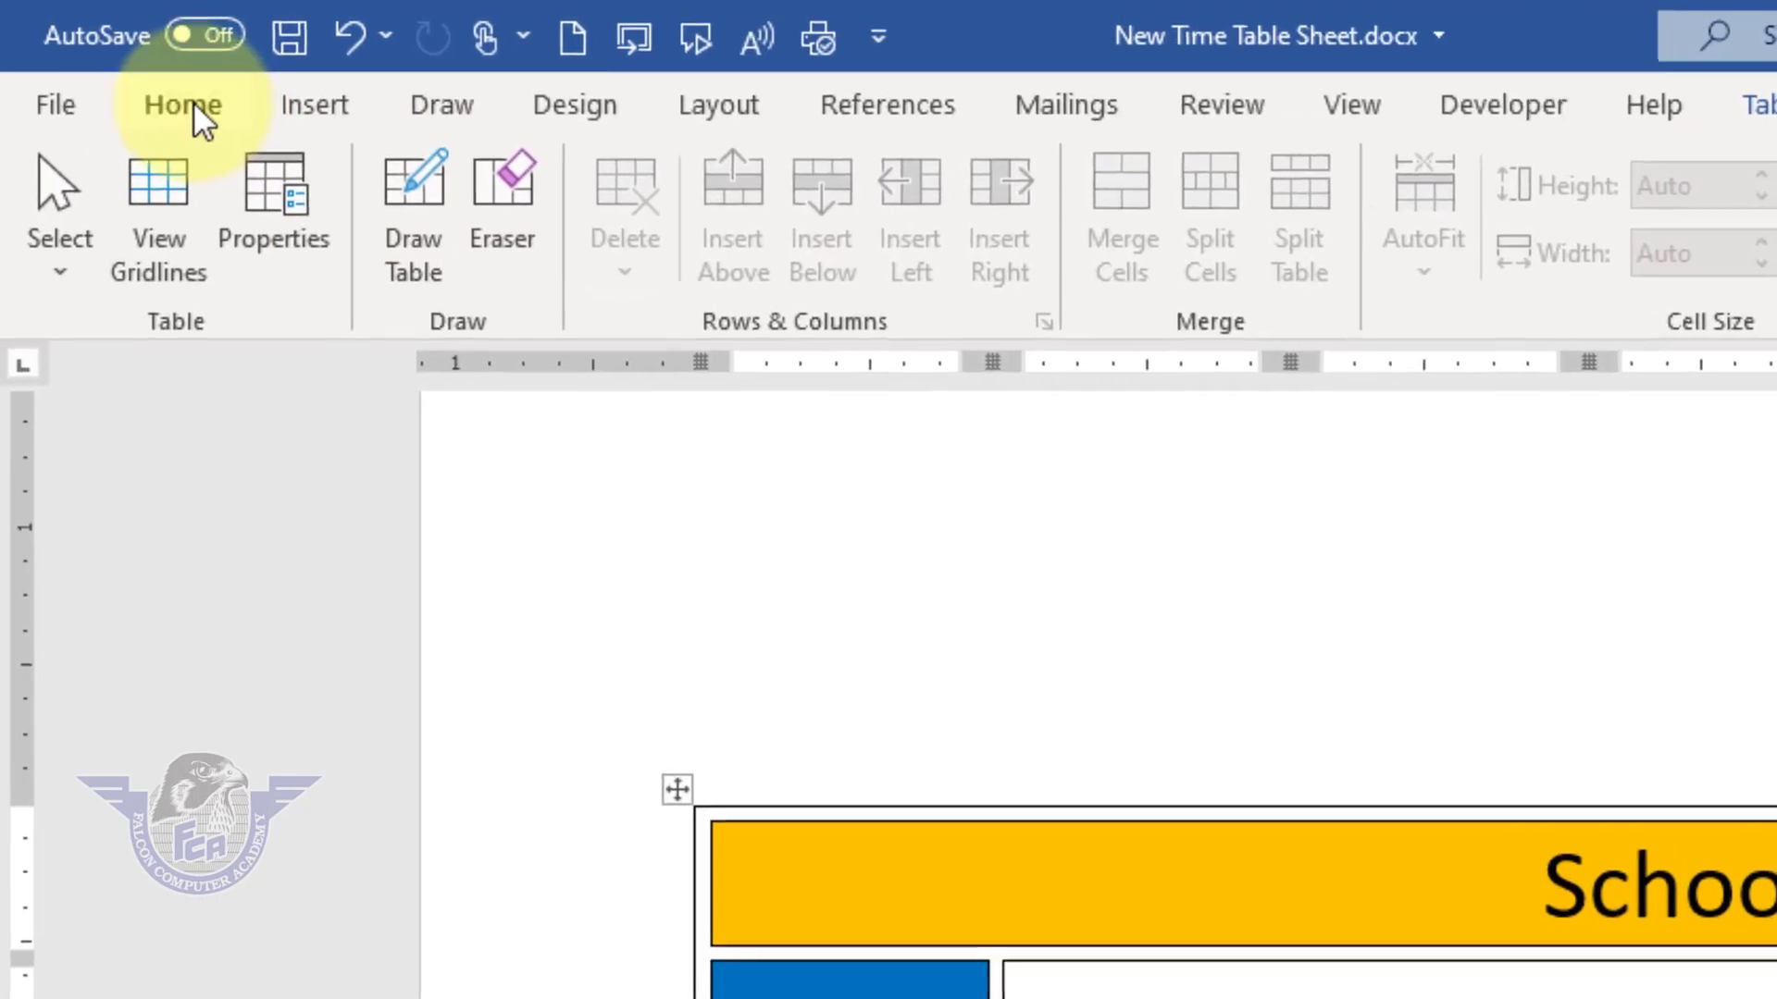
{"action": "left_click", "coordinate": [193, 102]}
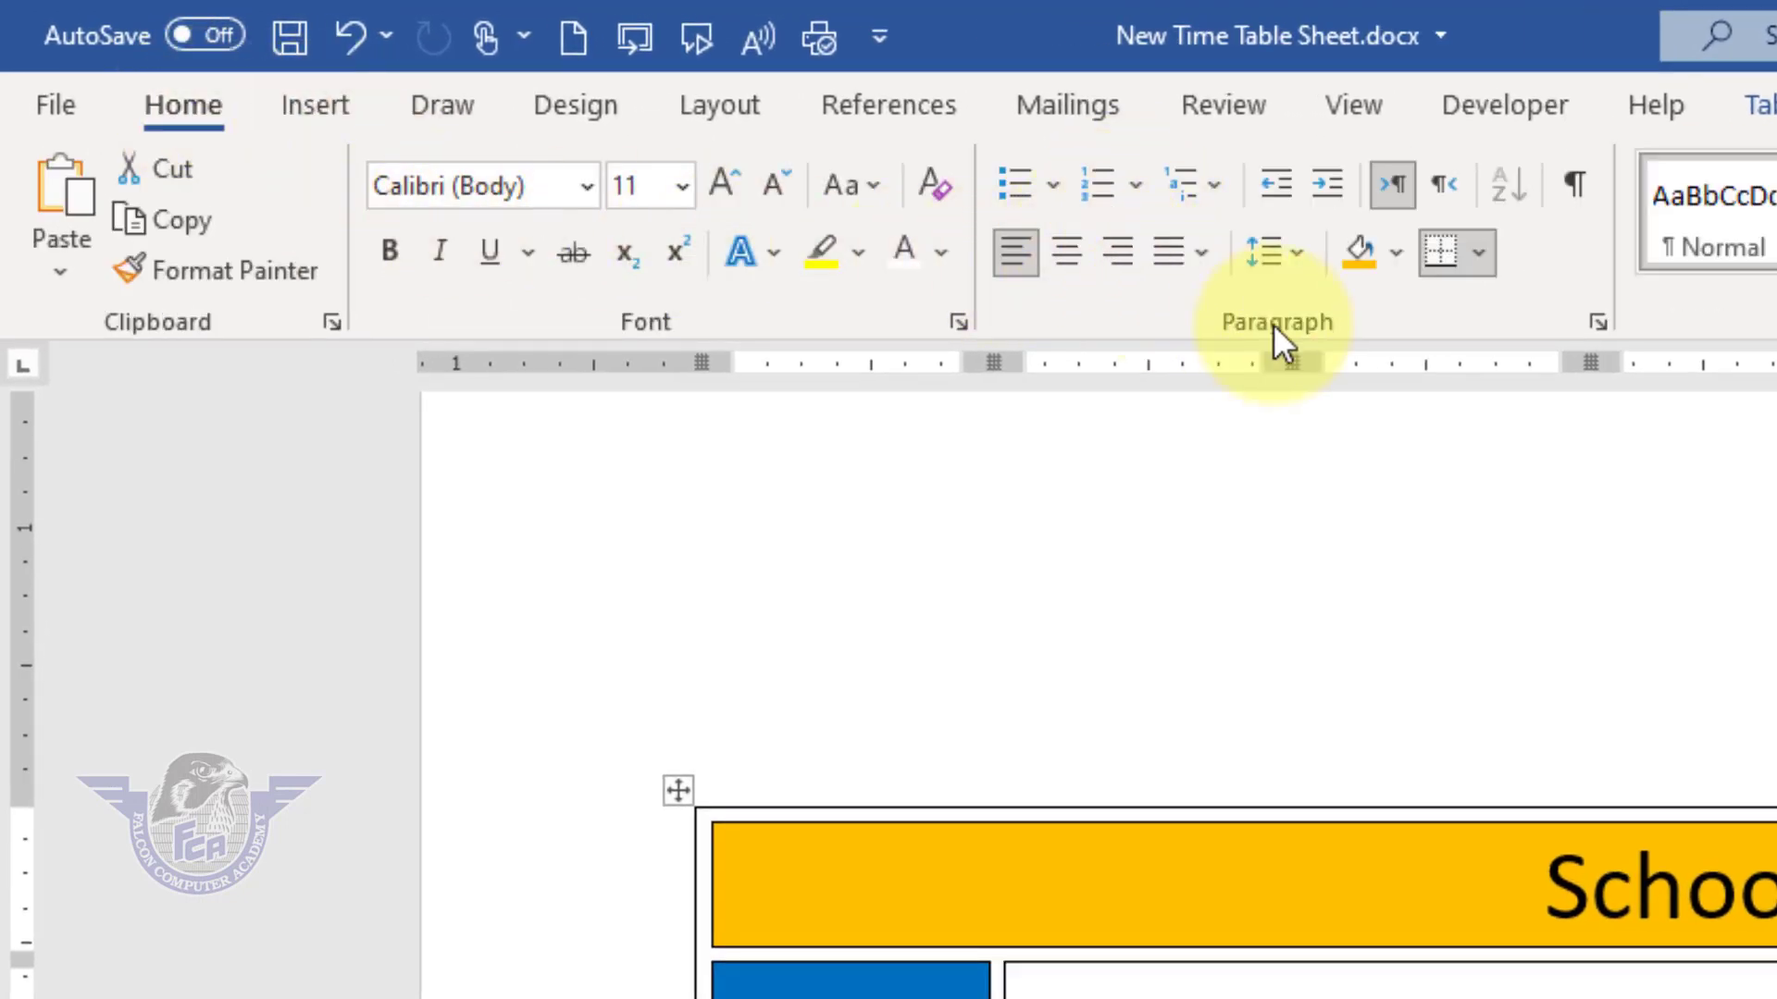
{"action": "left_click", "coordinate": [1055, 188]}
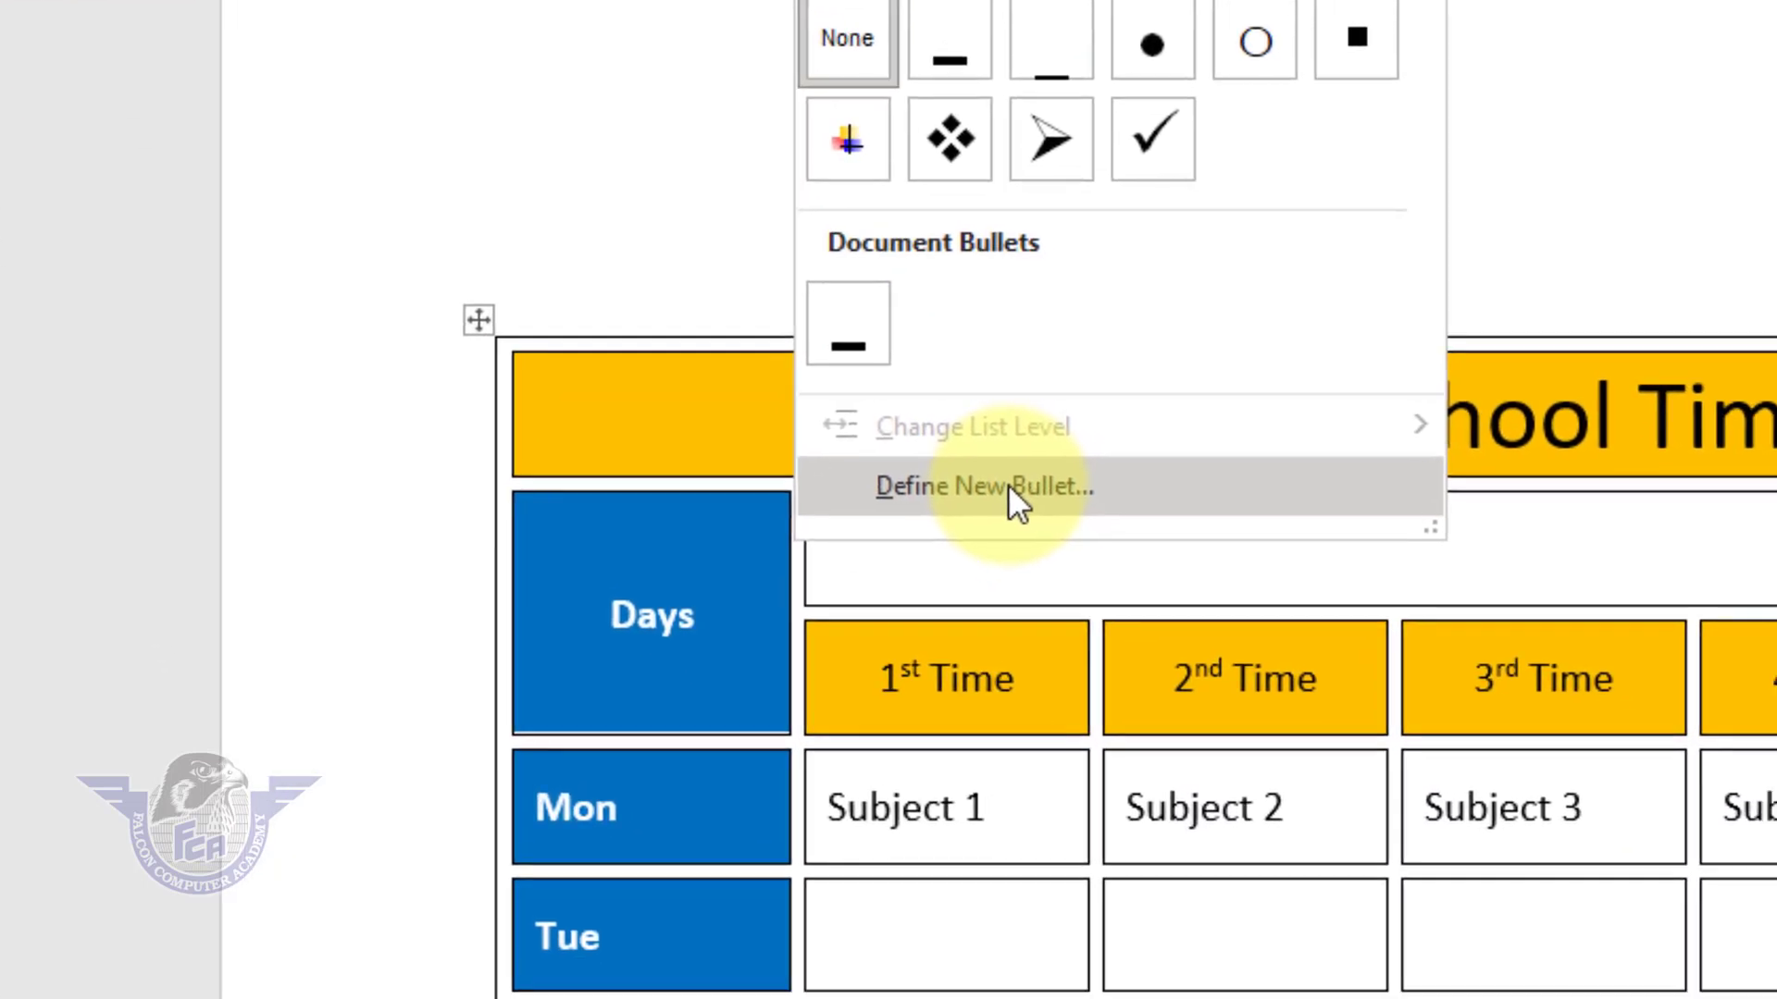
{"action": "left_click", "coordinate": [1183, 956]}
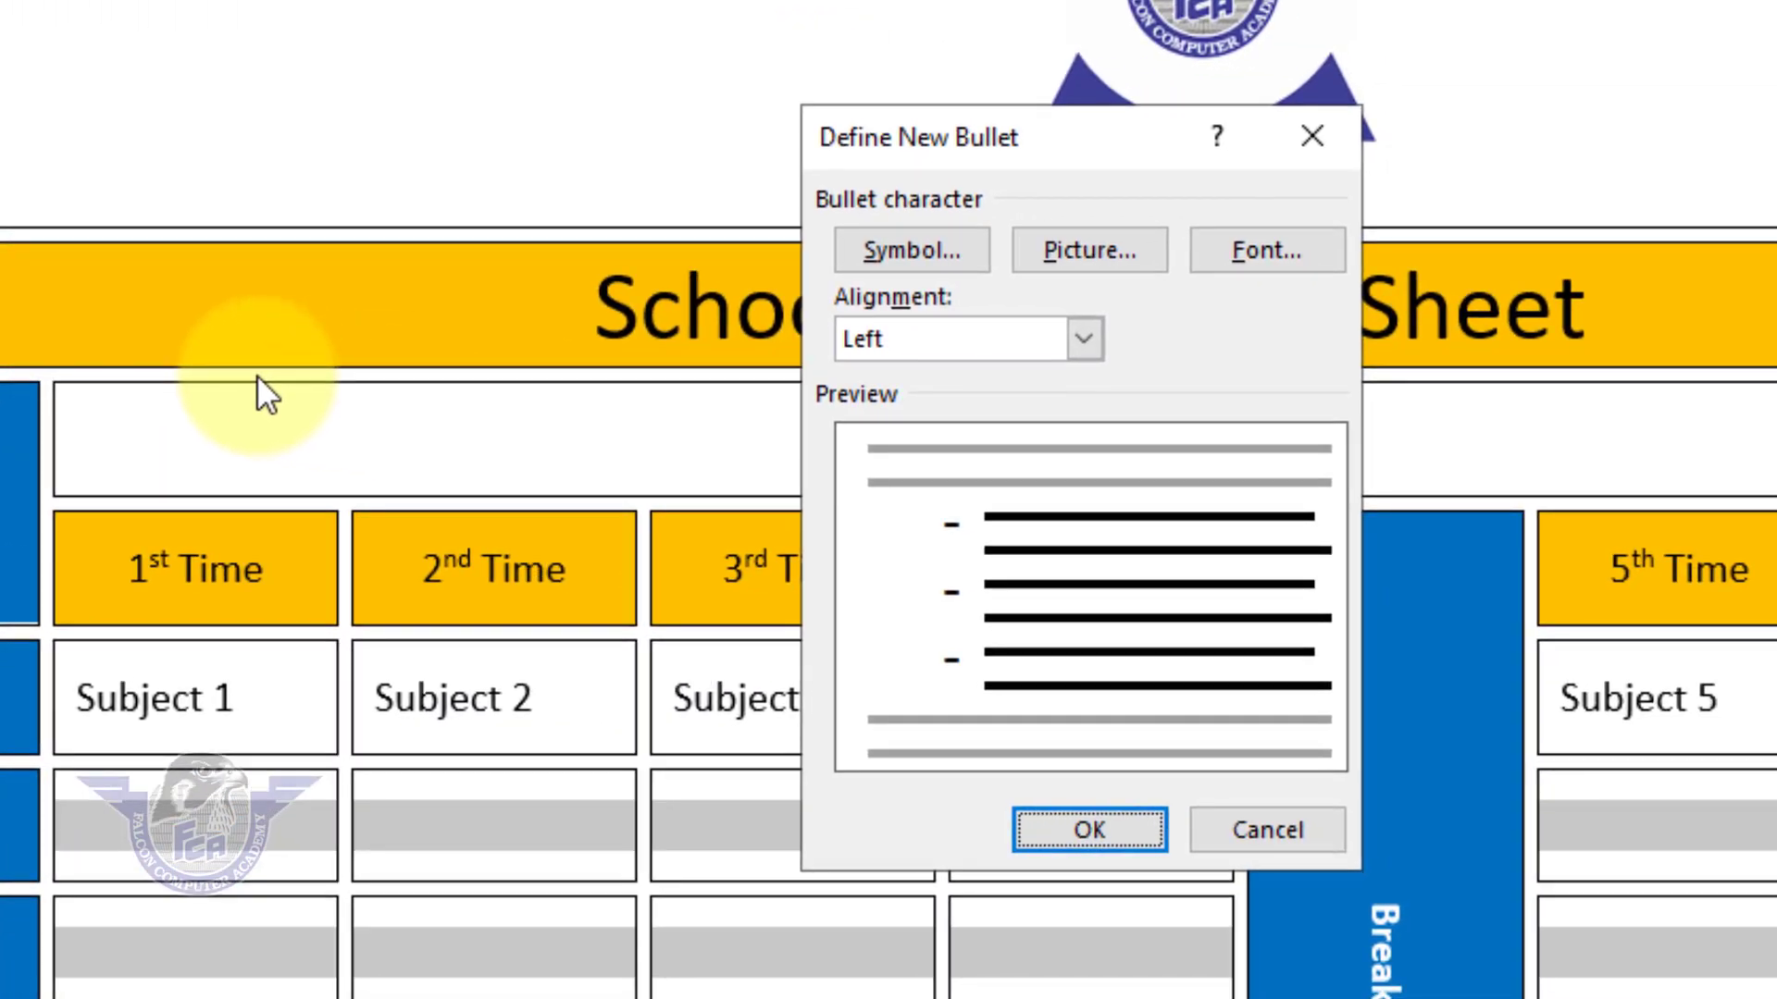
{"action": "left_click", "coordinate": [946, 259]}
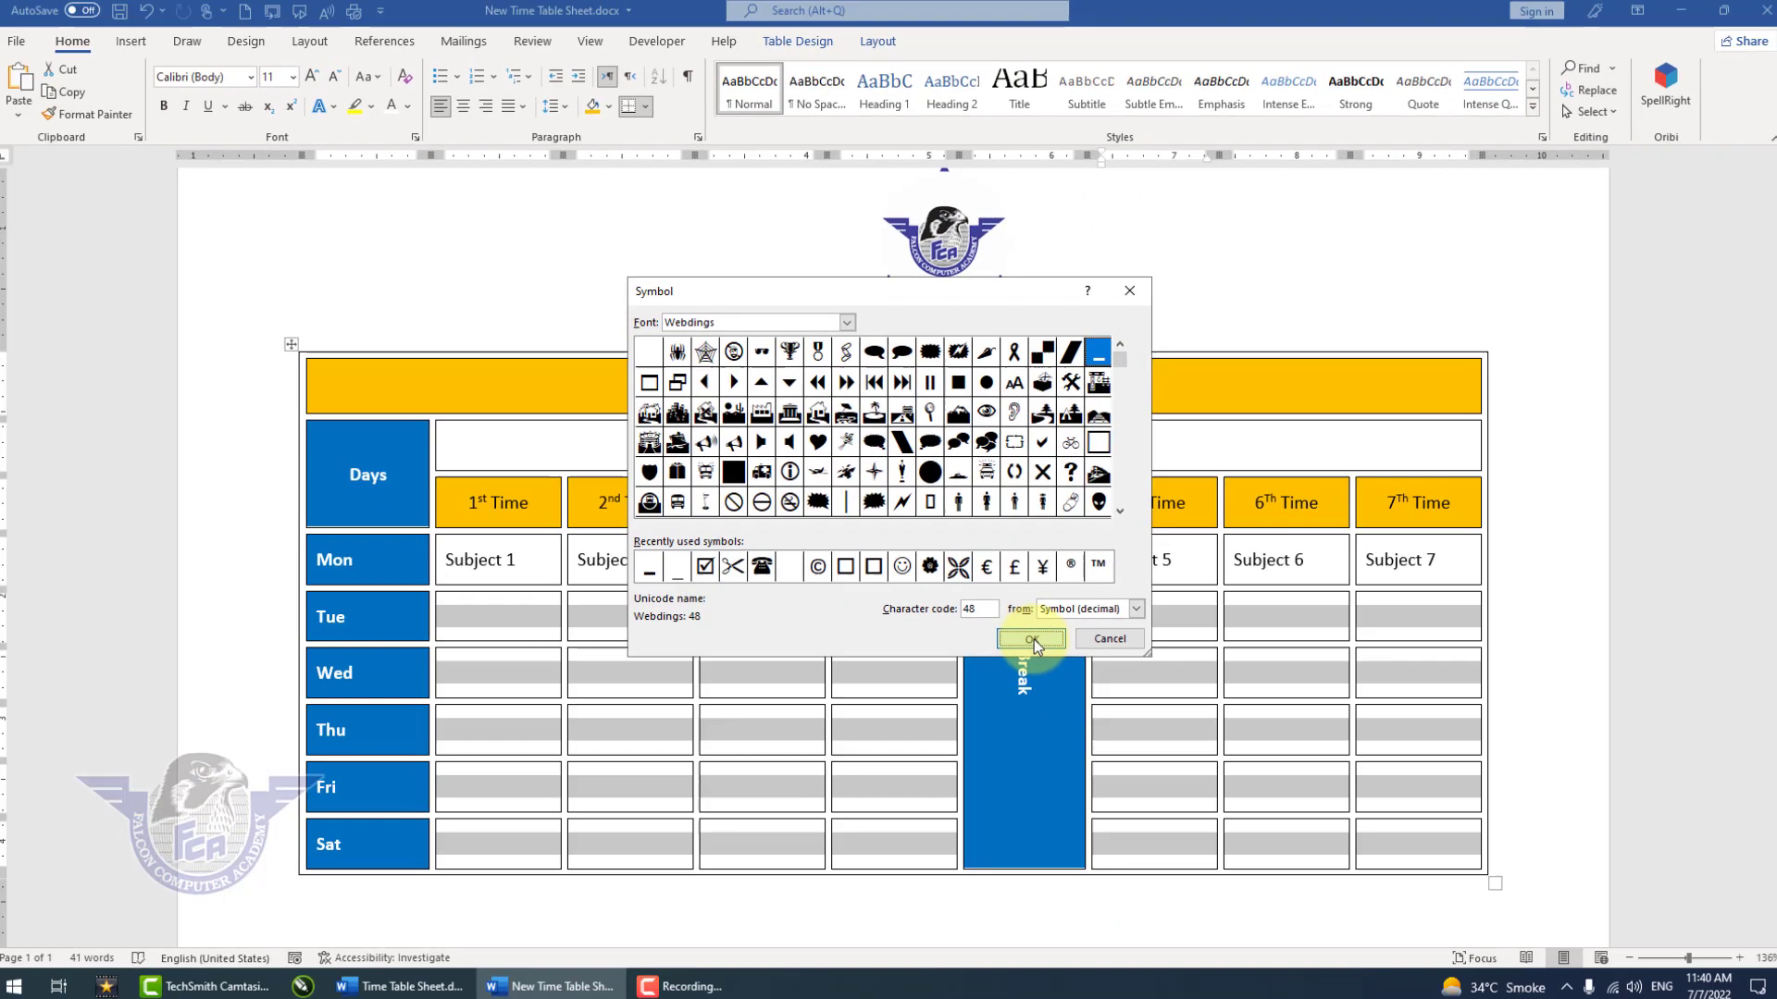
{"action": "left_click", "coordinate": [1400, 876]}
{"action": "left_click", "coordinate": [907, 618]}
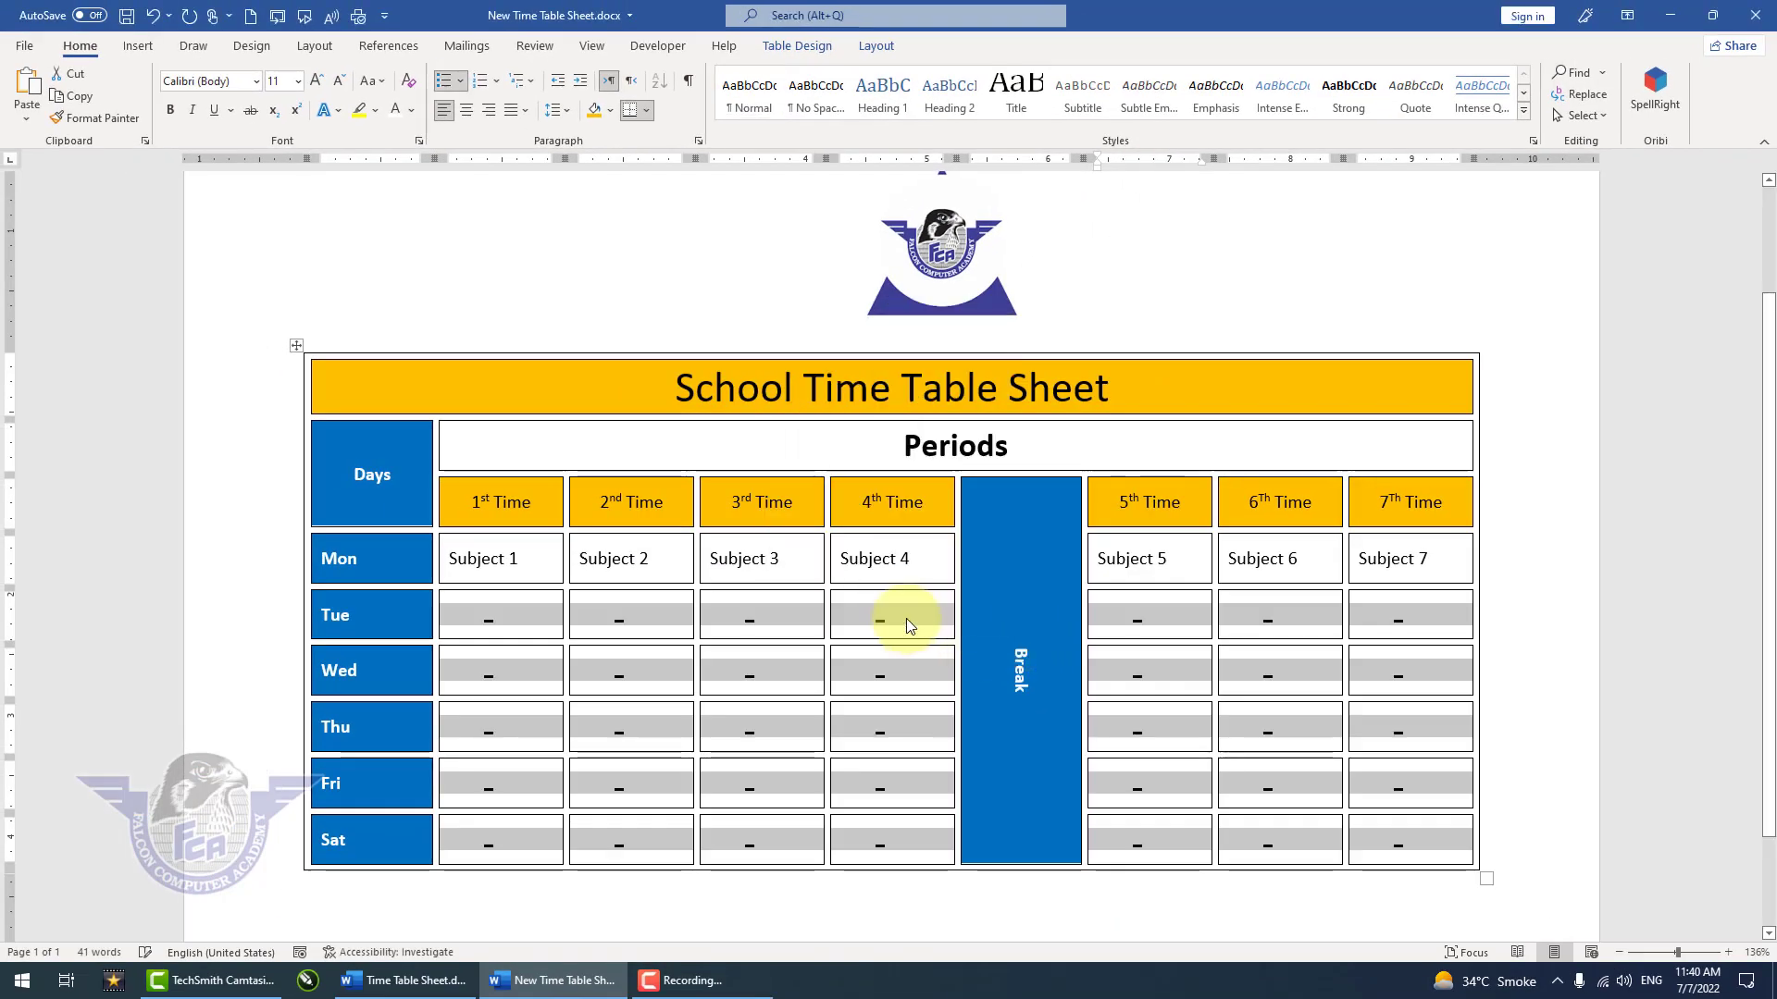
{"action": "left_click", "coordinate": [1169, 670]}
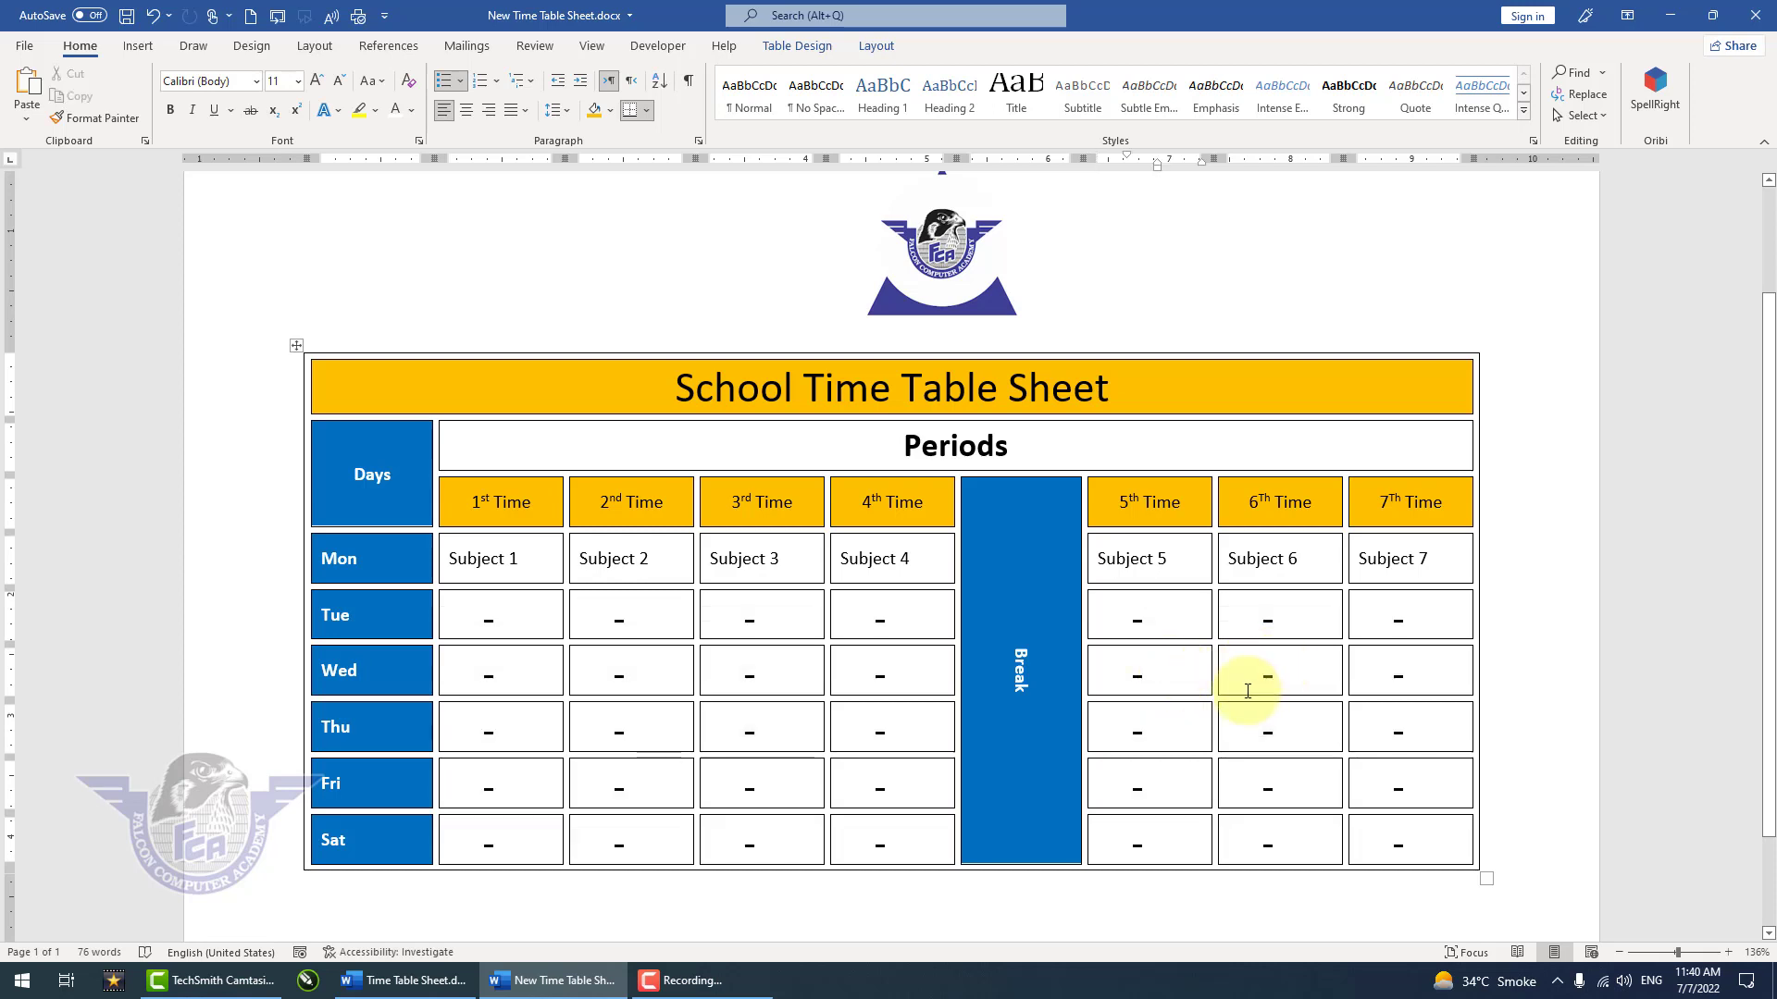
{"action": "scroll", "coordinate": [1247, 691], "scroll_direction": "down", "scroll_amount": 5}
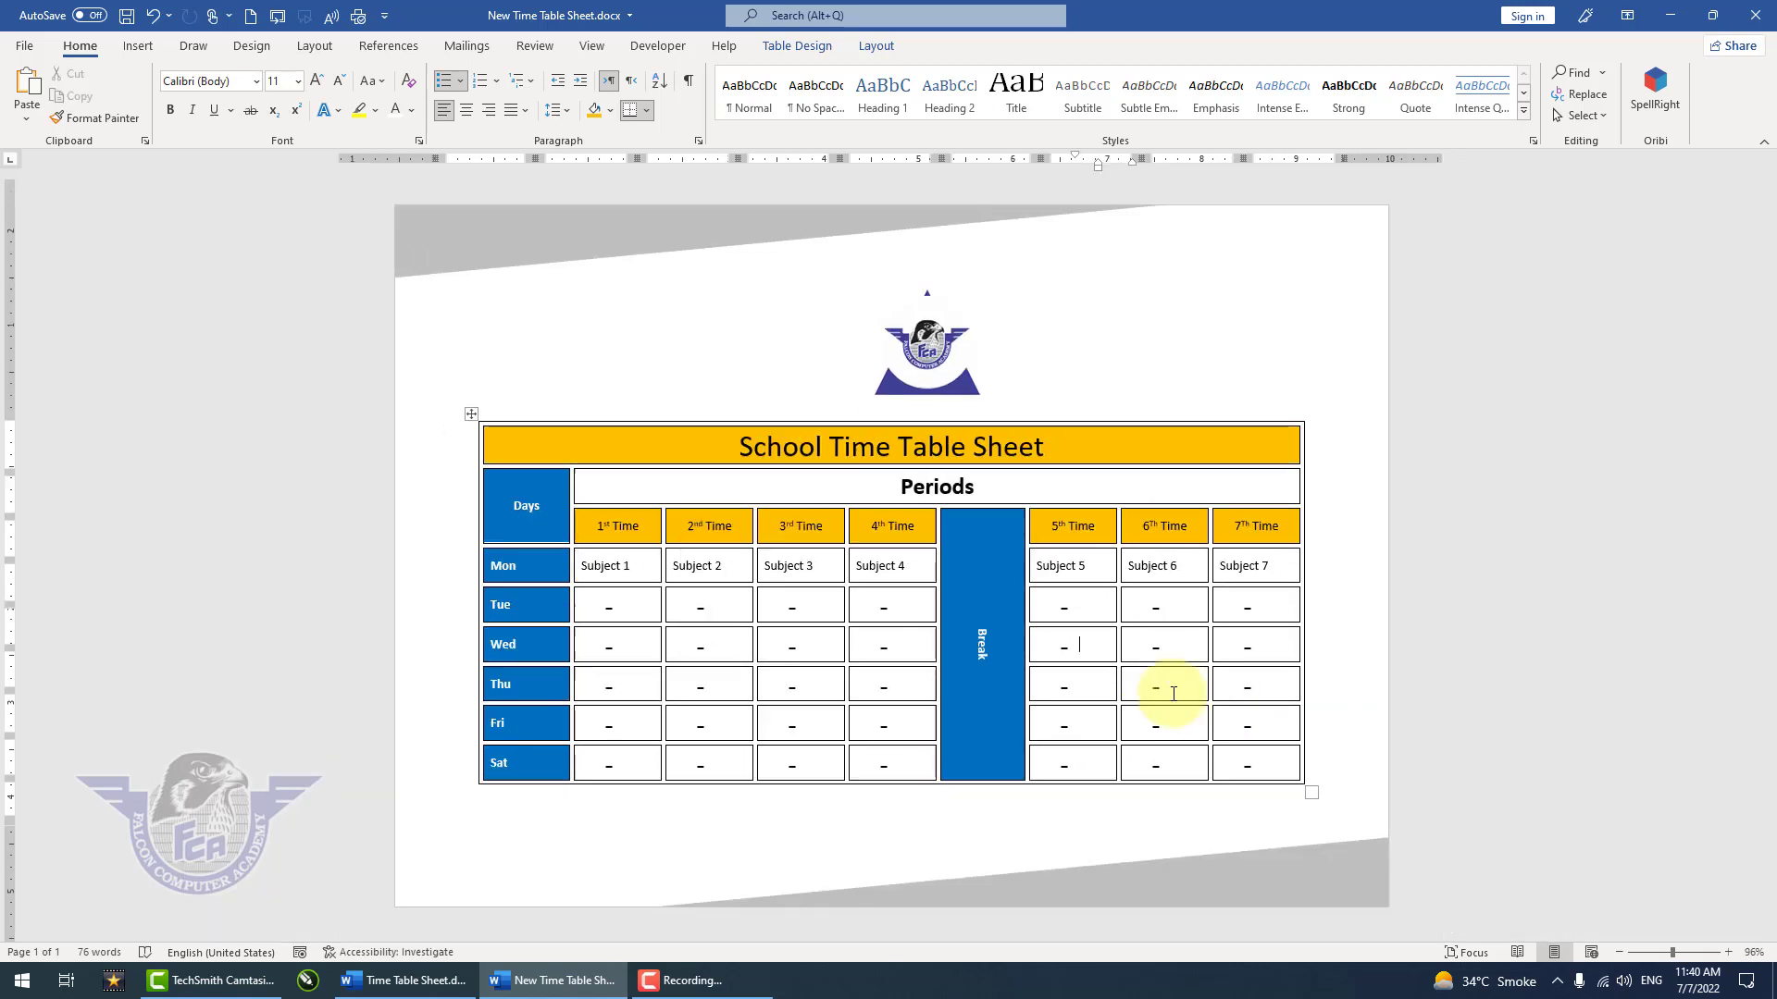